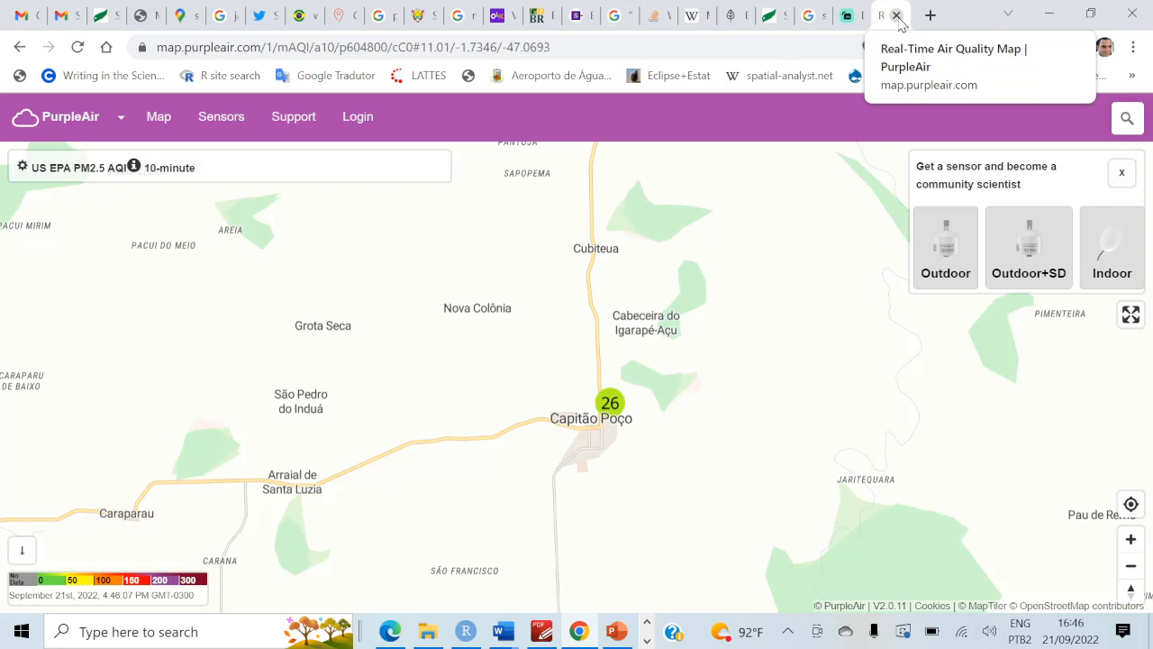
- Close the current map tab and load map.purpleair.com in a new tab, without the rest of the suggested address
{"action": "left_click", "coordinate": [897, 15]}
{"action": "left_click", "coordinate": [929, 16]}
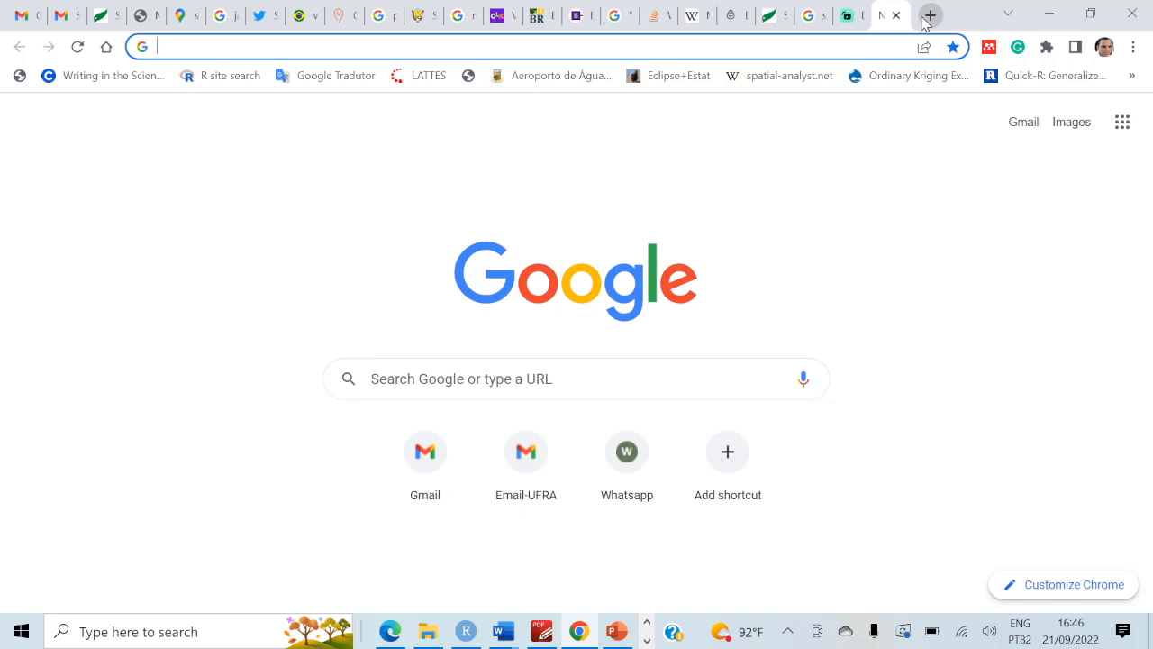
{"action": "type", "text": "ma"}
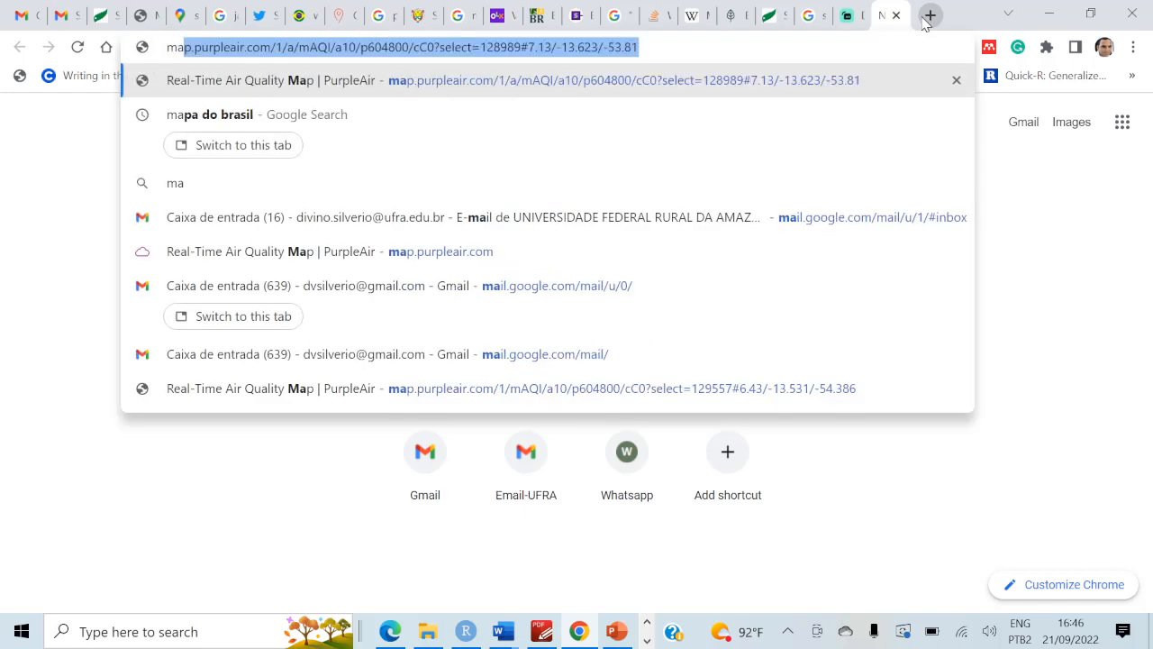
{"action": "key", "text": "End"}
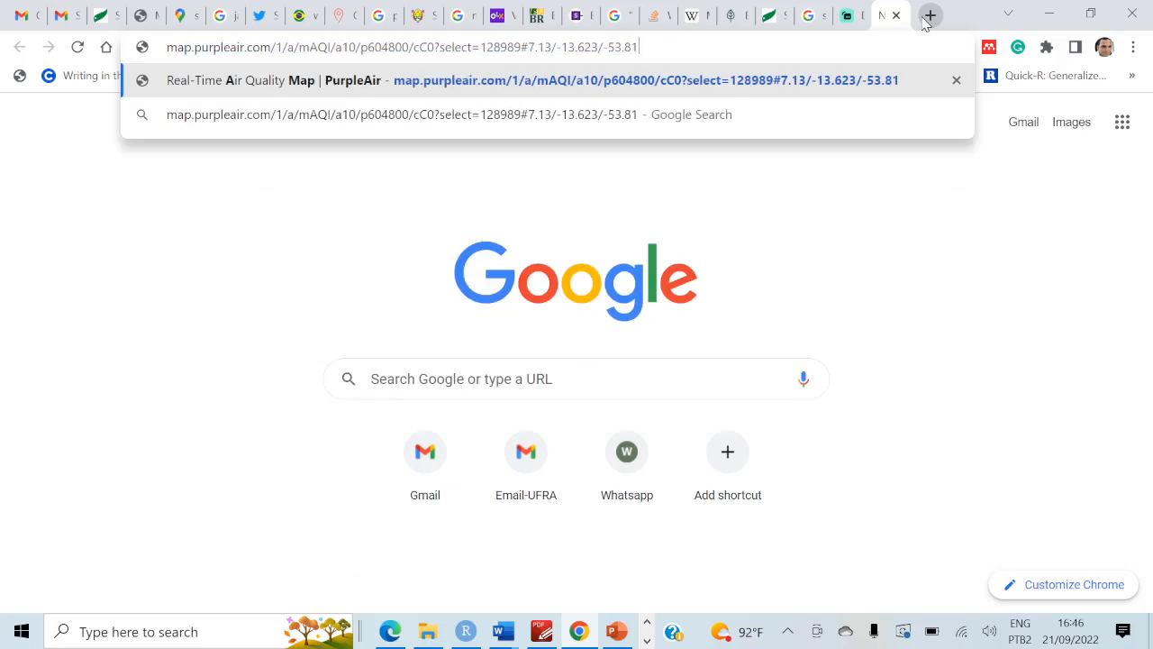
{"action": "key", "text": "shift+Left"}
{"action": "key", "text": "shift+Left"}
{"action": "key", "text": "shift+Left"}
{"action": "key", "text": "shift+Left"}
{"action": "key", "text": "shift+Left"}
{"action": "key", "text": "shift+Left"}
{"action": "key", "text": "shift+Left"}
{"action": "key", "text": "shift+Left"}
{"action": "key", "text": "shift+Left"}
{"action": "key", "text": "shift+Left"}
{"action": "key", "text": "shift+Left"}
{"action": "key", "text": "shift+Left"}
{"action": "key", "text": "shift+Left"}
{"action": "key", "text": "shift+Left"}
{"action": "key", "text": "shift+Left"}
{"action": "key", "text": "shift+Left"}
{"action": "key", "text": "shift+Left"}
{"action": "key", "text": "shift+Left"}
{"action": "key", "text": "shift+Left"}
{"action": "key", "text": "shift+Left"}
{"action": "key", "text": "shift+Left"}
{"action": "key", "text": "shift+Left"}
{"action": "key", "text": "shift+Left"}
{"action": "key", "text": "shift+Left"}
{"action": "key", "text": "shift+Left"}
{"action": "key", "text": "shift+Left"}
{"action": "key", "text": "shift+Left"}
{"action": "key", "text": "shift+Left"}
{"action": "key", "text": "shift+Left"}
{"action": "key", "text": "shift+Left"}
{"action": "key", "text": "shift+Left"}
{"action": "key", "text": "shift+Left"}
{"action": "key", "text": "shift+Left"}
{"action": "key", "text": "shift+Left"}
{"action": "key", "text": "shift+Left"}
{"action": "key", "text": "shift+Left"}
{"action": "key", "text": "shift+Left"}
{"action": "key", "text": "shift+Left"}
{"action": "key", "text": "shift+Left"}
{"action": "key", "text": "shift+Left"}
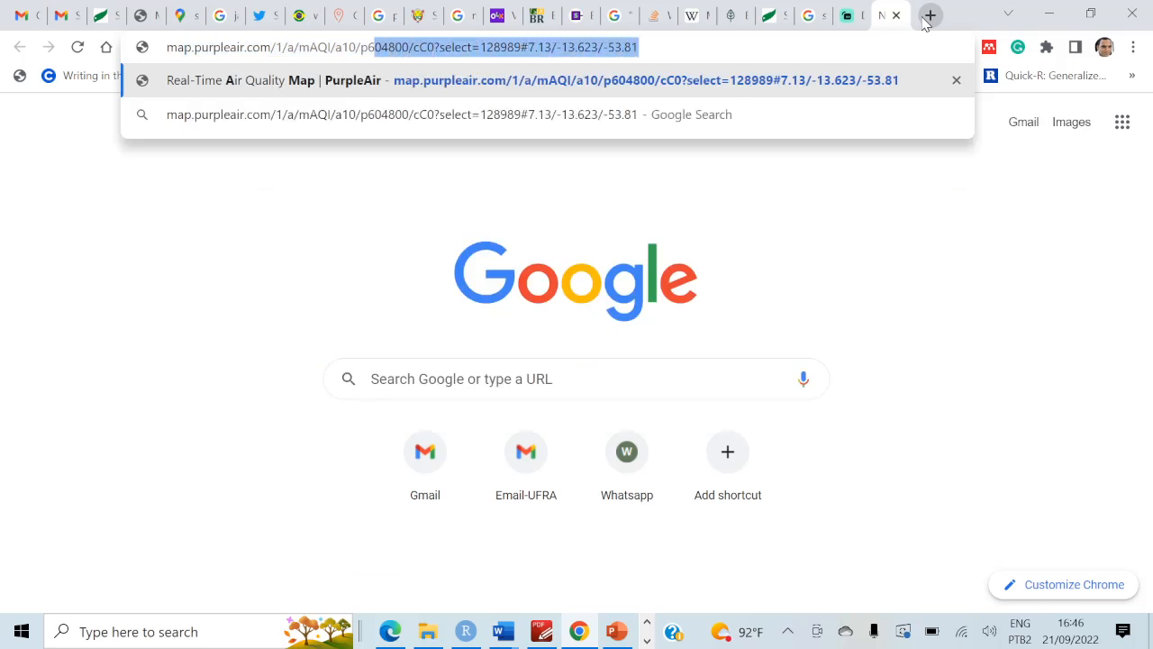
{"action": "key", "text": "shift+Left"}
{"action": "key", "text": "shift+Left"}
{"action": "key", "text": "shift+Left"}
{"action": "key", "text": "shift+Left"}
{"action": "key", "text": "shift+Left"}
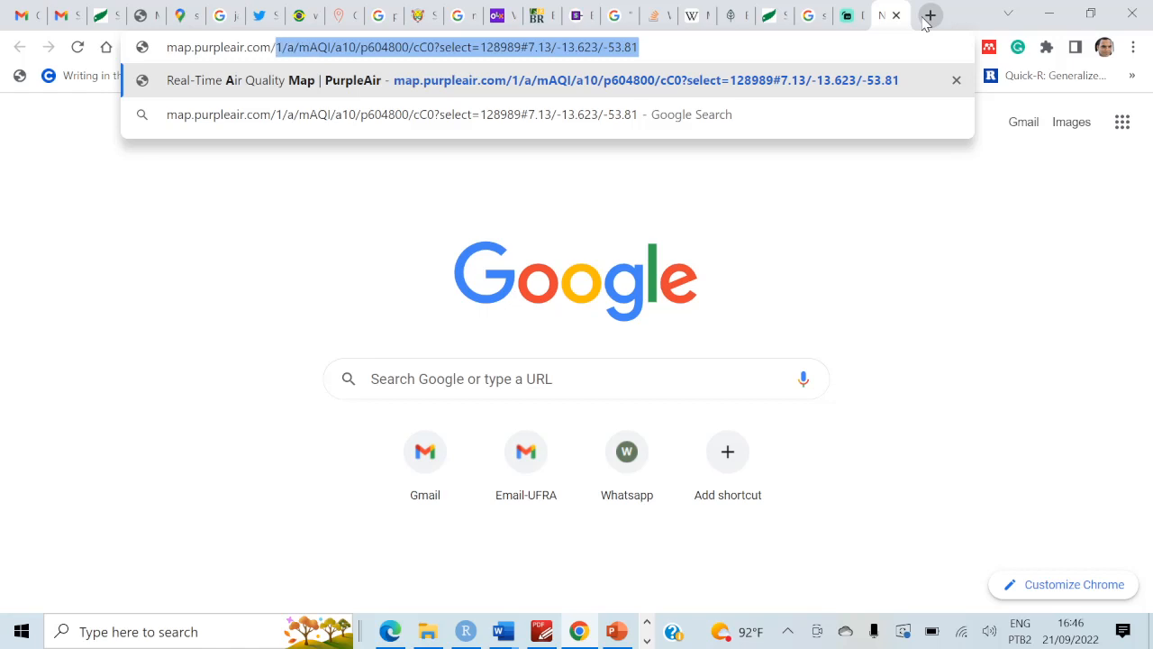
{"action": "key", "text": "BackSpace"}
{"action": "key", "text": "BackSpace"}
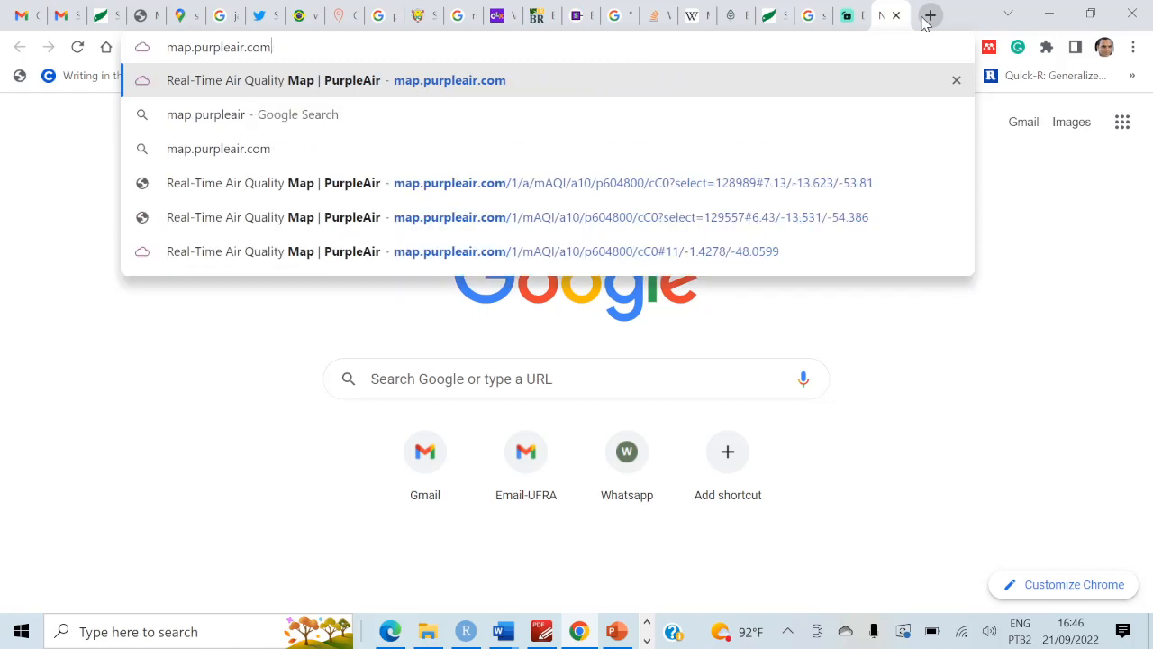
{"action": "key", "text": "Return"}
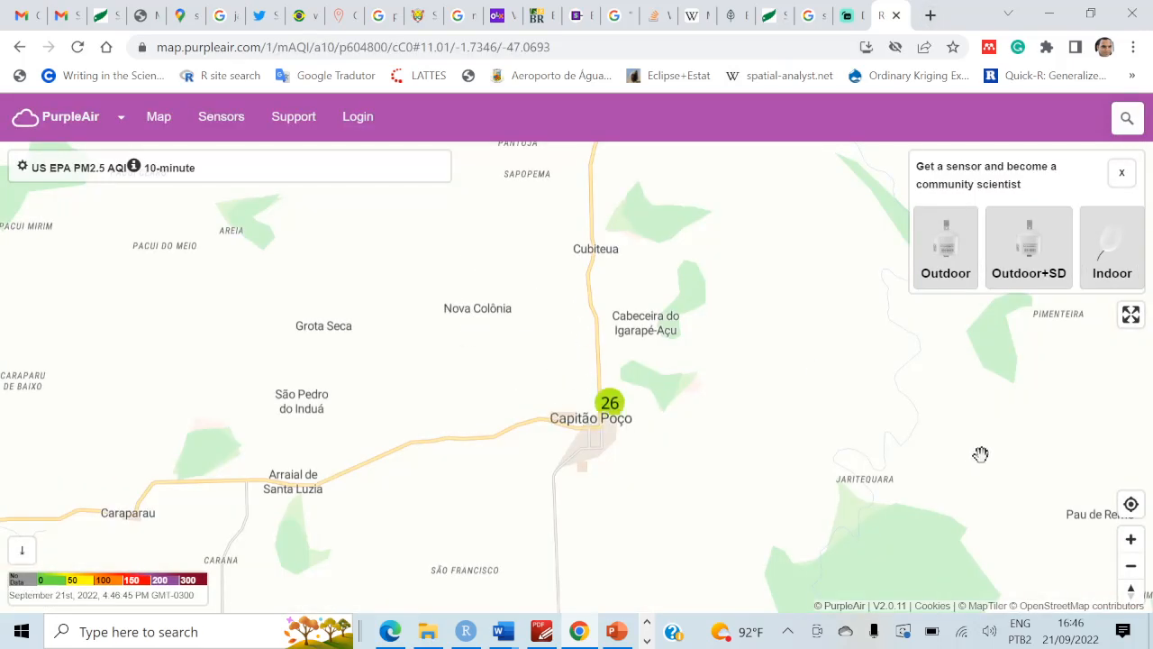
- Locate the sensor at Capitão Poço on the air quality map and open its details and PM2.5 AQI graph
{"action": "left_click", "coordinate": [1131, 565]}
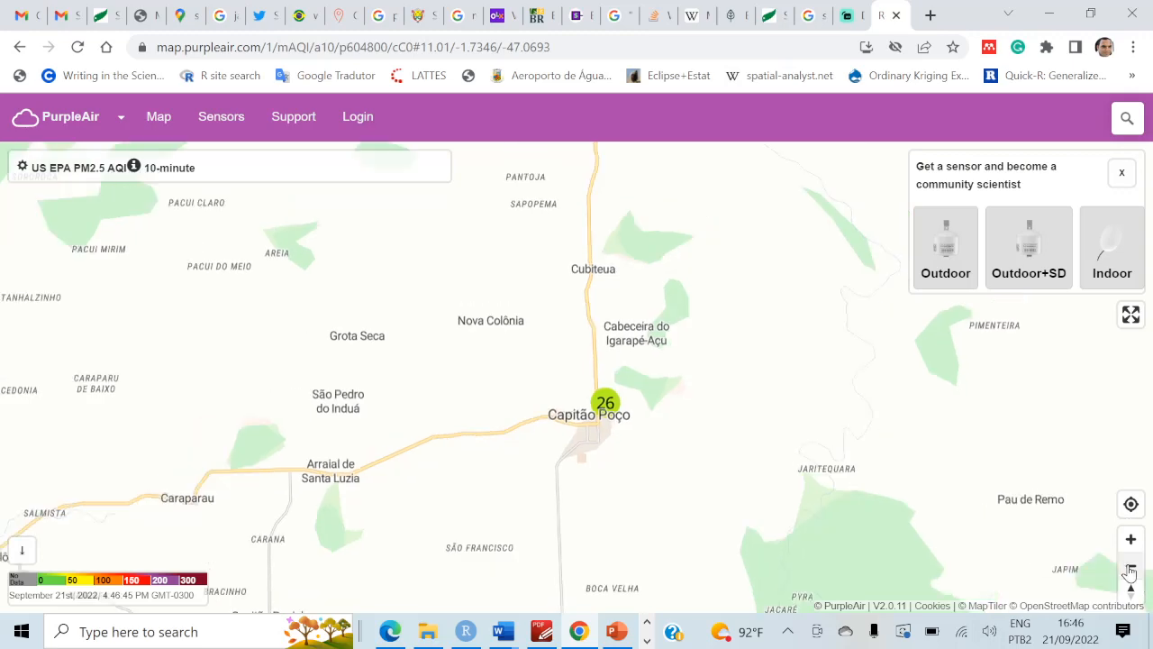
{"action": "left_click", "coordinate": [1131, 565]}
{"action": "left_click", "coordinate": [1131, 565]}
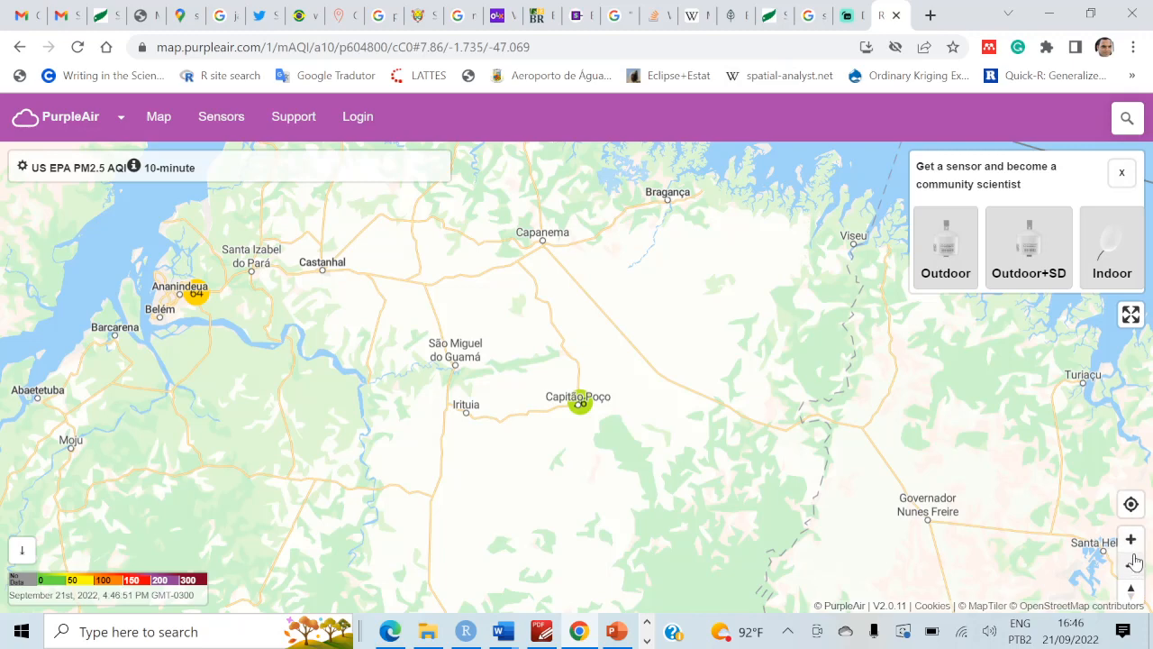
{"action": "left_click", "coordinate": [1132, 540]}
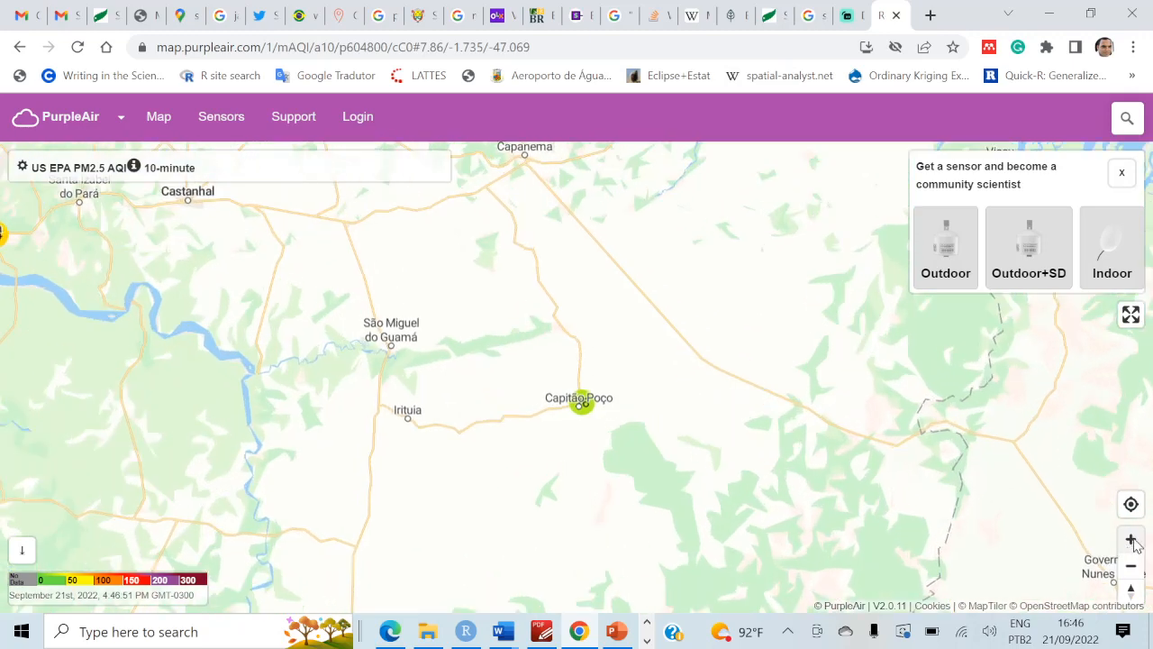
{"action": "left_click", "coordinate": [1132, 541]}
{"action": "left_click", "coordinate": [1132, 541]}
{"action": "left_click", "coordinate": [1133, 540]}
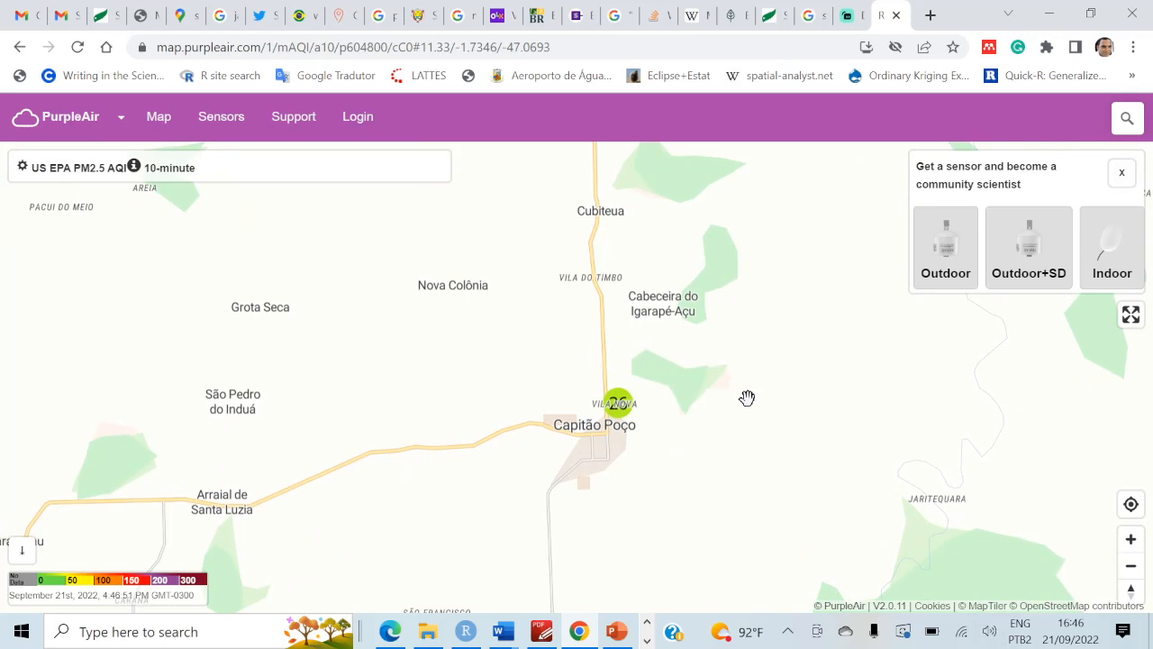
{"action": "left_click", "coordinate": [618, 407]}
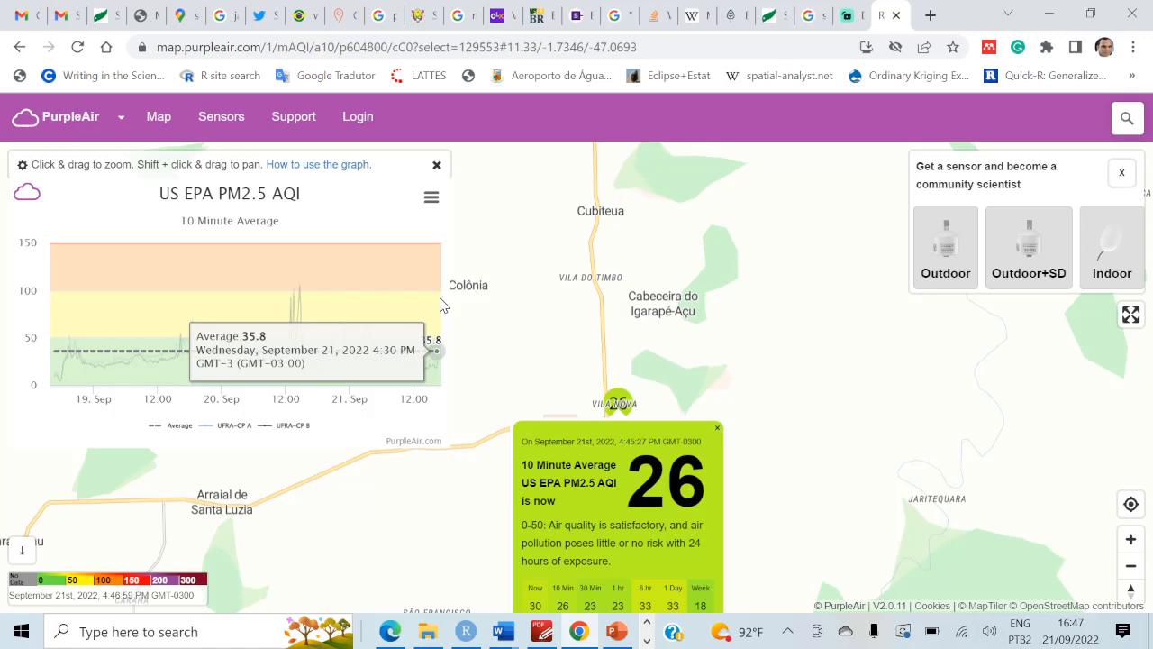
- Open the sensor data download tool for the mapped area and accept the site's cookies
{"action": "left_click", "coordinate": [22, 559]}
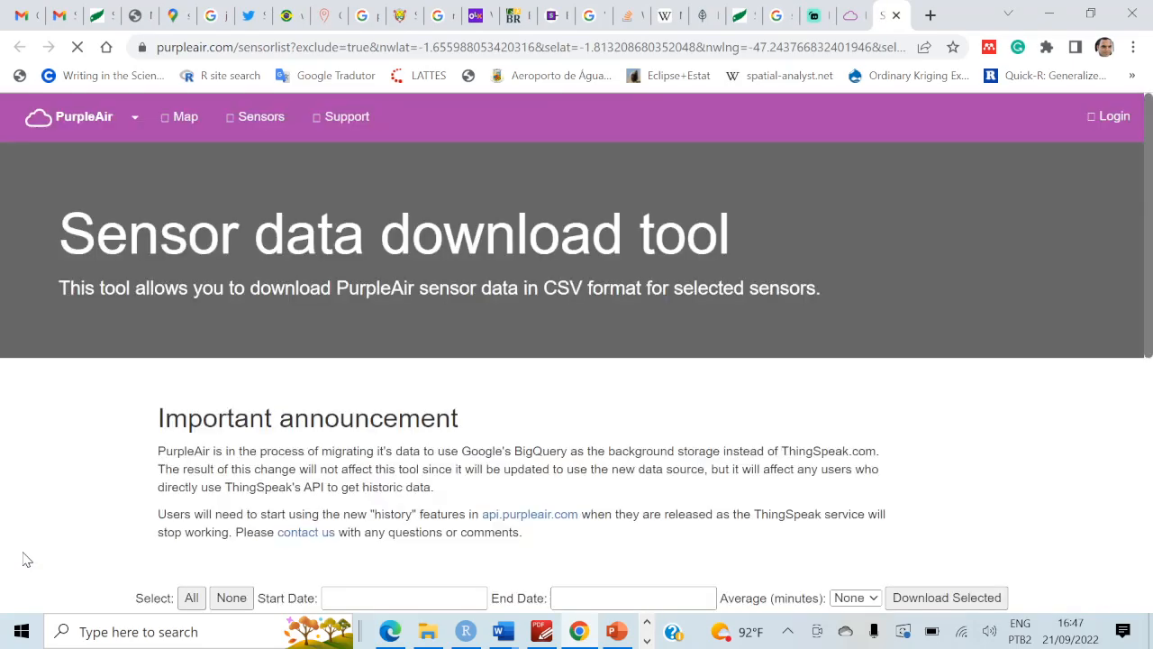
{"action": "scroll", "coordinate": [174, 541], "scroll_direction": "down", "scroll_amount": 4}
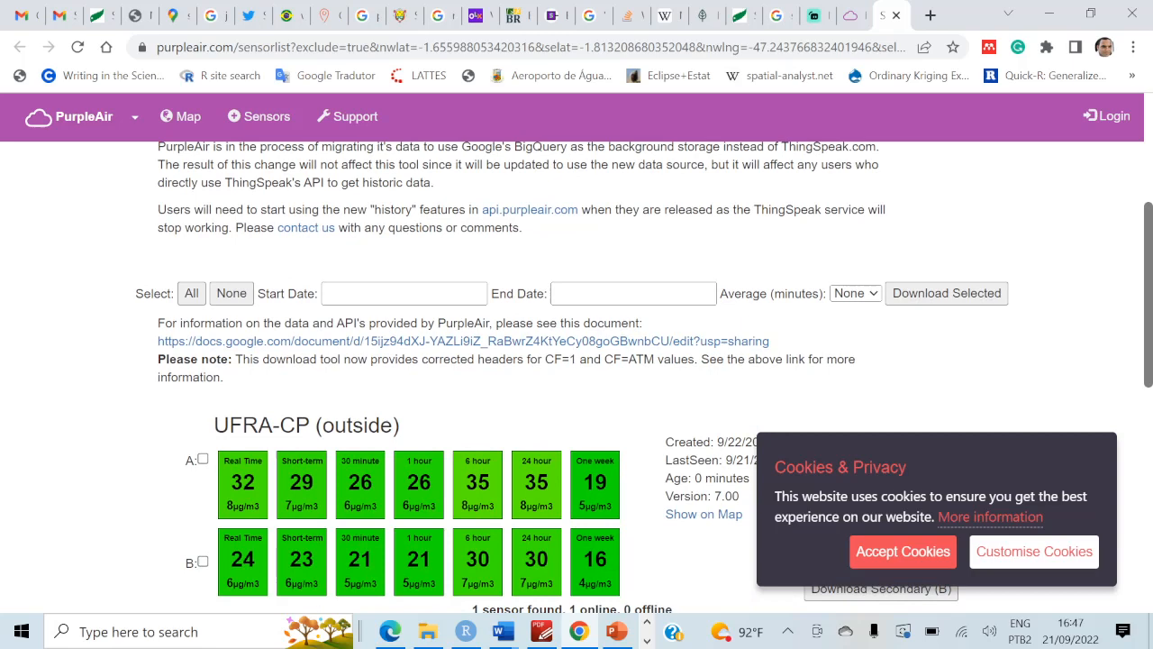
{"action": "left_click", "coordinate": [910, 554]}
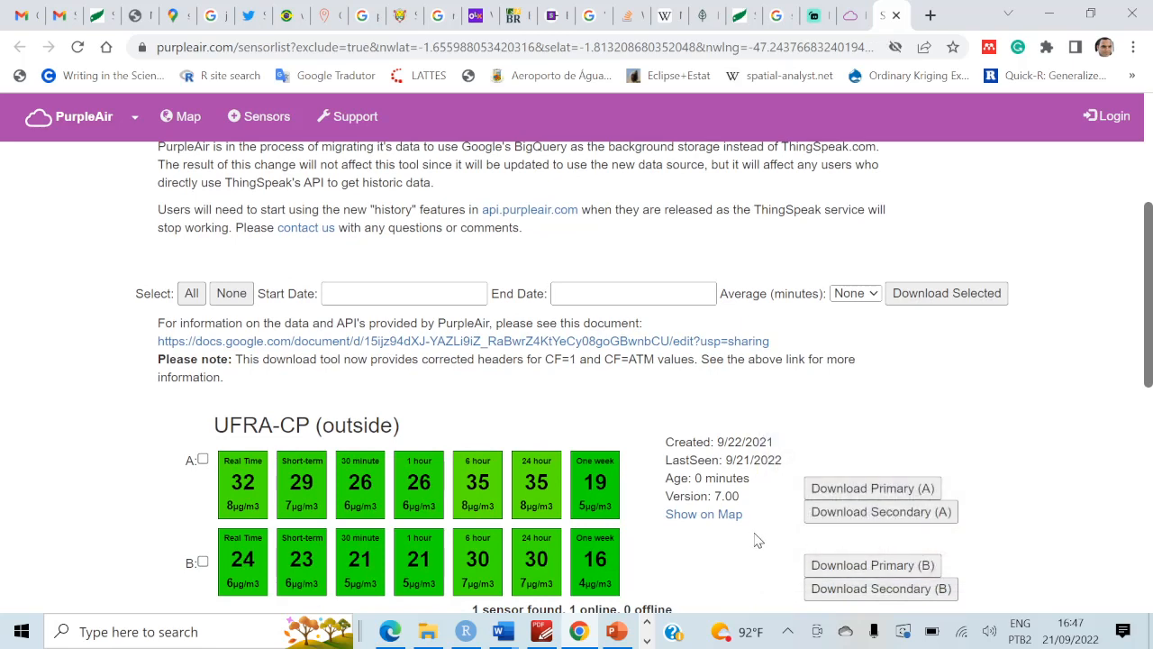
- Examine the UFRA-CP sensor's download options, the start date calendar and the sensor's creation date
{"action": "scroll", "coordinate": [757, 538], "scroll_direction": "down", "scroll_amount": 3}
{"action": "scroll", "coordinate": [757, 539], "scroll_direction": "up", "scroll_amount": 2}
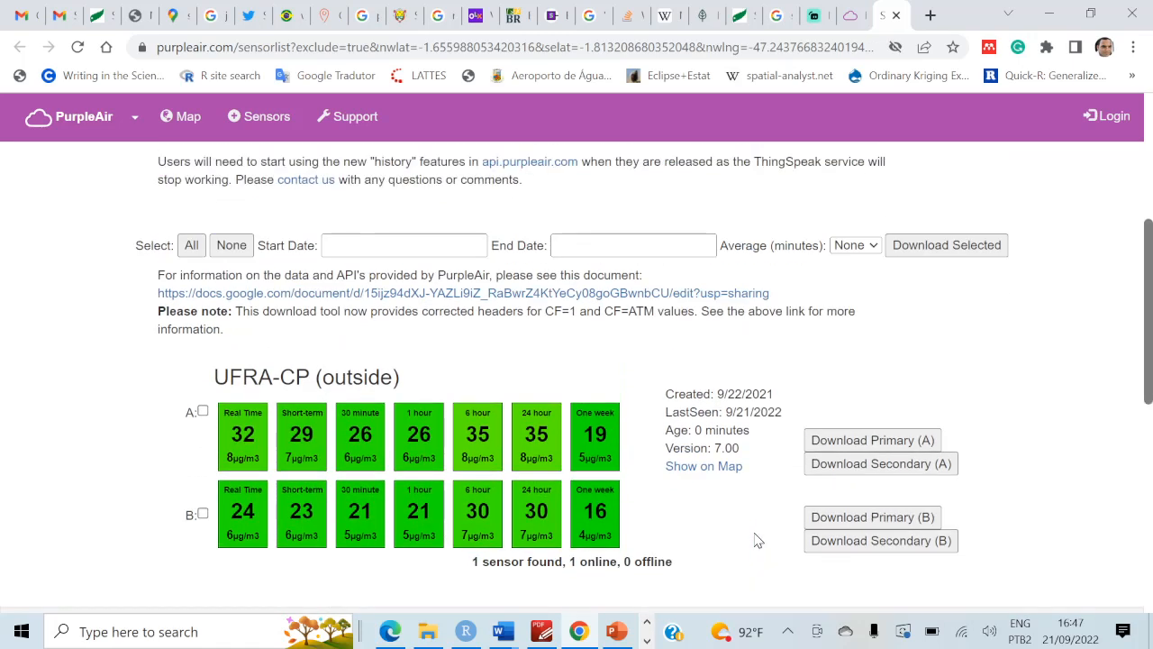
{"action": "scroll", "coordinate": [757, 539], "scroll_direction": "down", "scroll_amount": 1}
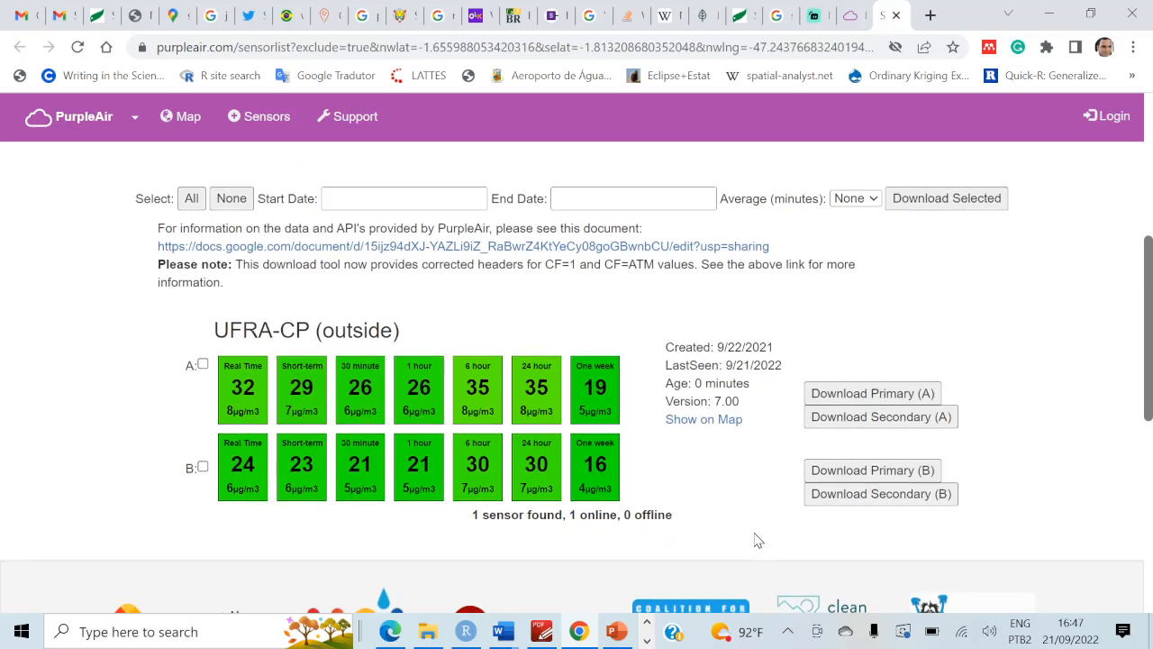
{"action": "scroll", "coordinate": [757, 539], "scroll_direction": "down", "scroll_amount": 3}
{"action": "scroll", "coordinate": [757, 540], "scroll_direction": "up", "scroll_amount": 3}
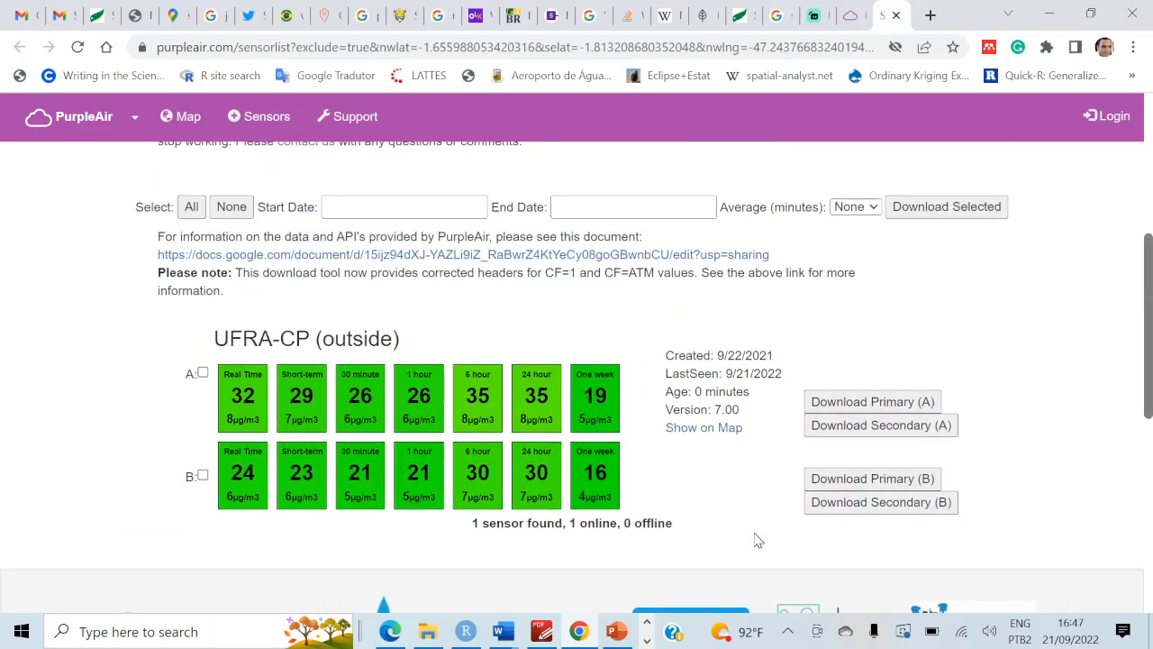
{"action": "scroll", "coordinate": [757, 540], "scroll_direction": "up", "scroll_amount": 1}
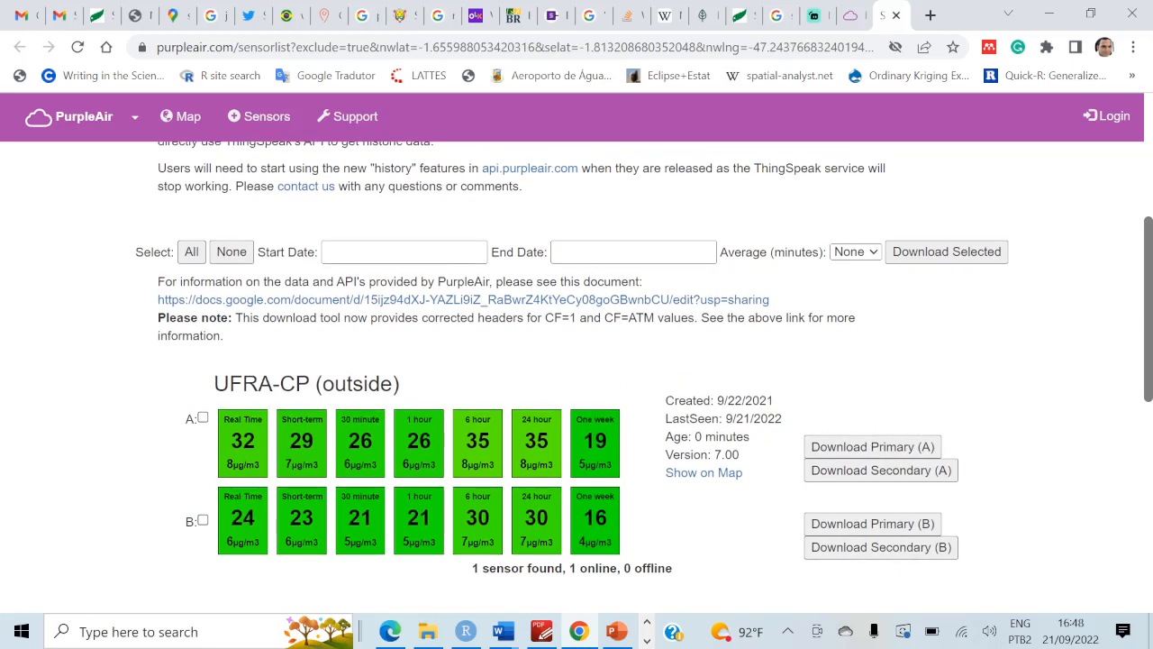
{"action": "left_click", "coordinate": [403, 252]}
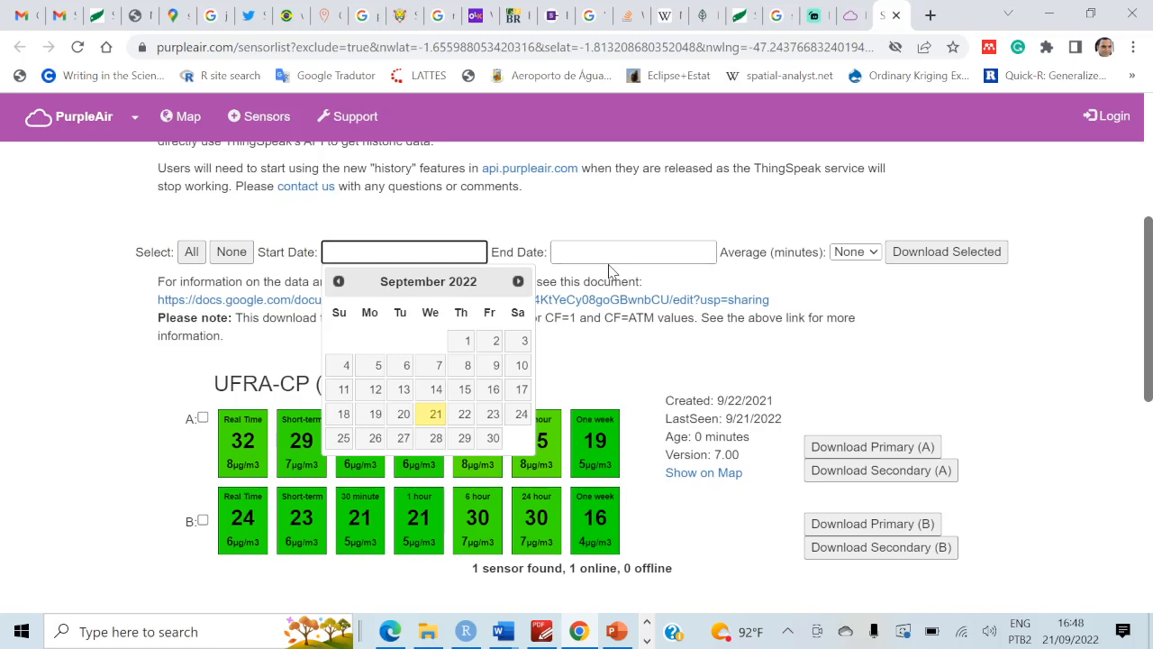
{"action": "left_click", "coordinate": [803, 293]}
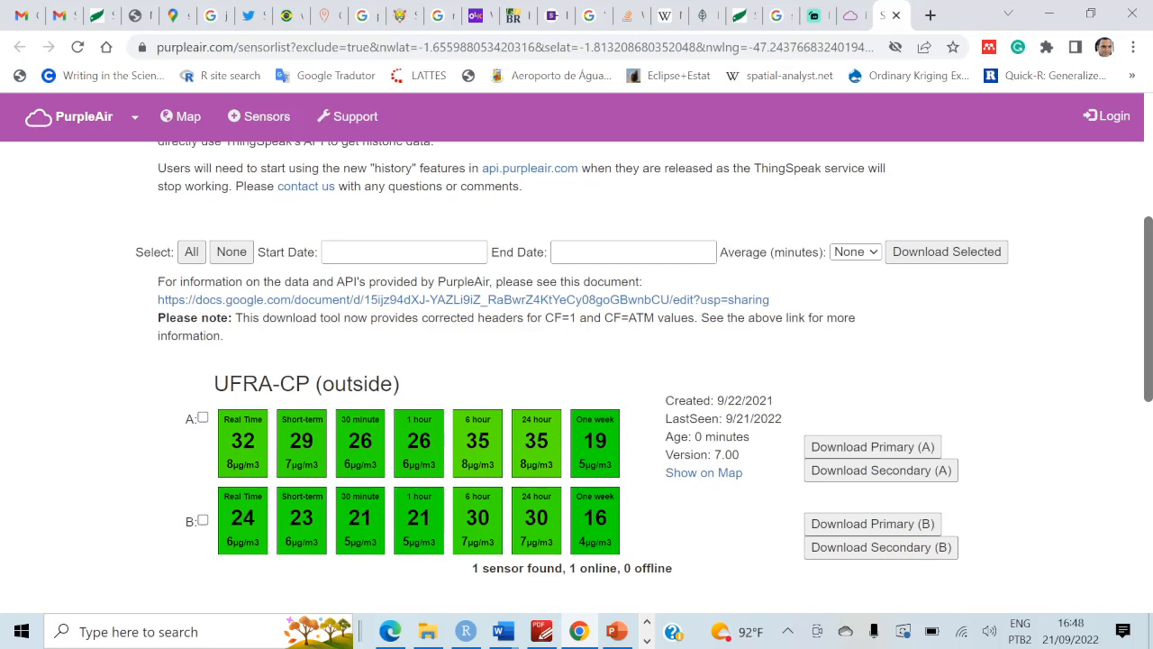
{"action": "left_click_drag", "start_coordinate": [718, 400], "coordinate": [774, 401]}
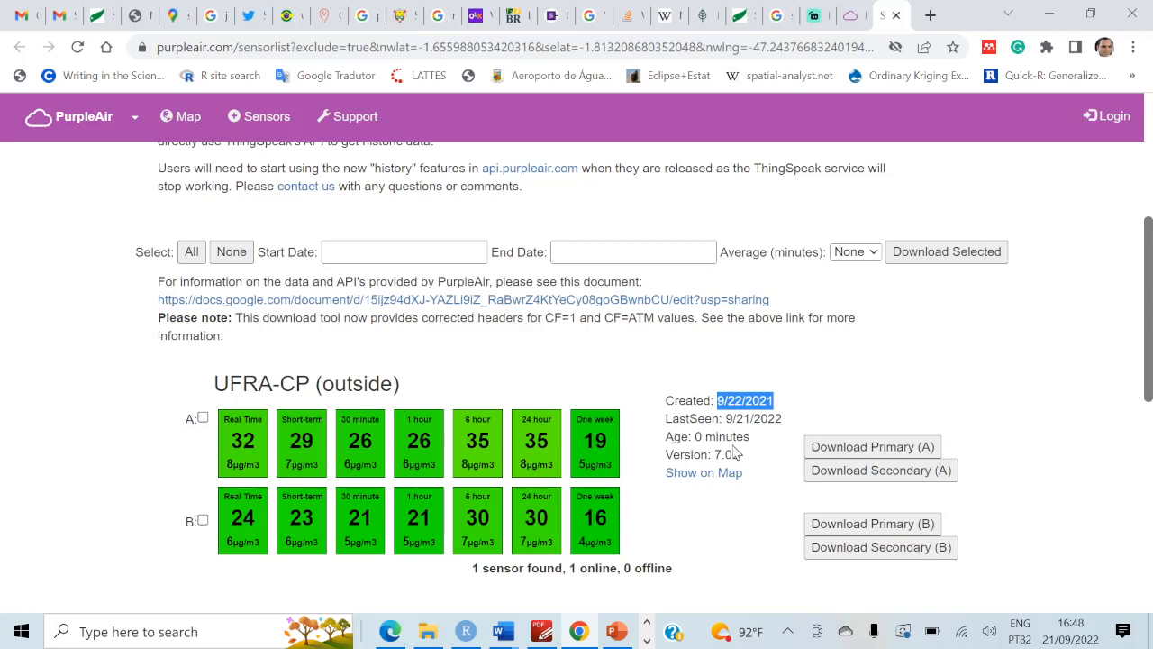
{"action": "scroll", "coordinate": [735, 452], "scroll_direction": "down", "scroll_amount": 2}
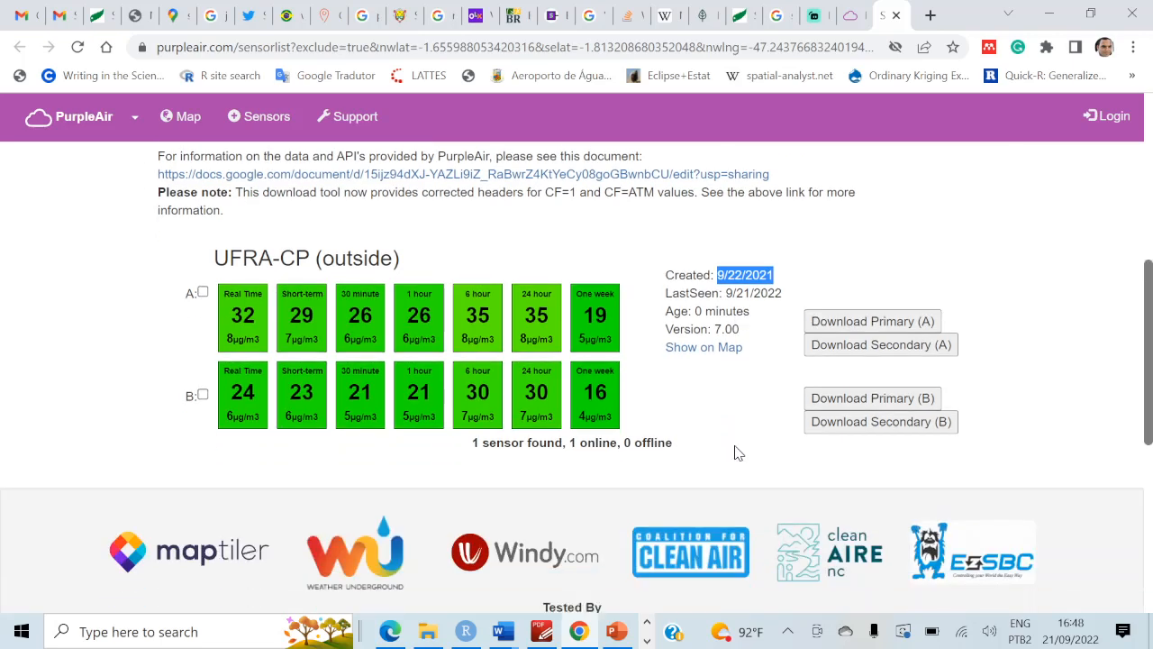
{"action": "scroll", "coordinate": [735, 453], "scroll_direction": "up", "scroll_amount": 2}
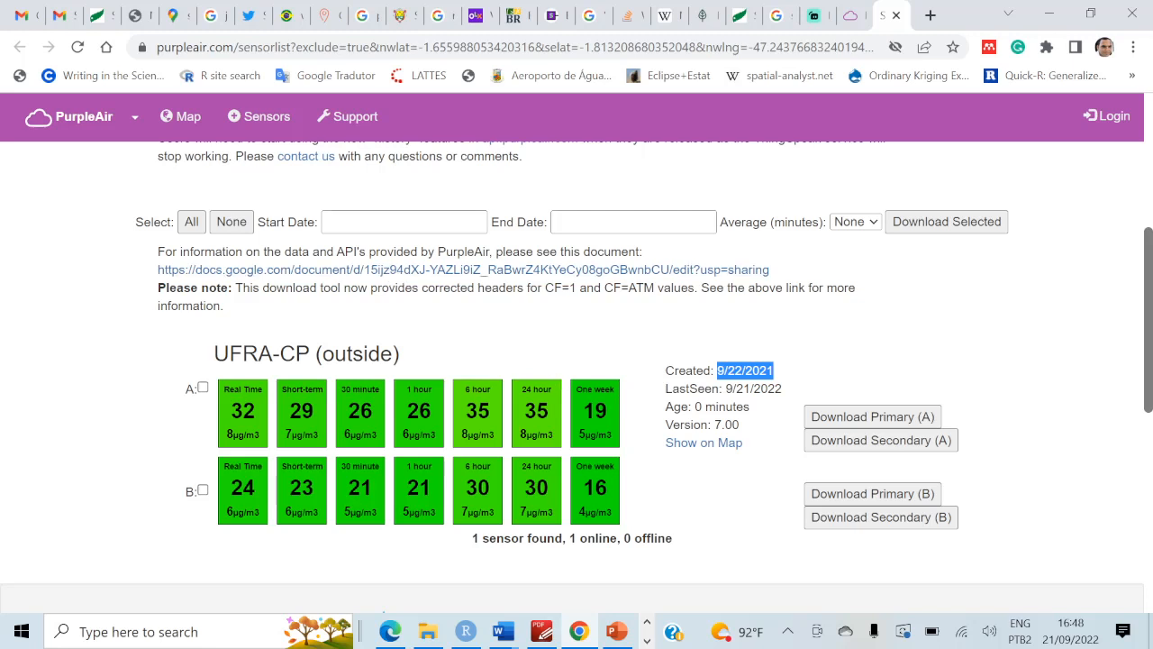
- Set the download period's start date to 08/01/2022 and end date to 09/21/2022
{"action": "left_click", "coordinate": [401, 222]}
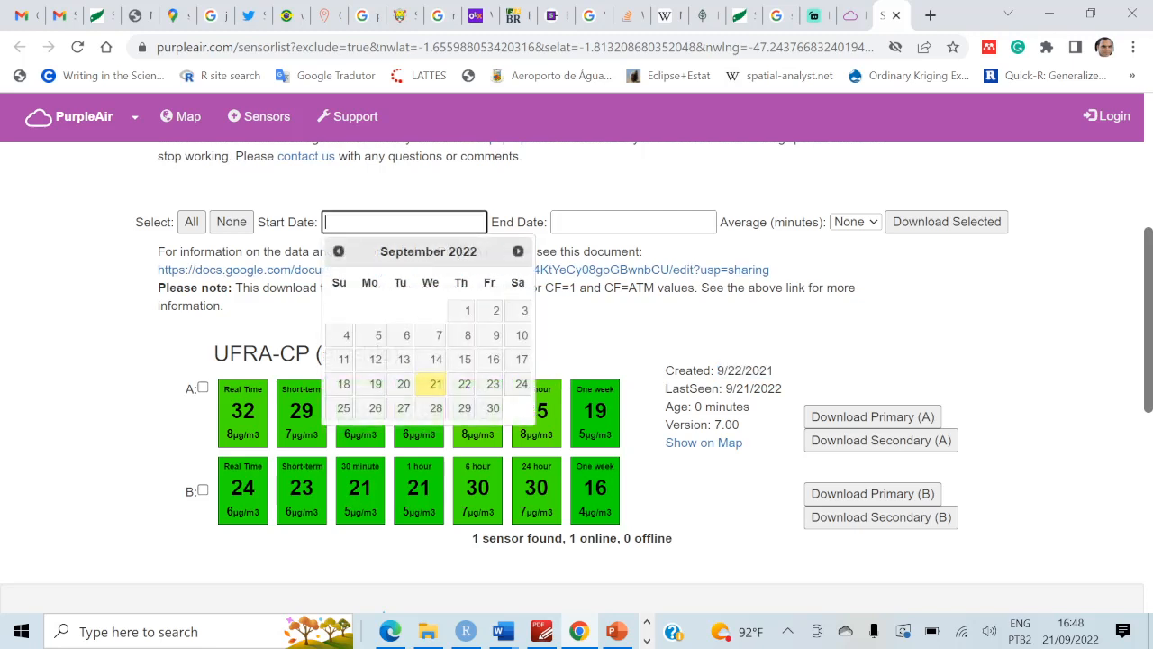
{"action": "left_click", "coordinate": [338, 251]}
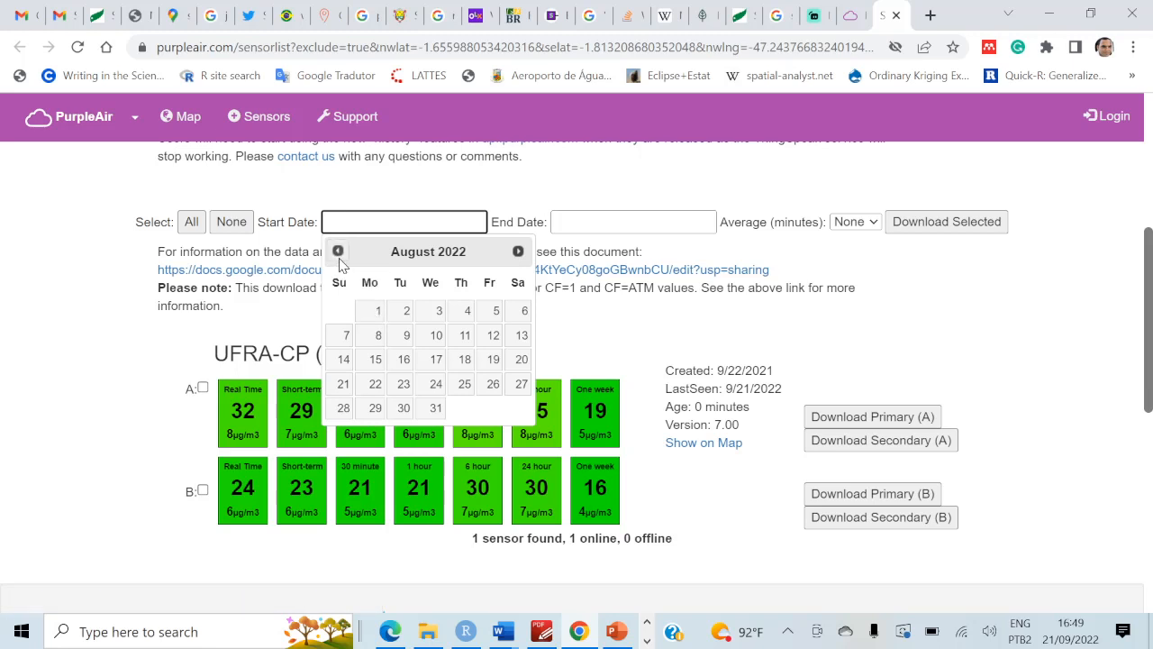
{"action": "left_click", "coordinate": [378, 312]}
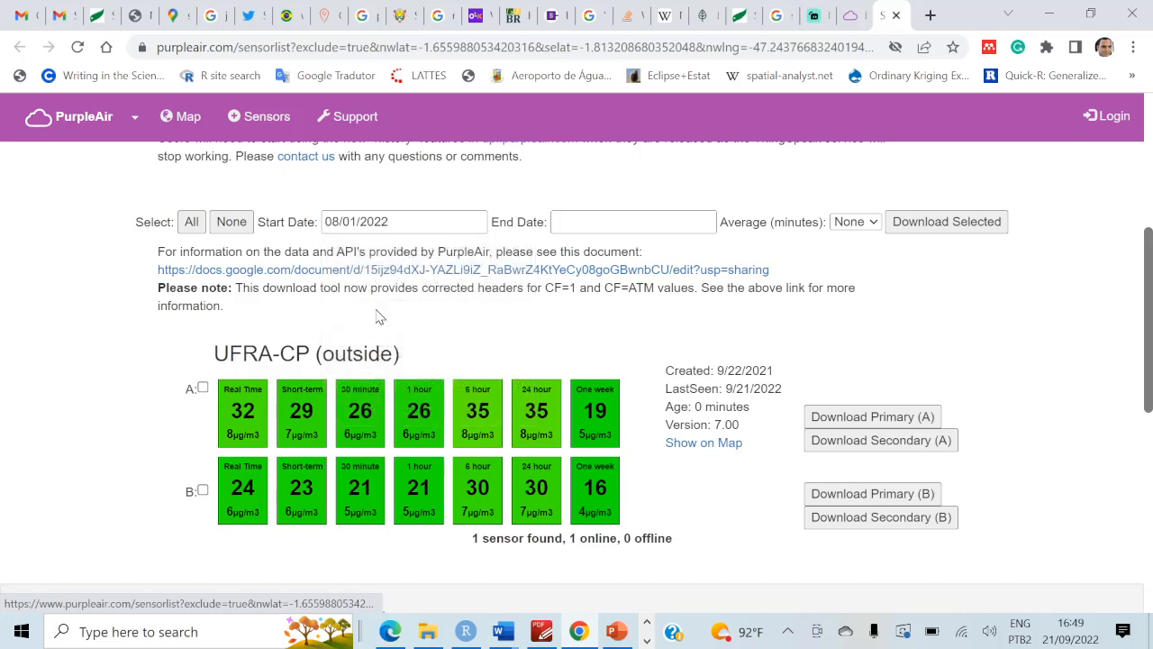
{"action": "key", "text": "Tab"}
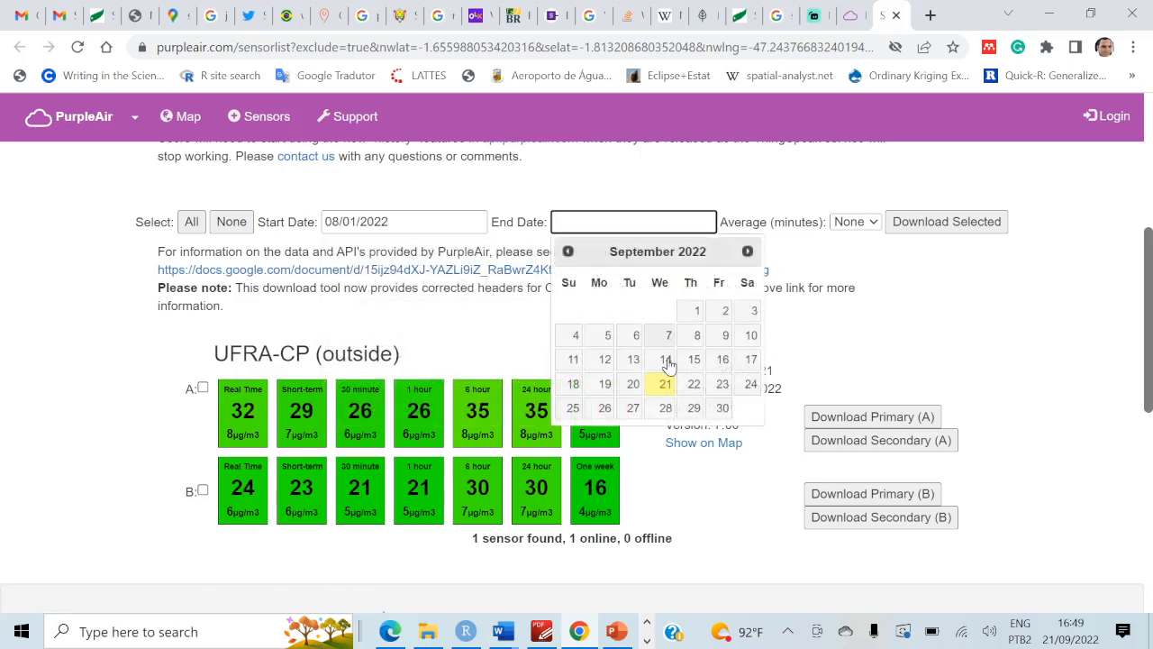
{"action": "left_click", "coordinate": [661, 390]}
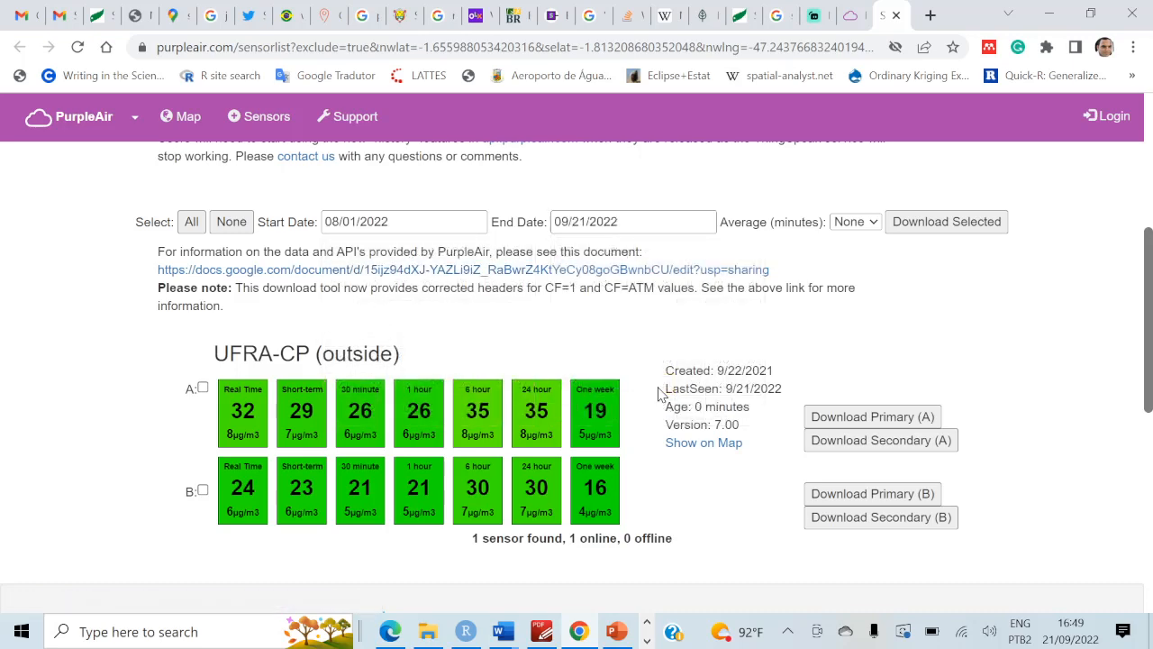
- Review the available averaging intervals, the download options for channels A and B, and the announcement above them
{"action": "left_click", "coordinate": [849, 227]}
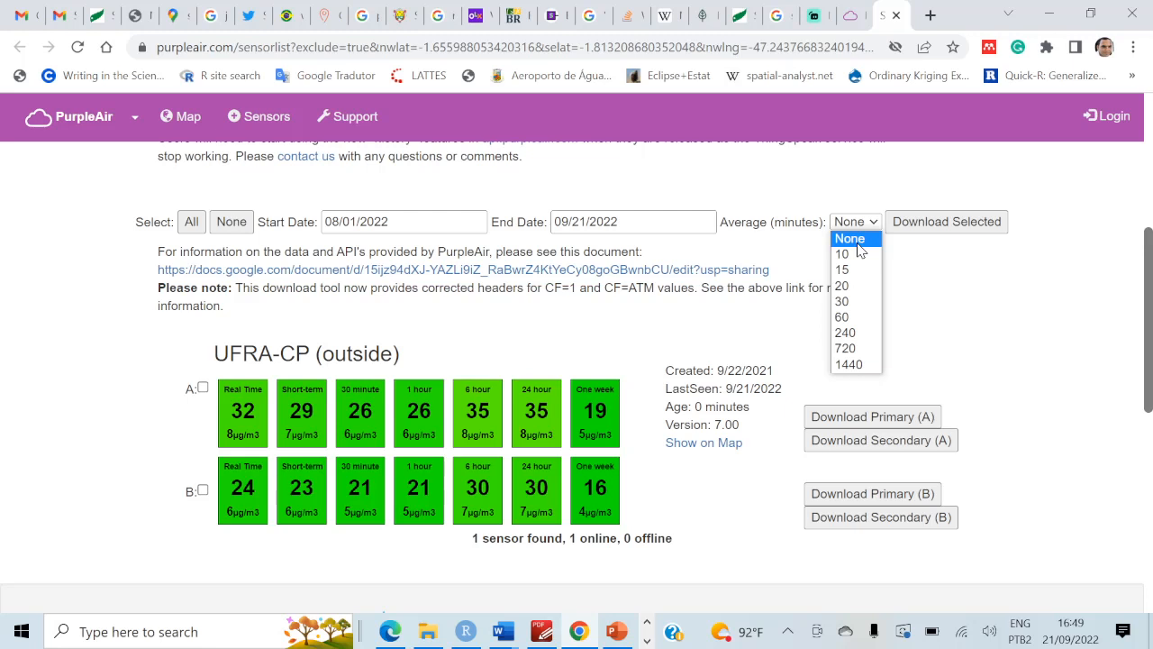
{"action": "left_click", "coordinate": [982, 287]}
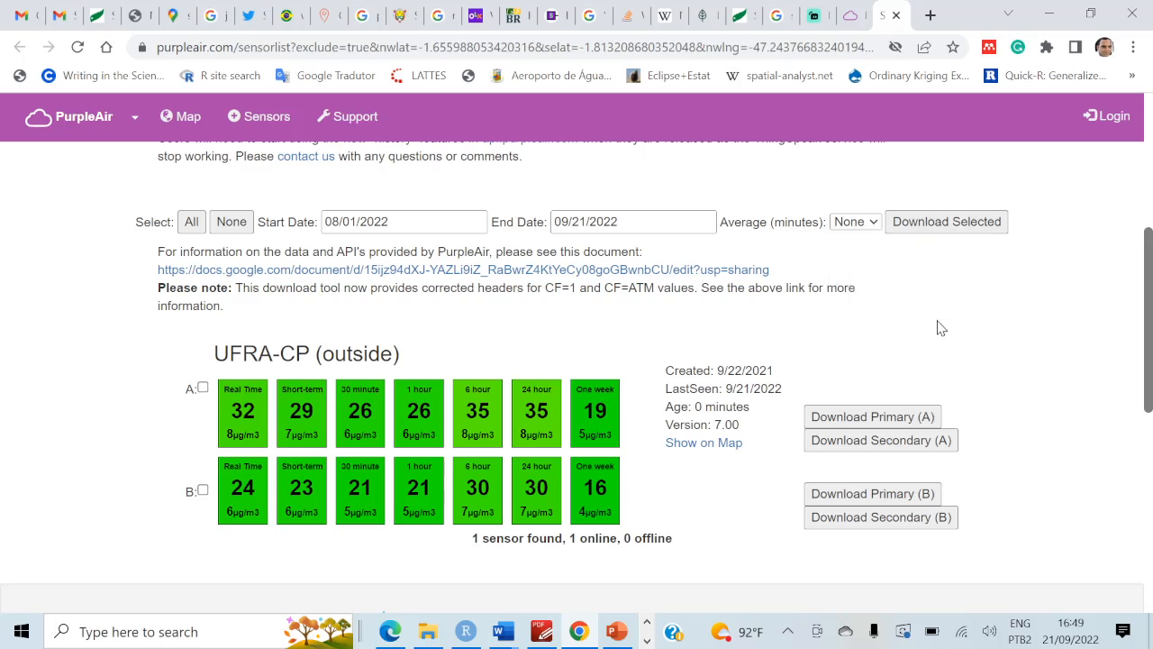
{"action": "scroll", "coordinate": [936, 343], "scroll_direction": "down", "scroll_amount": 1}
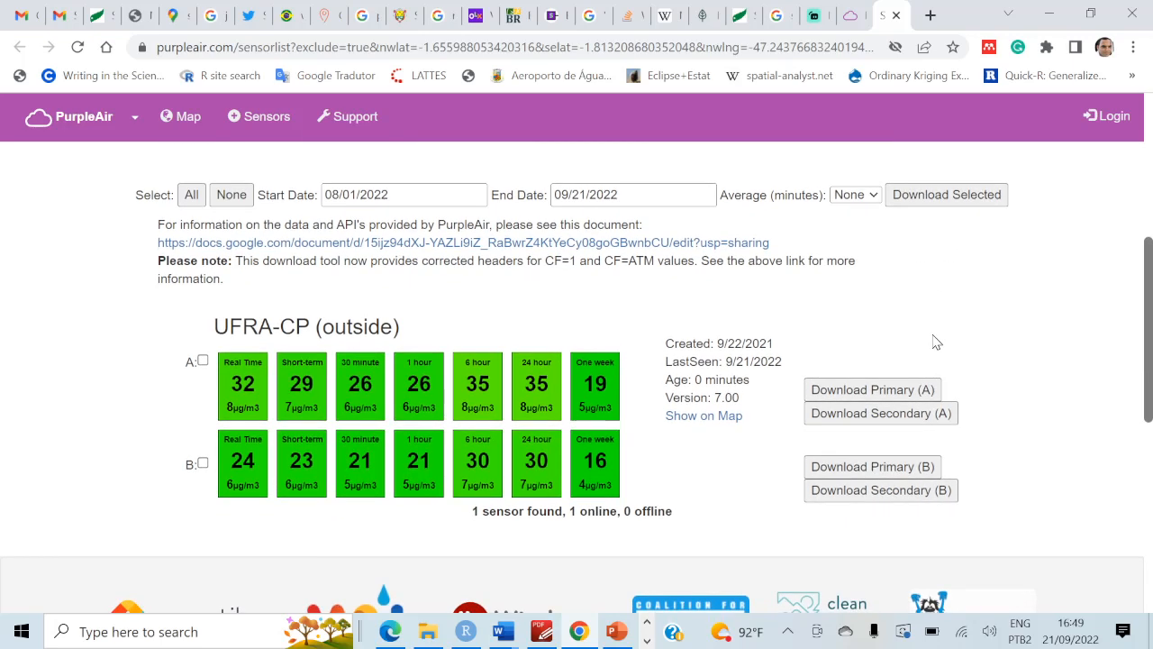
{"action": "scroll", "coordinate": [937, 343], "scroll_direction": "down", "scroll_amount": 1}
{"action": "scroll", "coordinate": [937, 343], "scroll_direction": "up", "scroll_amount": 2}
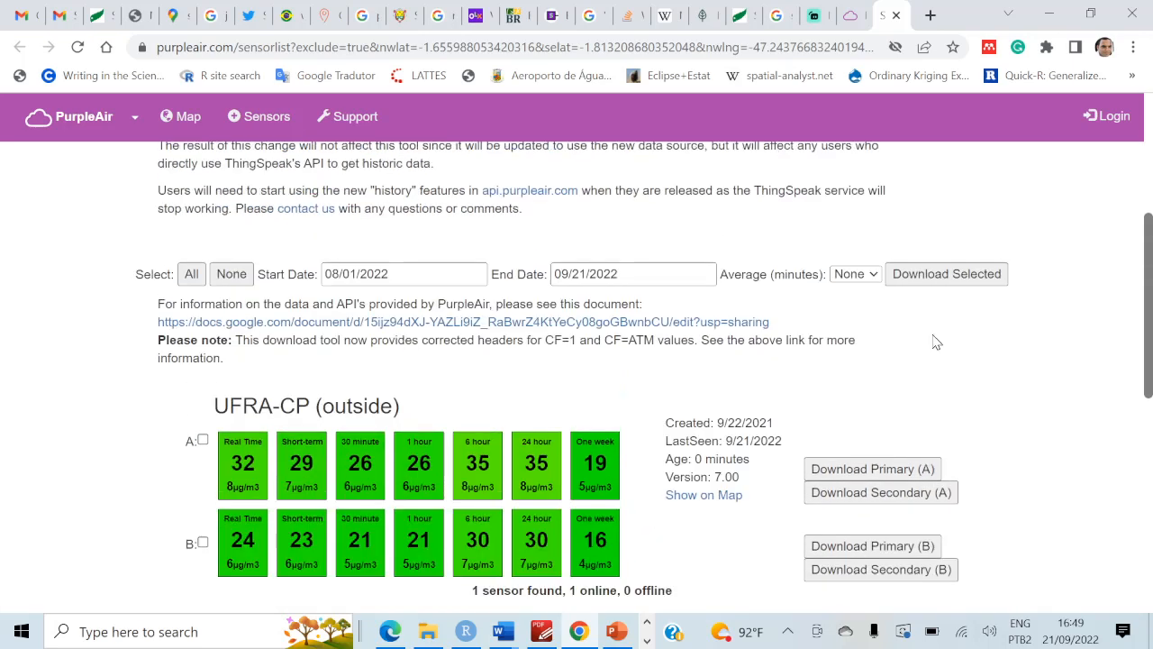
{"action": "left_click", "coordinate": [960, 289]}
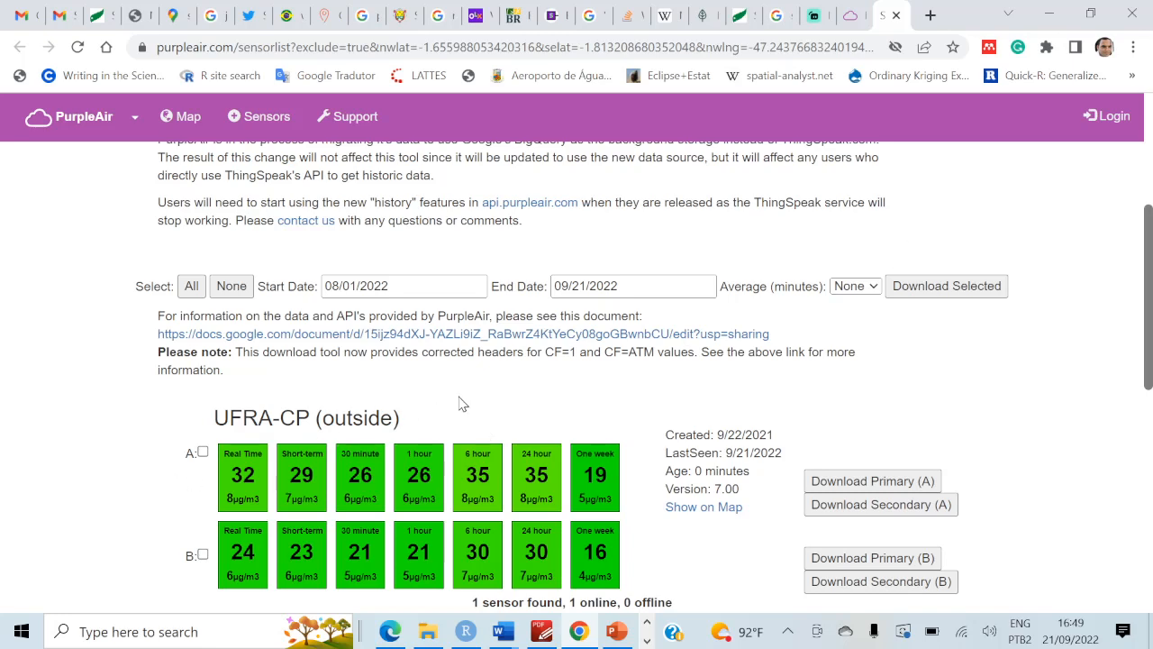
{"action": "scroll", "coordinate": [466, 402], "scroll_direction": "up", "scroll_amount": 3}
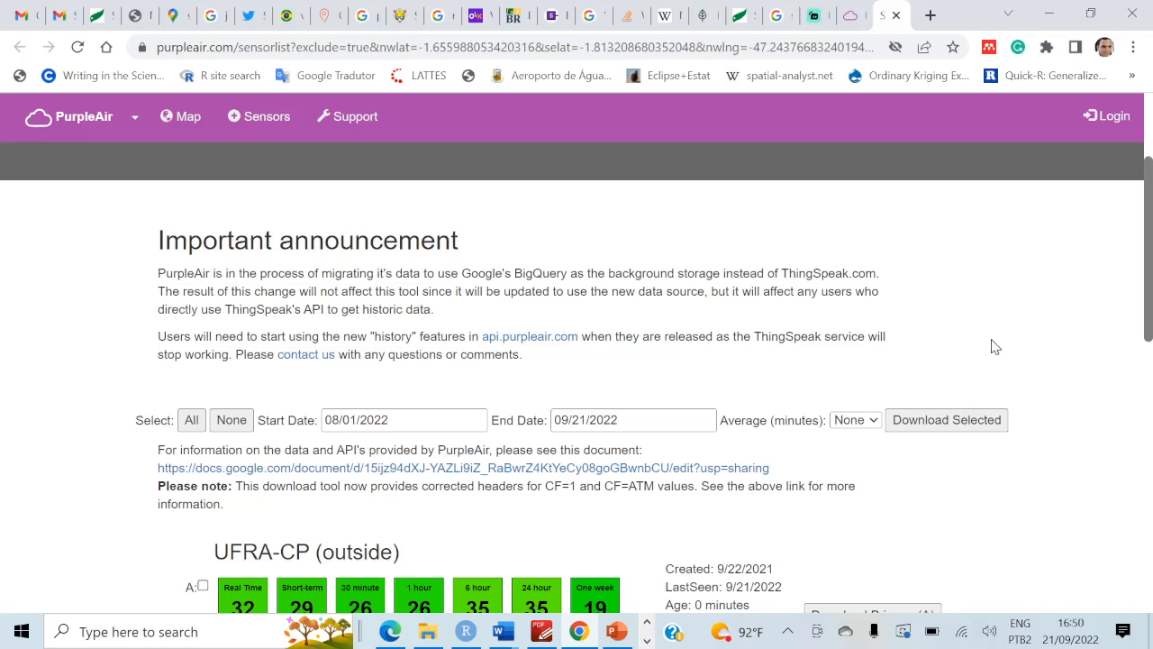
- Allow third-party cookies for the PurpleAir site
{"action": "left_click", "coordinate": [895, 48]}
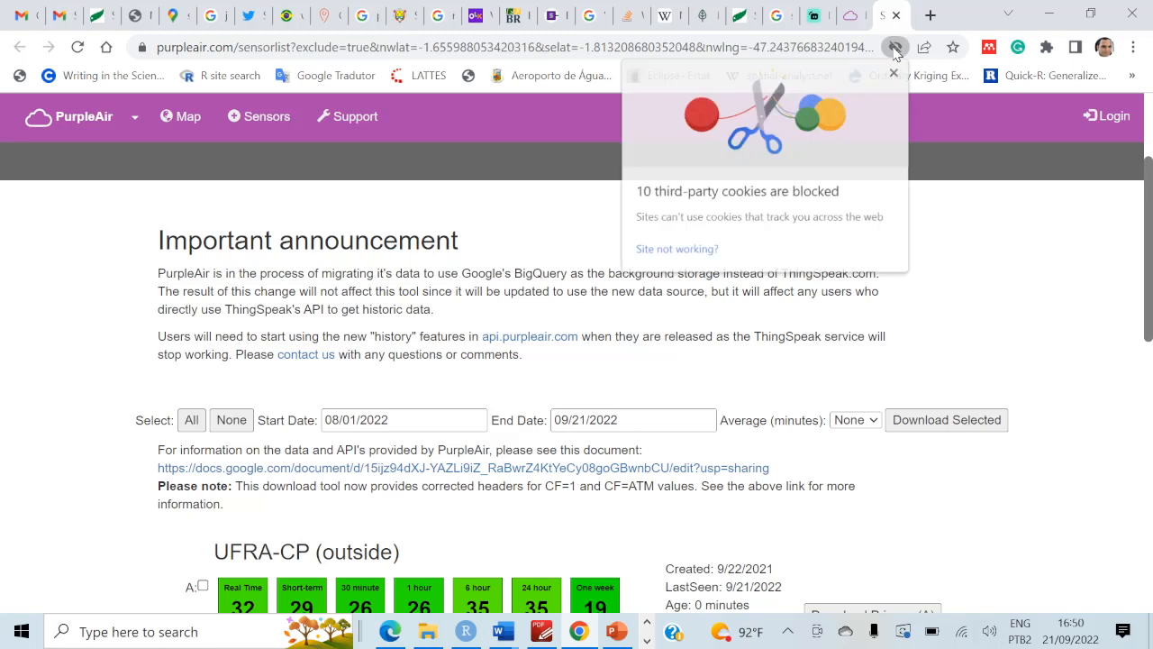
{"action": "left_click", "coordinate": [687, 259]}
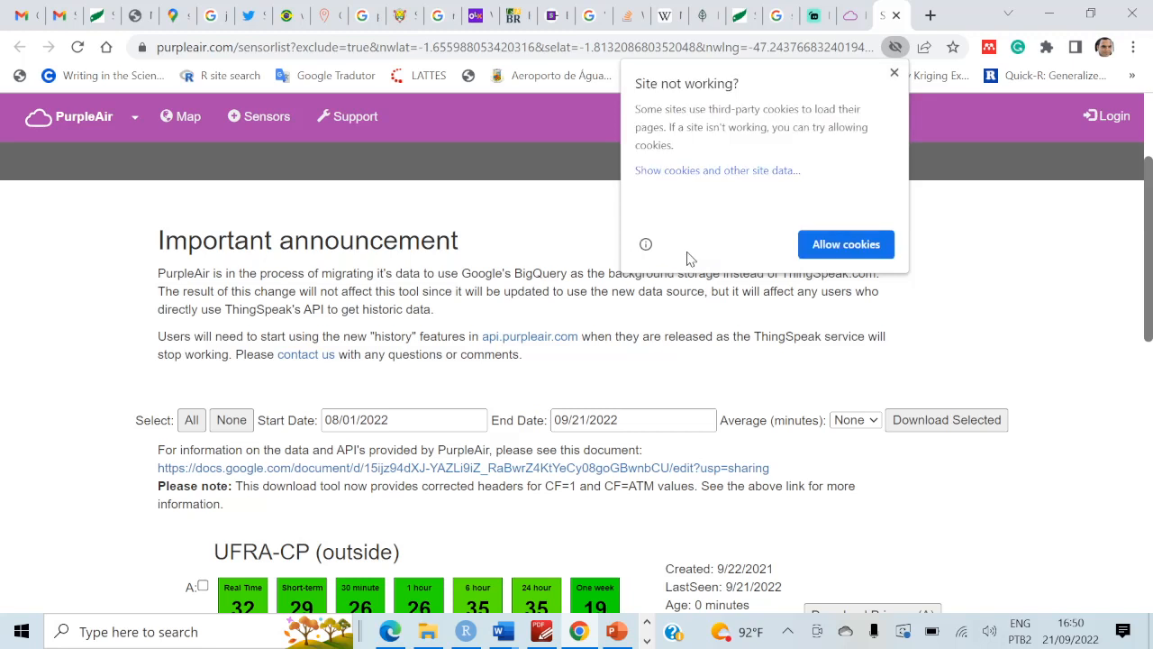
{"action": "left_click", "coordinate": [853, 249]}
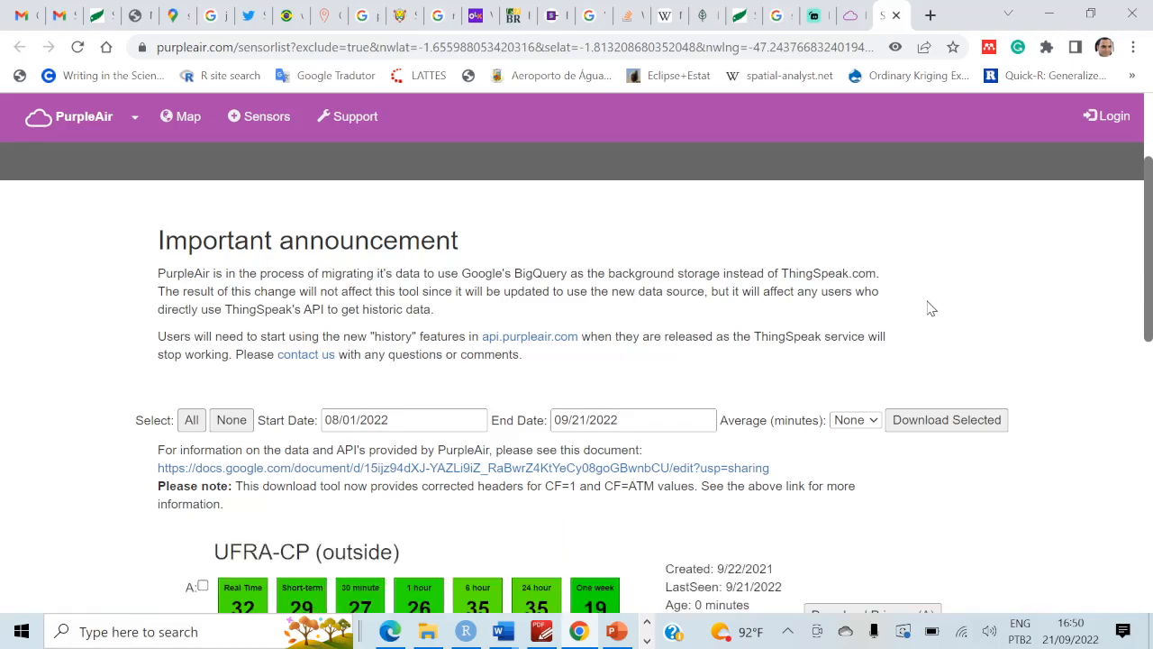
- Try to download the selected sensor data and check the site's third-party cookie setting
{"action": "scroll", "coordinate": [931, 311], "scroll_direction": "down", "scroll_amount": 3}
{"action": "scroll", "coordinate": [932, 311], "scroll_direction": "down", "scroll_amount": 5}
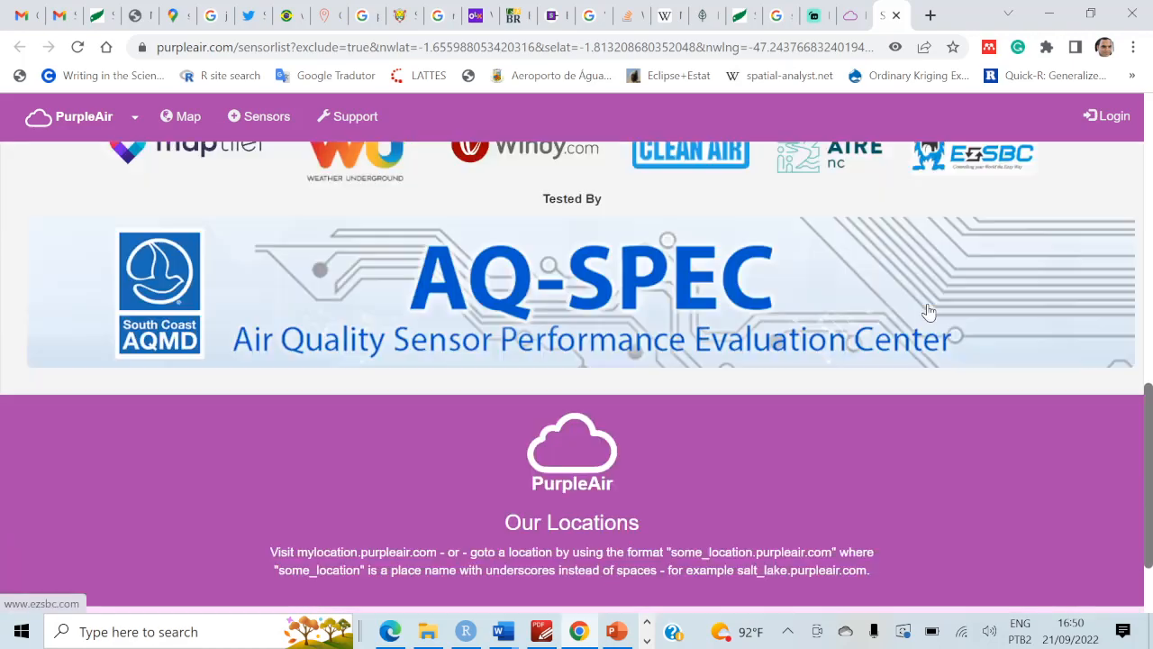
{"action": "scroll", "coordinate": [929, 309], "scroll_direction": "up", "scroll_amount": 4}
{"action": "scroll", "coordinate": [928, 309], "scroll_direction": "up", "scroll_amount": 3}
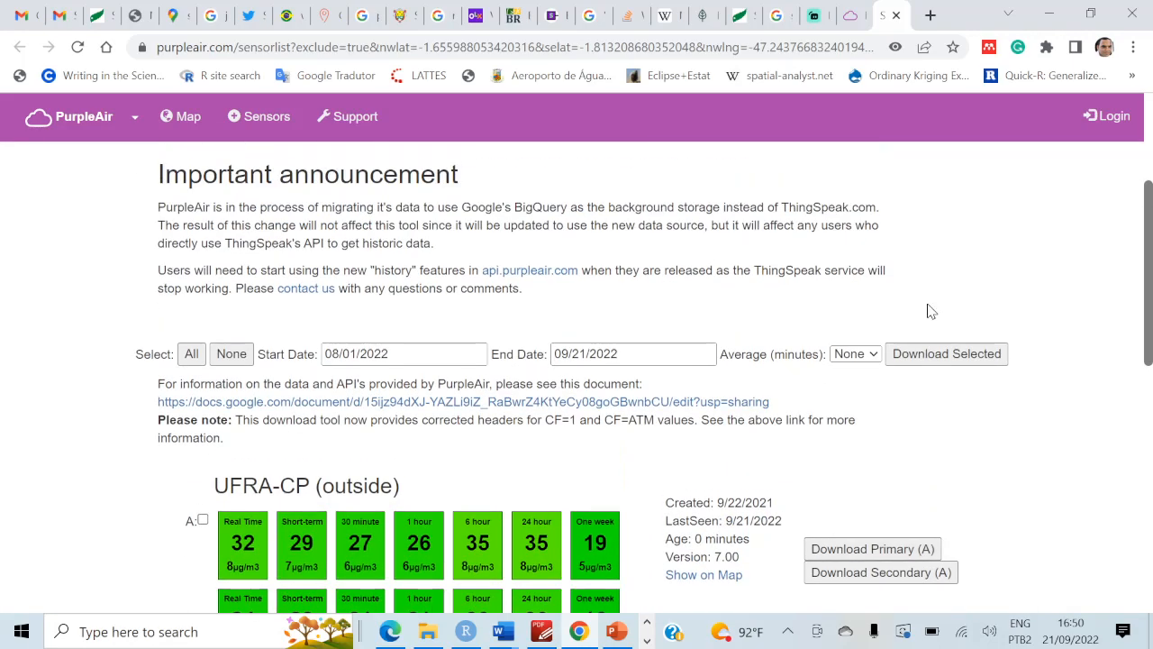
{"action": "left_click", "coordinate": [952, 354]}
{"action": "scroll", "coordinate": [534, 345], "scroll_direction": "up", "scroll_amount": 3}
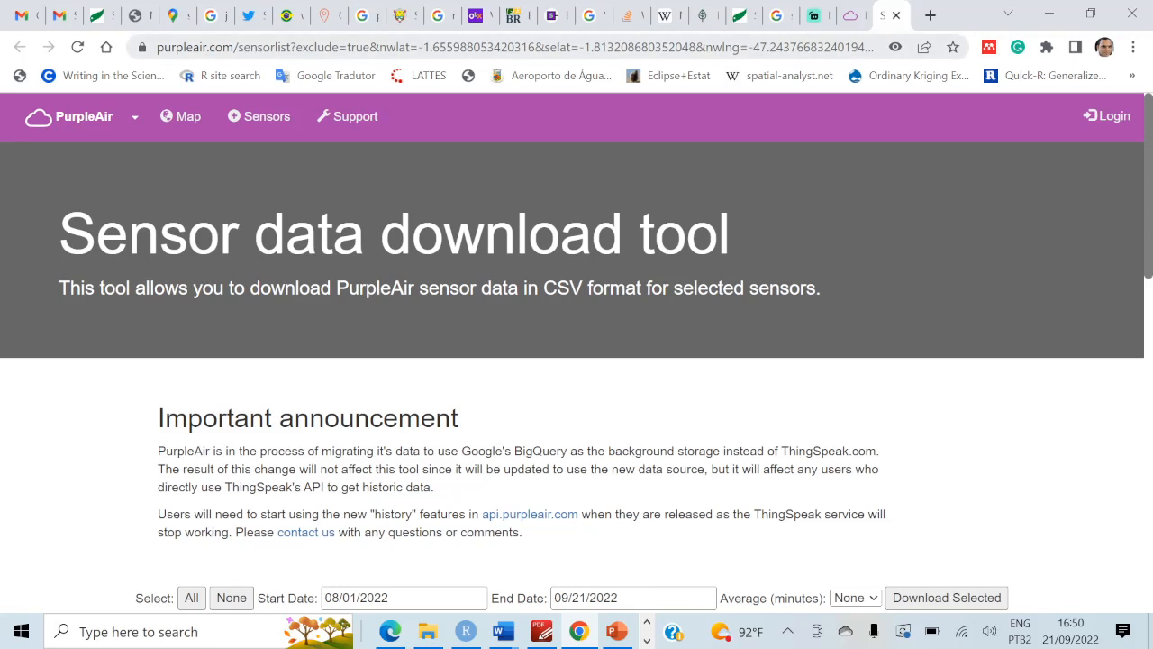
{"action": "left_click", "coordinate": [895, 47]}
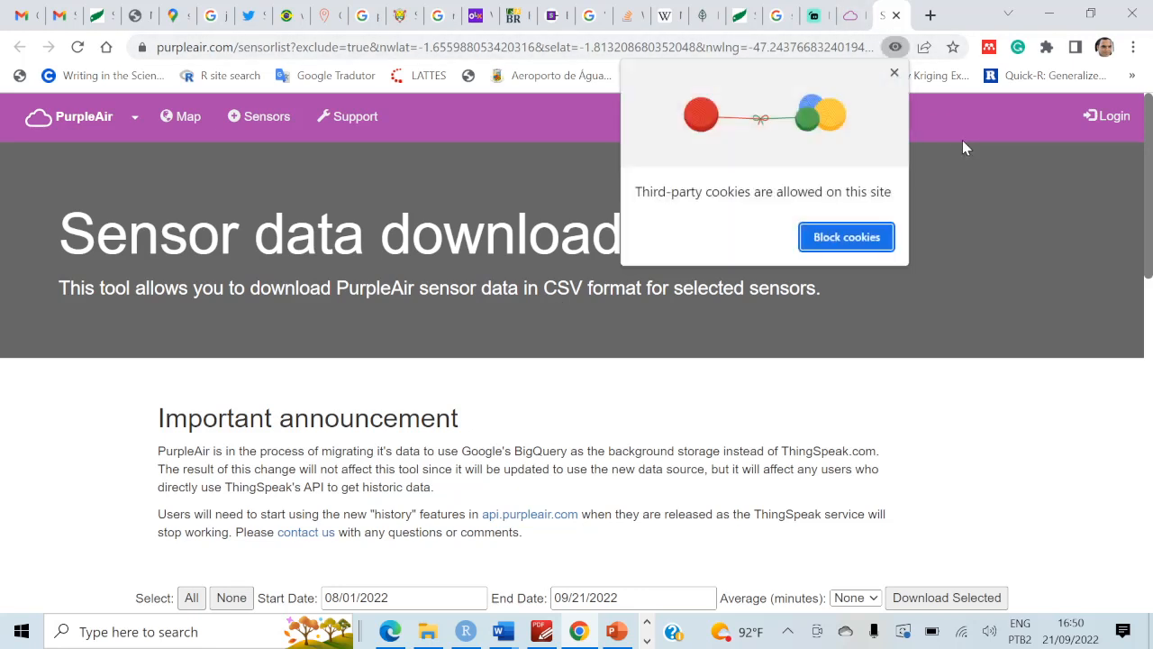
{"action": "left_click", "coordinate": [973, 185]}
- Select channels A and B of the UFRA-CP sensor and start downloading the selected data
{"action": "scroll", "coordinate": [963, 321], "scroll_direction": "down", "scroll_amount": 3}
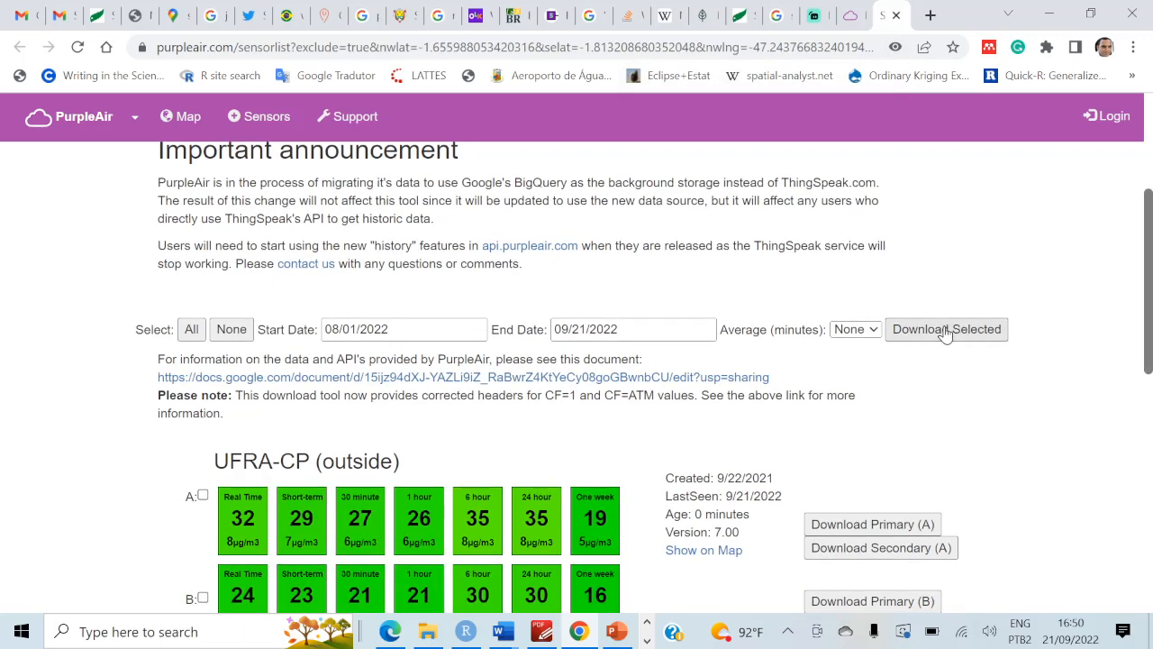
{"action": "scroll", "coordinate": [946, 333], "scroll_direction": "down", "scroll_amount": 2}
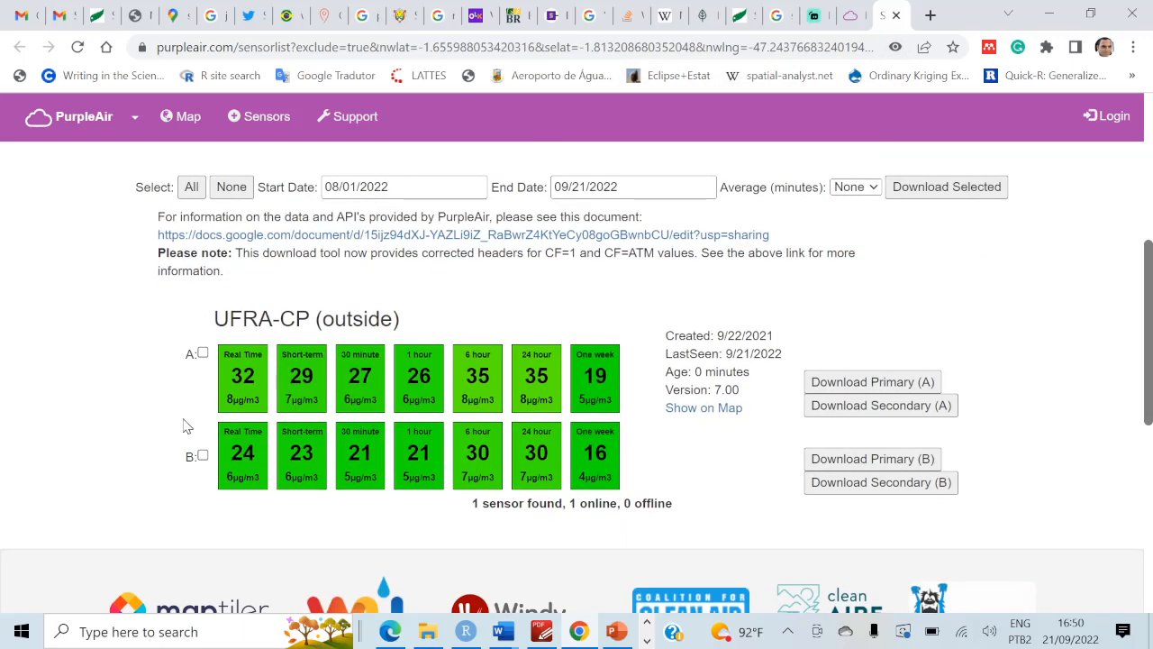
{"action": "left_click", "coordinate": [204, 354]}
{"action": "left_click", "coordinate": [204, 457]}
{"action": "scroll", "coordinate": [503, 337], "scroll_direction": "up", "scroll_amount": 1}
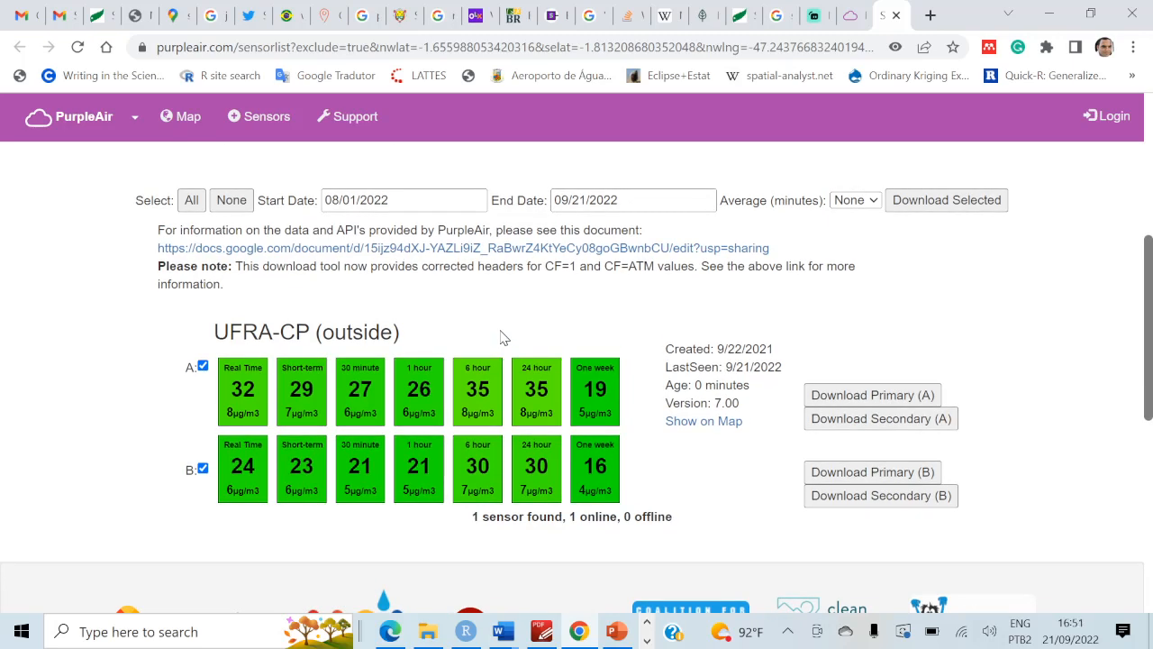
{"action": "scroll", "coordinate": [503, 337], "scroll_direction": "up", "scroll_amount": 1}
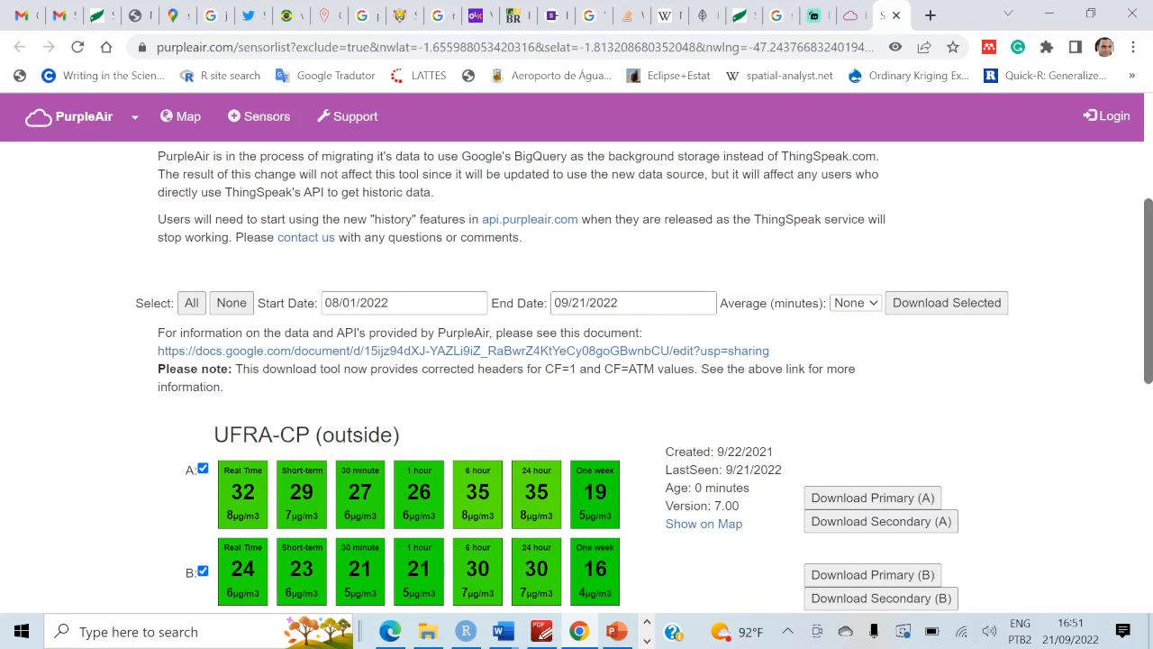
{"action": "scroll", "coordinate": [503, 337], "scroll_direction": "down", "scroll_amount": 1}
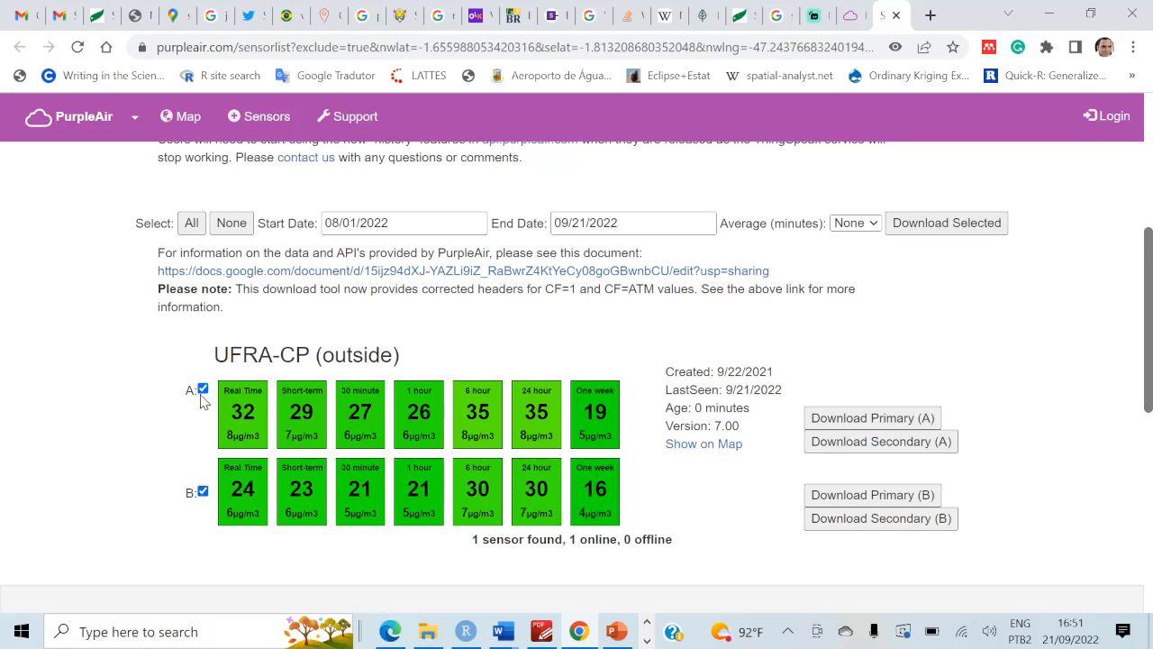
{"action": "left_click", "coordinate": [923, 227]}
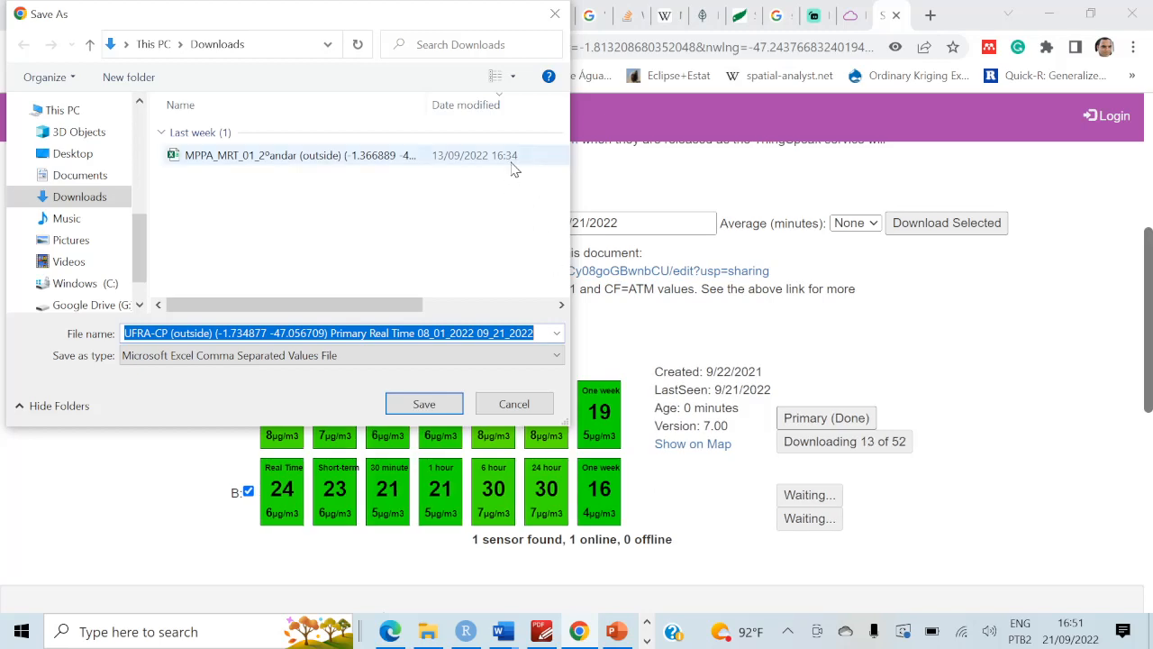
- Create a folder named dados_sensor_ar in Downloads and open it as the save location
{"action": "left_click_drag", "start_coordinate": [206, 24], "coordinate": [377, 70]}
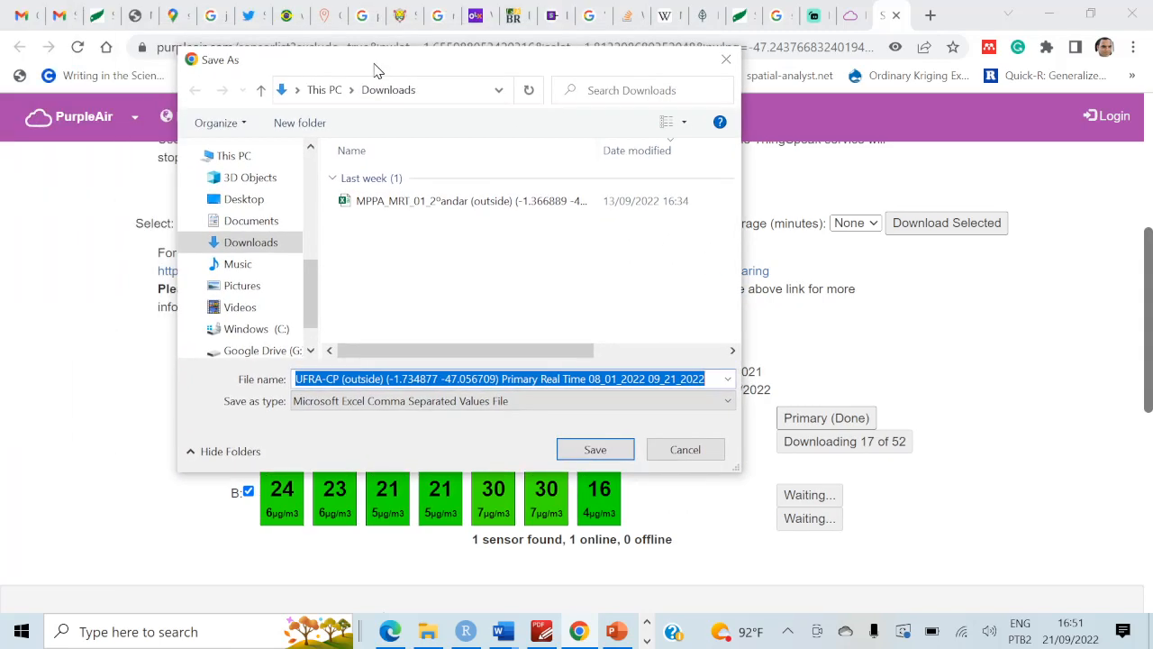
{"action": "left_click", "coordinate": [301, 125]}
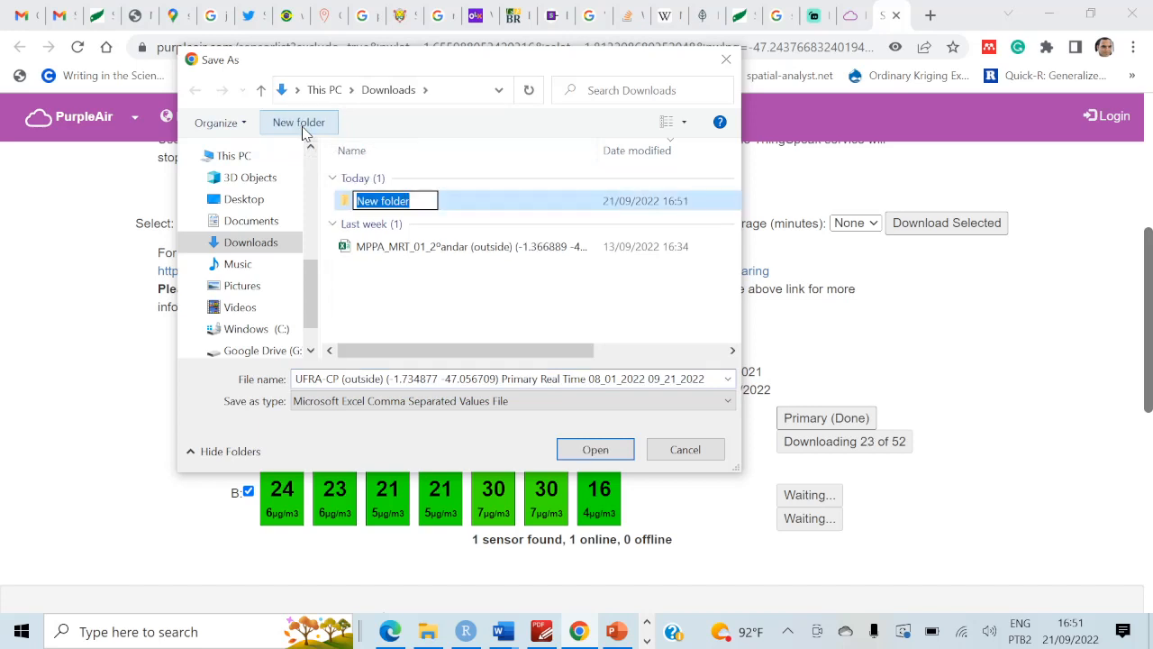
{"action": "type", "text": "dados"}
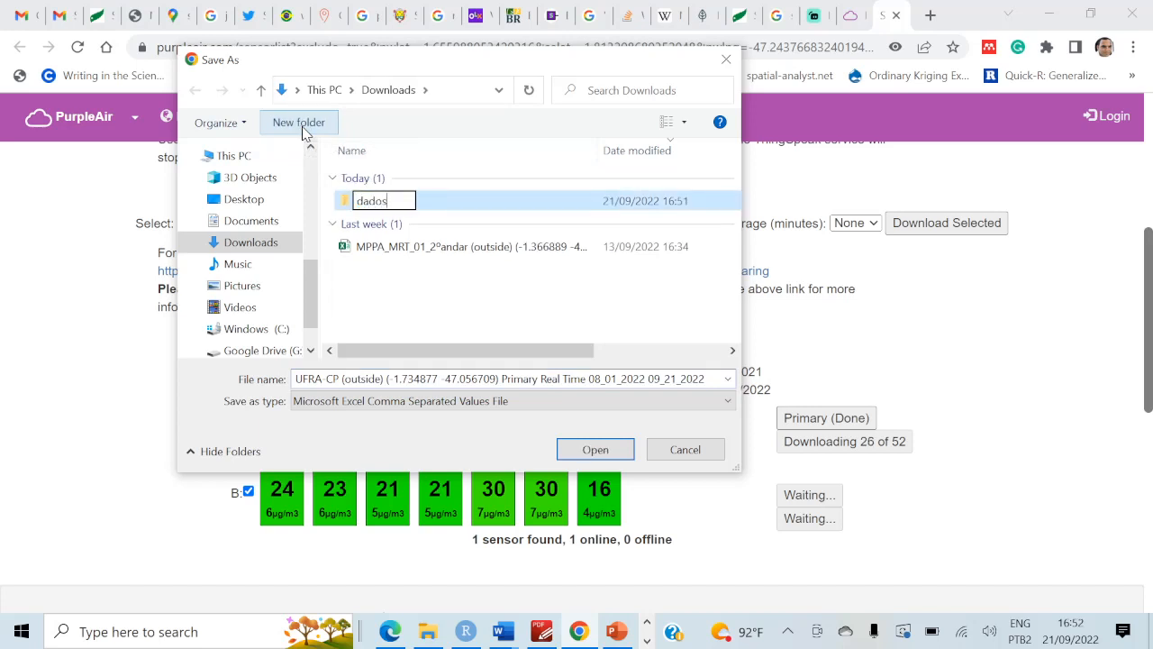
{"action": "type", "text": " sensor_ ar"}
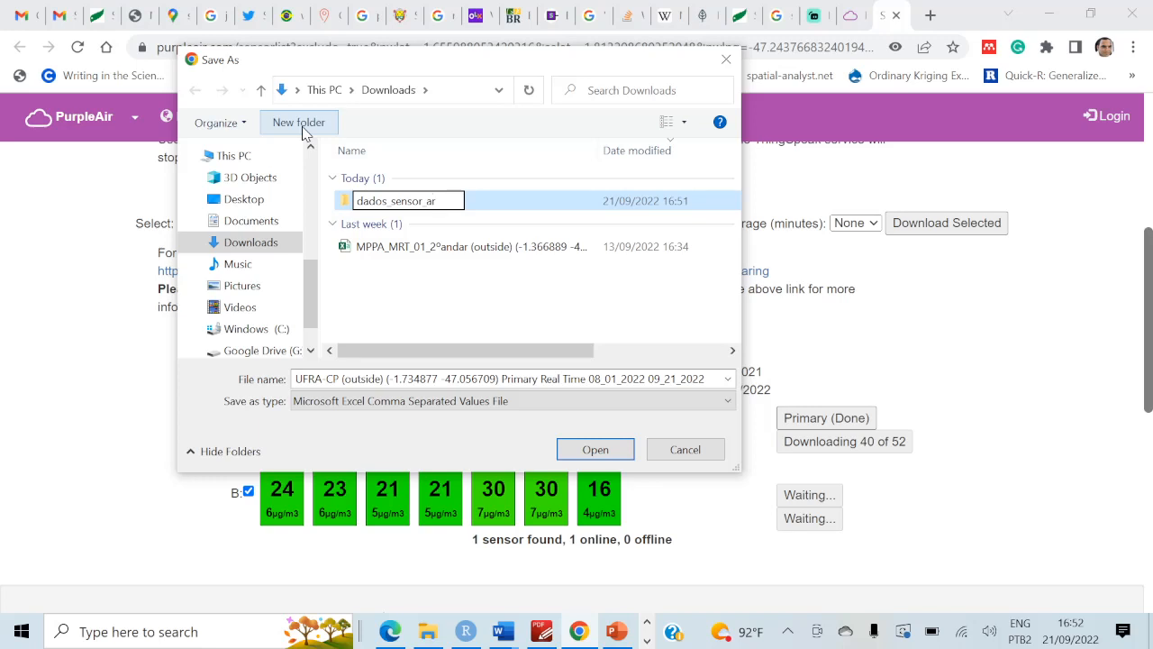
{"action": "key", "text": "Return"}
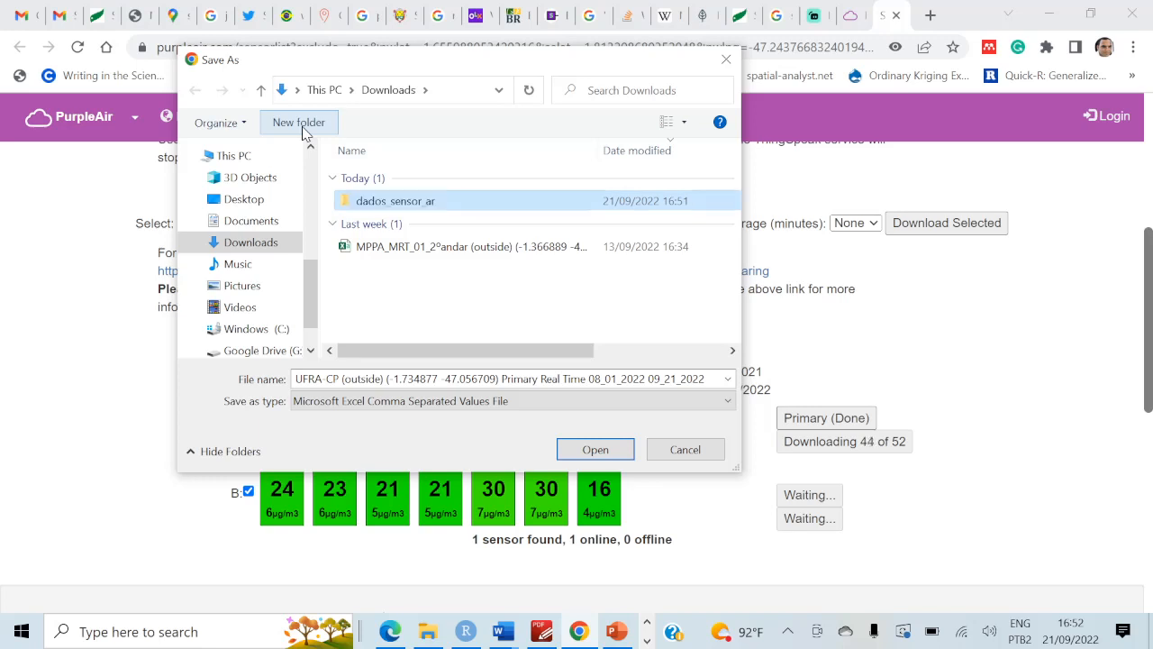
{"action": "key", "text": "Return"}
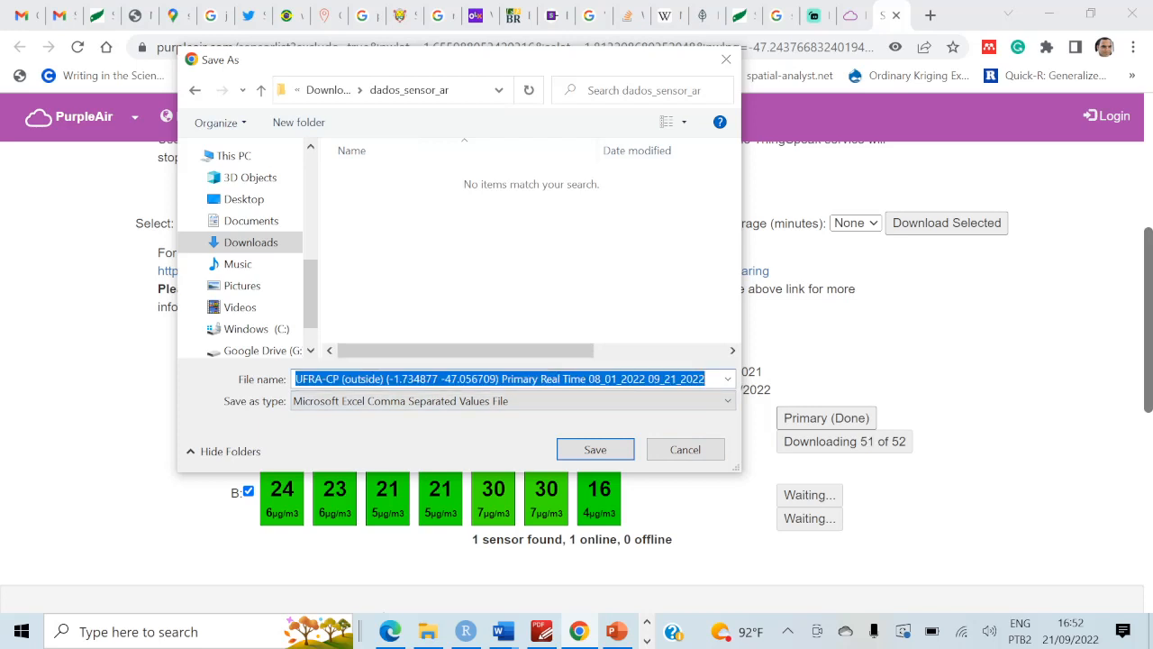
- Replace the suggested file name with UFRA-CP_qualidade_ar and save the primary CSV file in the dados_sensor_ar folder
{"action": "key", "text": "End"}
{"action": "key", "text": "shift+Left"}
{"action": "key", "text": "shift+Left"}
{"action": "key", "text": "shift+Left"}
{"action": "key", "text": "shift+Left"}
{"action": "key", "text": "shift+Left"}
{"action": "key", "text": "shift+Left"}
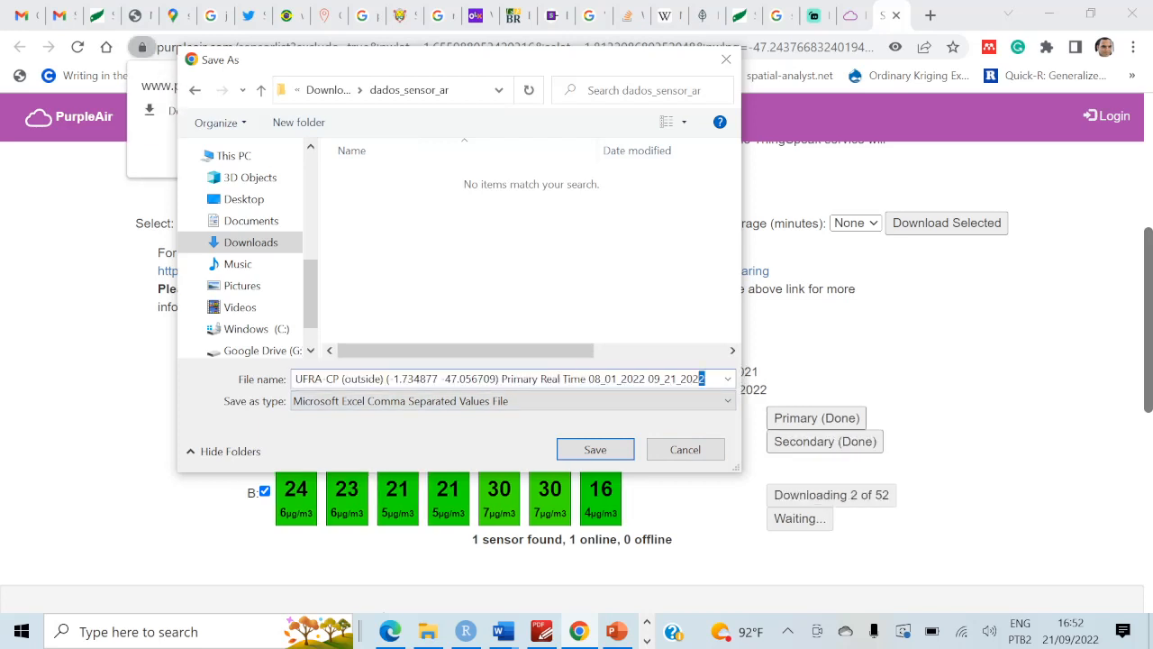
{"action": "key", "text": "shift+Left"}
{"action": "key", "text": "shift+Left"}
{"action": "key", "text": "shift+Left"}
{"action": "key", "text": "shift+Left"}
{"action": "key", "text": "shift+Left"}
{"action": "key", "text": "shift+Left"}
{"action": "key", "text": "shift+Left"}
{"action": "key", "text": "shift+Left"}
{"action": "key", "text": "shift+Left"}
{"action": "key", "text": "shift+Left"}
{"action": "key", "text": "shift+Left"}
{"action": "key", "text": "shift+Left"}
{"action": "key", "text": "shift+Left"}
{"action": "key", "text": "shift+Left"}
{"action": "key", "text": "shift+Left"}
{"action": "key", "text": "shift+Left"}
{"action": "key", "text": "shift+Left"}
{"action": "key", "text": "shift+Left"}
{"action": "key", "text": "shift+Left"}
{"action": "key", "text": "shift+Left"}
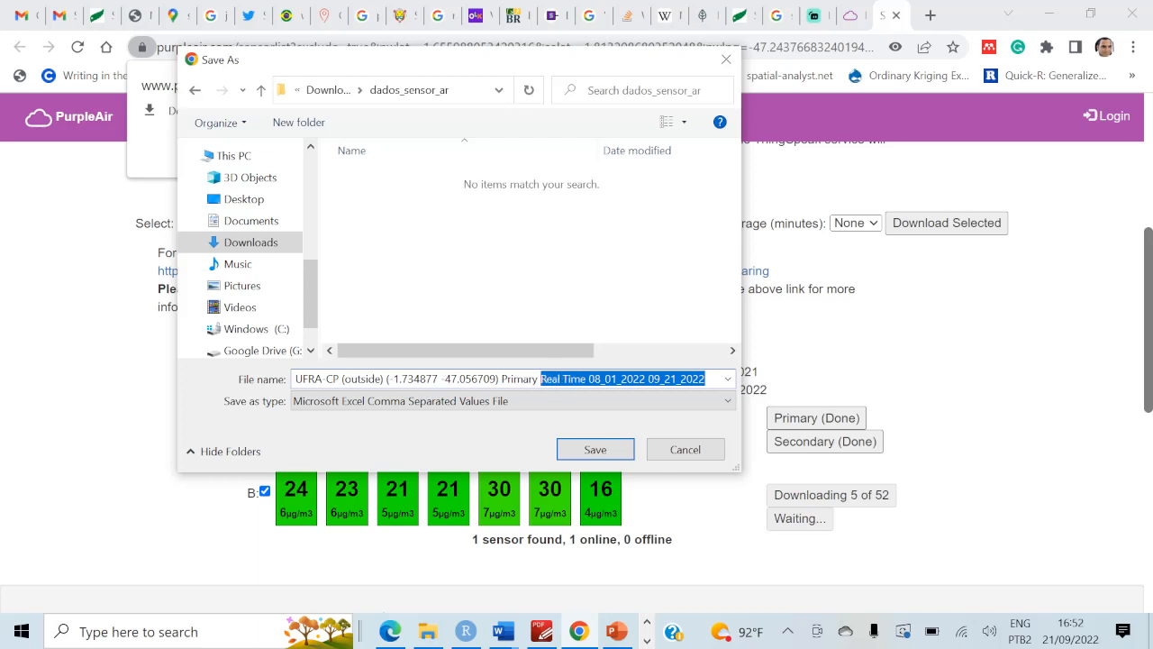
{"action": "key", "text": "shift+Left"}
{"action": "key", "text": "shift+Left"}
{"action": "key", "text": "shift+Left"}
{"action": "key", "text": "shift+Left"}
{"action": "key", "text": "shift+Left"}
{"action": "key", "text": "shift+Left"}
{"action": "key", "text": "shift+Left"}
{"action": "key", "text": "shift+Left"}
{"action": "key", "text": "BackSpace"}
{"action": "key", "text": "Left"}
{"action": "key", "text": "Left"}
{"action": "key", "text": "Left"}
{"action": "key", "text": "Left"}
{"action": "key", "text": "Left"}
{"action": "key", "text": "Left"}
{"action": "key", "text": "Left"}
{"action": "key", "text": "Left"}
{"action": "key", "text": "Left"}
{"action": "key", "text": "Left"}
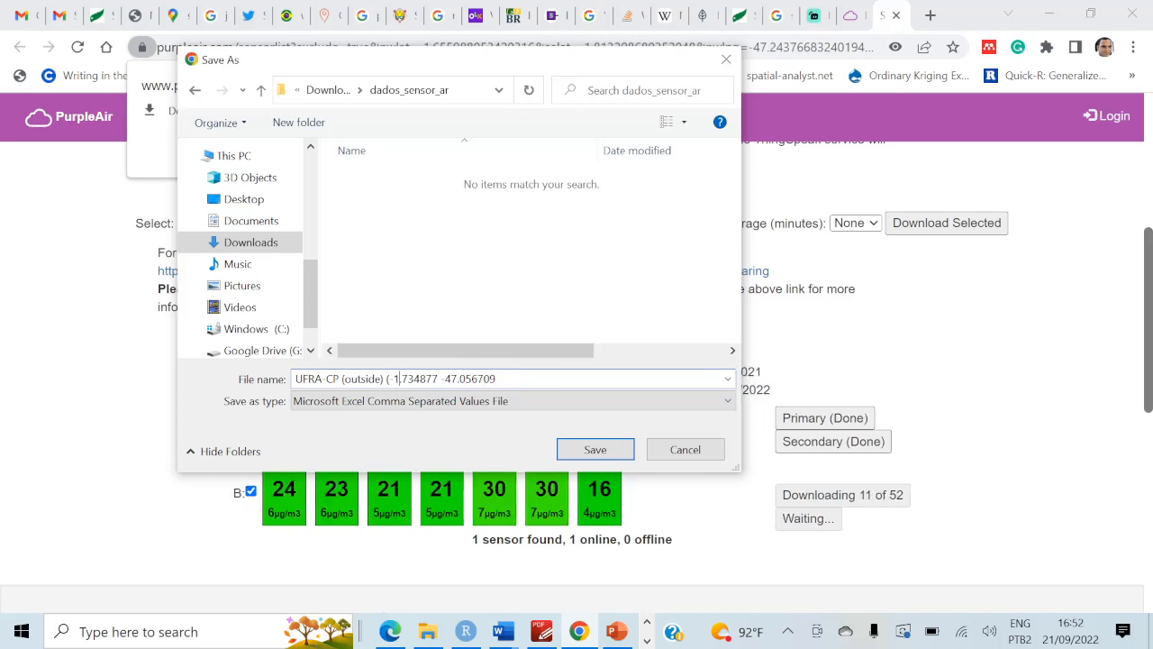
{"action": "key", "text": "shift+Left"}
{"action": "key", "text": "shift+Left"}
{"action": "key", "text": "shift+Left"}
{"action": "key", "text": "shift+Left"}
{"action": "key", "text": "shift+Left"}
{"action": "key", "text": "shift+Left"}
{"action": "key", "text": "shift+Left"}
{"action": "key", "text": "shift+Left"}
{"action": "key", "text": "shift+Left"}
{"action": "key", "text": "shift+Left"}
{"action": "key", "text": "shift+Left"}
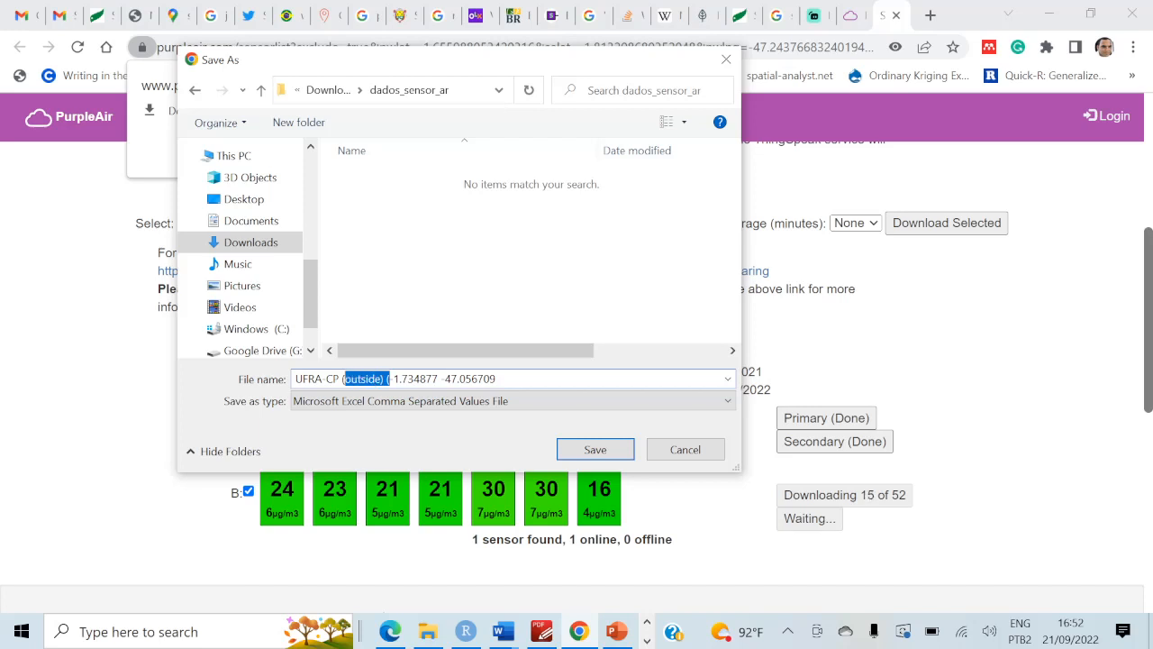
{"action": "key", "text": "shift+Left"}
{"action": "type", "text": "_"}
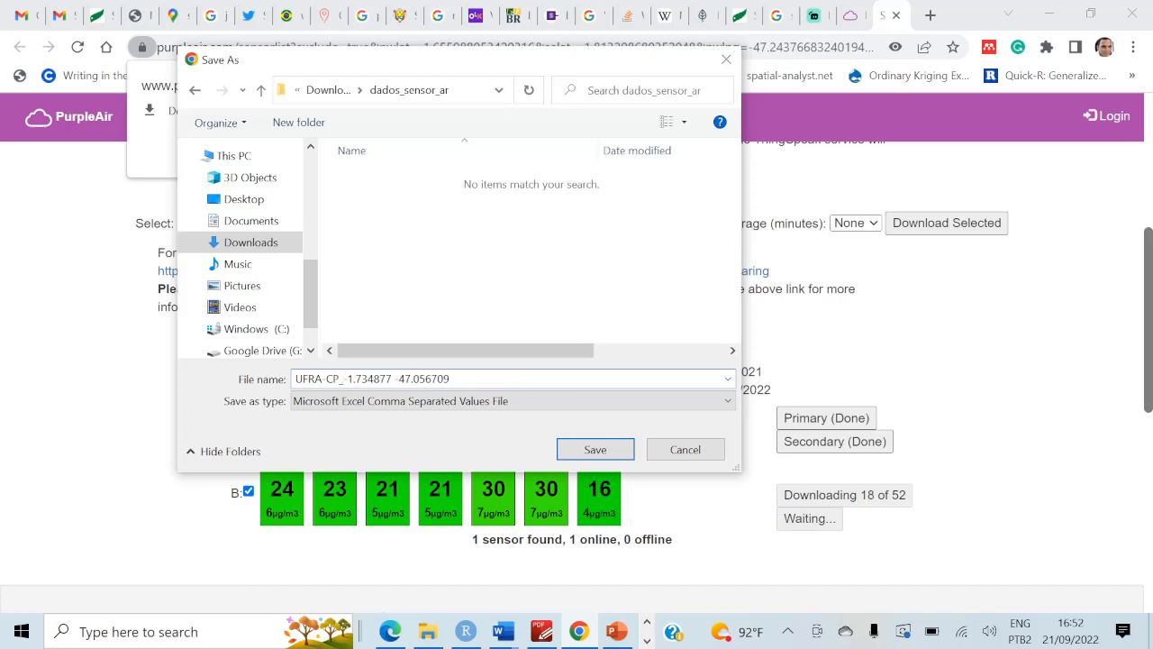
{"action": "key", "text": "shift+Right"}
{"action": "key", "text": "shift+Right"}
{"action": "key", "text": "shift+Right"}
{"action": "key", "text": "shift+Right"}
{"action": "key", "text": "shift+Right"}
{"action": "key", "text": "shift+Right"}
{"action": "key", "text": "shift+Right"}
{"action": "key", "text": "shift+Right"}
{"action": "key", "text": "shift+Right"}
{"action": "key", "text": "shift+Right"}
{"action": "key", "text": "shift+Right"}
{"action": "key", "text": "shift+Right"}
{"action": "key", "text": "shift+Right"}
{"action": "key", "text": "shift+Right"}
{"action": "key", "text": "shift+Right"}
{"action": "key", "text": "shift+Right"}
{"action": "key", "text": "shift+Right"}
{"action": "key", "text": "shift+Right"}
{"action": "key", "text": "shift+Right"}
{"action": "key", "text": "shift+Right"}
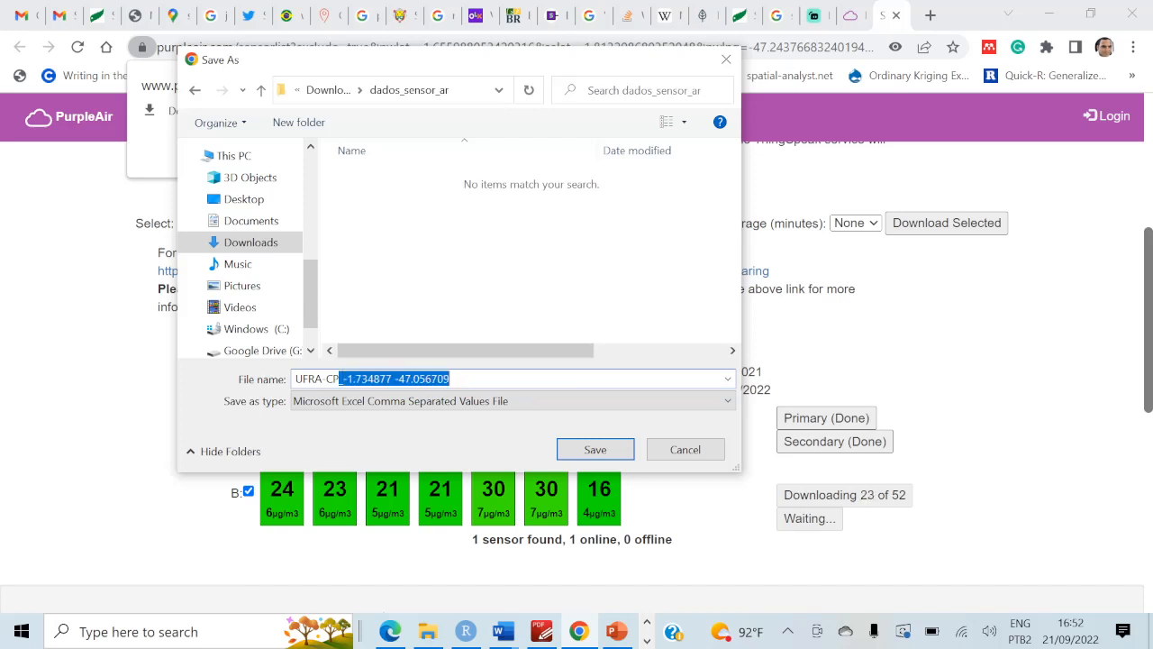
{"action": "key", "text": "BackSpace"}
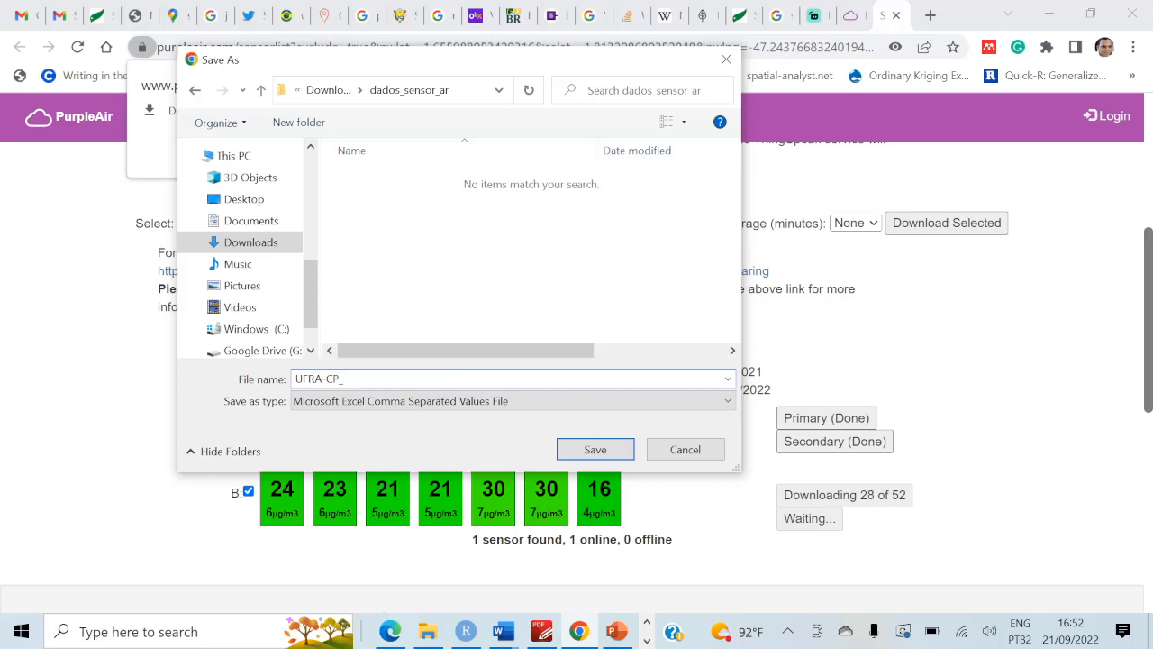
{"action": "type", "text": "_qualidade_ar"}
{"action": "left_click", "coordinate": [581, 453]}
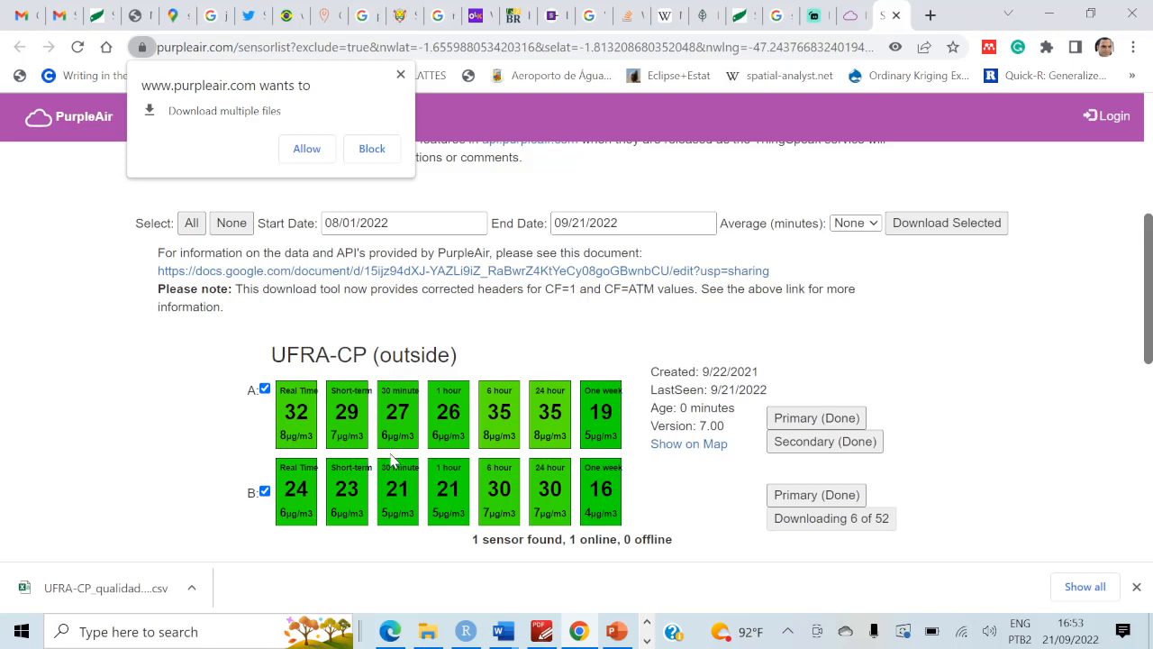
- Show the downloaded CSV in its folder, open it in Excel and examine the comma-separated data in column A
{"action": "left_click", "coordinate": [190, 594]}
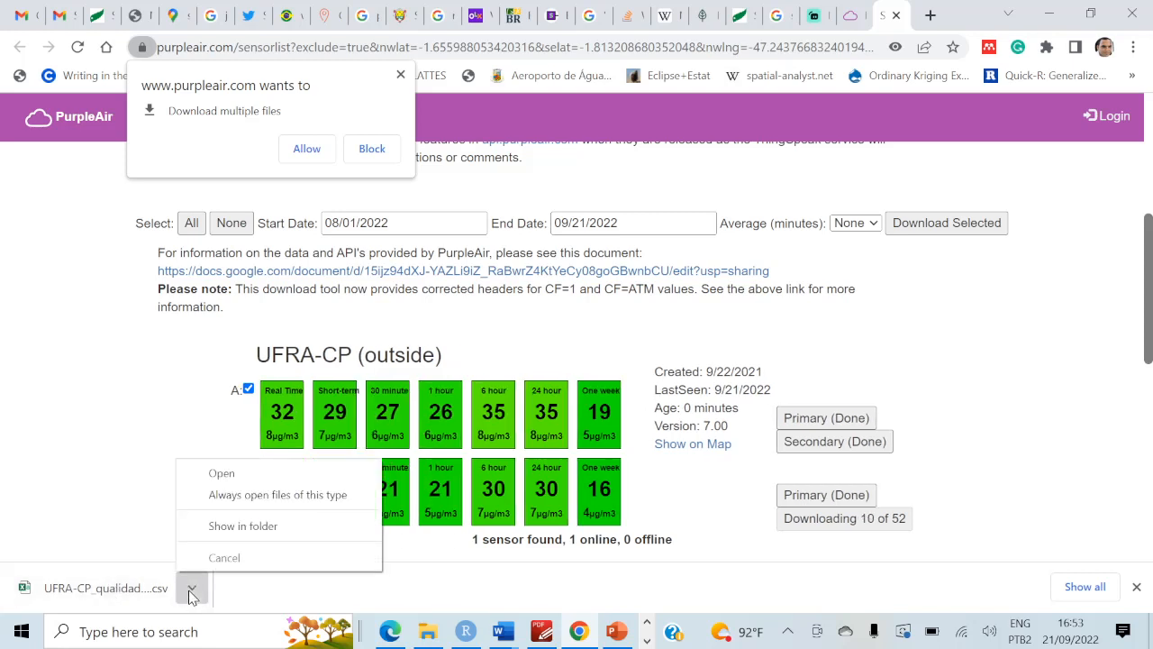
{"action": "left_click", "coordinate": [246, 531]}
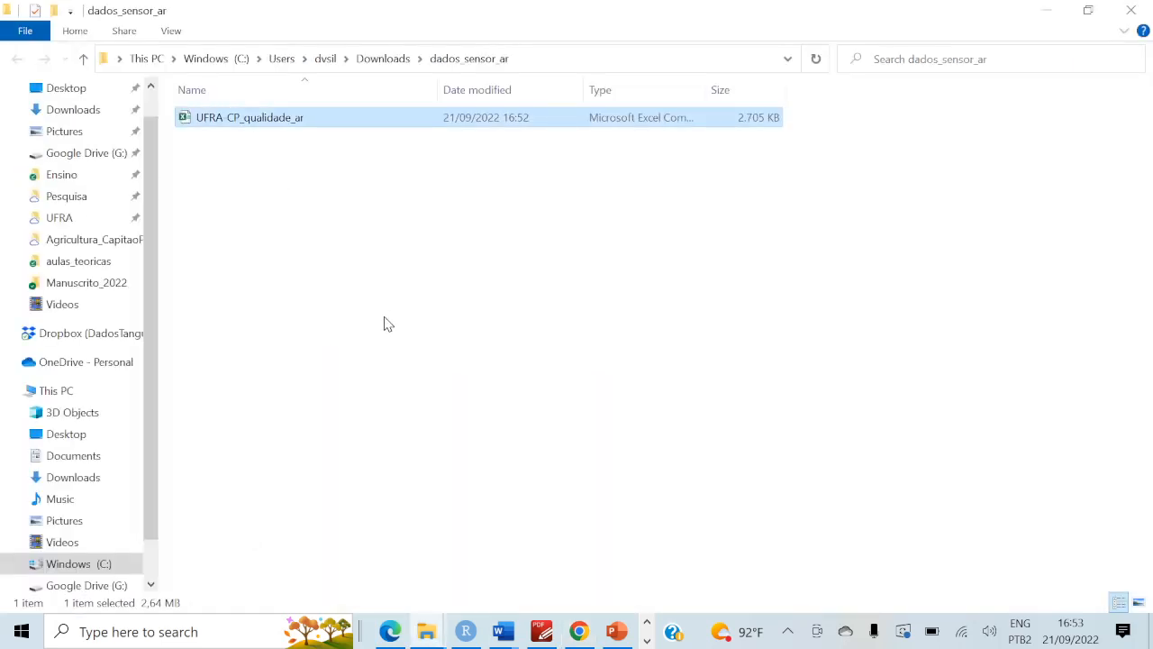
{"action": "key", "text": "Return"}
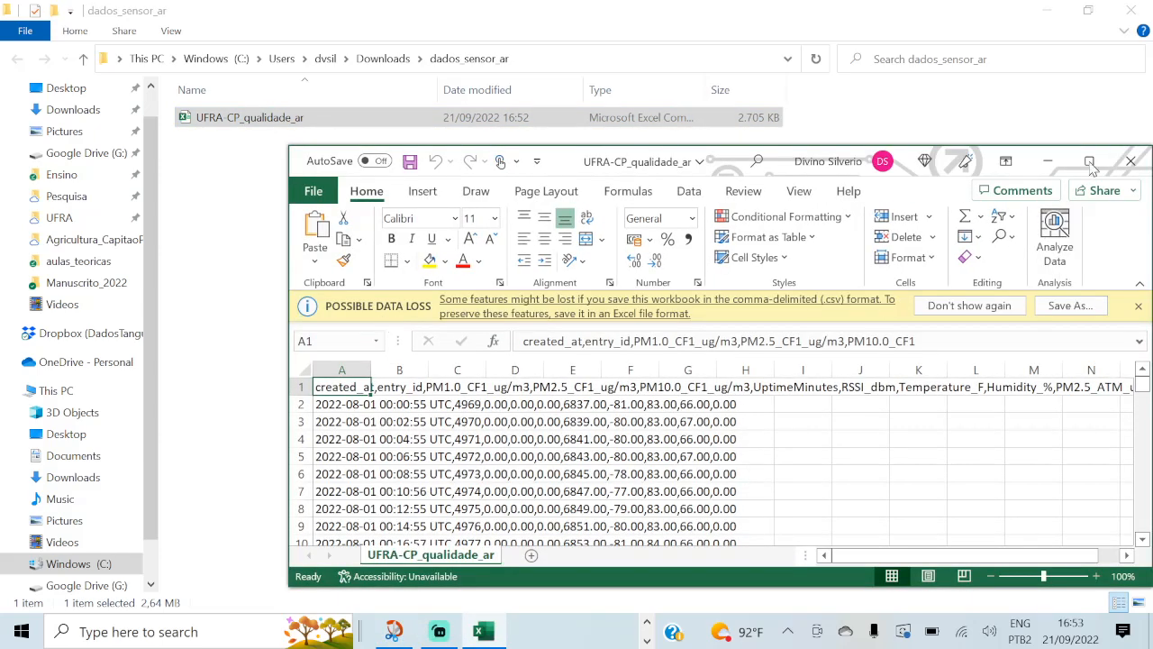
{"action": "left_click", "coordinate": [1089, 160]}
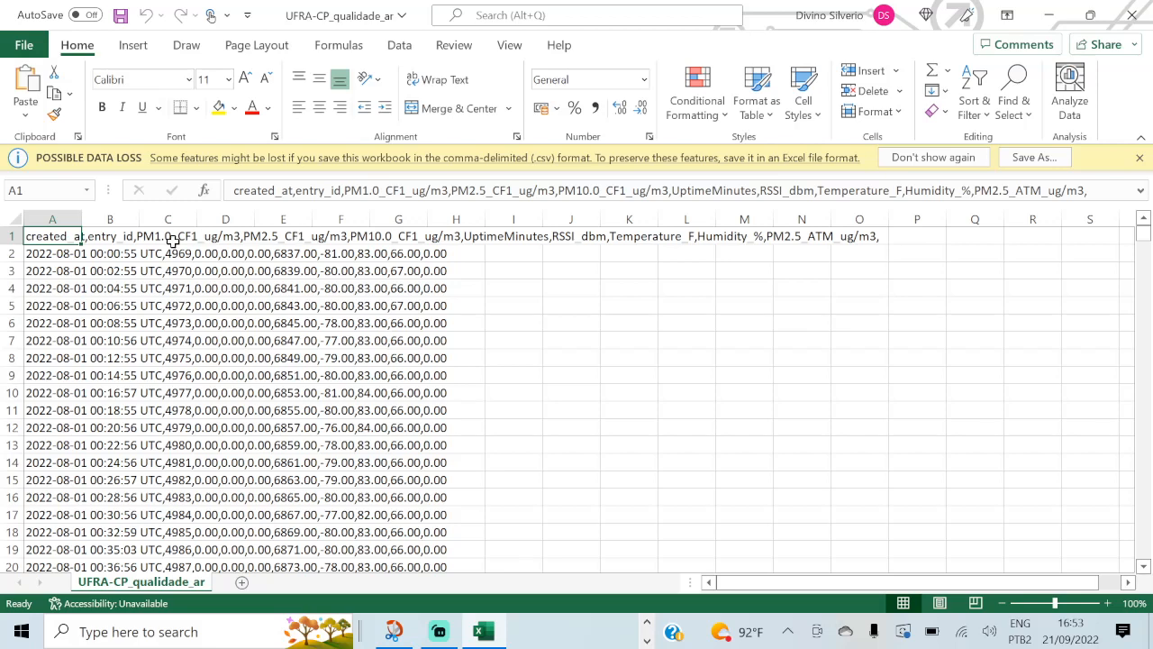
{"action": "left_click", "coordinate": [39, 216]}
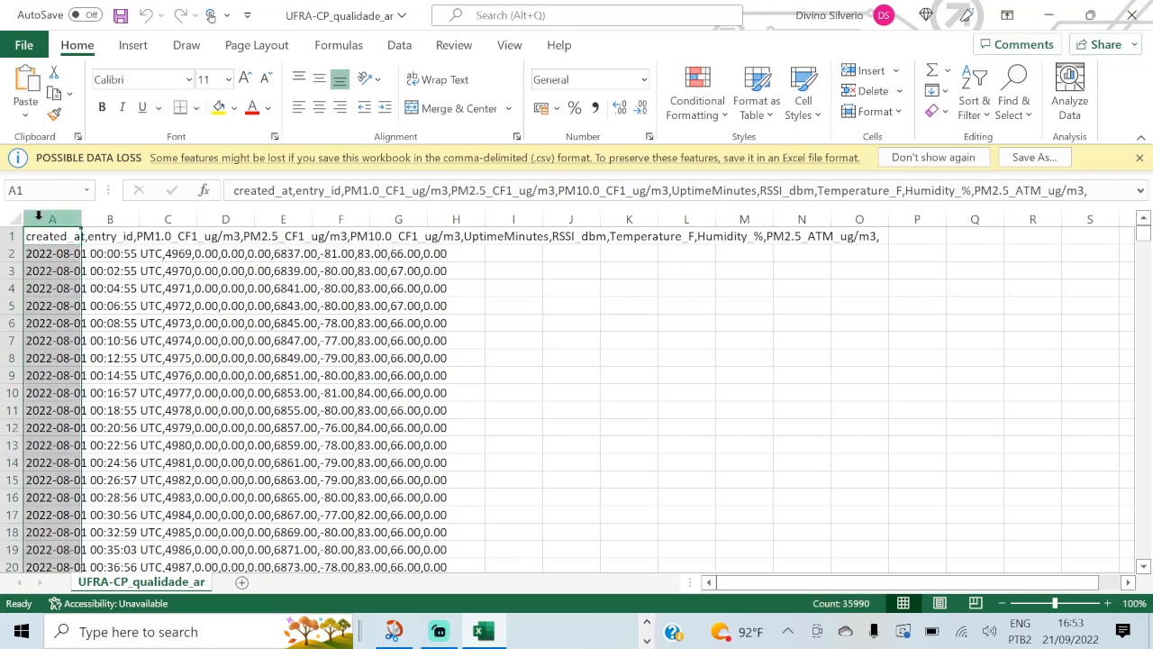
- Minimize the workbook and open the properties of the UFRA-CP_qualidade_ar file in File Explorer
{"action": "left_click", "coordinate": [1049, 15]}
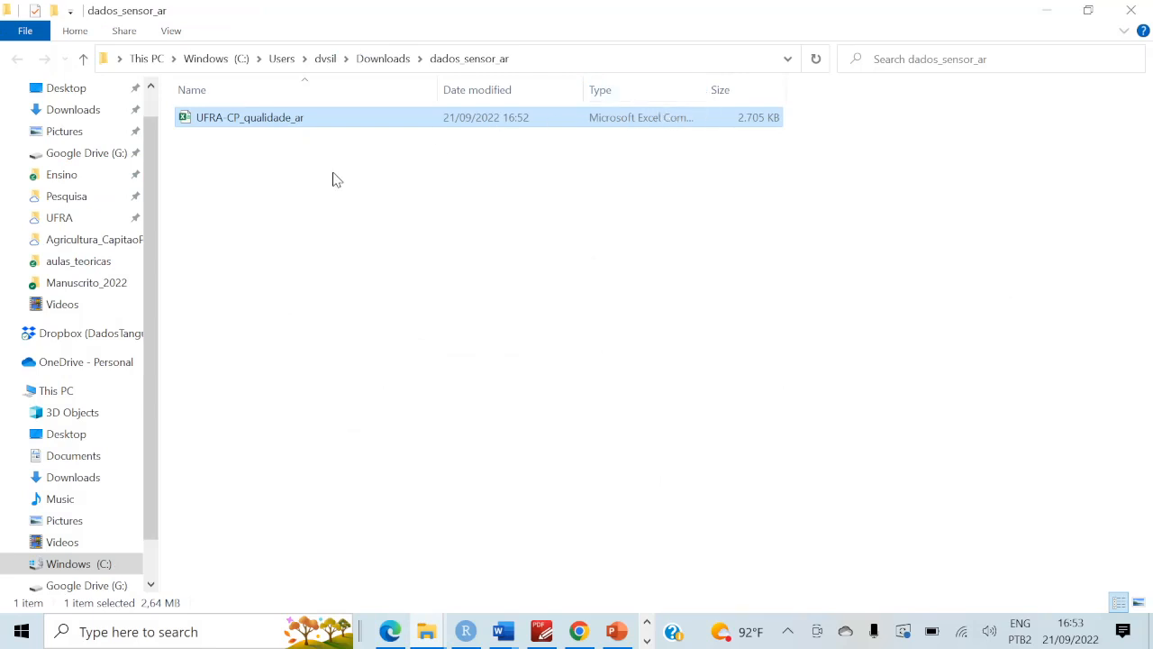
{"action": "right_click", "coordinate": [273, 124]}
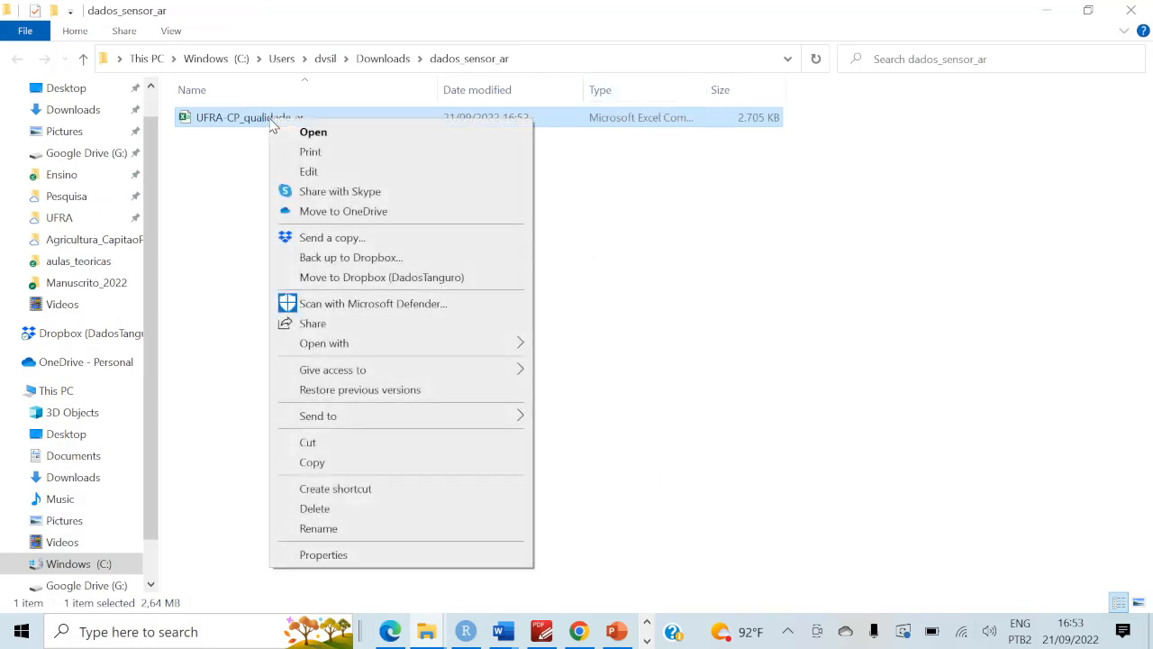
{"action": "left_click", "coordinate": [360, 555]}
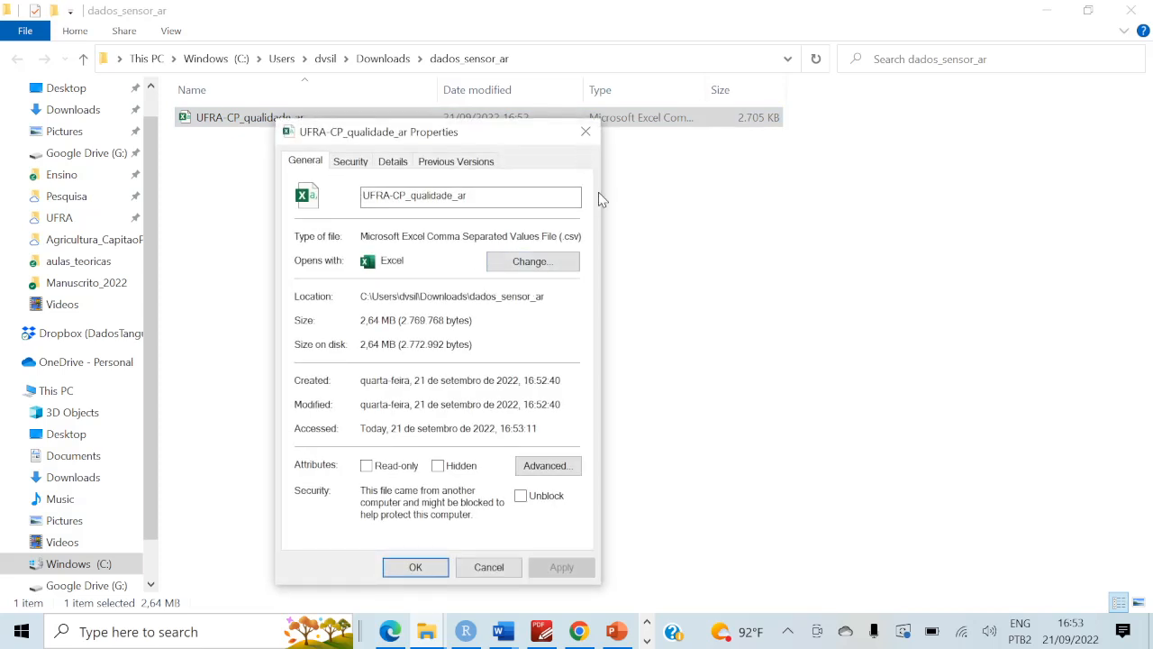
- Close the file properties, minimize File Explorer, return to the UFRA-CP_qualidade_ar workbook in Excel and dismiss the data loss warning
{"action": "left_click", "coordinate": [595, 131]}
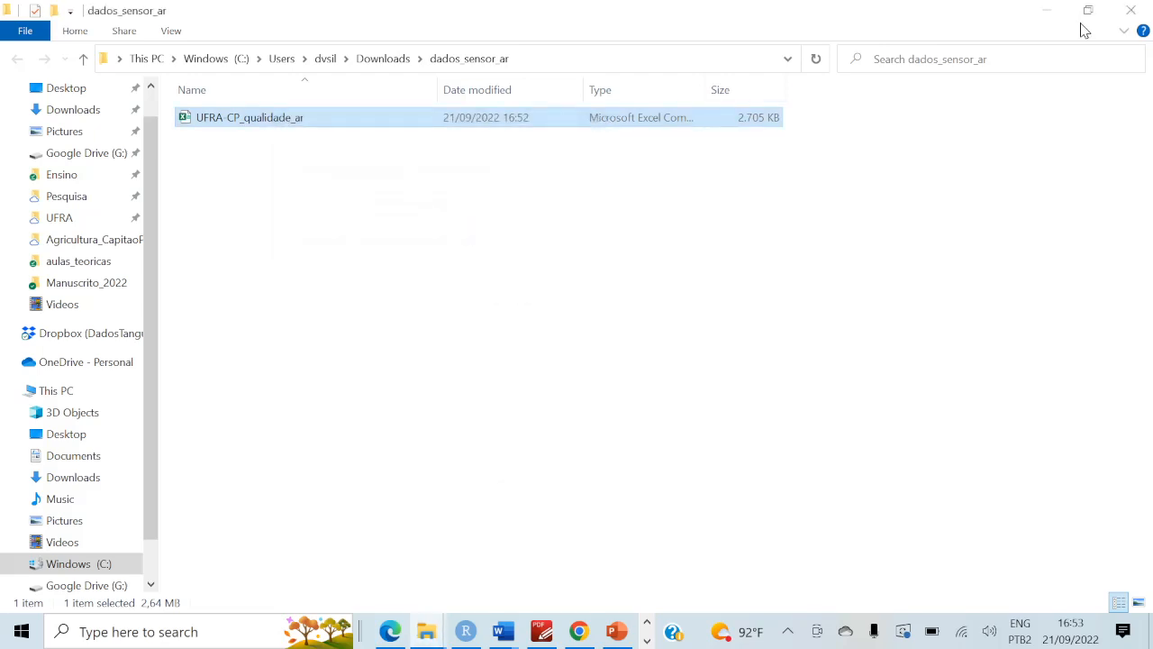
{"action": "left_click", "coordinate": [1048, 13]}
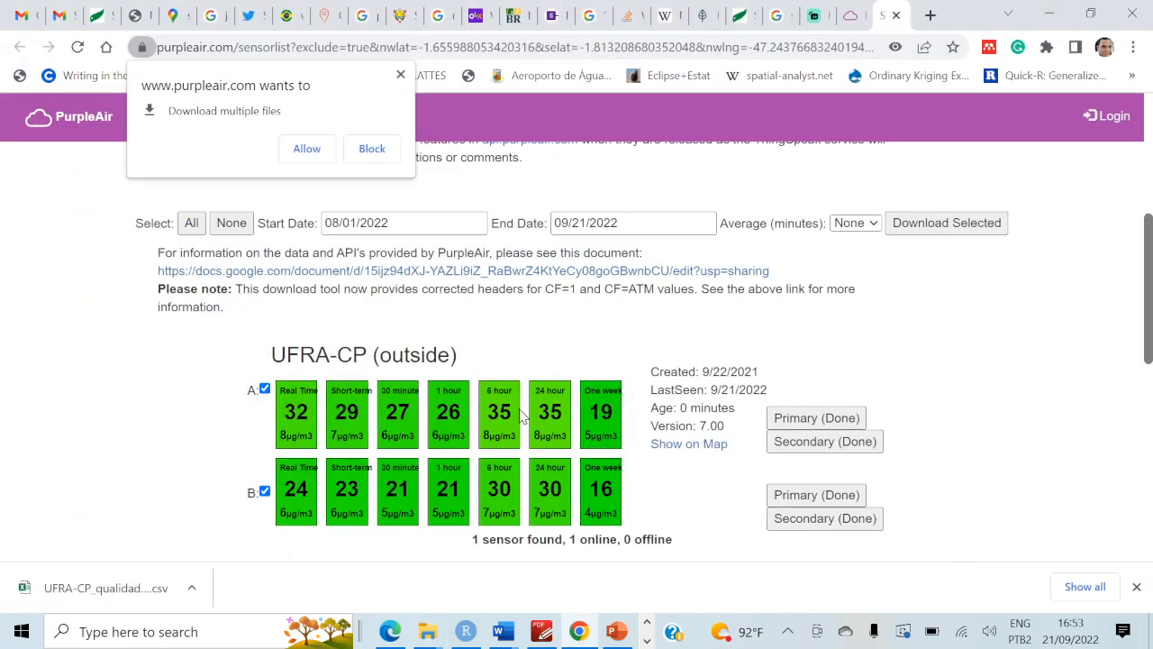
{"action": "left_click", "coordinate": [647, 641]}
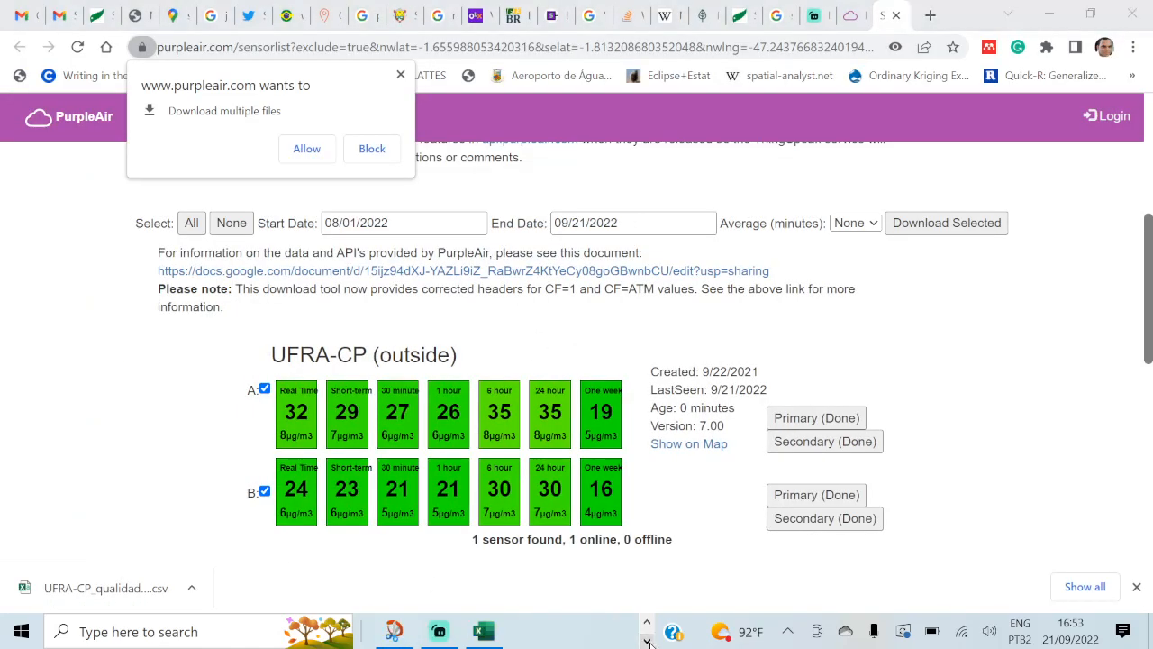
{"action": "left_click", "coordinate": [477, 636]}
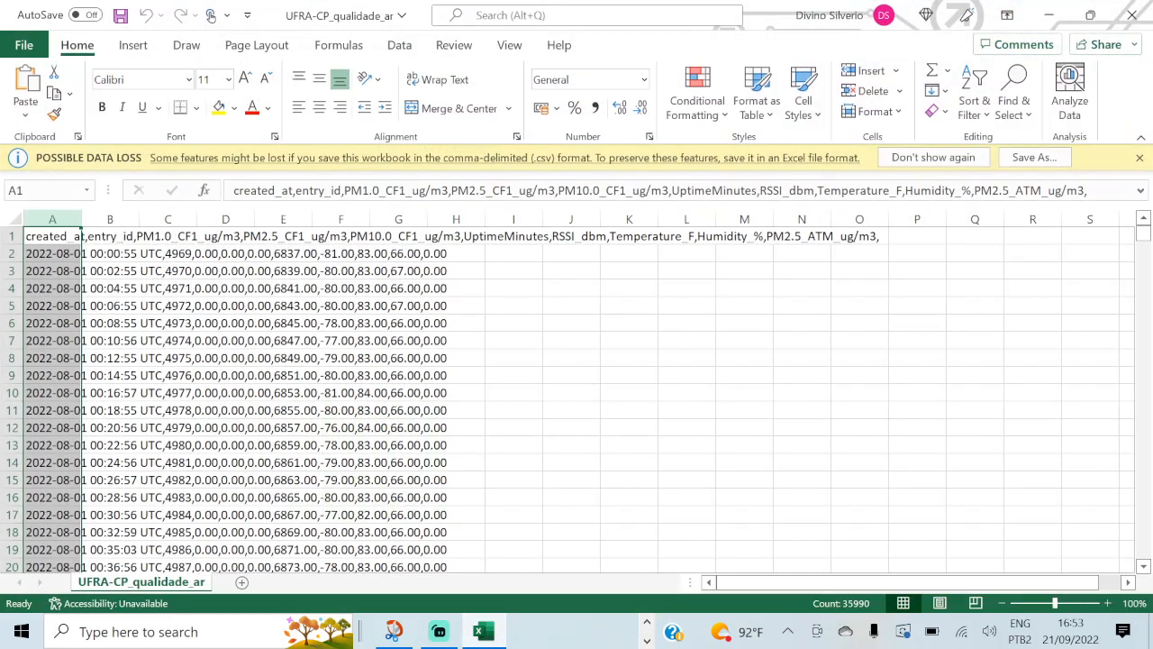
{"action": "left_click", "coordinate": [1141, 160]}
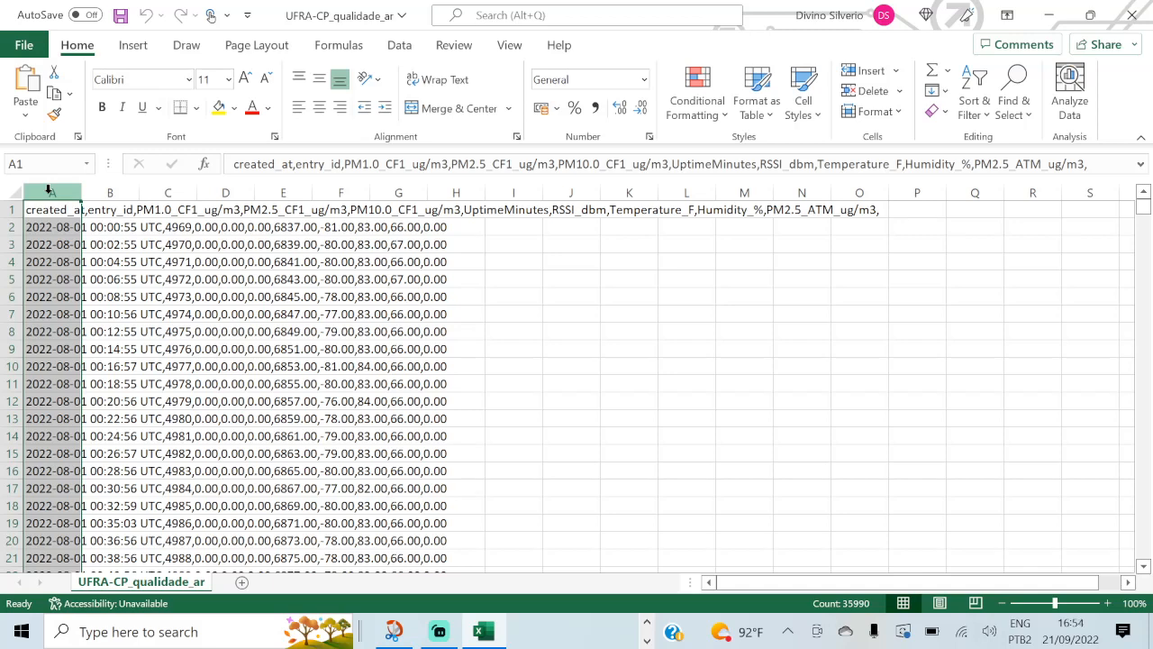
- Split column A with Text to Columns as delimited data, adding comma as a delimiter and keeping the General format and destination $A$1
{"action": "left_click", "coordinate": [399, 45]}
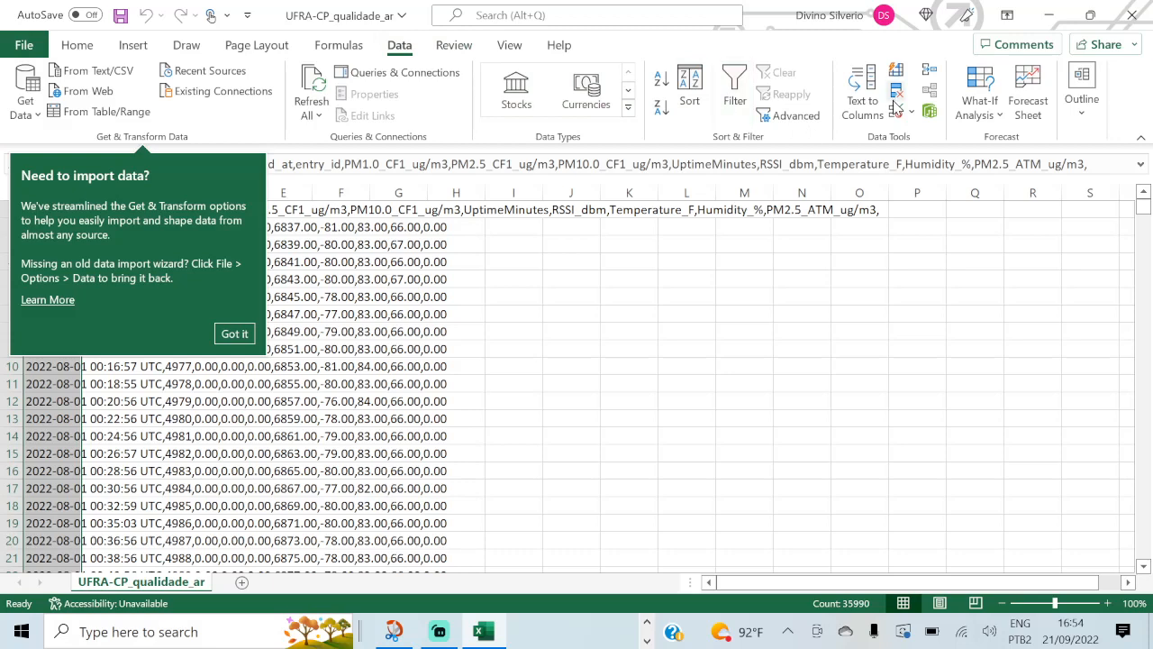
{"action": "left_click", "coordinate": [230, 333]}
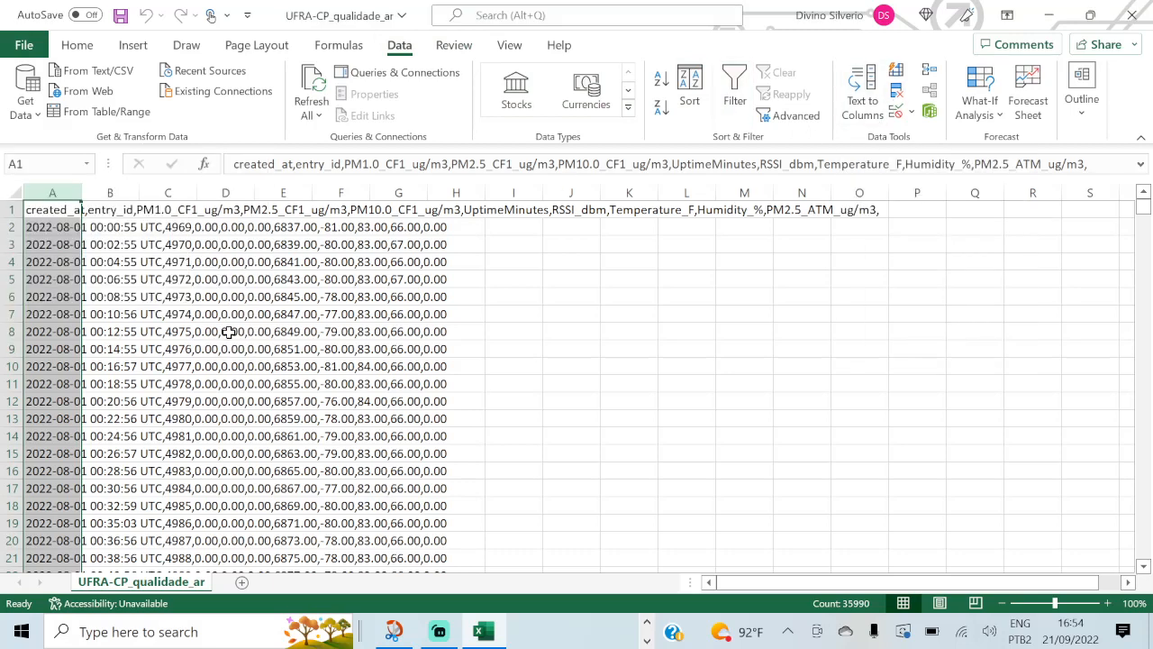
{"action": "left_click", "coordinate": [870, 93]}
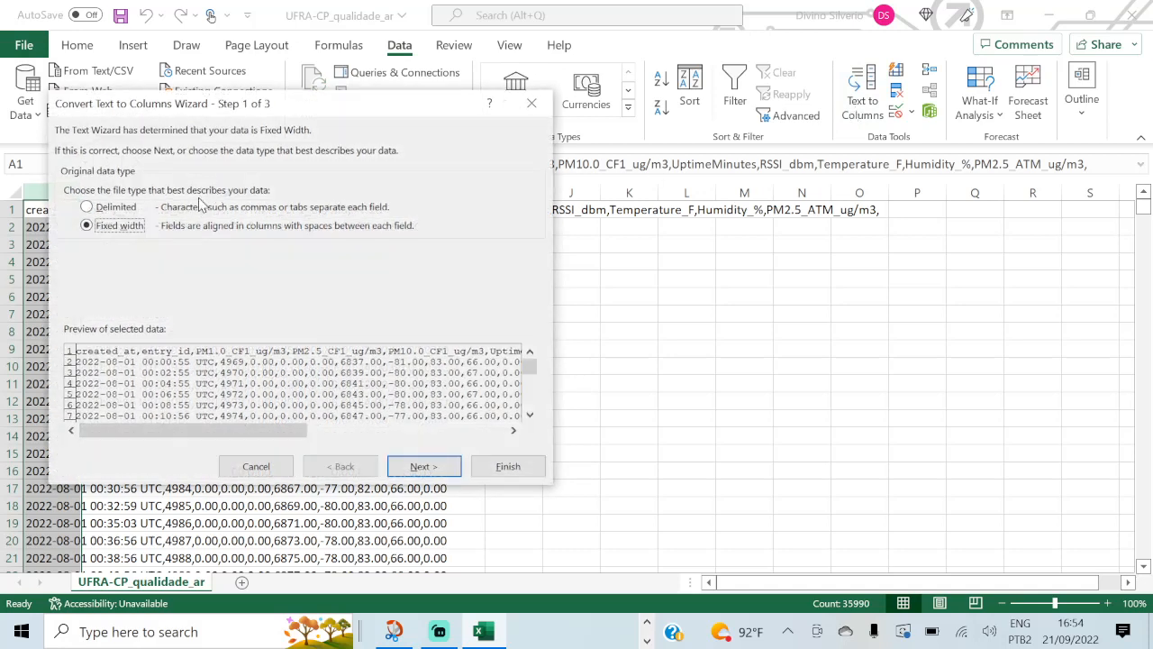
{"action": "left_click", "coordinate": [98, 206]}
{"action": "left_click", "coordinate": [416, 467]}
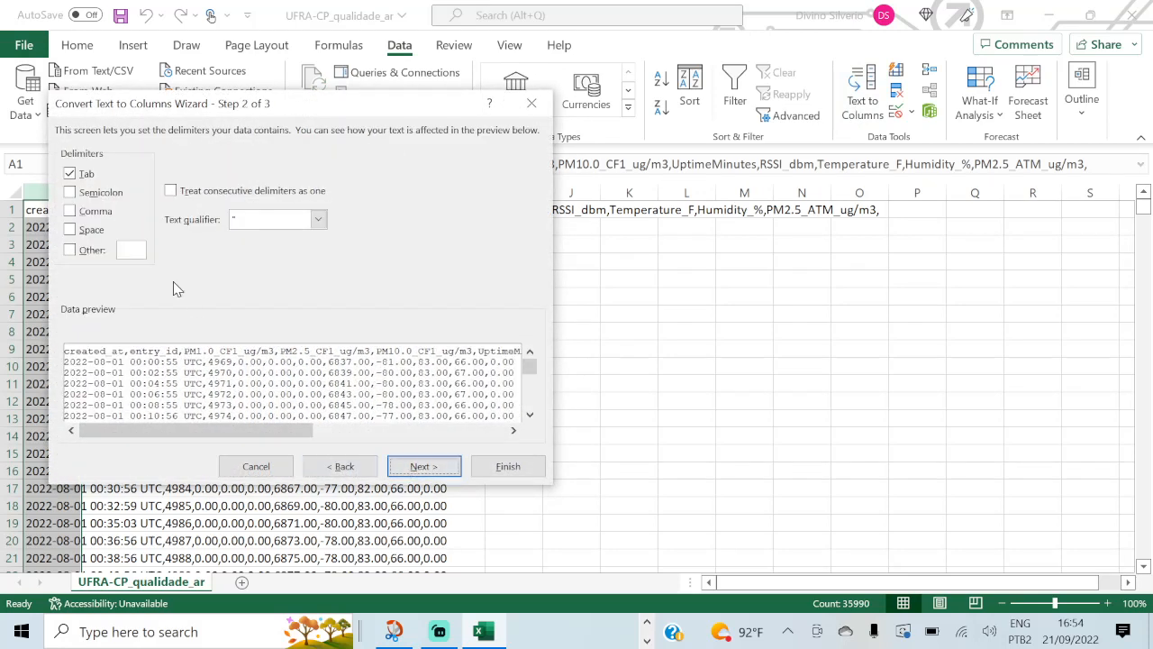
{"action": "left_click", "coordinate": [70, 212]}
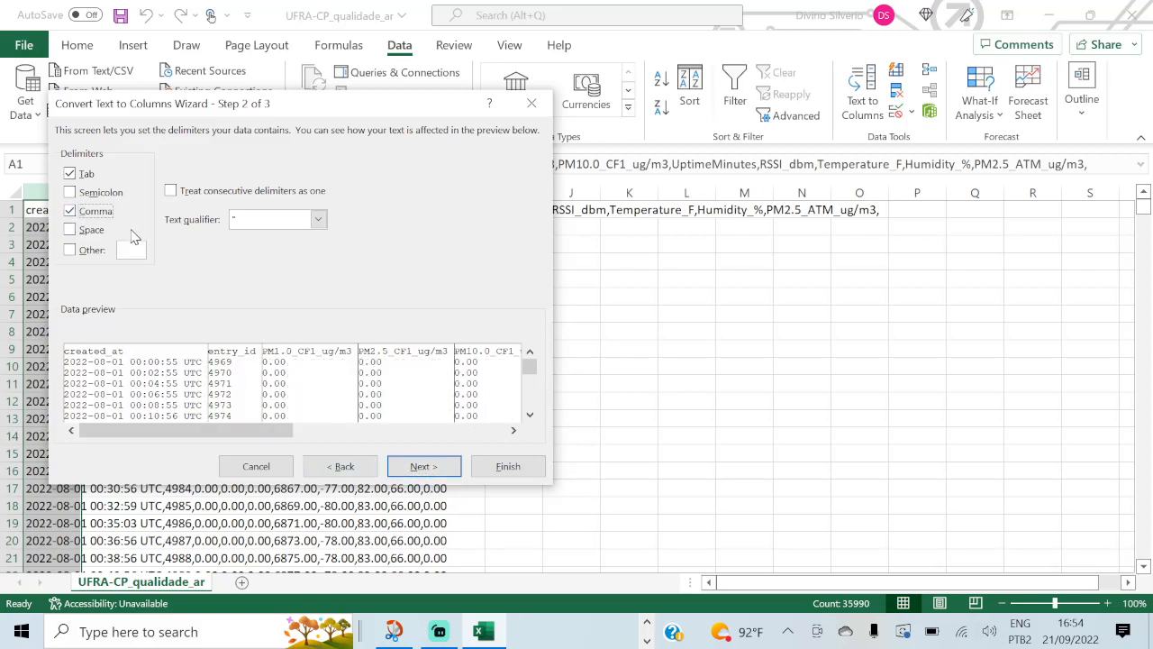
{"action": "left_click", "coordinate": [440, 470]}
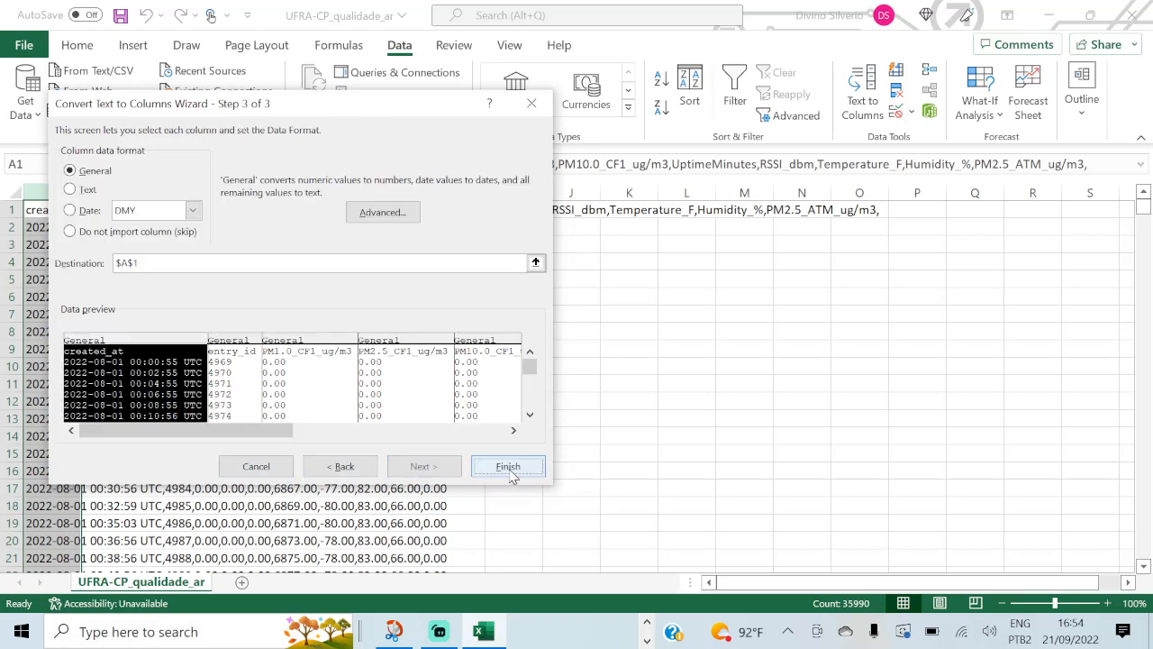
{"action": "left_click", "coordinate": [508, 467]}
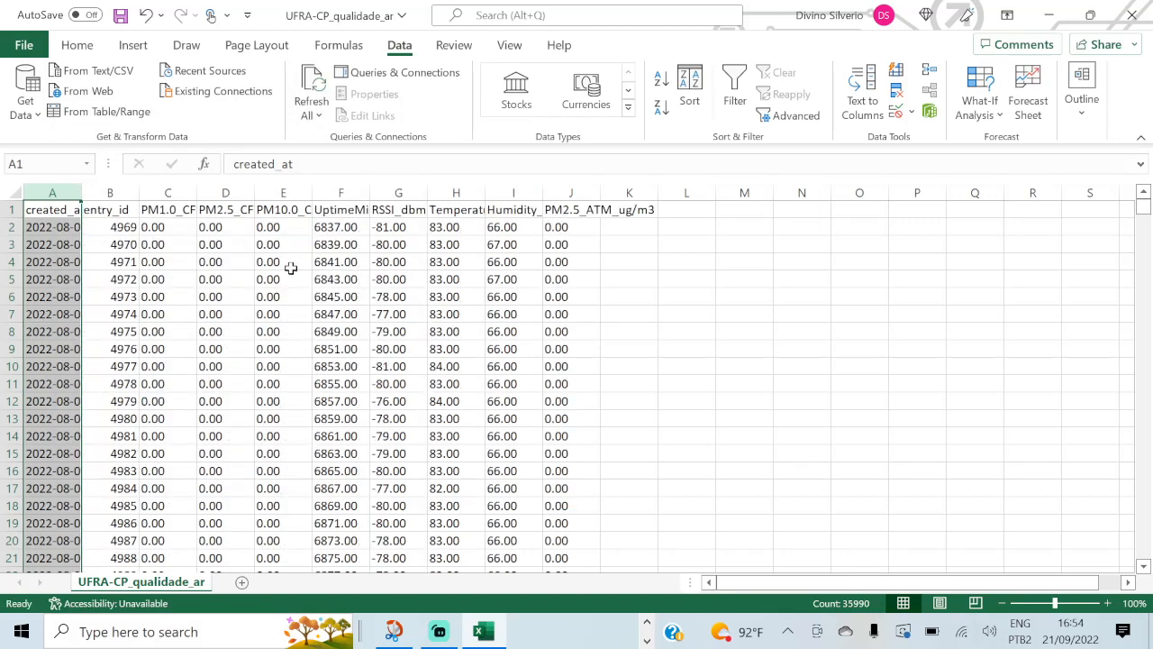
- Widen column A until the full created_at timestamps fit and examine the first date and time entries
{"action": "left_click", "coordinate": [123, 242]}
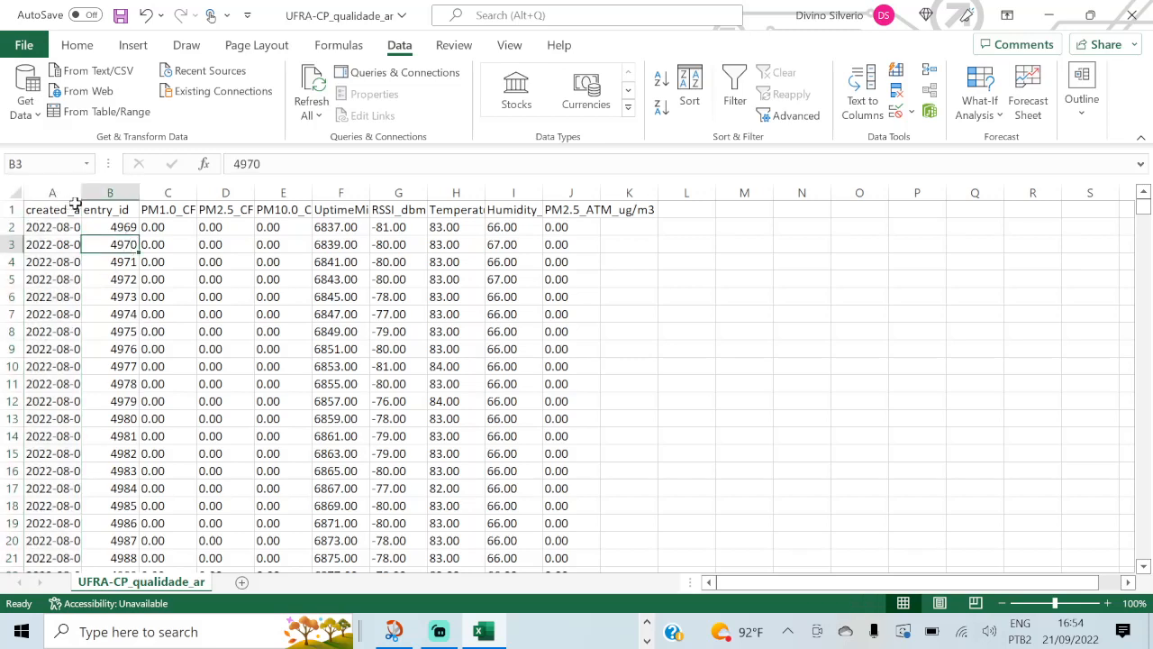
{"action": "left_click_drag", "start_coordinate": [79, 192], "coordinate": [194, 210]}
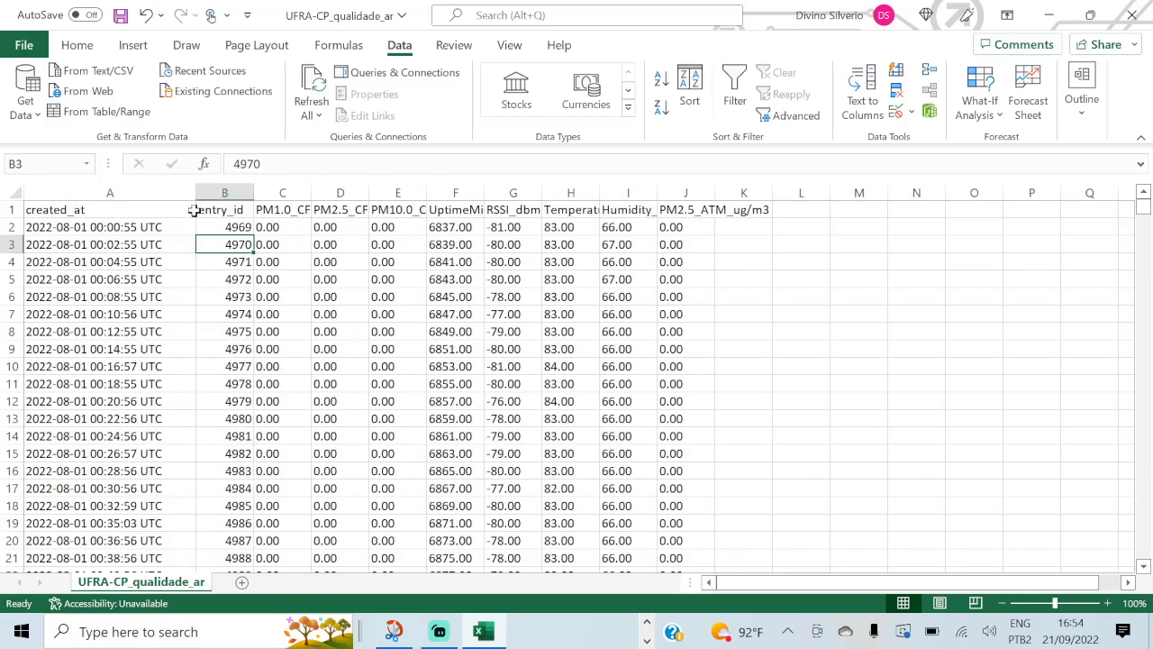
{"action": "left_click", "coordinate": [512, 292]}
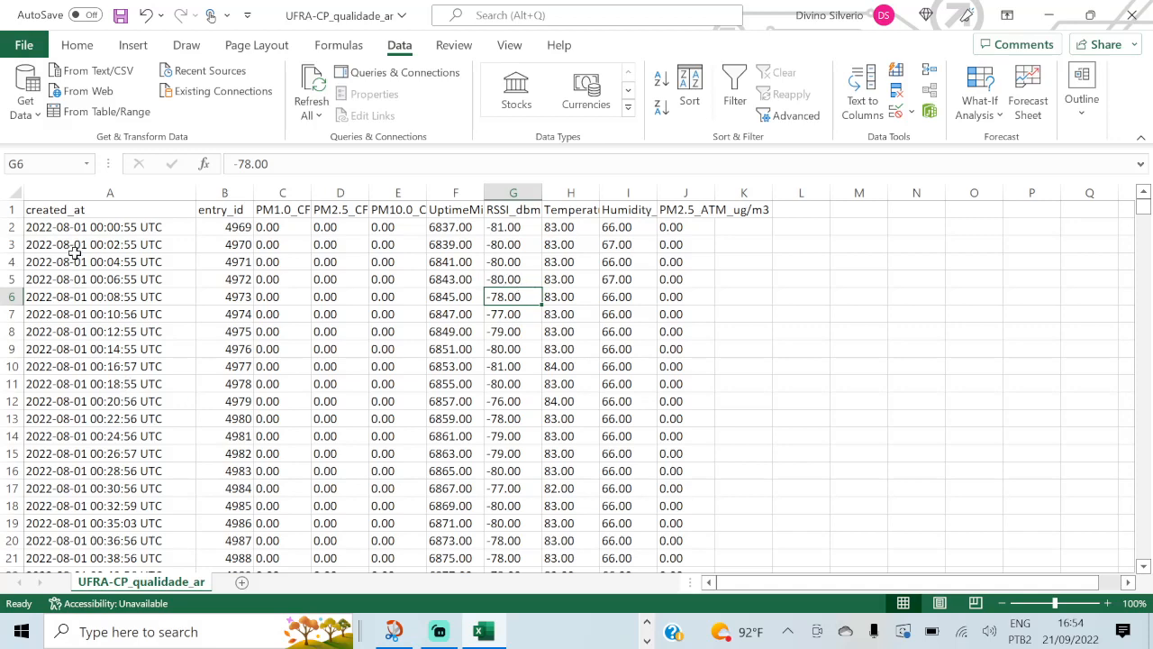
{"action": "left_click", "coordinate": [112, 227]}
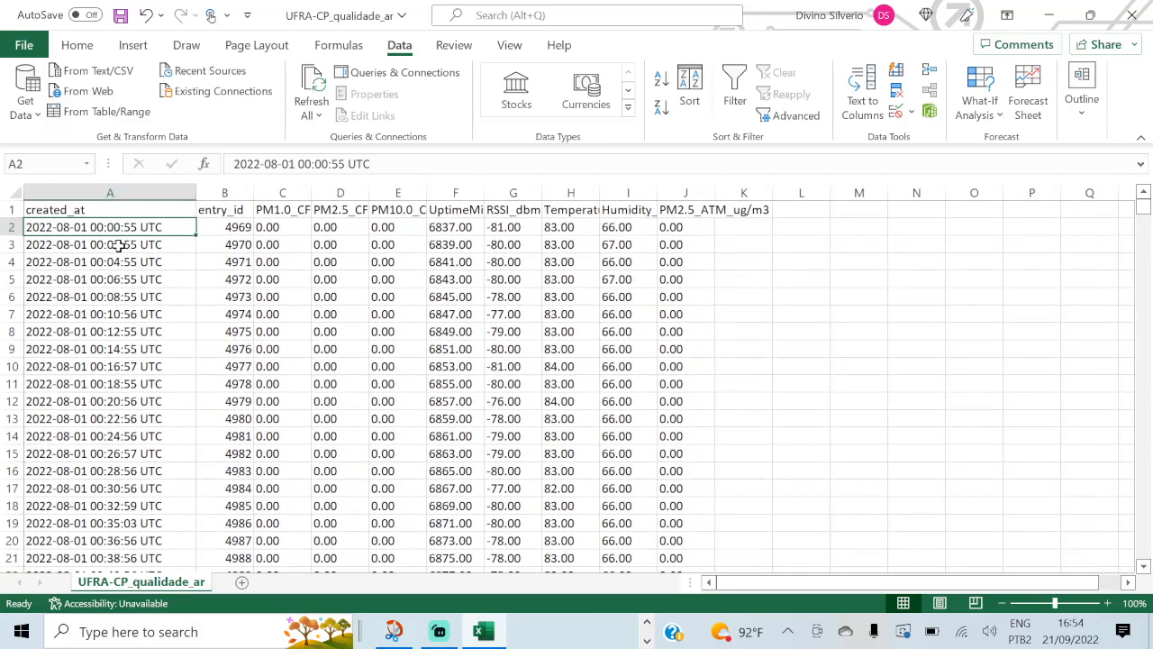
{"action": "scroll", "coordinate": [120, 245], "scroll_direction": "down", "scroll_amount": 2}
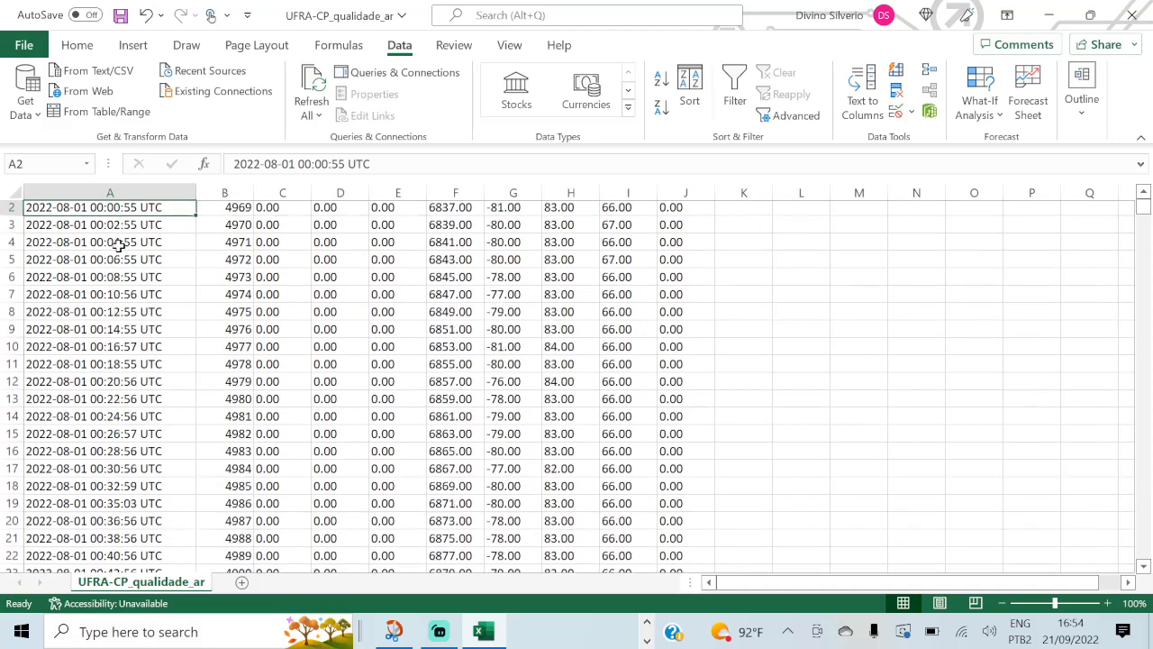
{"action": "scroll", "coordinate": [119, 245], "scroll_direction": "up", "scroll_amount": 3}
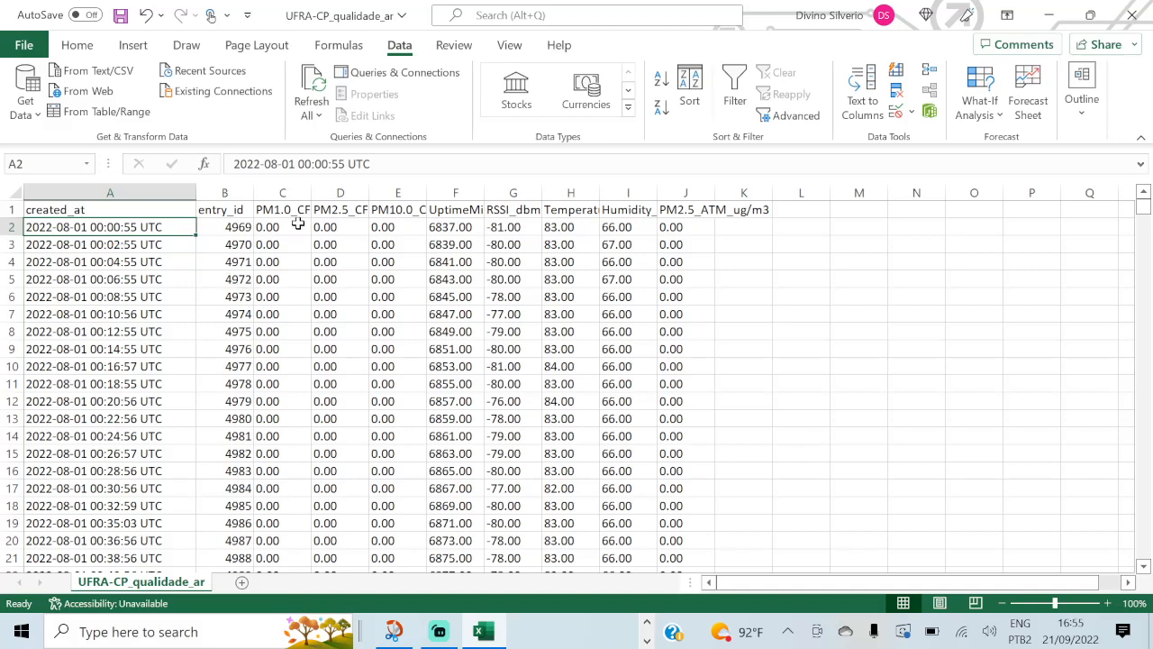
- Widen columns C, D and E to fit the full PM1.0, PM2.5 and PM10.0 headers and step through the header row
{"action": "left_click_drag", "start_coordinate": [314, 192], "coordinate": [743, 191]}
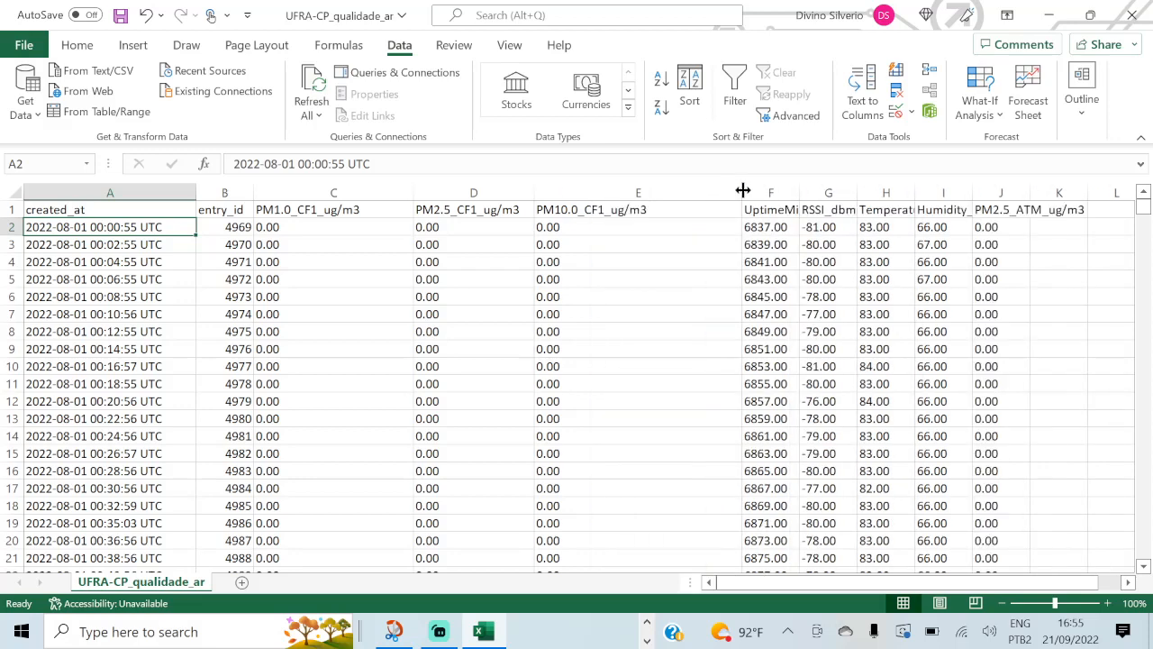
{"action": "left_click", "coordinate": [300, 210]}
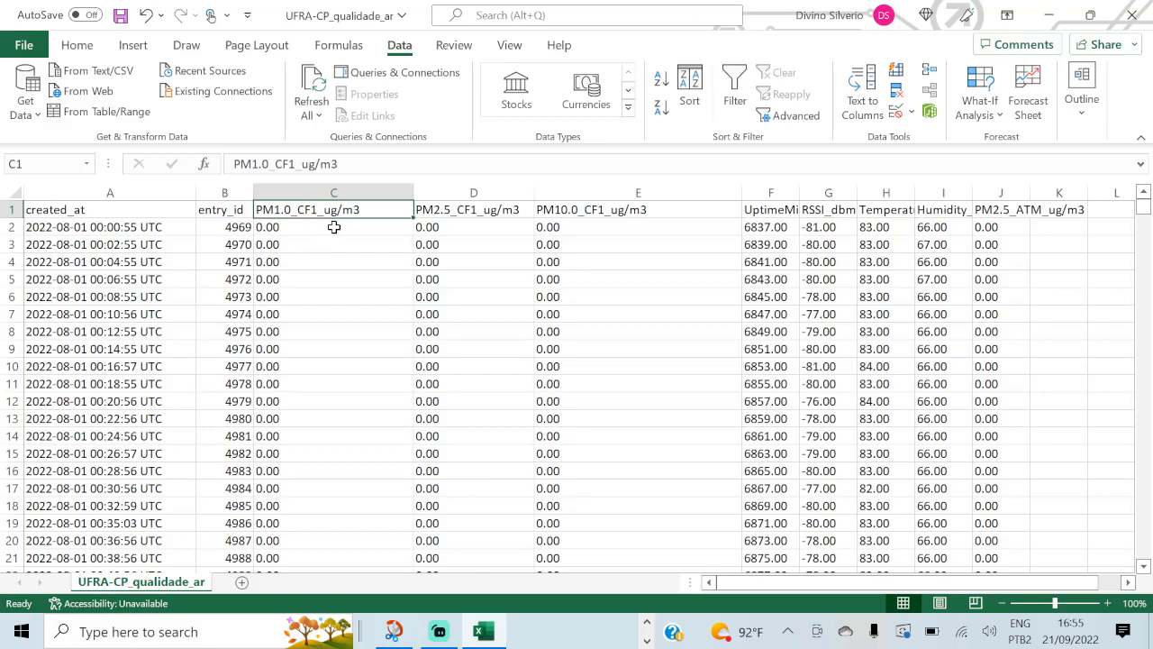
{"action": "left_click", "coordinate": [610, 225]}
{"action": "key", "text": "Up"}
{"action": "key", "text": "Right"}
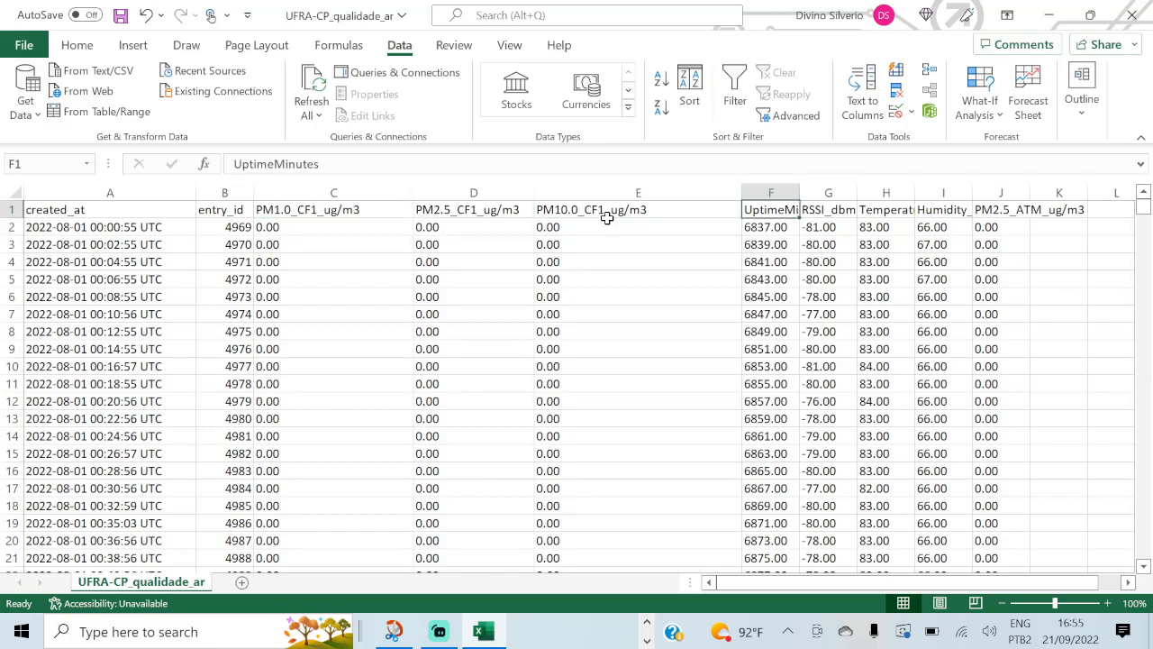
- Autofit columns F through I to the UptimeMinutes, RSSI_dbm, Temperature_F and Humidity_% headers
{"action": "double_click", "coordinate": [800, 191]}
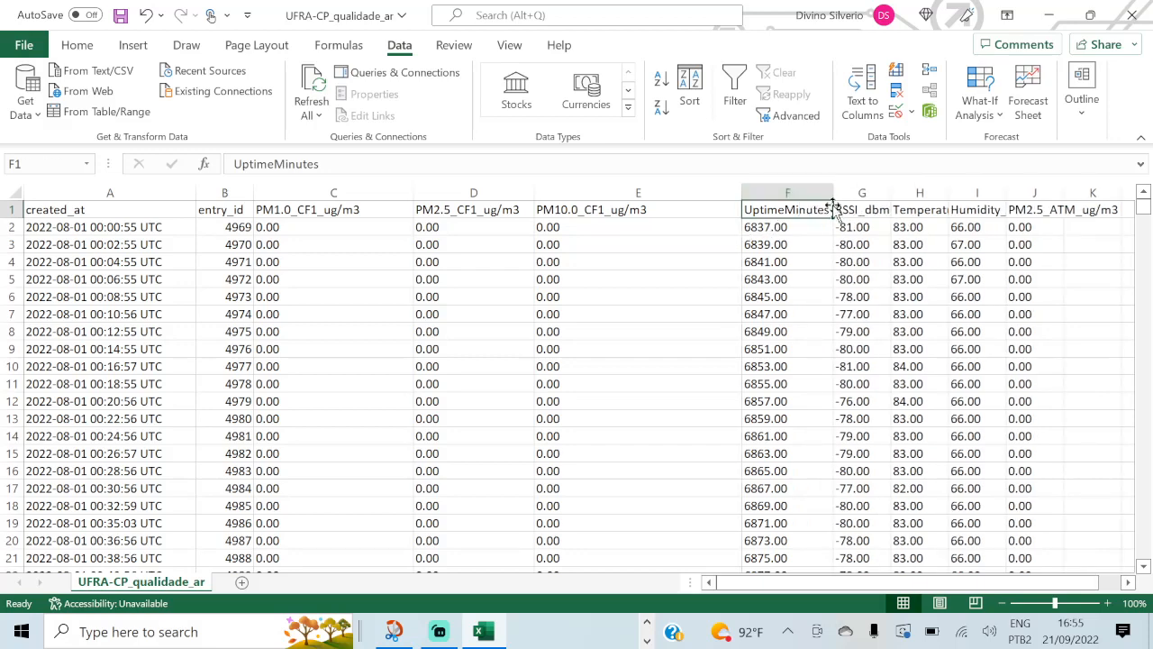
{"action": "double_click", "coordinate": [891, 189]}
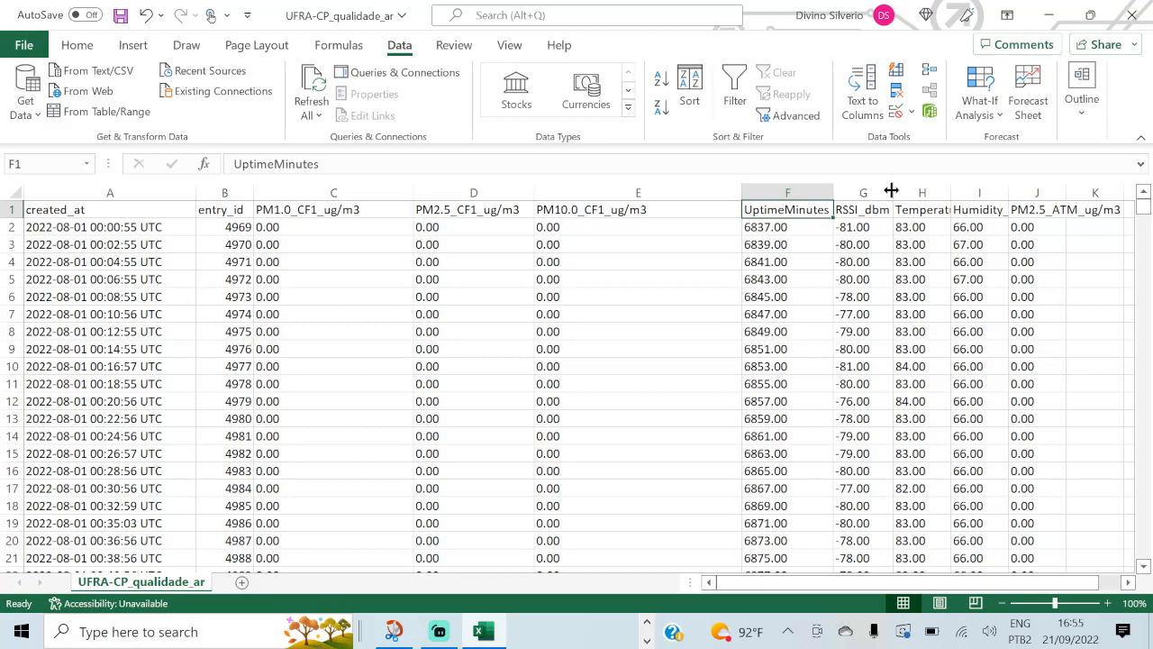
{"action": "double_click", "coordinate": [951, 191]}
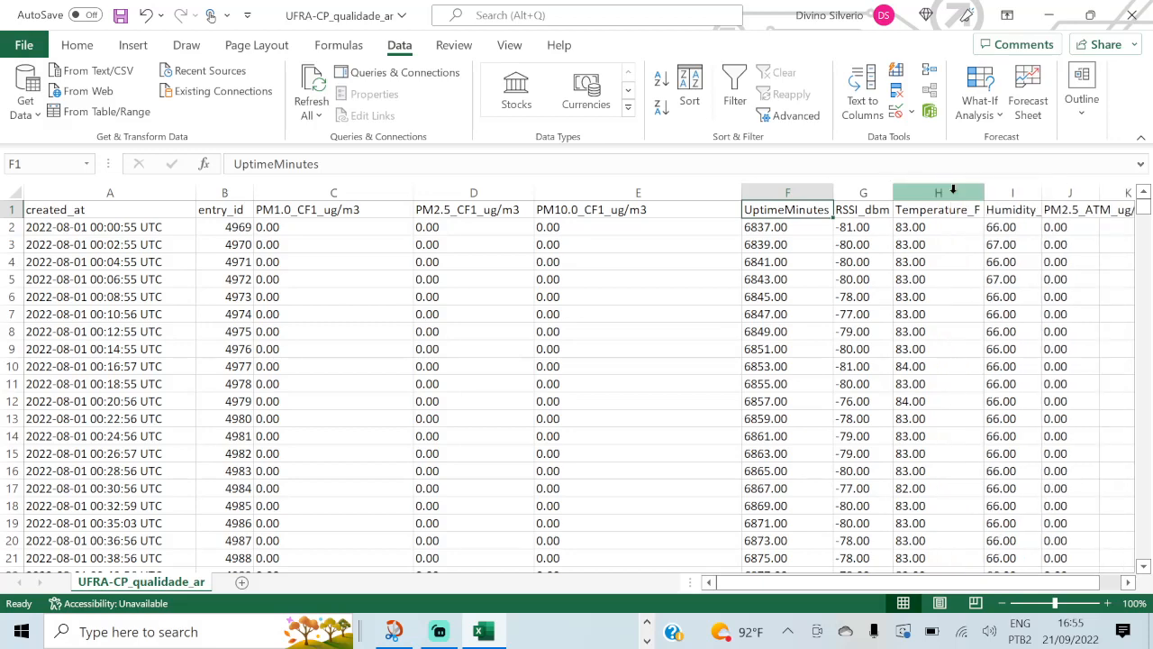
{"action": "double_click", "coordinate": [1042, 190]}
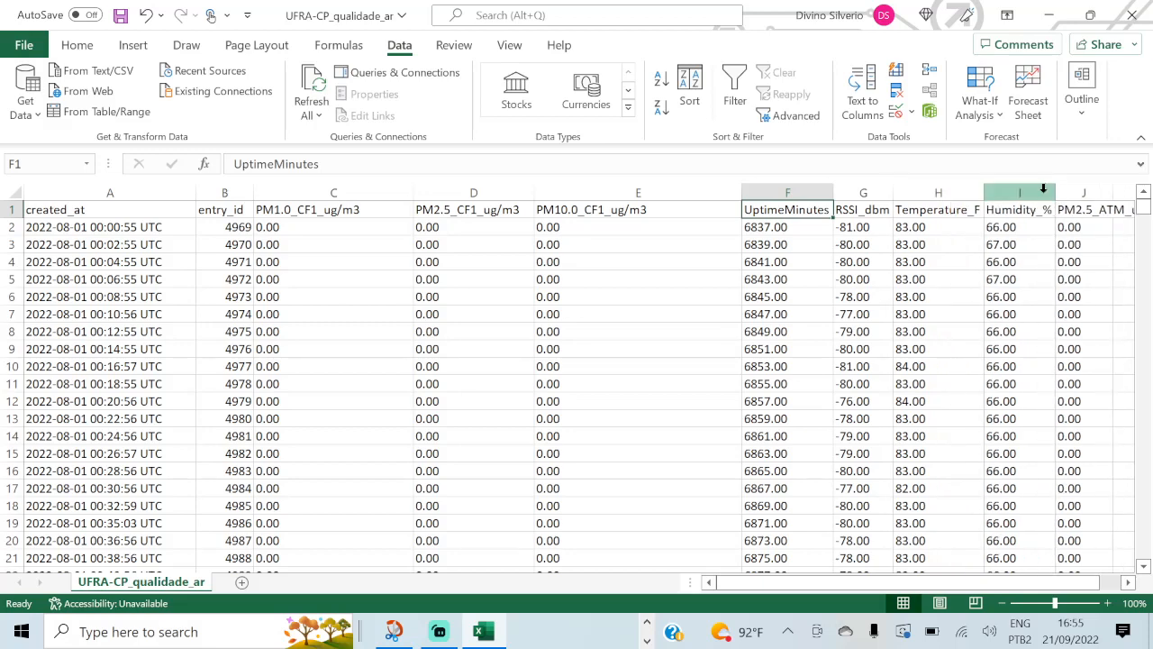
{"action": "scroll", "coordinate": [1017, 234], "scroll_direction": "right", "scroll_amount": 3}
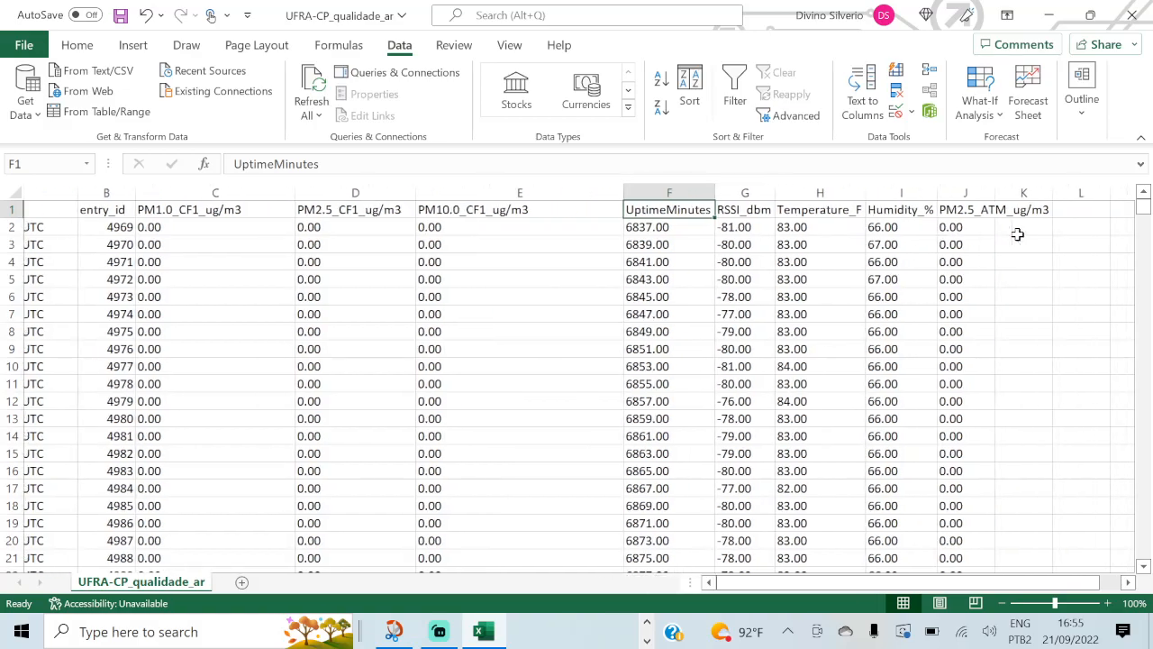
{"action": "scroll", "coordinate": [1018, 234], "scroll_direction": "left", "scroll_amount": 3}
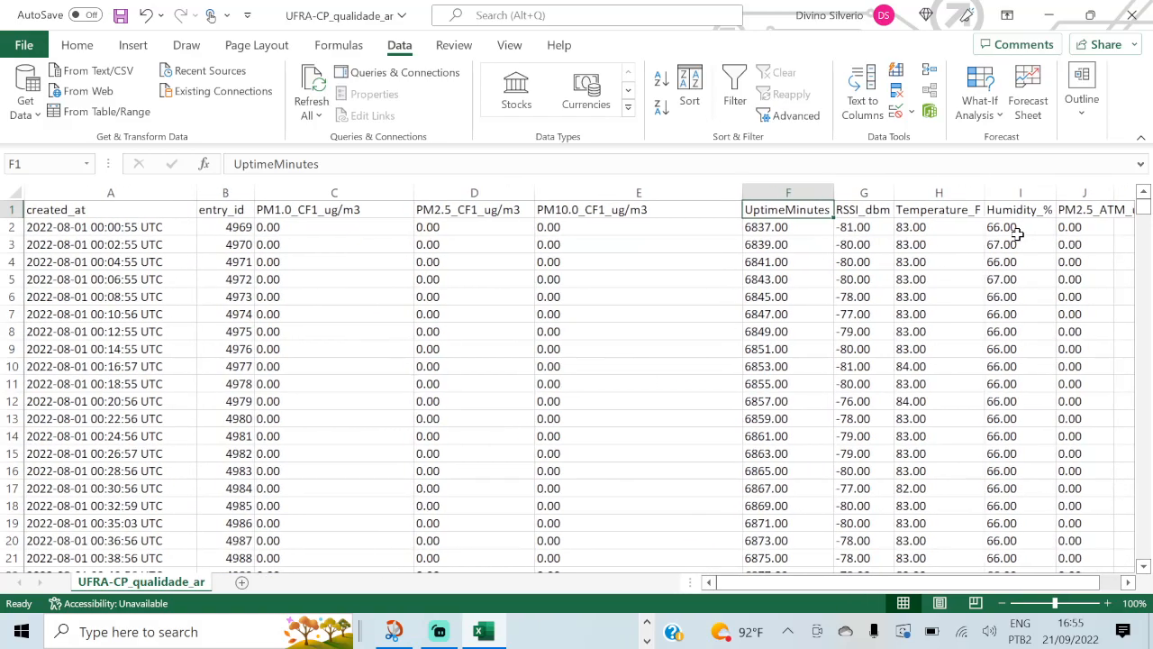
- Examine the PM1.0, PM2.5 and PM10.0 CF1 headers in row 1, columns C to E
{"action": "left_click", "coordinate": [589, 211]}
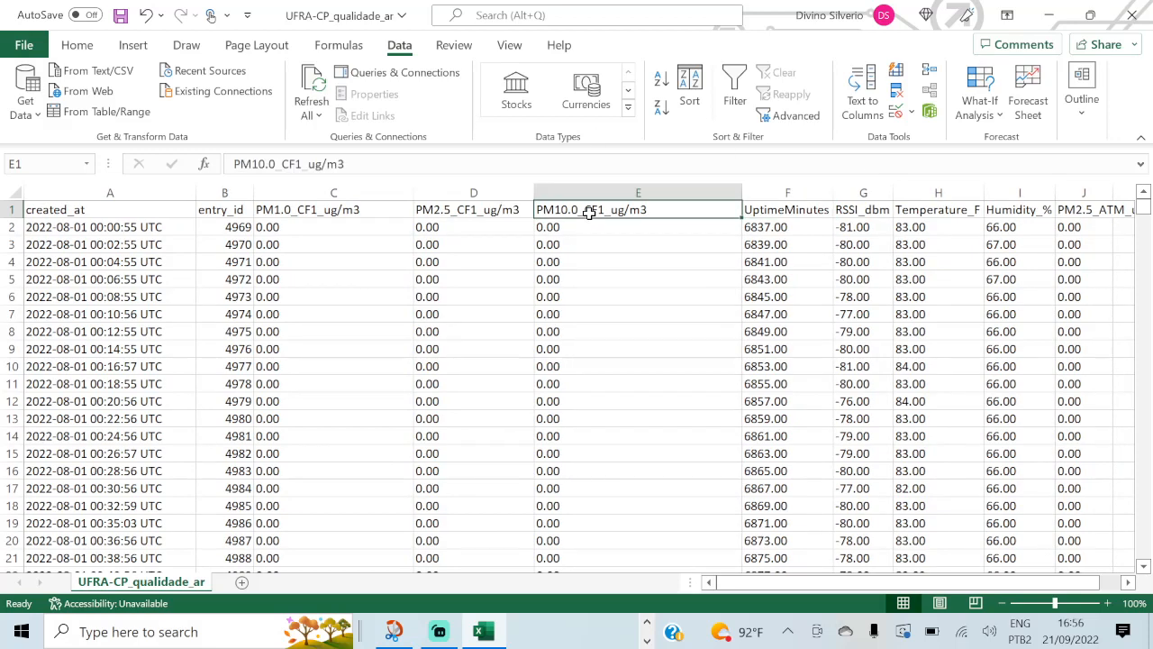
{"action": "key", "text": "Left"}
{"action": "key", "text": "Left"}
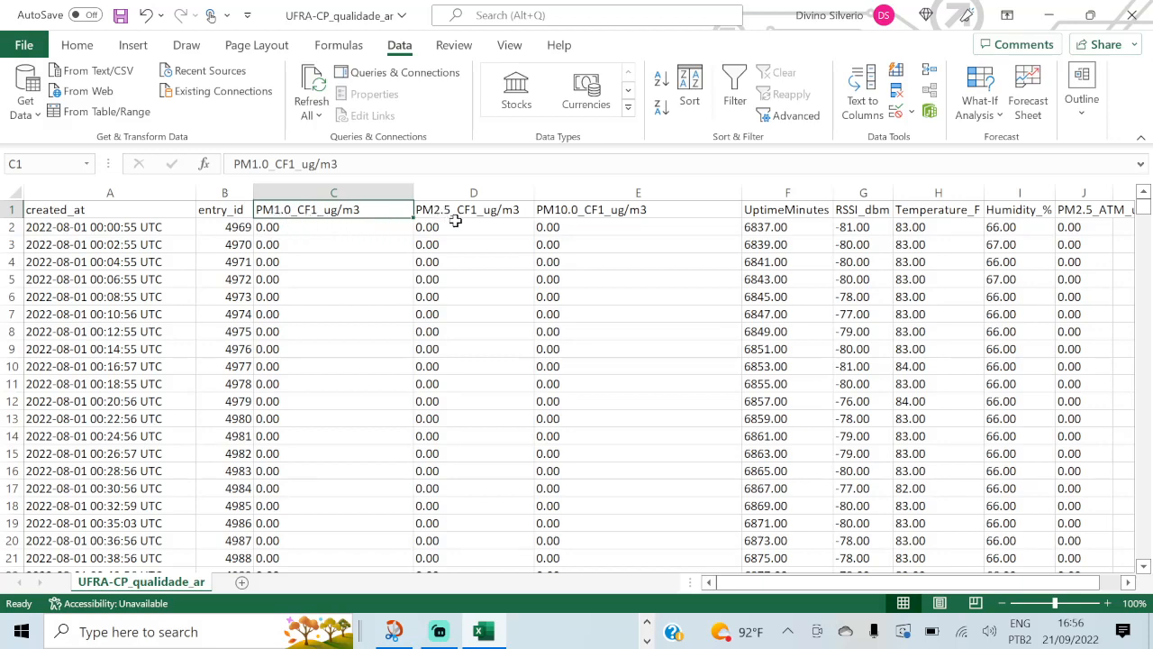
{"action": "left_click", "coordinate": [581, 214]}
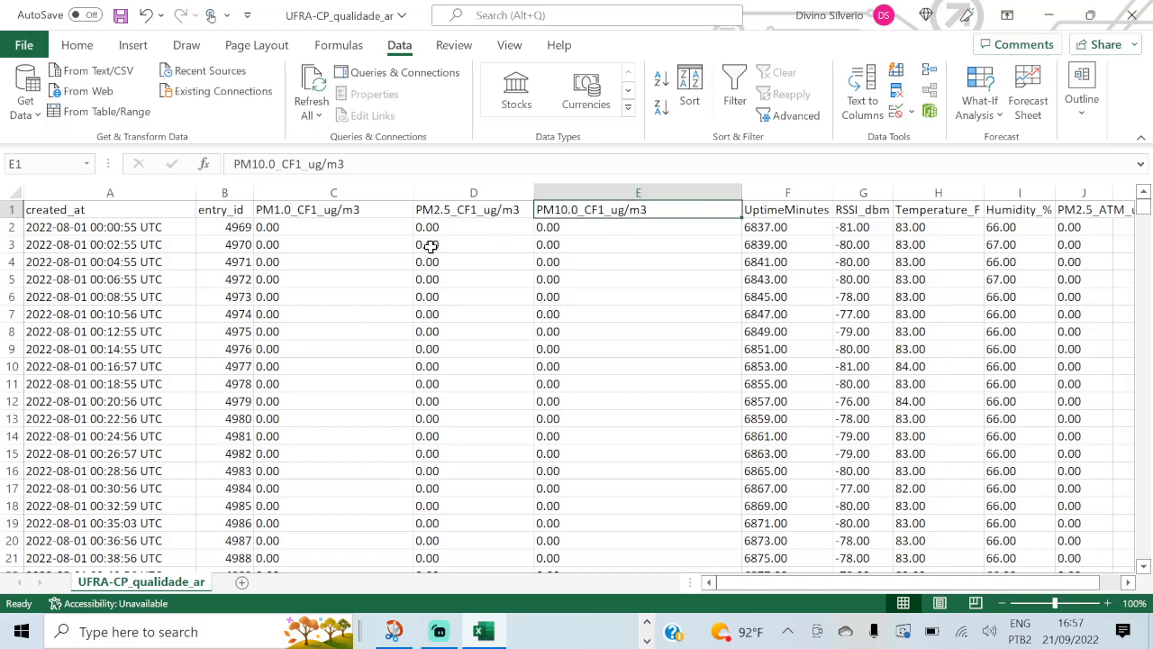
{"action": "left_click", "coordinate": [297, 210]}
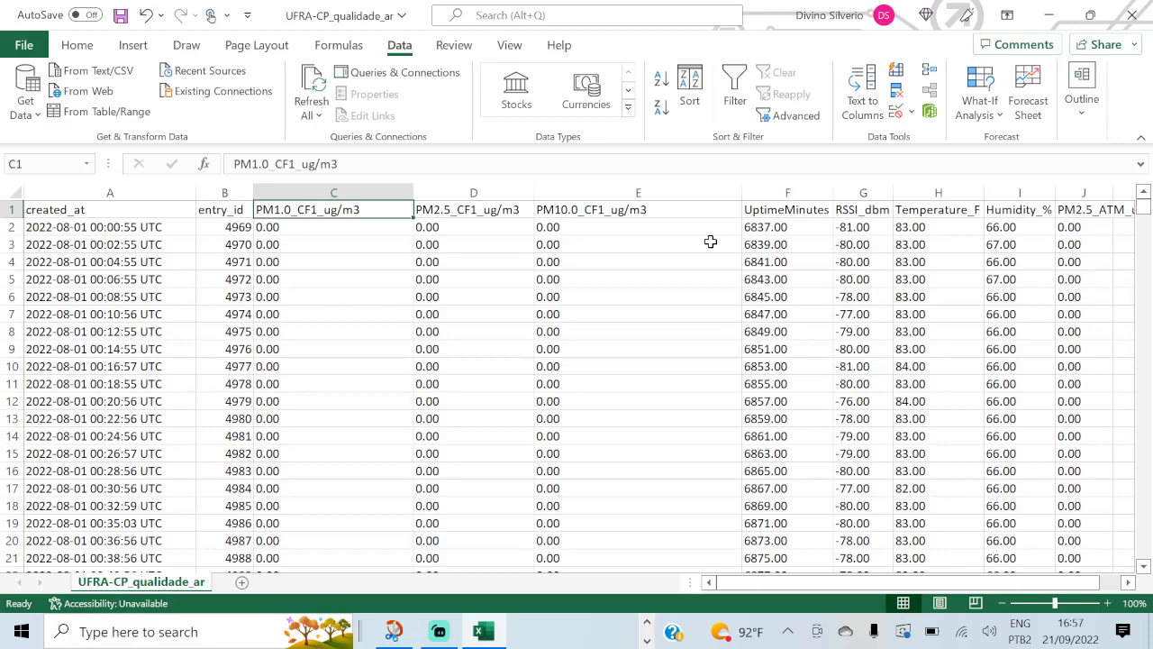
- Examine the RSSI_dbm, Temperature_F, Humidity_% and PM2.5_ATM_ug/m3 headers in columns G to J
{"action": "scroll", "coordinate": [721, 239], "scroll_direction": "right", "scroll_amount": 2}
{"action": "left_click", "coordinate": [783, 207]}
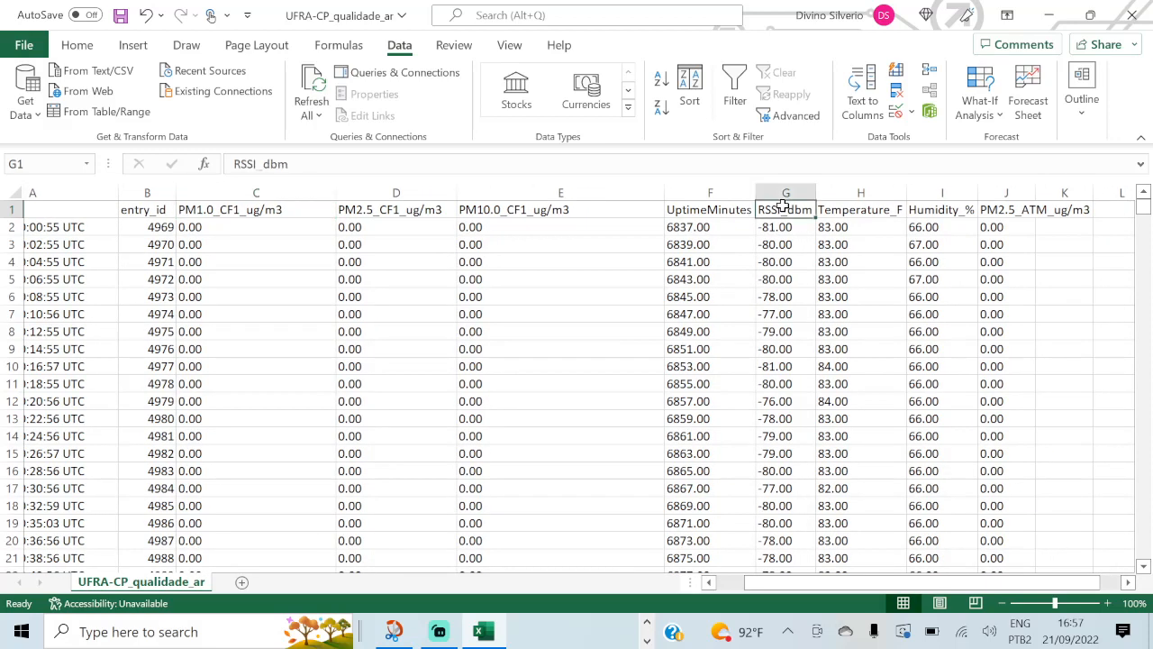
{"action": "left_click", "coordinate": [767, 186]}
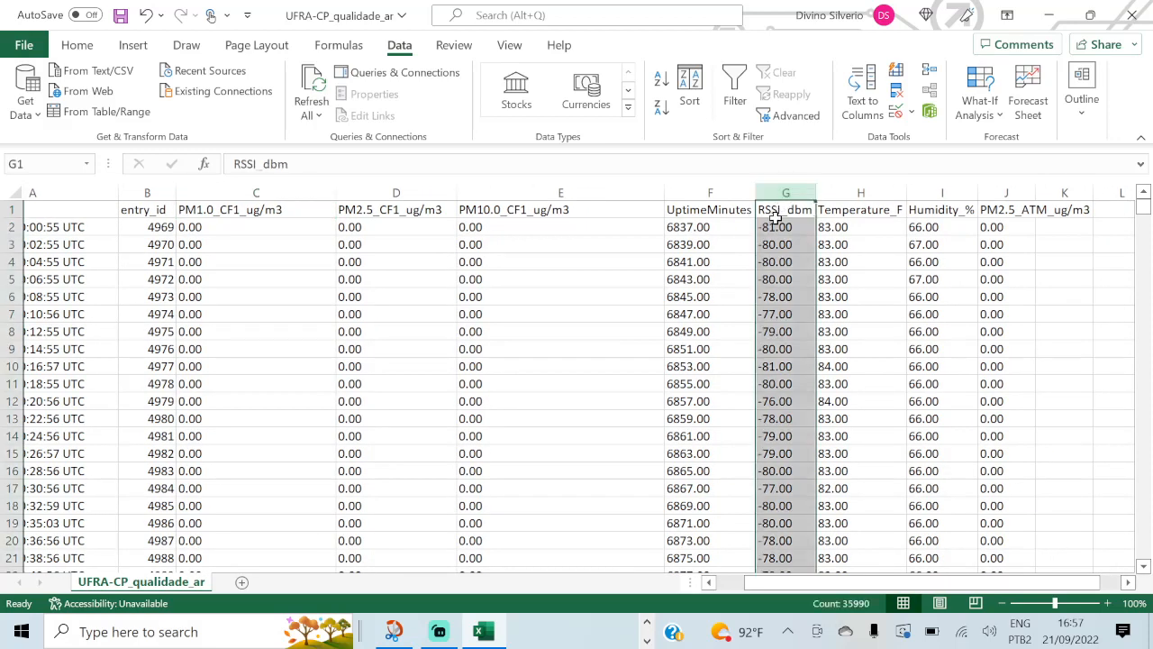
{"action": "left_click", "coordinate": [774, 209]}
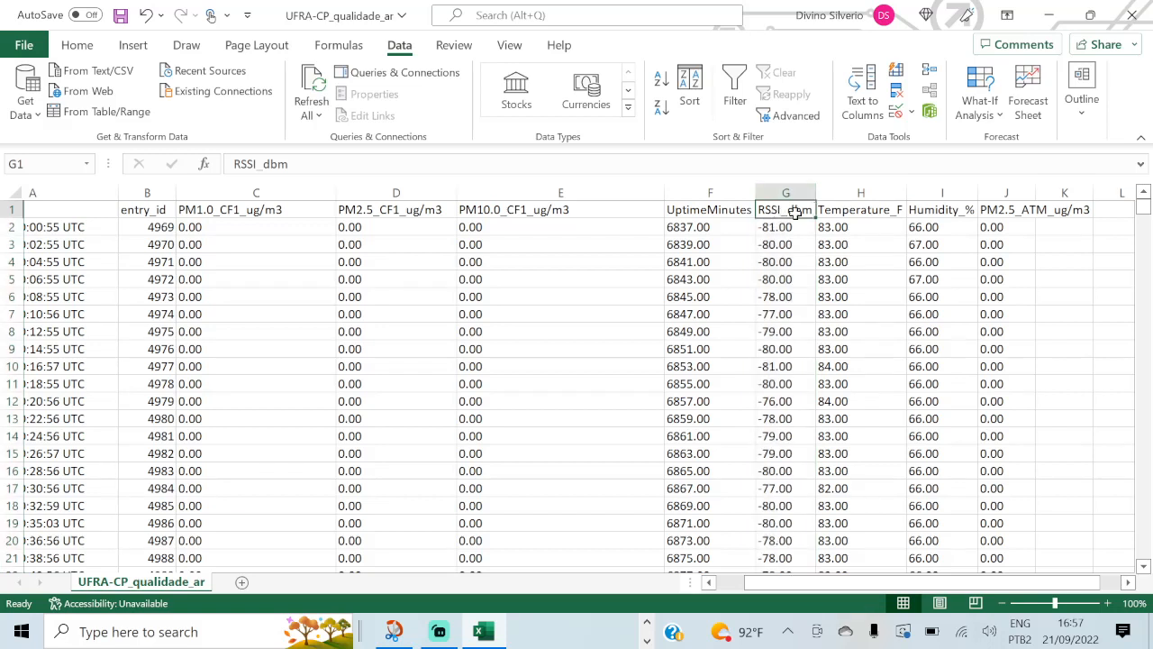
{"action": "left_click", "coordinate": [849, 216]}
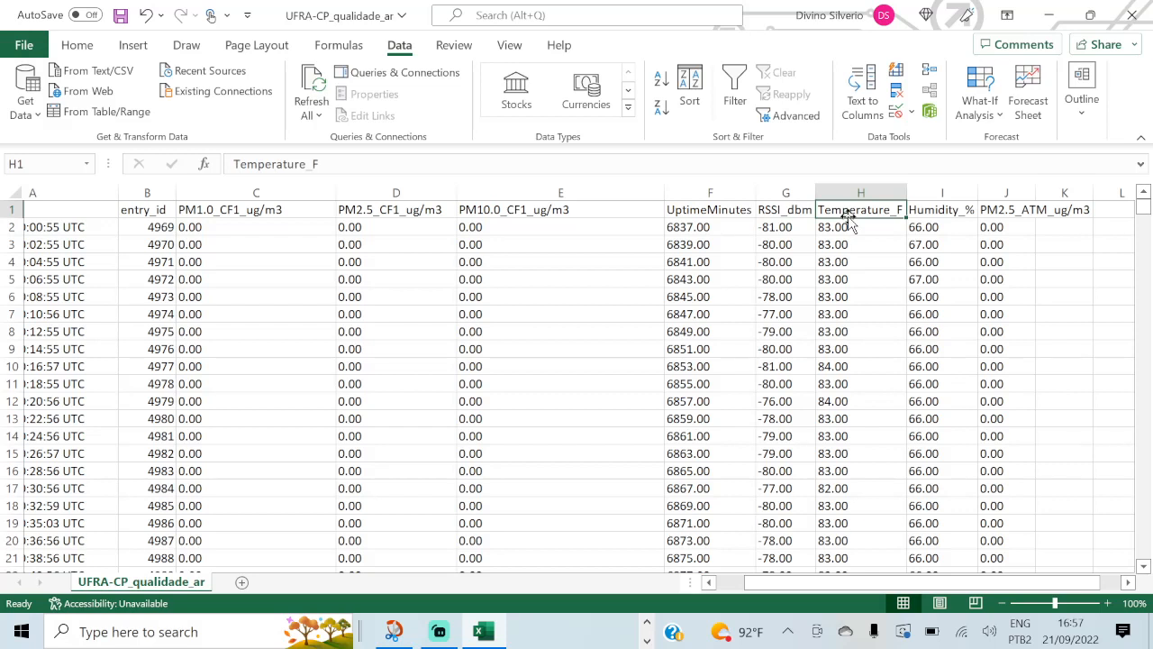
{"action": "left_click", "coordinate": [780, 209]}
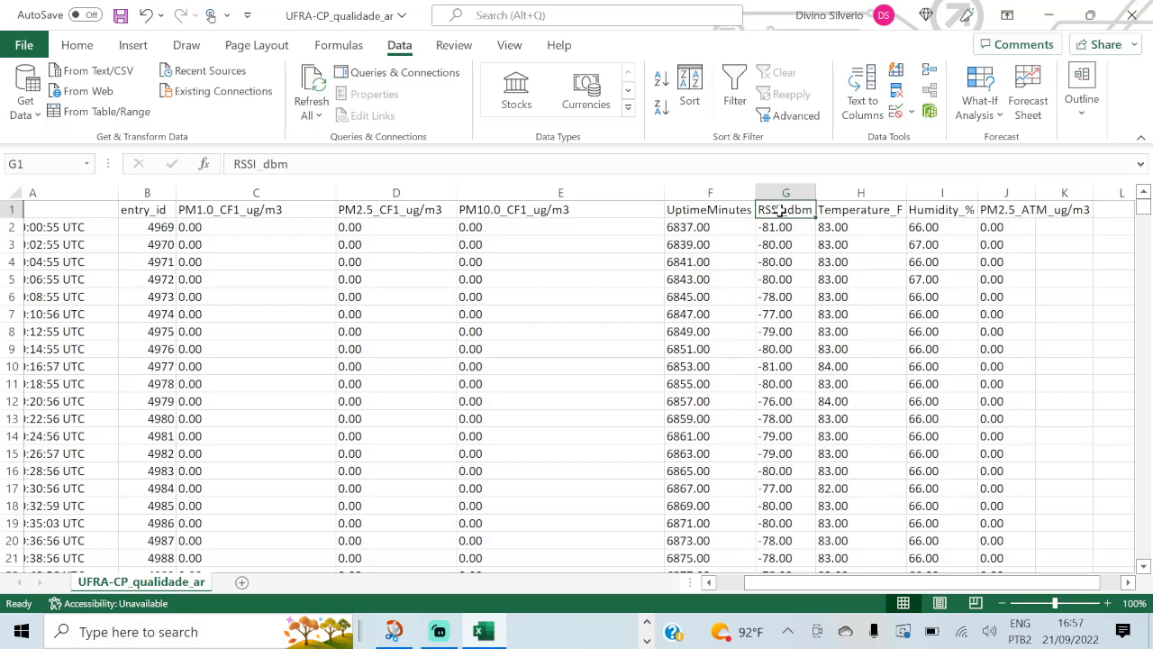
{"action": "key", "text": "Right"}
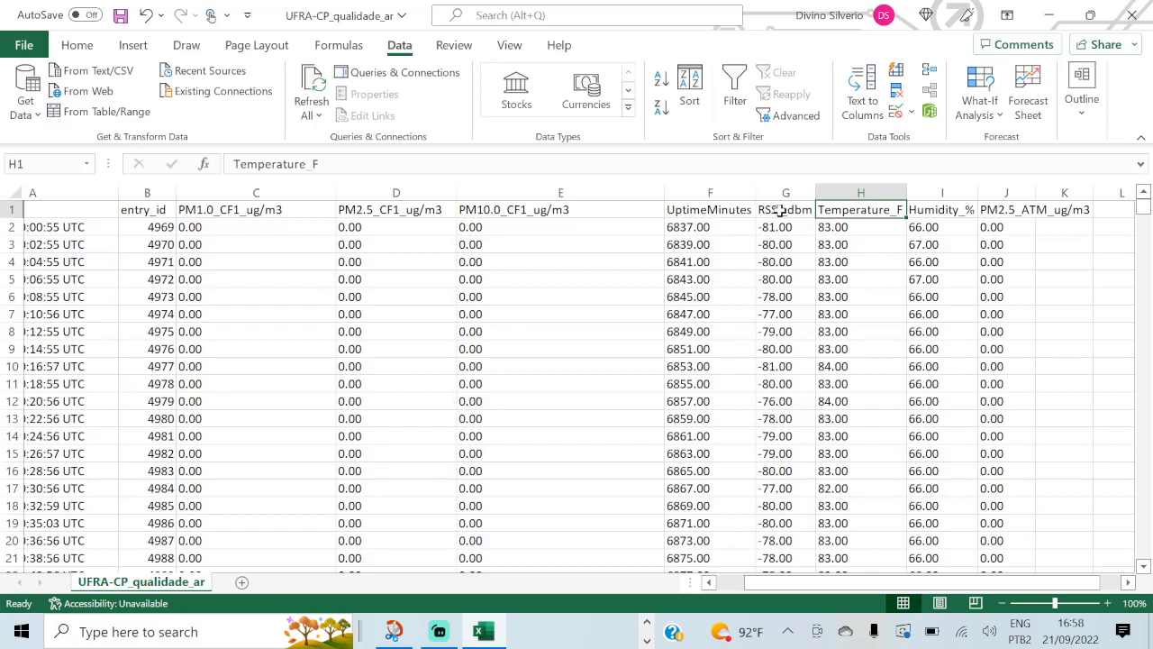
{"action": "key", "text": "Right"}
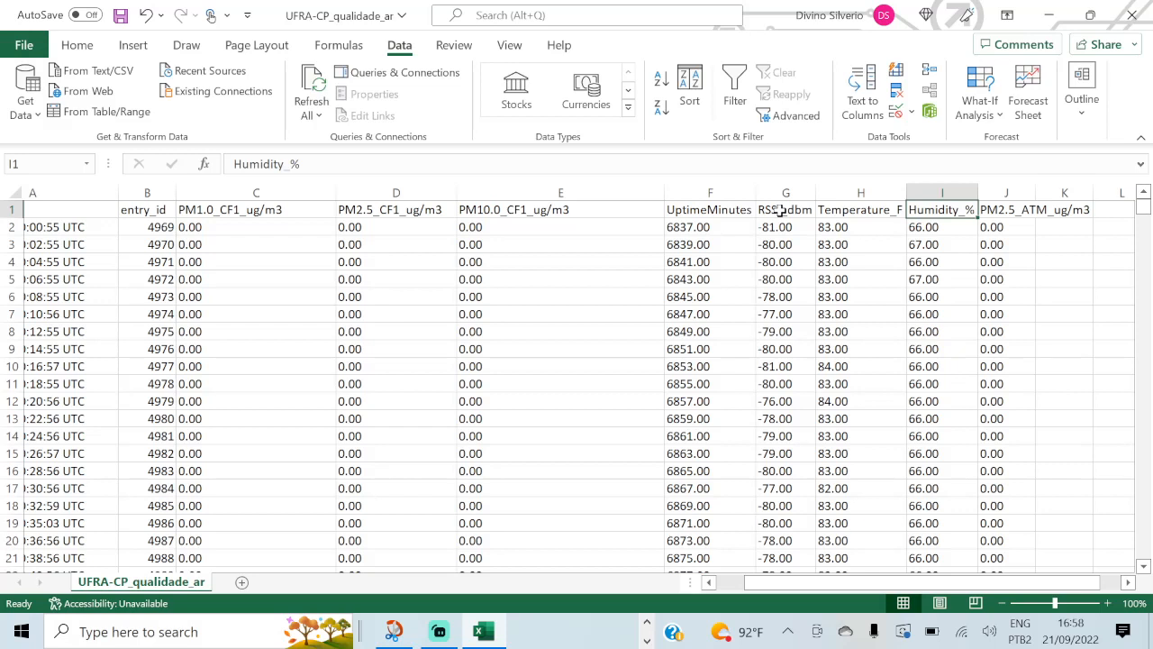
{"action": "key", "text": "Right"}
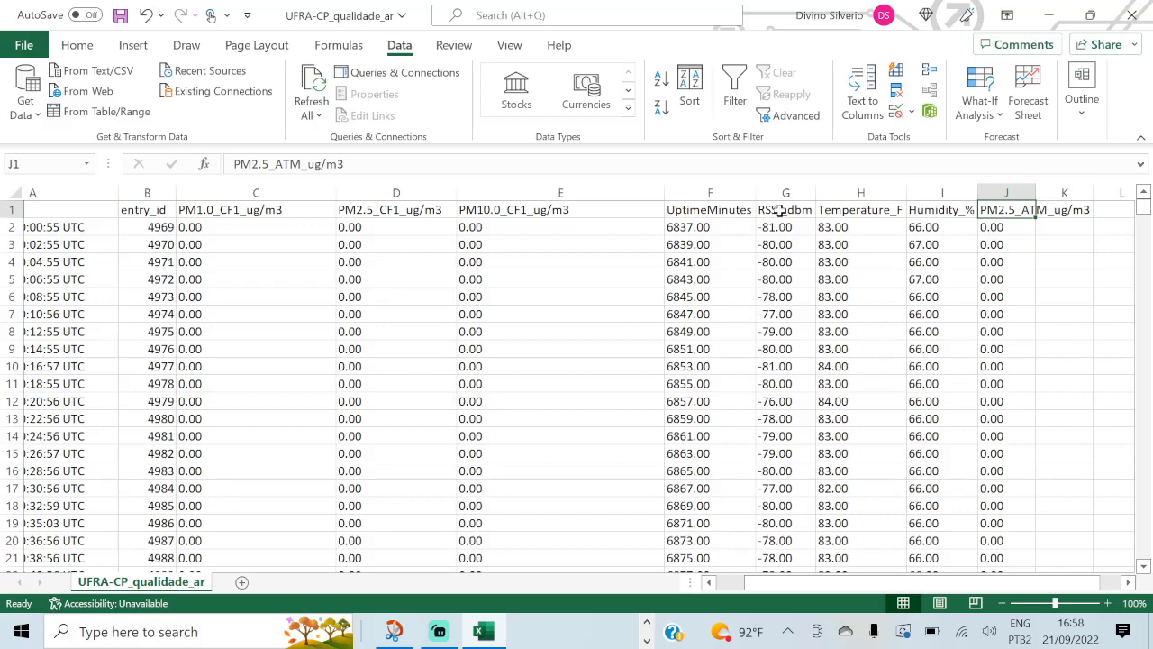
{"action": "left_click", "coordinate": [1009, 191]}
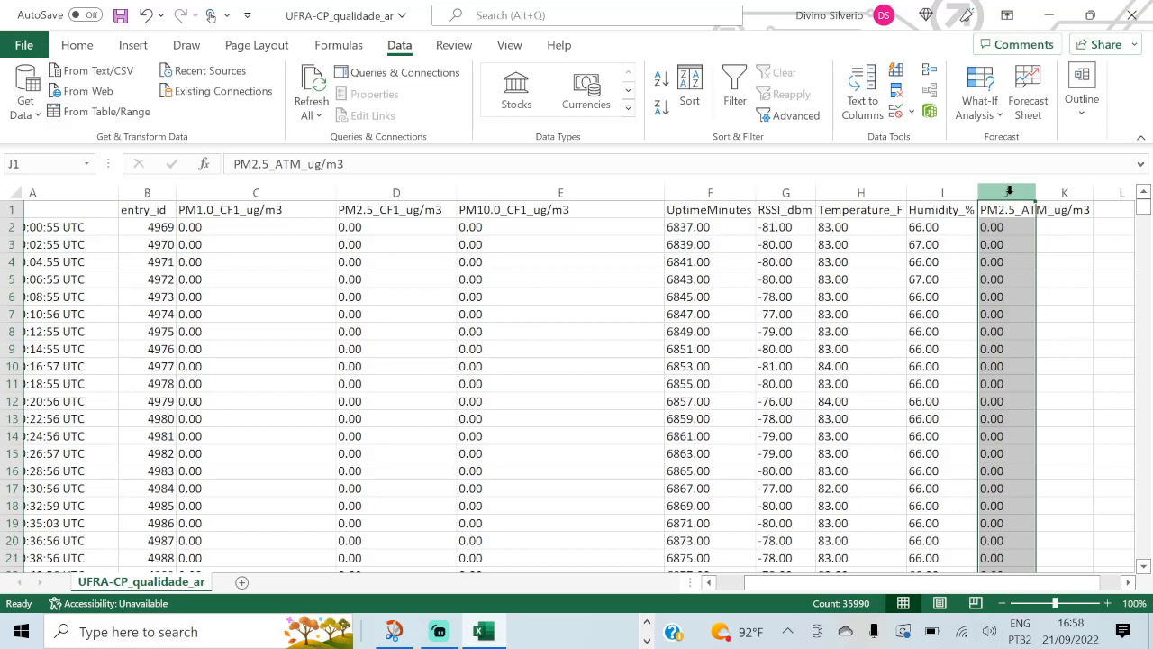
{"action": "left_click", "coordinate": [1003, 216]}
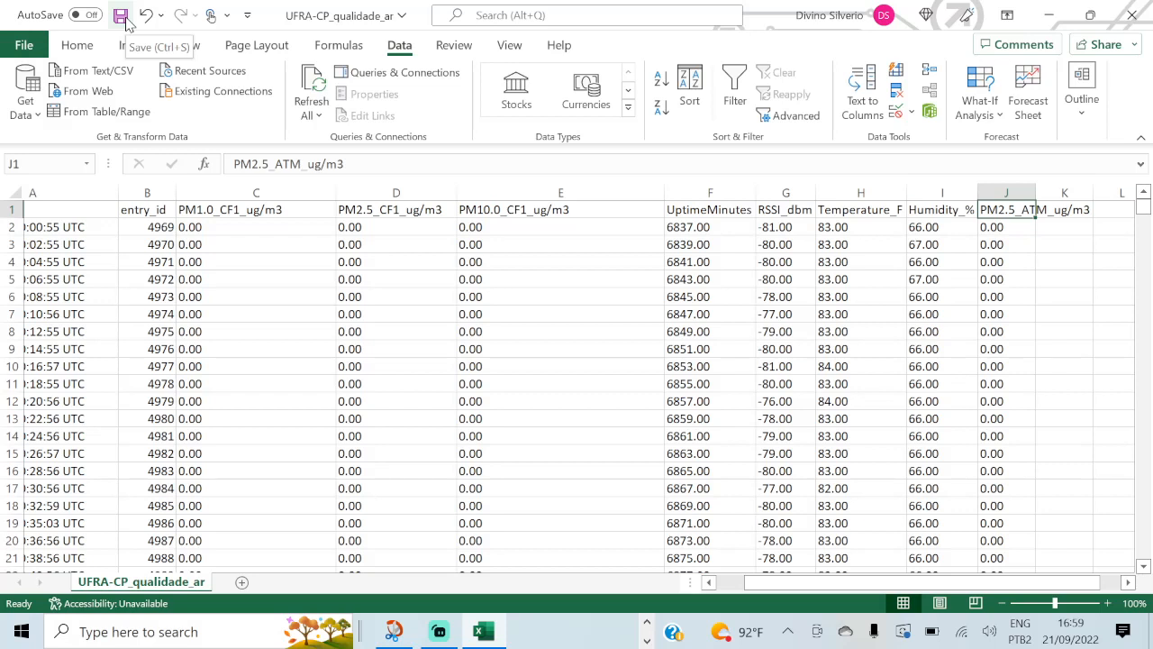
- Replace the slash in the PM1.0 header in C1 with an underscore so it reads PM1.0_CF1_ug_m3
{"action": "left_click", "coordinate": [259, 210]}
{"action": "key", "text": "ctrl+Home"}
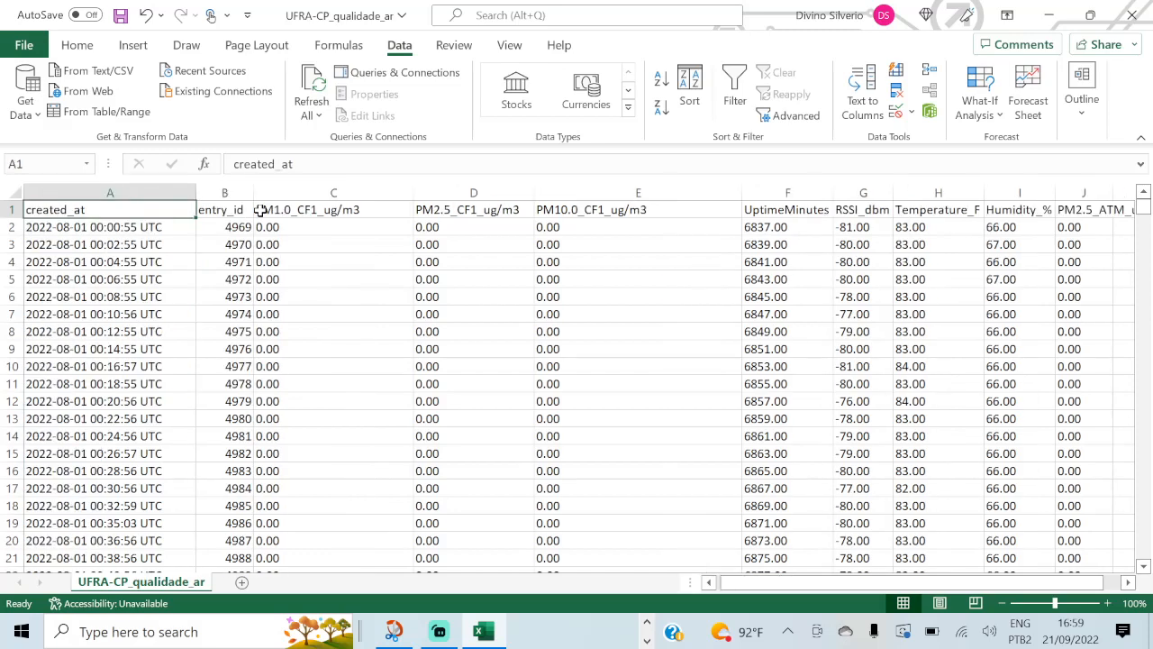
{"action": "key", "text": "Right"}
{"action": "key", "text": "Right"}
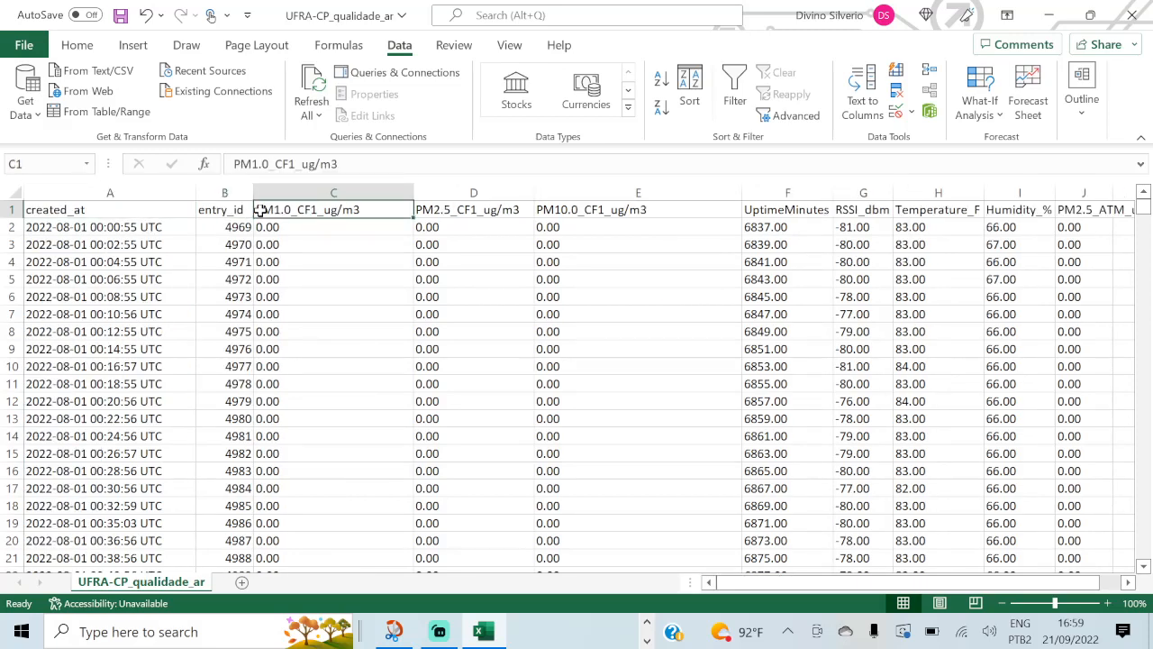
{"action": "key", "text": "Left"}
{"action": "key", "text": "Right"}
{"action": "key", "text": "F2"}
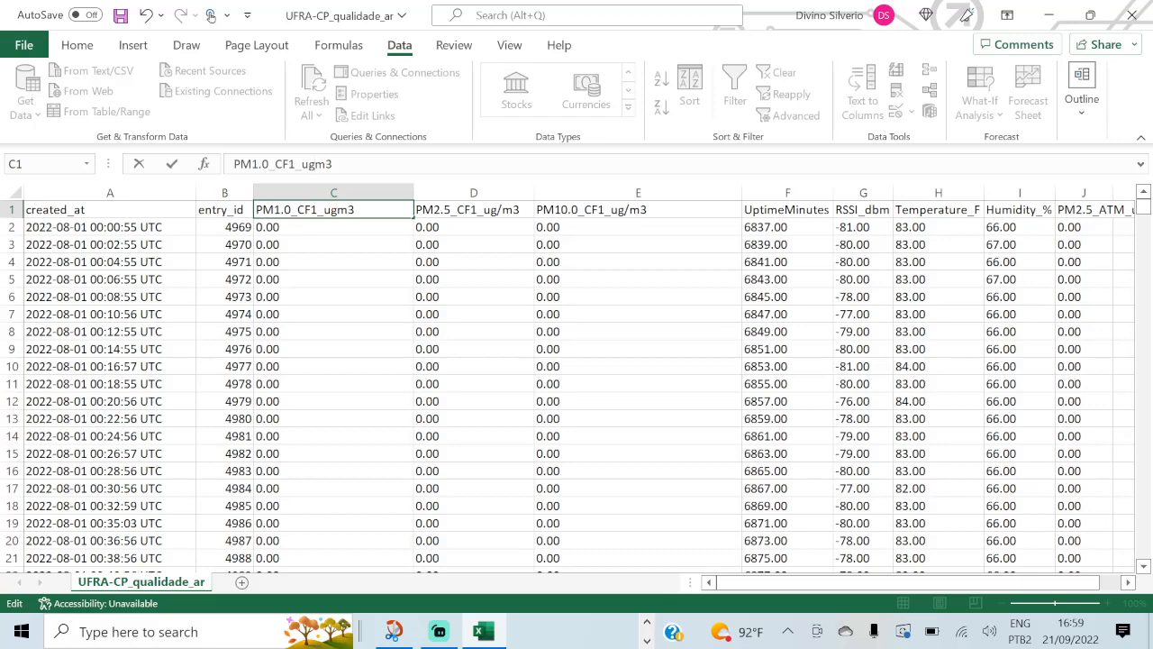
{"action": "type", "text": "_"}
{"action": "key", "text": "Return"}
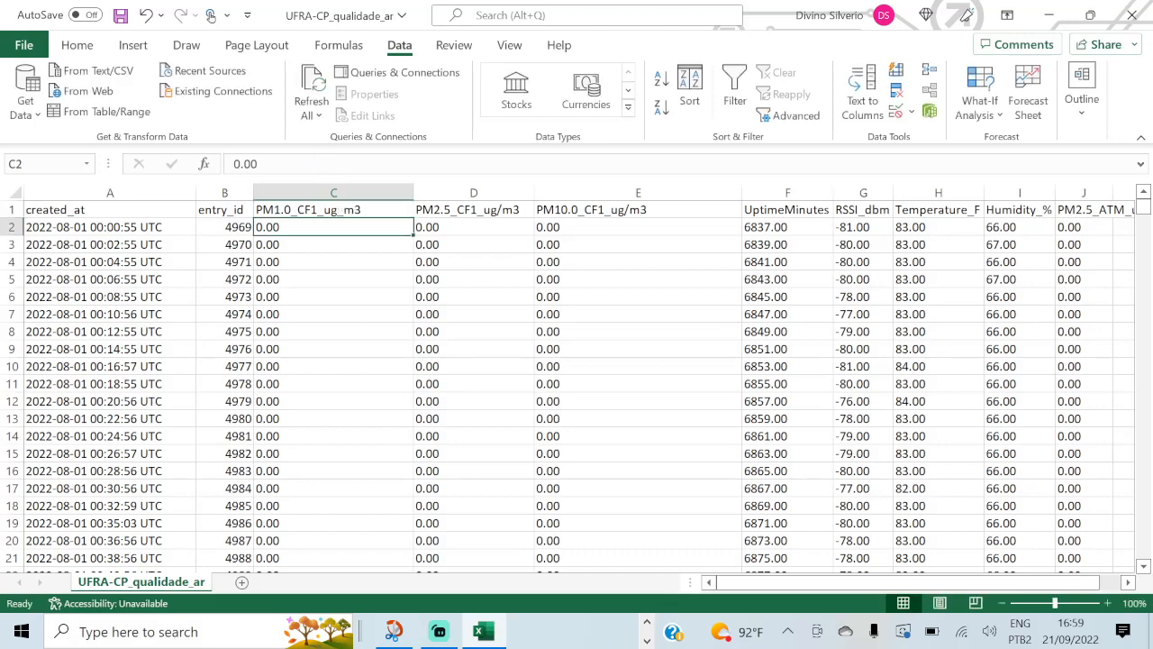
- Replace the slash in the PM2.5 header in D1 with an underscore so it reads PM2.5_CF1_ug_m3
{"action": "key", "text": "Up"}
{"action": "key", "text": "Right"}
{"action": "key", "text": "F2"}
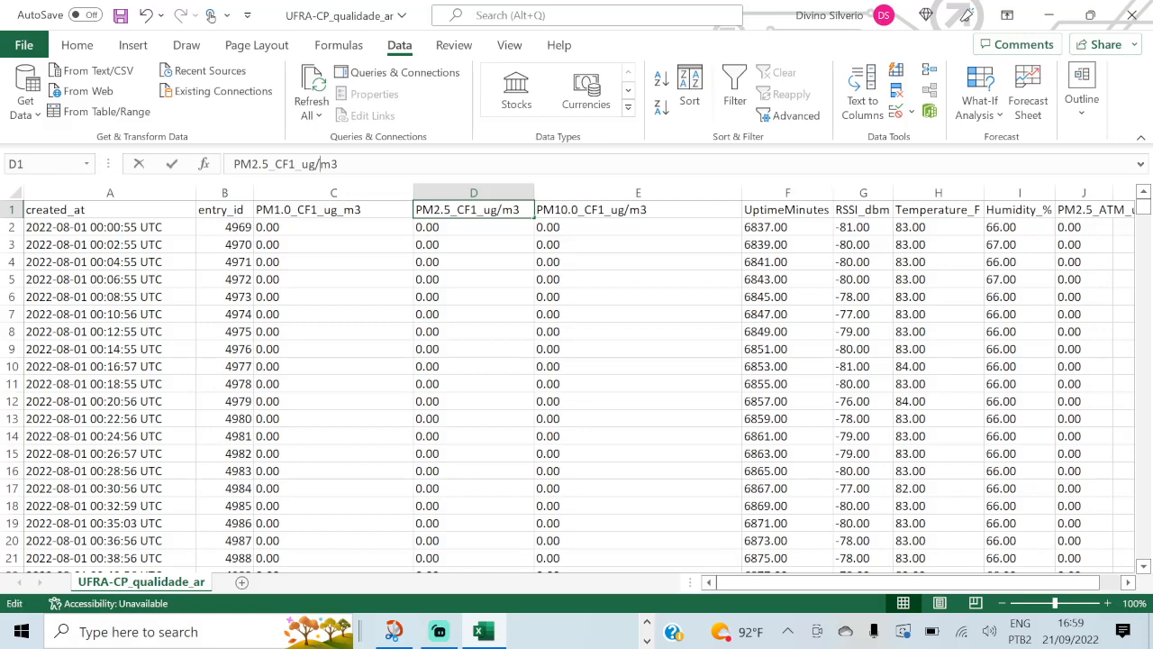
{"action": "key", "text": "Left"}
{"action": "key", "text": "Left"}
{"action": "key", "text": "BackSpace"}
{"action": "type", "text": "_"}
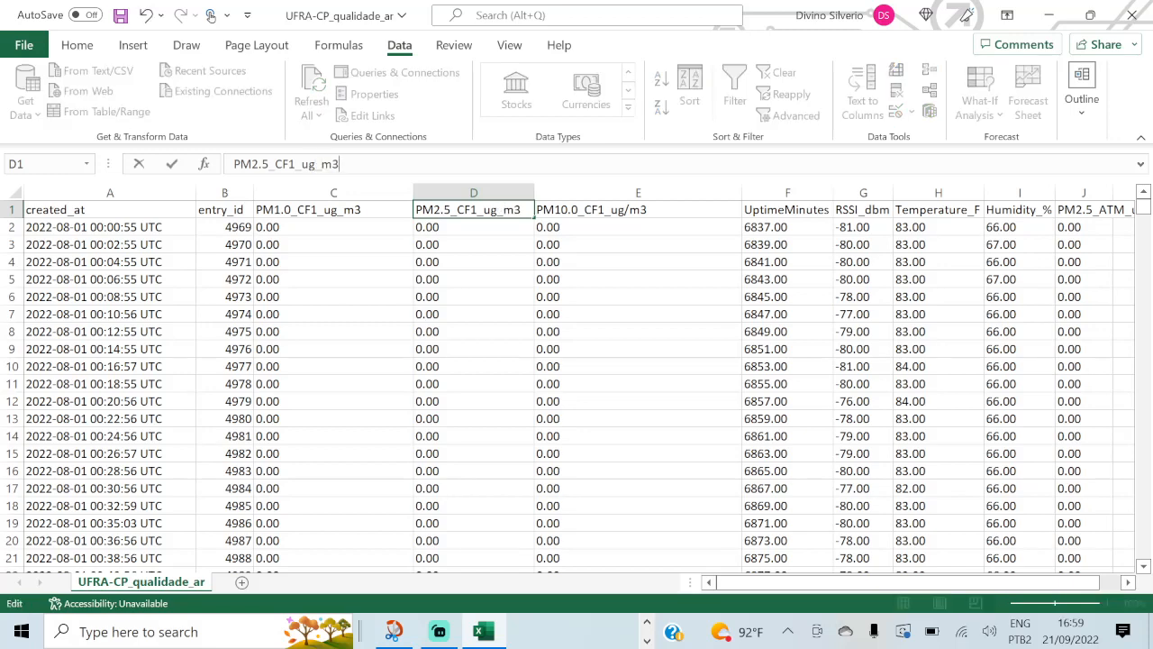
{"action": "key", "text": "Return"}
- Replace the slash in the PM10.0 header in E1 with an underscore so it reads PM10.0_CF1_ug_m3
{"action": "key", "text": "Up"}
{"action": "key", "text": "Right"}
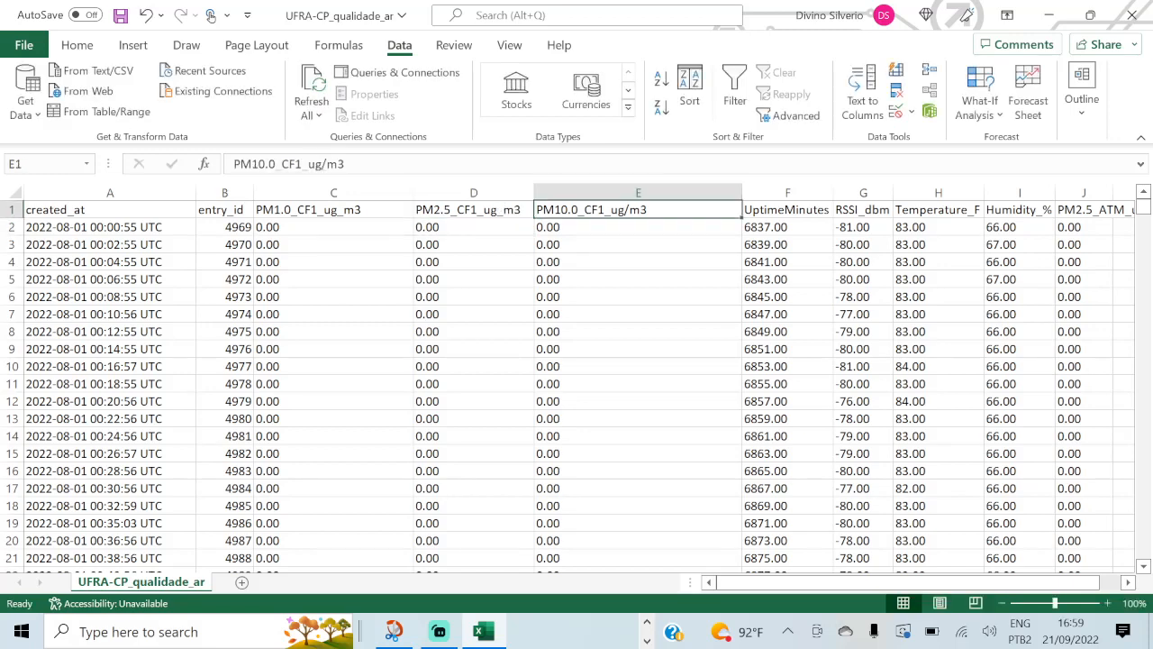
{"action": "left_click_drag", "start_coordinate": [322, 164], "coordinate": [327, 164]}
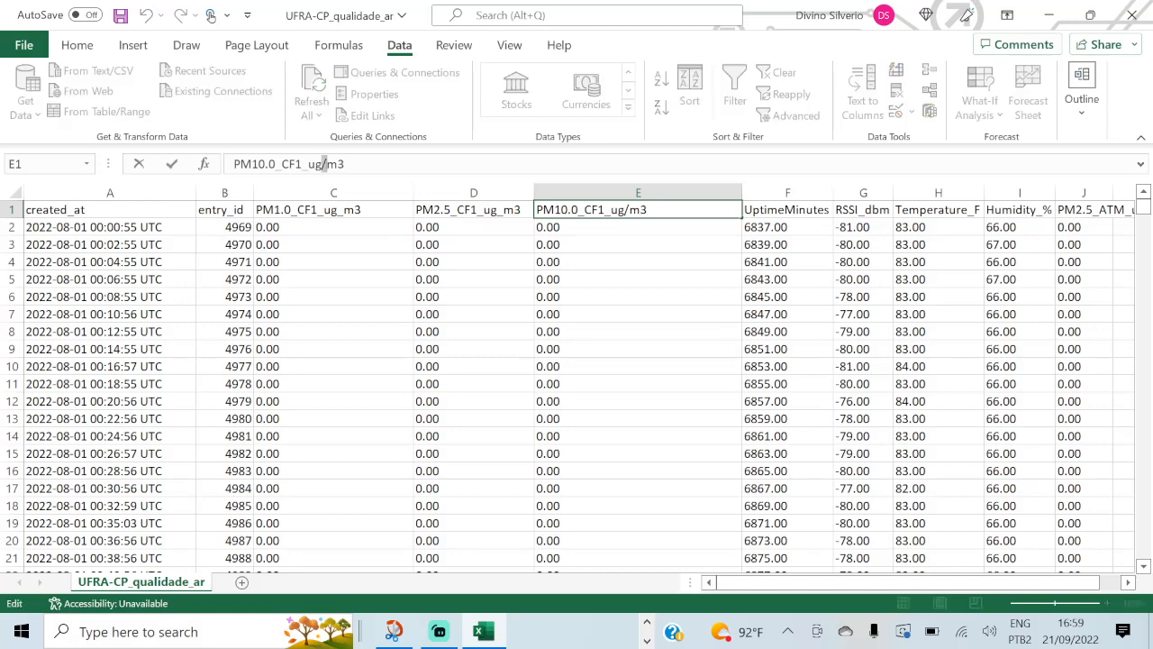
{"action": "type", "text": "_"}
{"action": "key", "text": "Return"}
- Change the percent sign in the humidity header in I1 to p so it reads Humidity_p
{"action": "key", "text": "Up"}
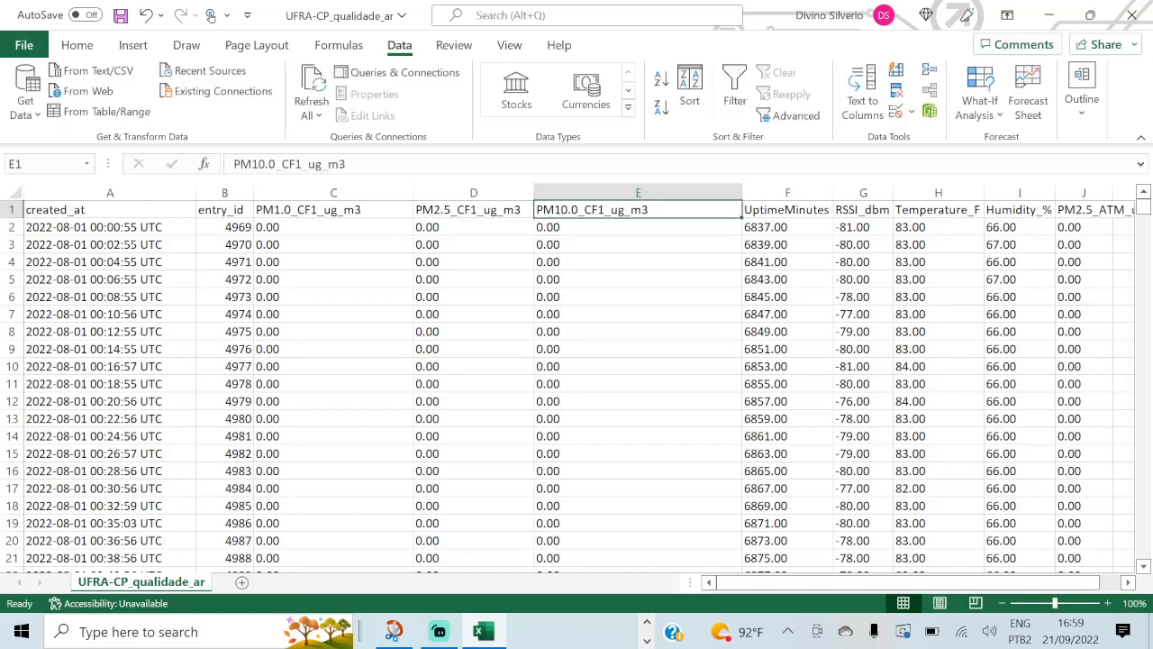
{"action": "key", "text": "Right"}
{"action": "key", "text": "Right"}
{"action": "key", "text": "Right"}
{"action": "key", "text": "Right"}
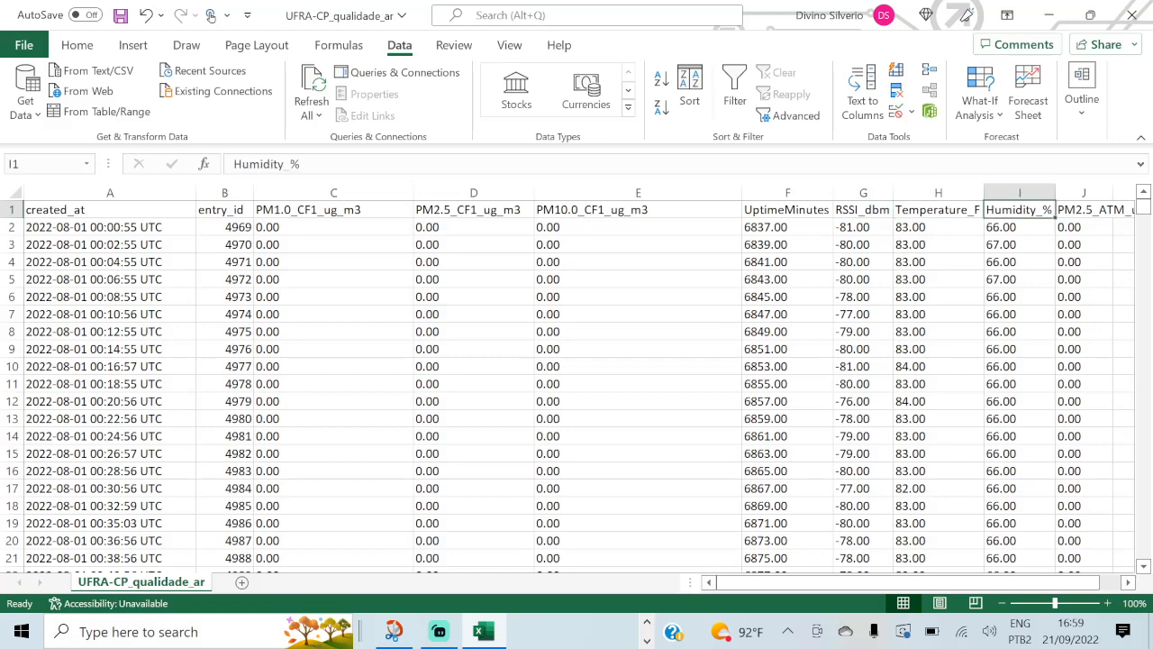
{"action": "key", "text": "F2"}
{"action": "key", "text": "BackSpace"}
{"action": "type", "text": "p"}
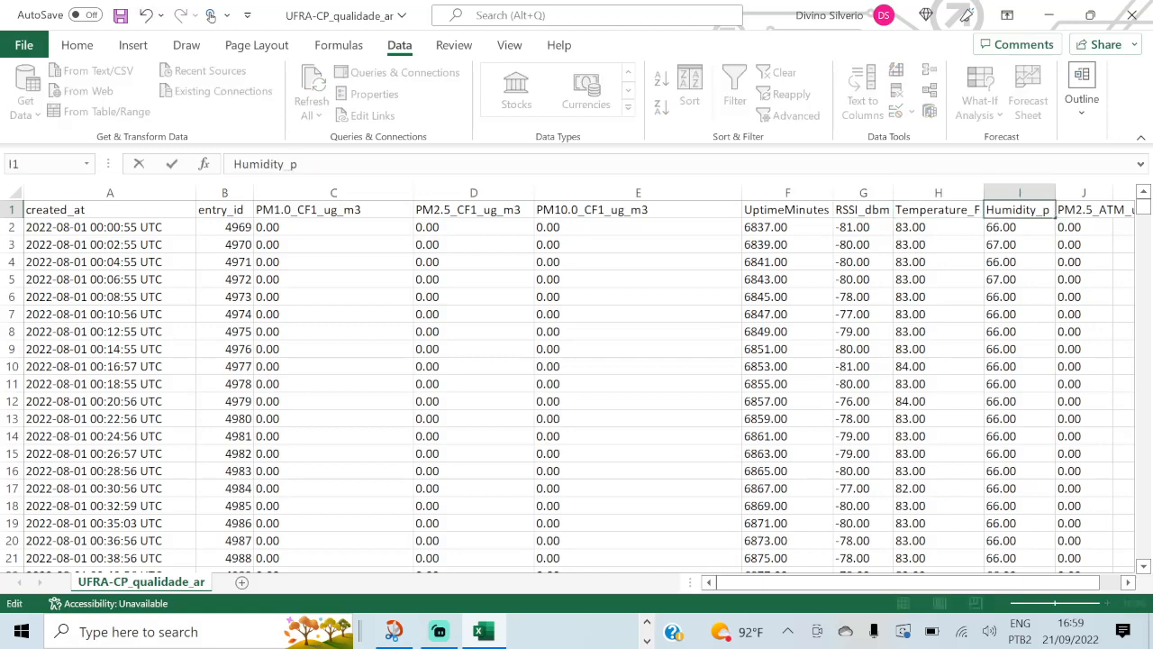
{"action": "key", "text": "Return"}
- Replace the slash in the ATM header in J1 with an underscore so it reads PM2.5_ATM_ug_m3
{"action": "key", "text": "Up"}
{"action": "key", "text": "Right"}
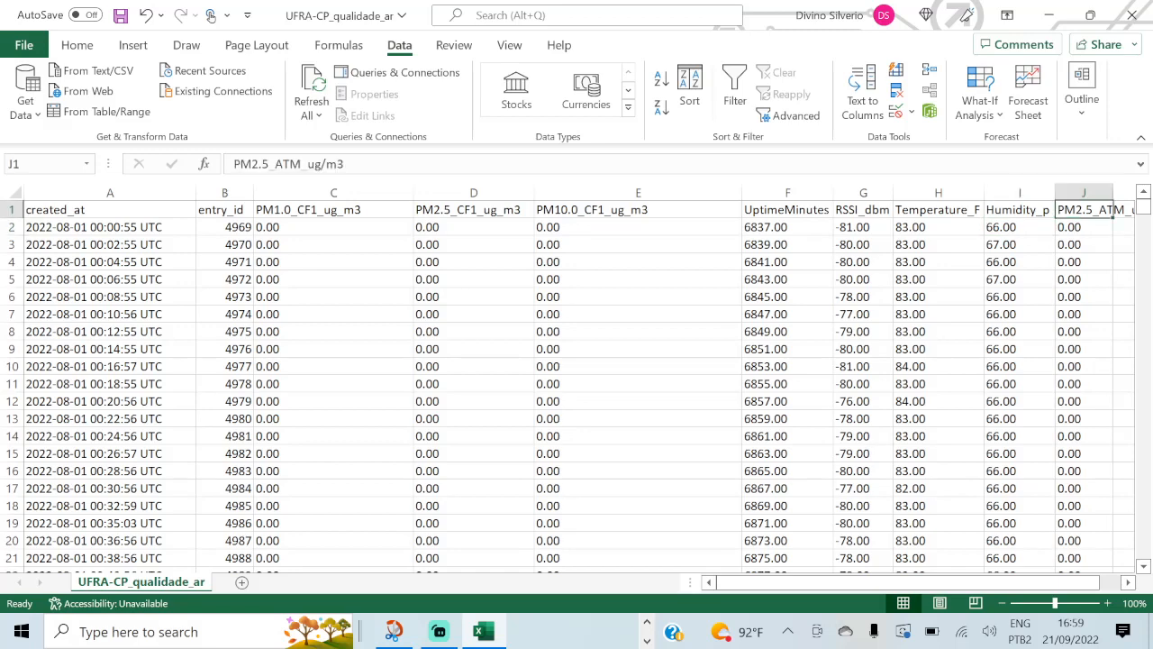
{"action": "key", "text": "F2"}
{"action": "key", "text": "Left"}
{"action": "key", "text": "Left"}
{"action": "key", "text": "Left"}
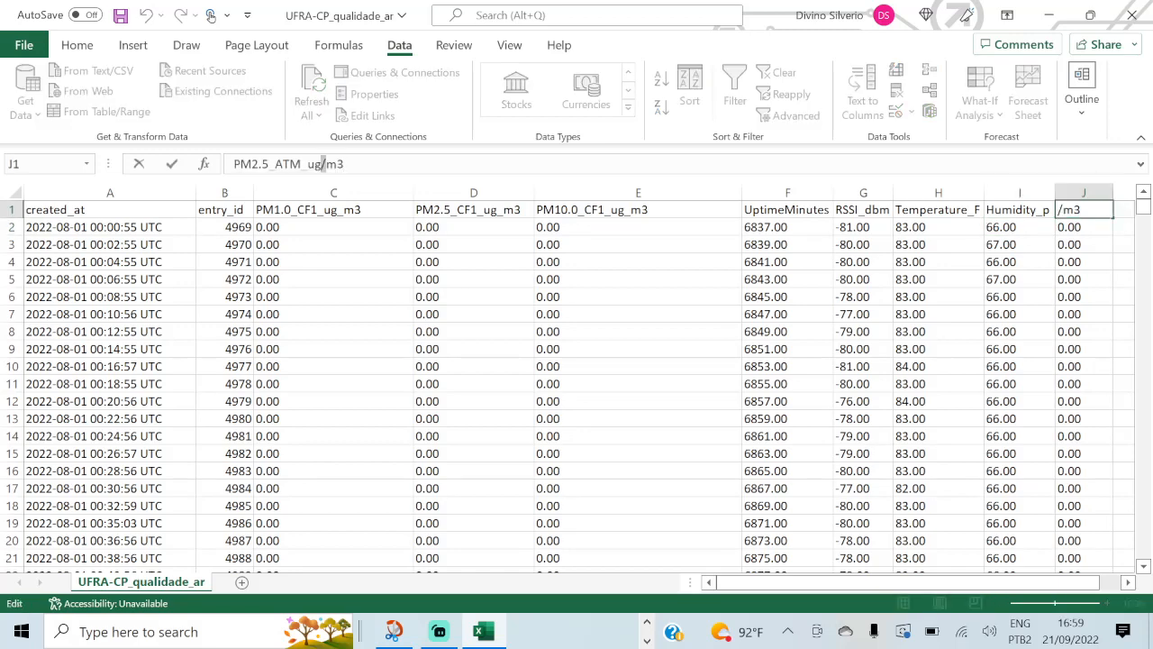
{"action": "type", "text": "_"}
{"action": "key", "text": "Return"}
- Go back along the header row to the created_at header in A1 and save the UFRA-CP_qualidade_ar file
{"action": "key", "text": "Up"}
{"action": "key", "text": "Right"}
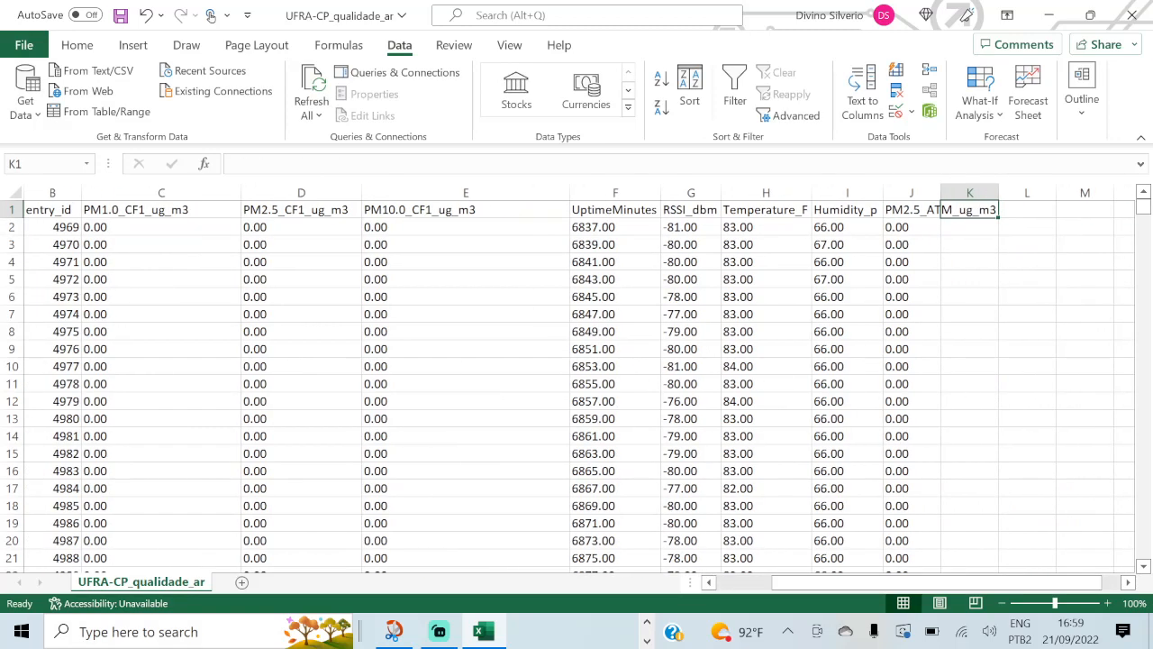
{"action": "key", "text": "Left"}
{"action": "key", "text": "Left"}
{"action": "key", "text": "Left"}
{"action": "key", "text": "Left"}
{"action": "key", "text": "Left"}
{"action": "key", "text": "Left"}
{"action": "key", "text": "Left"}
{"action": "key", "text": "Left"}
{"action": "key", "text": "Left"}
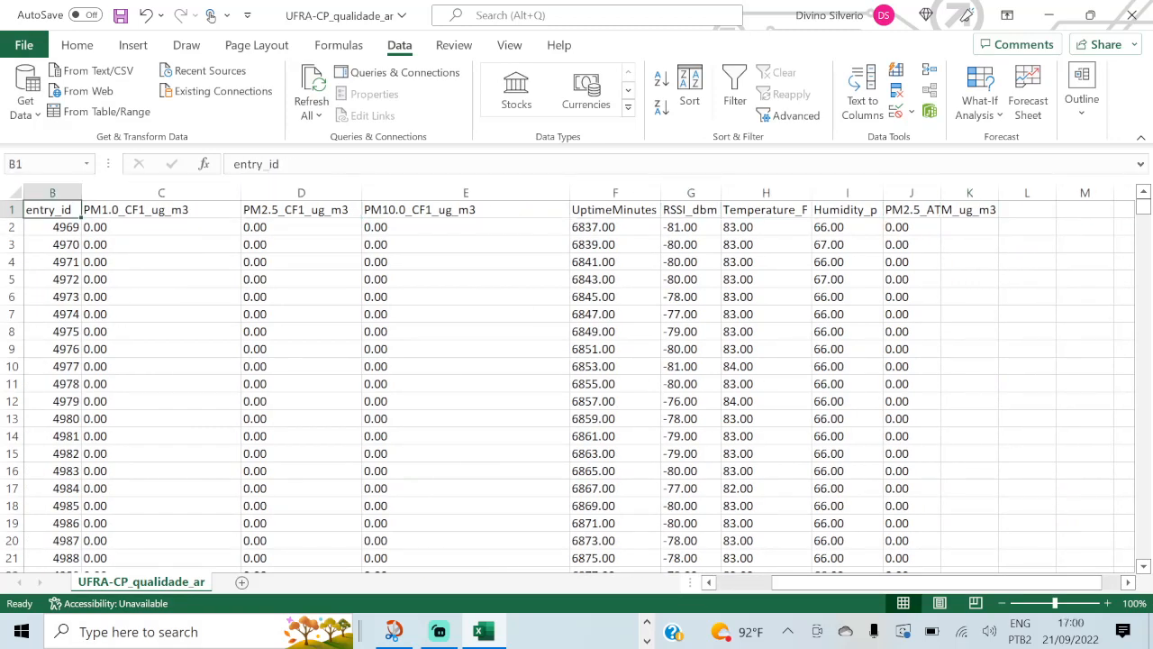
{"action": "key", "text": "Left"}
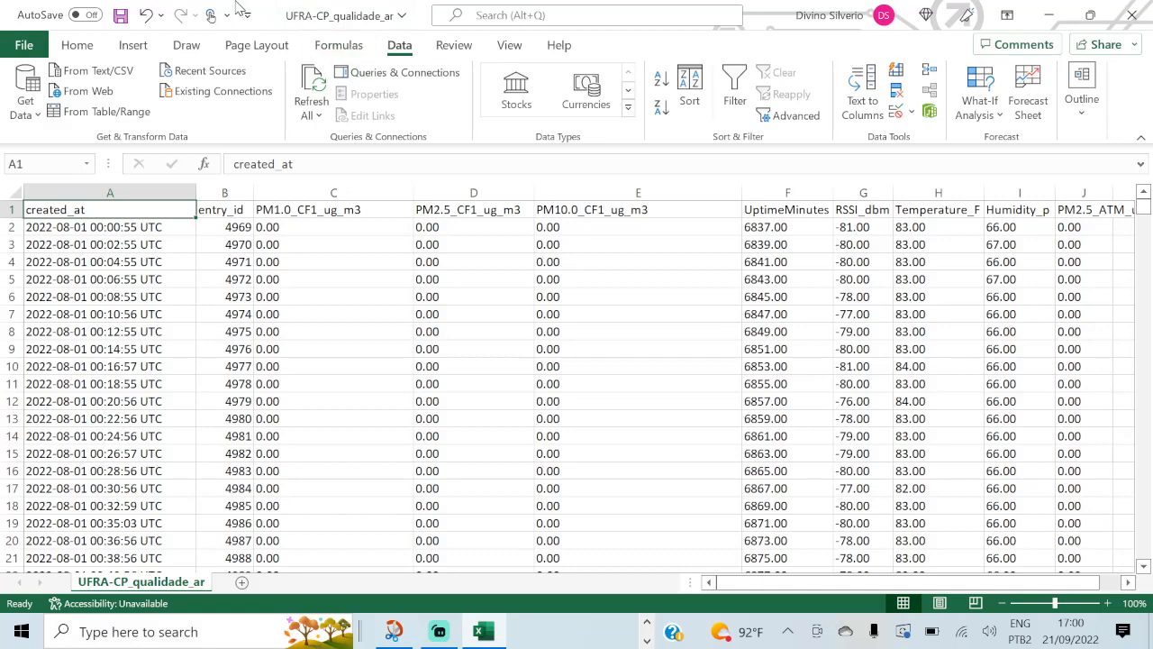
{"action": "left_click", "coordinate": [122, 15]}
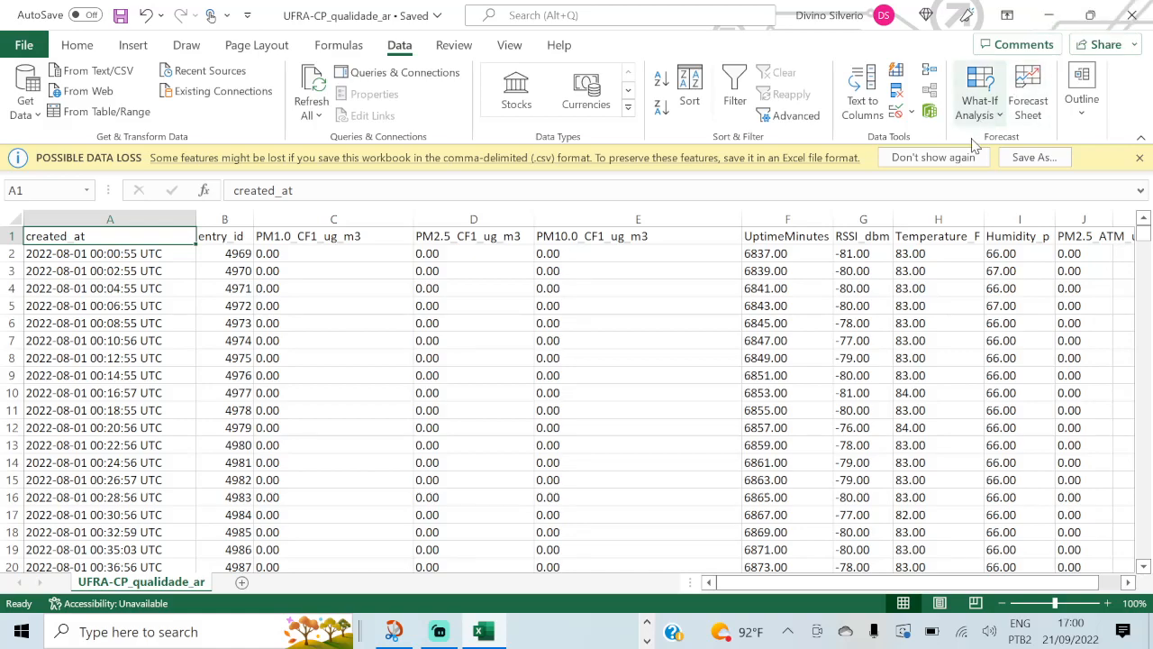
- Examine the sensor records across all columns, from the first rows down to beyond row 500
{"action": "scroll", "coordinate": [661, 413], "scroll_direction": "down", "scroll_amount": 20}
{"action": "scroll", "coordinate": [662, 412], "scroll_direction": "right", "scroll_amount": 3}
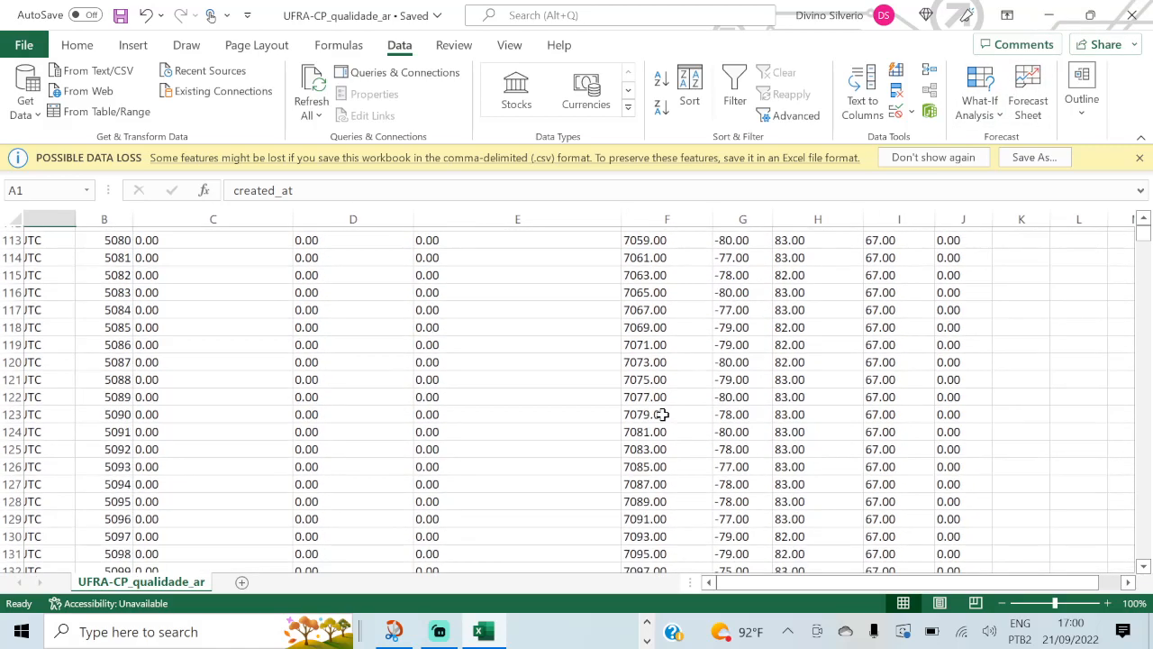
{"action": "scroll", "coordinate": [663, 413], "scroll_direction": "down", "scroll_amount": 20}
{"action": "scroll", "coordinate": [662, 414], "scroll_direction": "up", "scroll_amount": 10}
{"action": "scroll", "coordinate": [662, 413], "scroll_direction": "left", "scroll_amount": 2}
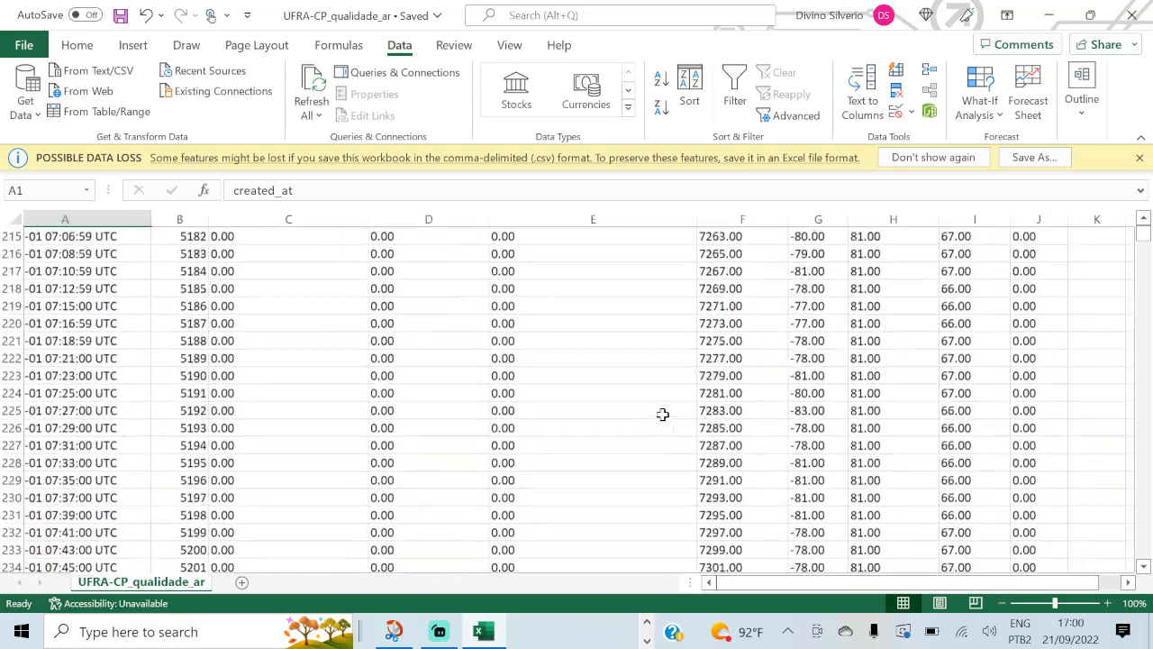
{"action": "scroll", "coordinate": [662, 414], "scroll_direction": "up", "scroll_amount": 20}
{"action": "scroll", "coordinate": [662, 413], "scroll_direction": "left", "scroll_amount": 1}
{"action": "scroll", "coordinate": [662, 413], "scroll_direction": "down", "scroll_amount": 14}
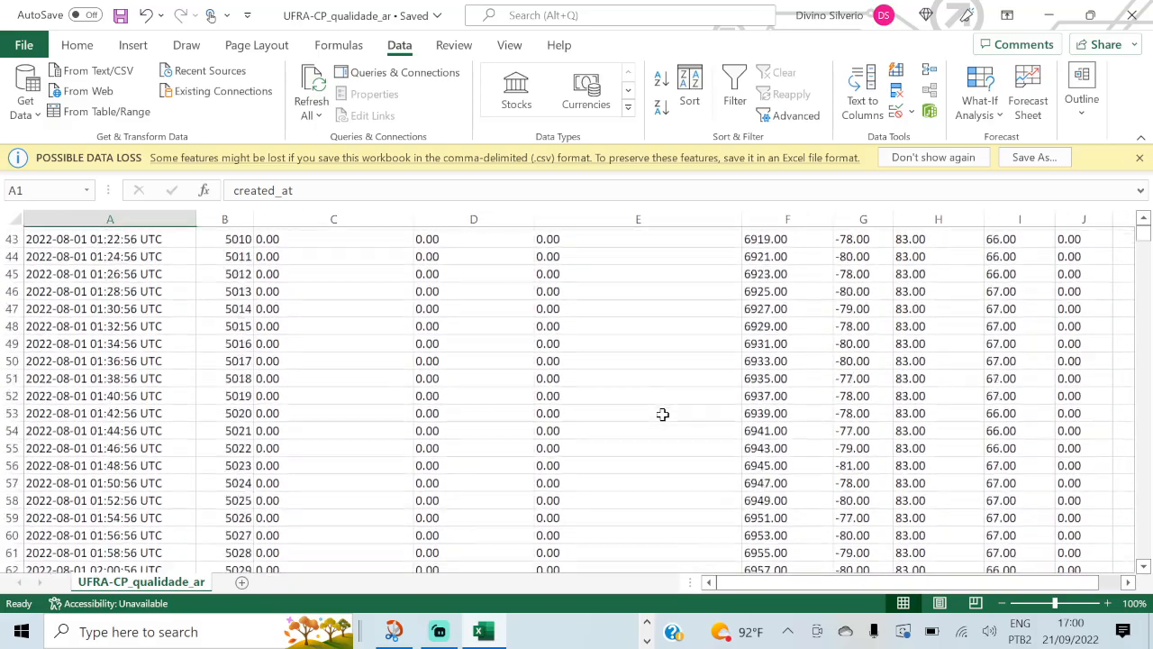
{"action": "scroll", "coordinate": [662, 414], "scroll_direction": "down", "scroll_amount": 20}
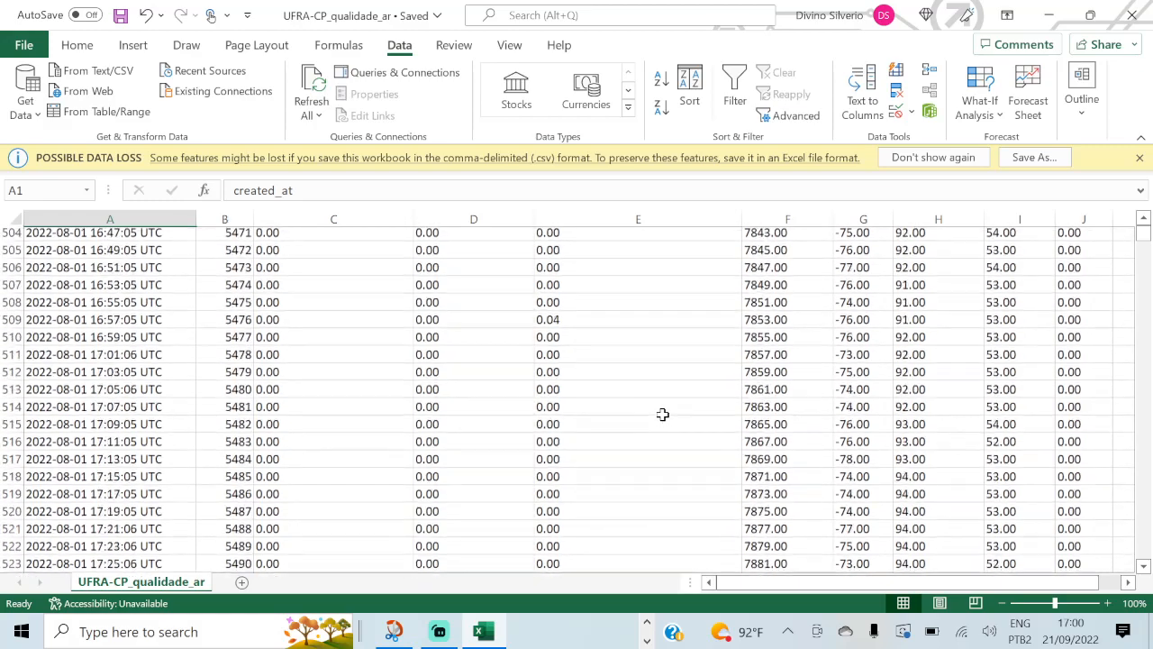
- Check the sensor records further down, past row 7500, and save and close the UFRA-CP_qualidade_ar workbook
{"action": "scroll", "coordinate": [662, 414], "scroll_direction": "down", "scroll_amount": 5}
{"action": "left_click_drag", "start_coordinate": [1144, 238], "coordinate": [1145, 295]}
{"action": "left_click", "coordinate": [610, 375]}
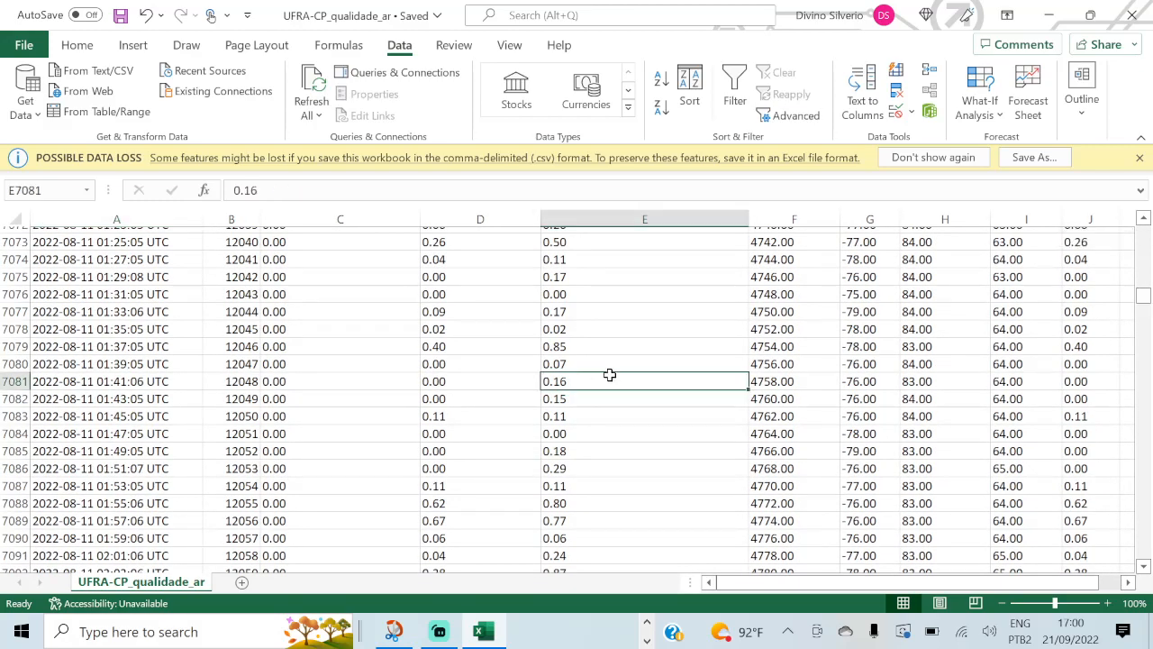
{"action": "scroll", "coordinate": [646, 488], "scroll_direction": "down", "scroll_amount": 20}
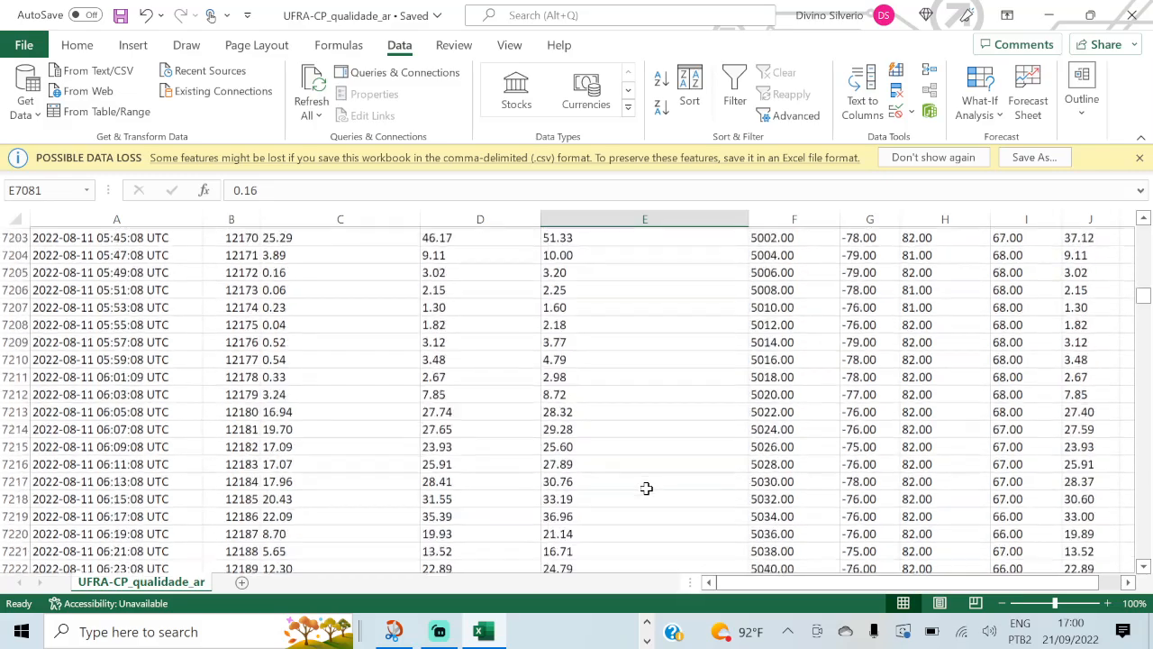
{"action": "scroll", "coordinate": [646, 488], "scroll_direction": "down", "scroll_amount": 20}
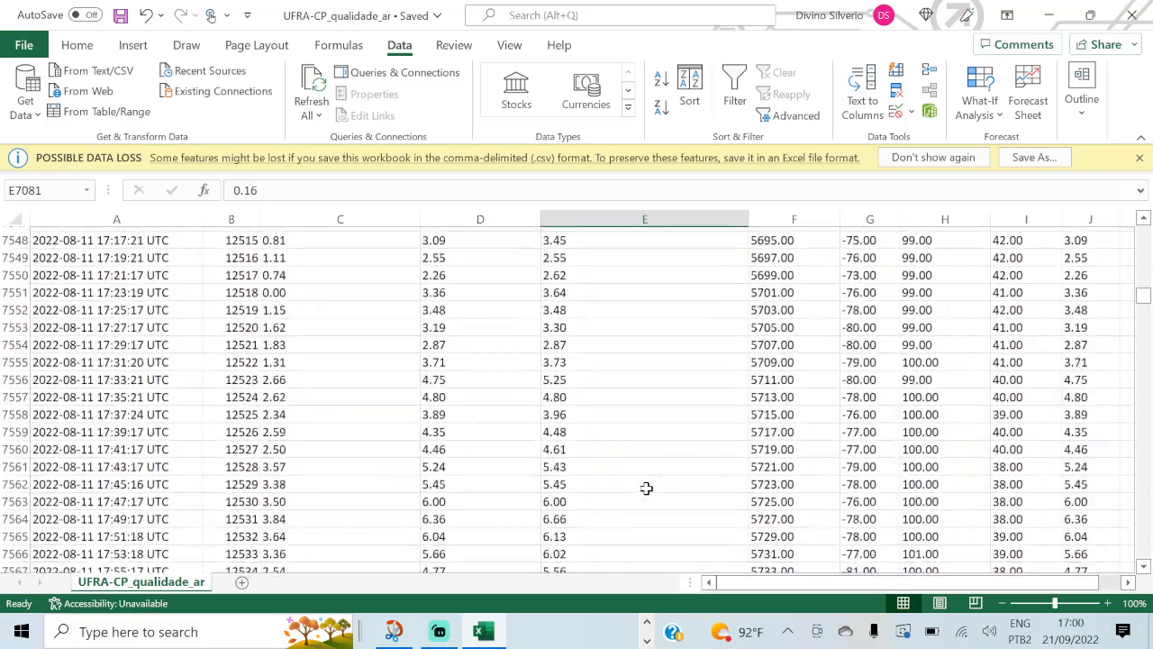
{"action": "scroll", "coordinate": [646, 488], "scroll_direction": "down", "scroll_amount": 9}
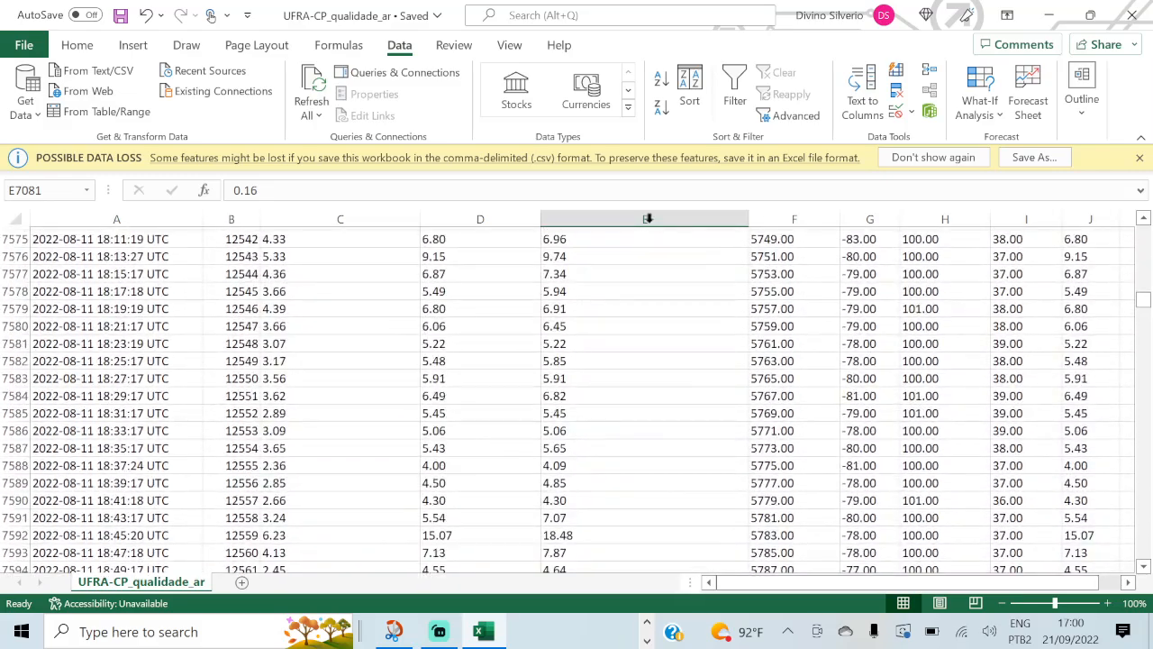
{"action": "left_click", "coordinate": [120, 15]}
{"action": "left_click", "coordinate": [1133, 15]}
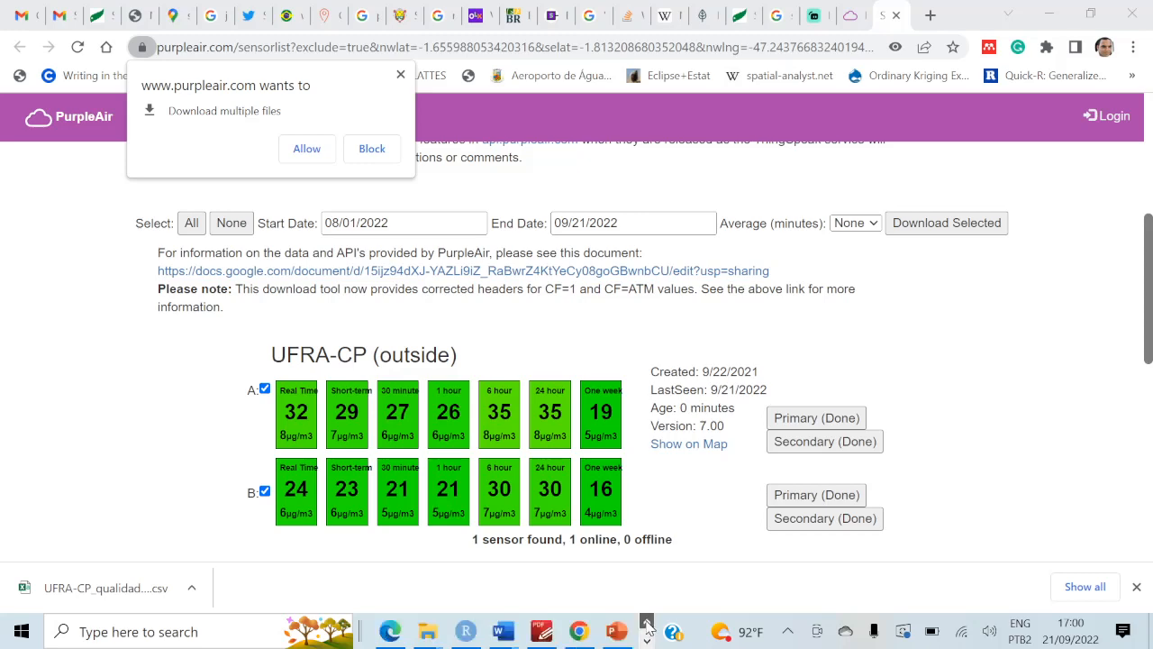
- Switch to RStudio and create a new blank R script
{"action": "left_click", "coordinate": [466, 632]}
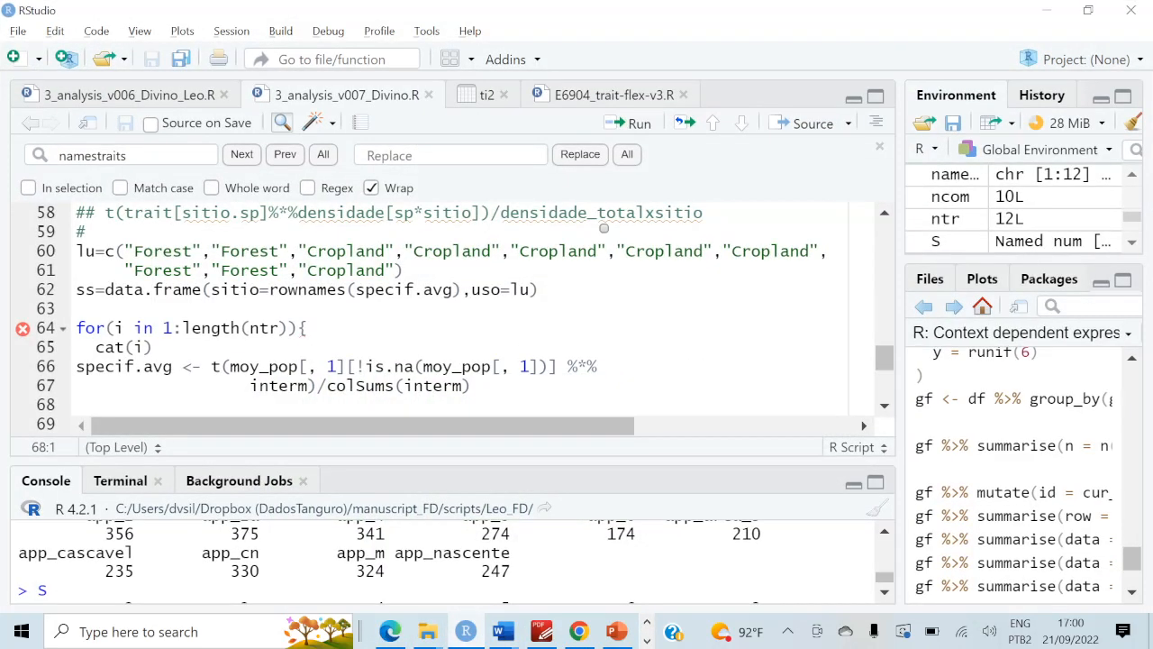
{"action": "left_click", "coordinate": [39, 59]}
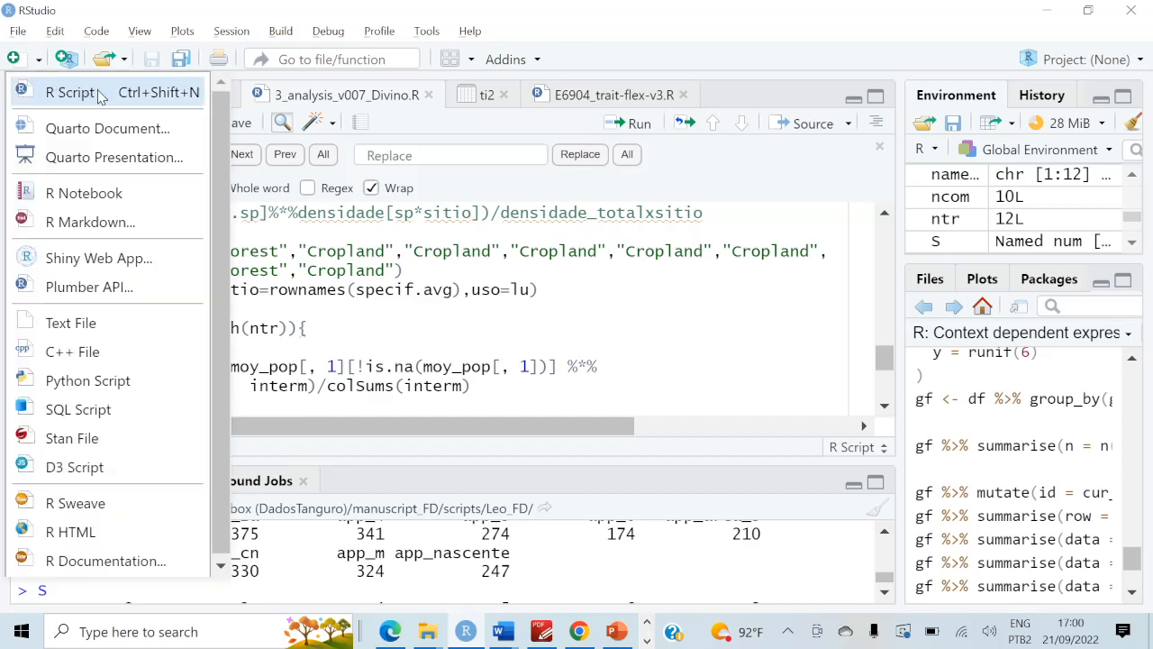
{"action": "left_click", "coordinate": [72, 92]}
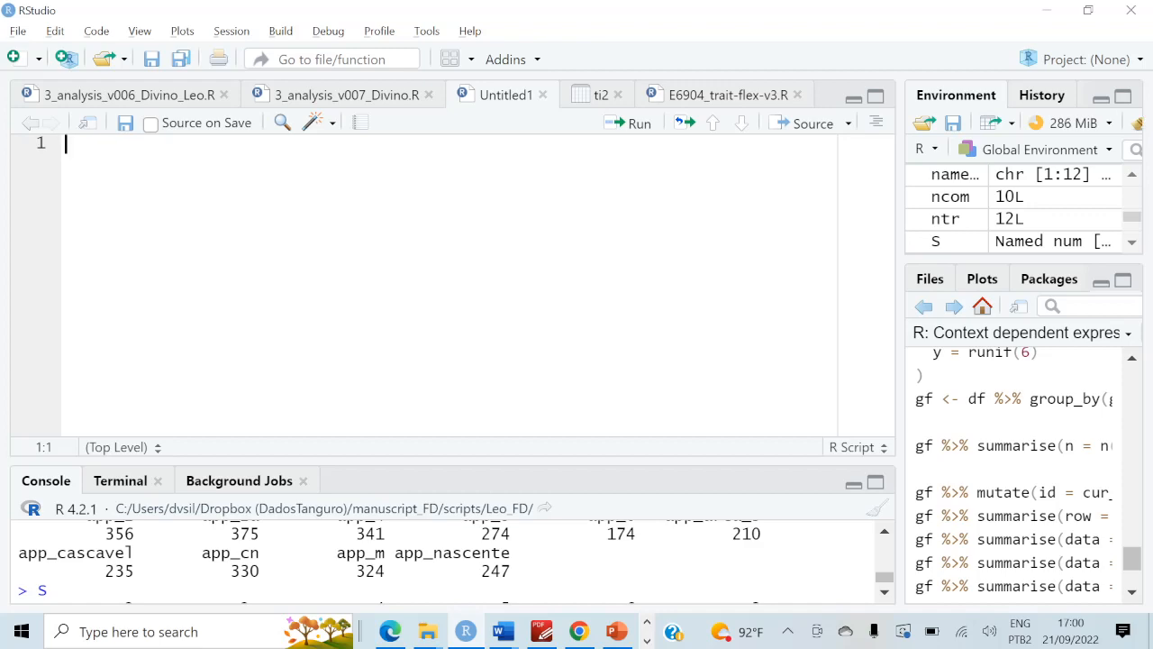
- Copy the path of the dados_sensor_ar folder from File Explorer and paste it in quotes into a setwd() call on line 2 of the R script
{"action": "key", "text": "alt+Tab"}
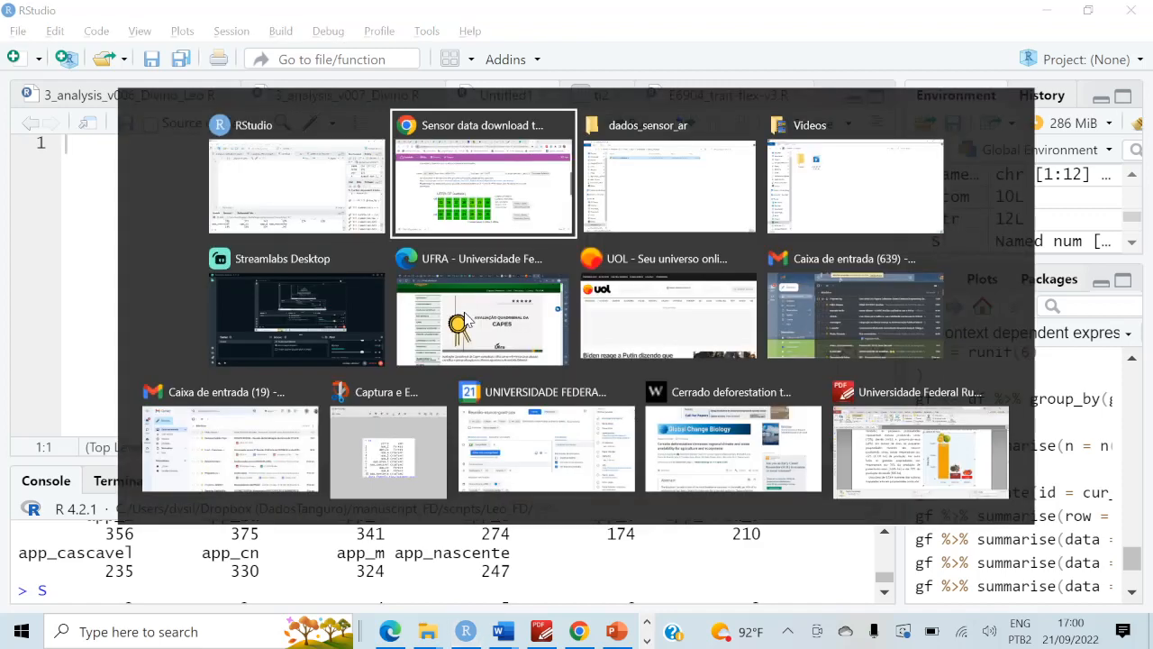
{"action": "key", "text": "alt+Tab"}
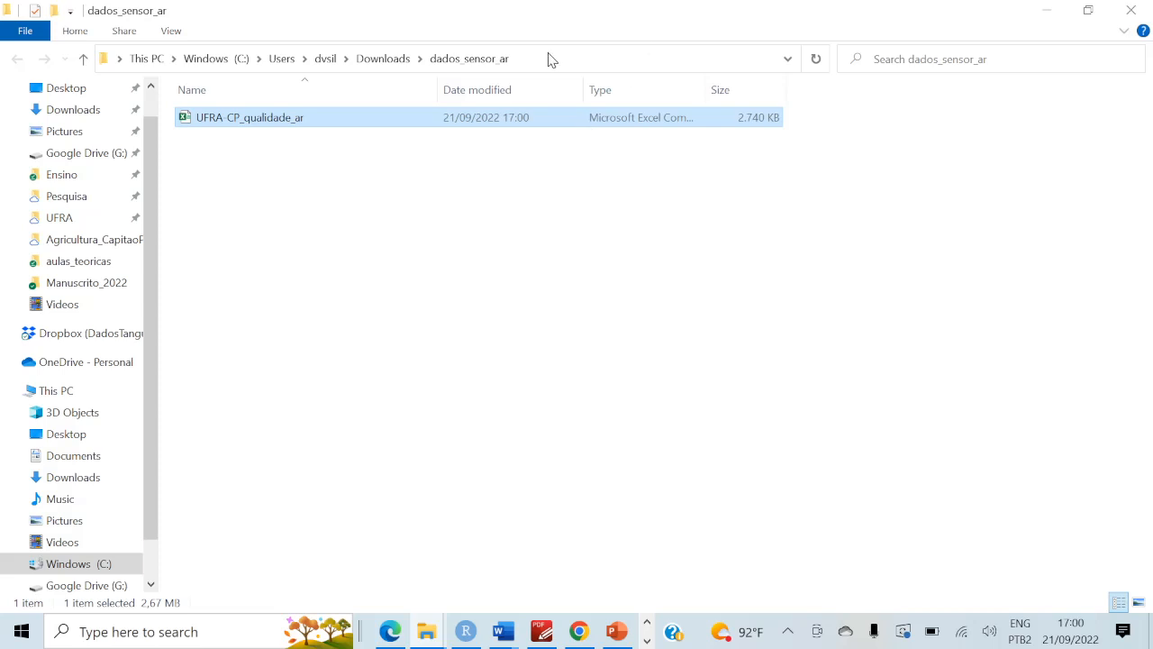
{"action": "left_click", "coordinate": [552, 59]}
{"action": "key", "text": "ctrl+c"}
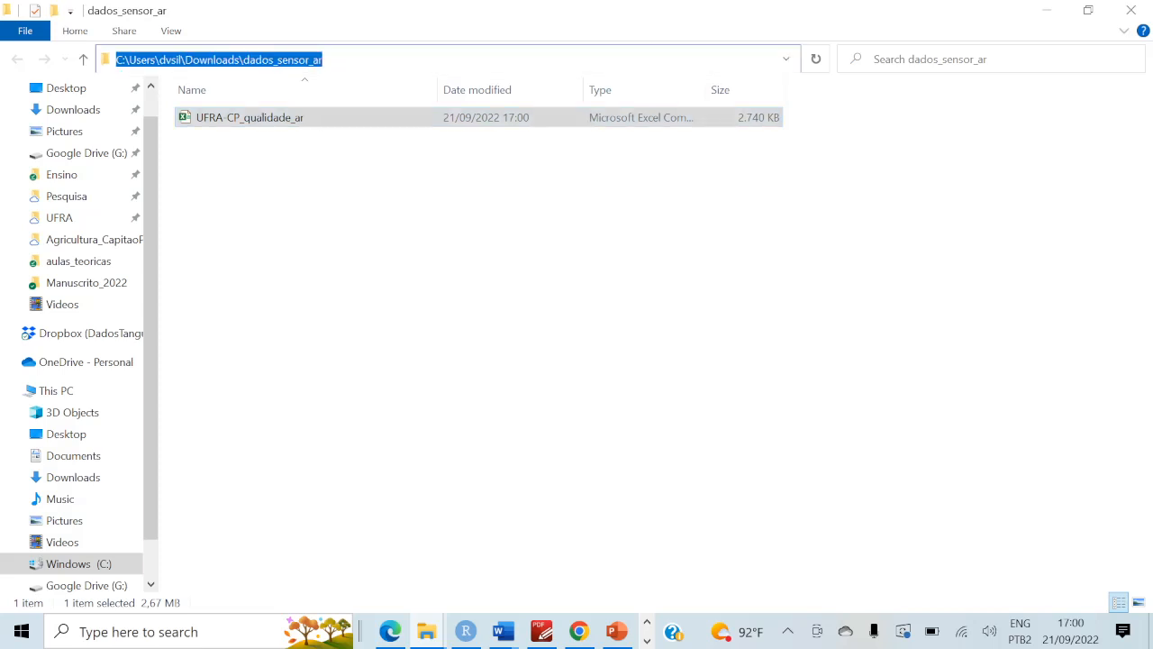
{"action": "key", "text": "alt+Tab"}
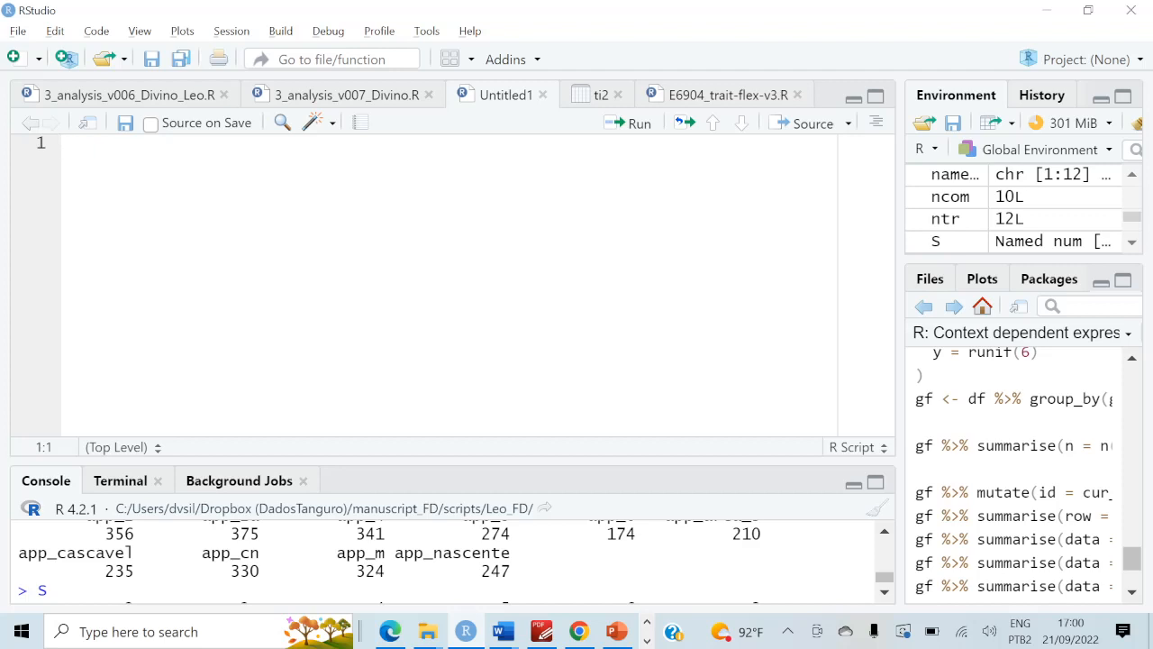
{"action": "key", "text": "Return"}
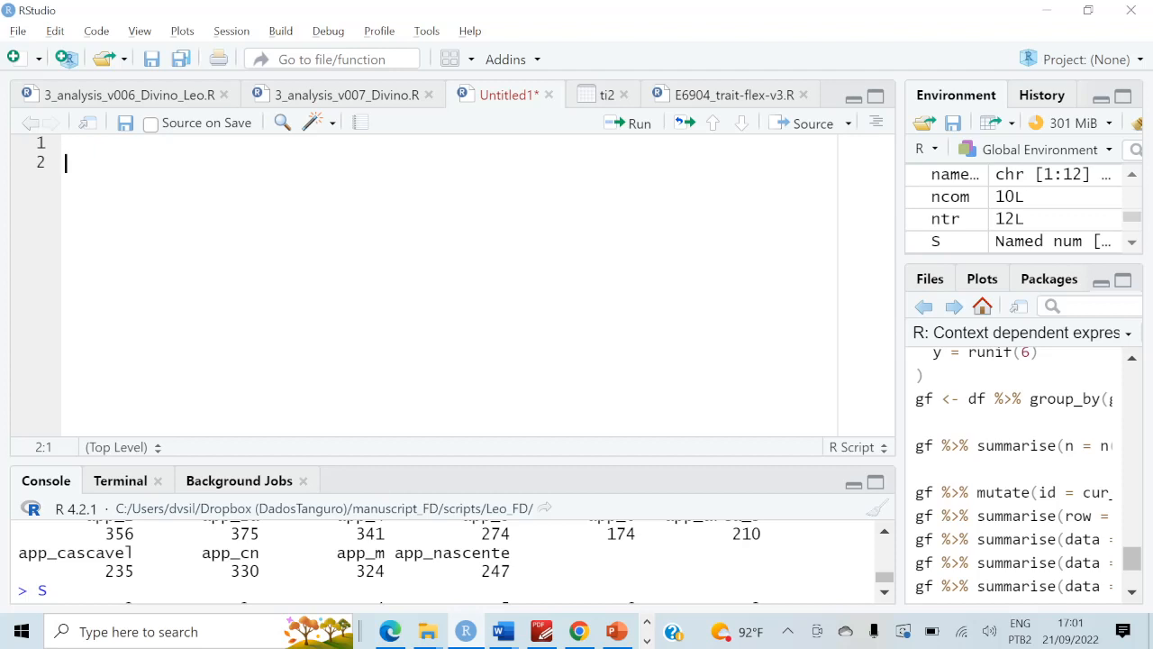
{"action": "type", "text": "setwd(\""}
{"action": "key", "text": "ctrl+v"}
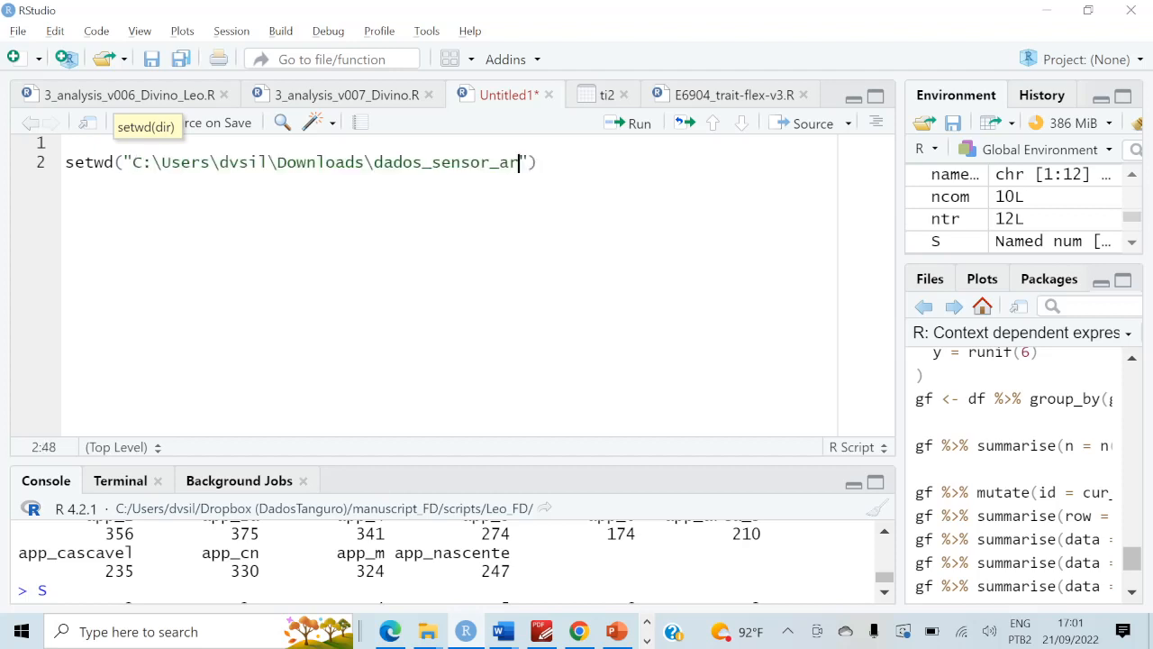
- Double every backslash in the setwd() path and run the line to make dados_sensor_ar the working directory
{"action": "left_click", "coordinate": [153, 163]}
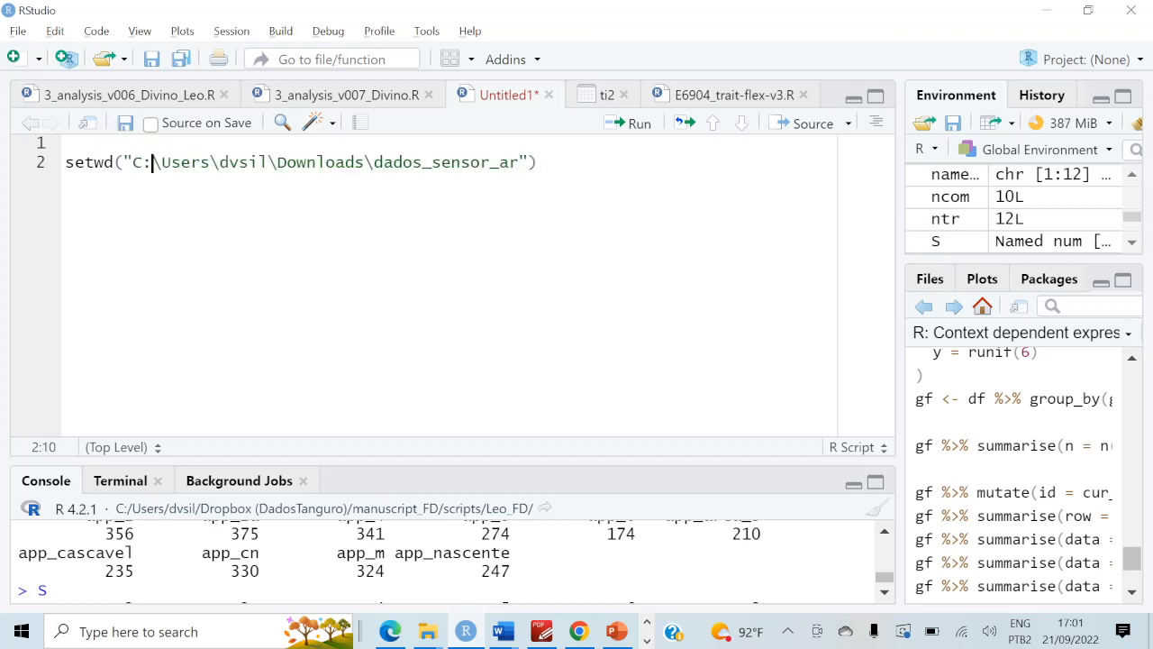
{"action": "type", "text": "\\"}
{"action": "key", "text": "Right"}
{"action": "key", "text": "Right"}
{"action": "key", "text": "Right"}
{"action": "key", "text": "Right"}
{"action": "key", "text": "Right"}
{"action": "key", "text": "Right"}
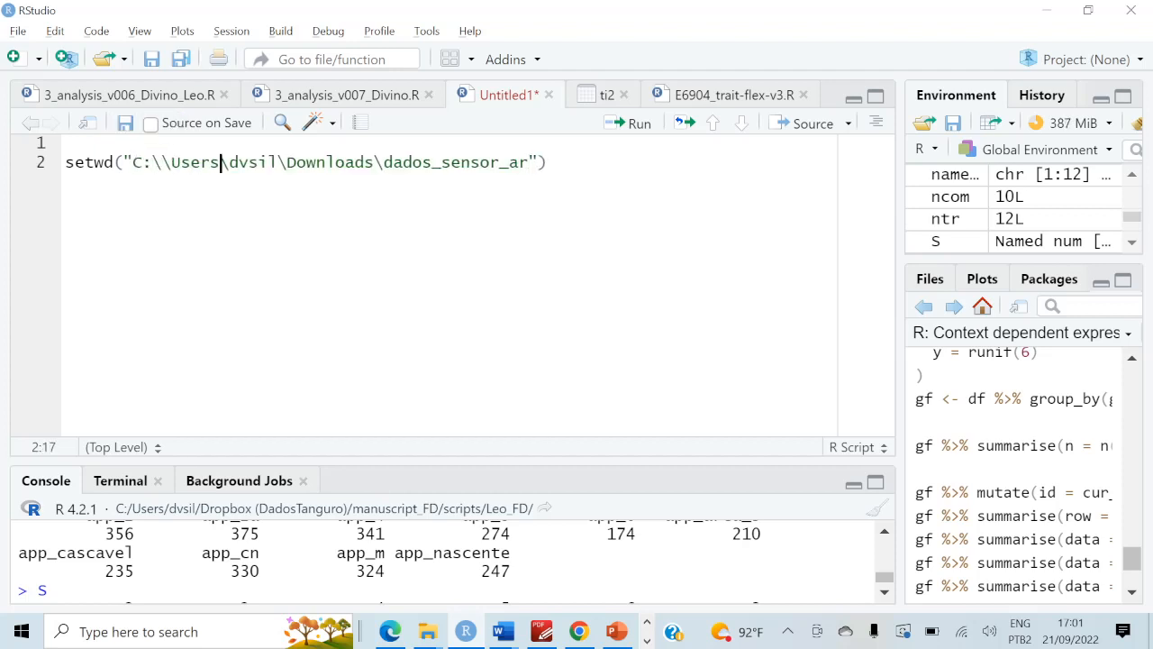
{"action": "type", "text": "\\"}
{"action": "key", "text": "Right"}
{"action": "key", "text": "Right"}
{"action": "key", "text": "Right"}
{"action": "key", "text": "Right"}
{"action": "key", "text": "Right"}
{"action": "key", "text": "Right"}
{"action": "type", "text": "\\"}
{"action": "key", "text": "Right"}
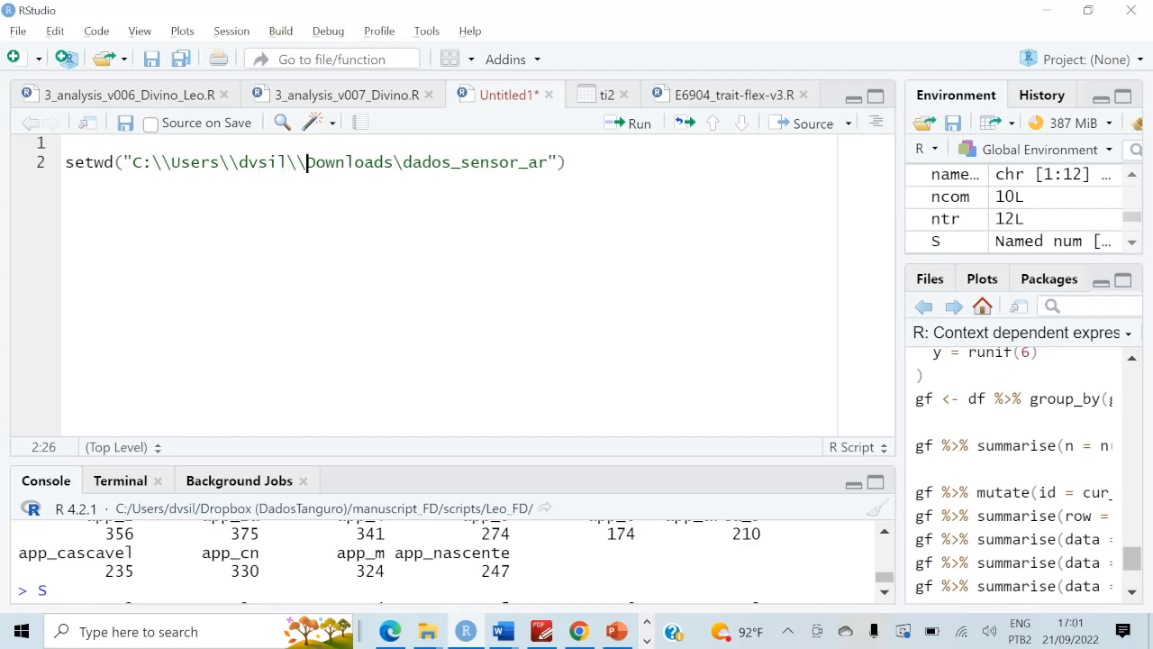
{"action": "key", "text": "Right"}
{"action": "key", "text": "Right"}
{"action": "key", "text": "Right"}
{"action": "key", "text": "Right"}
{"action": "key", "text": "Right"}
{"action": "key", "text": "Right"}
{"action": "key", "text": "Right"}
{"action": "key", "text": "Right"}
{"action": "key", "text": "Right"}
{"action": "type", "text": "\\"}
{"action": "key", "text": "ctrl+Return"}
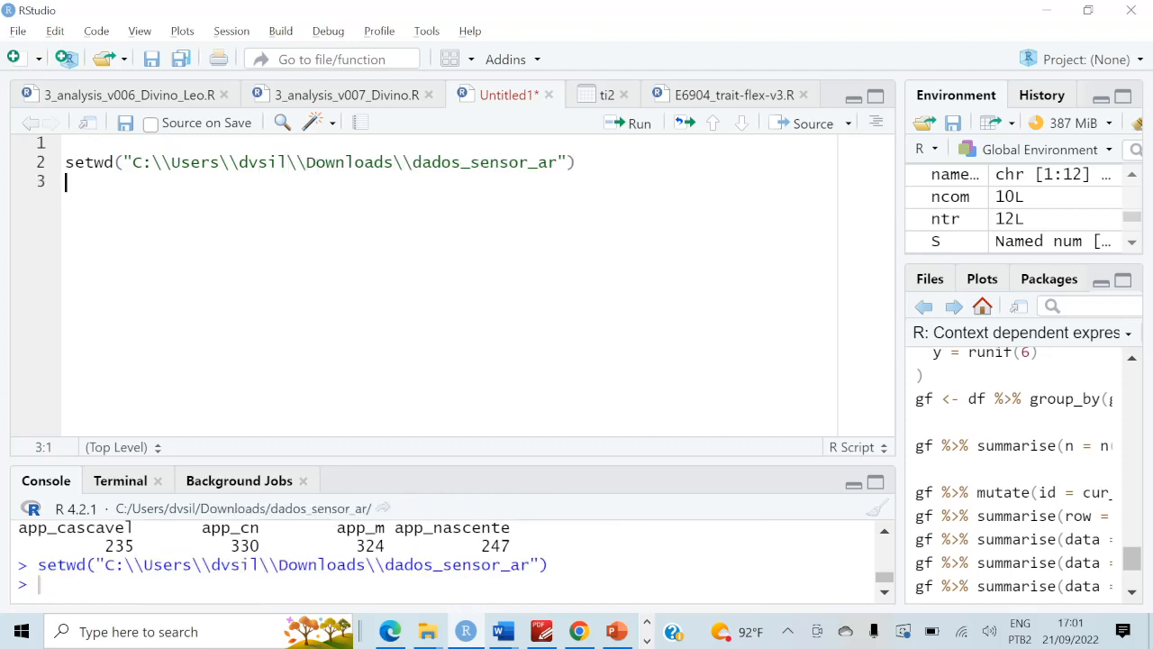
- Add and run dir() to list the folder's files, and select the quoted CSV file name in the output for copying
{"action": "type", "text": "dir("}
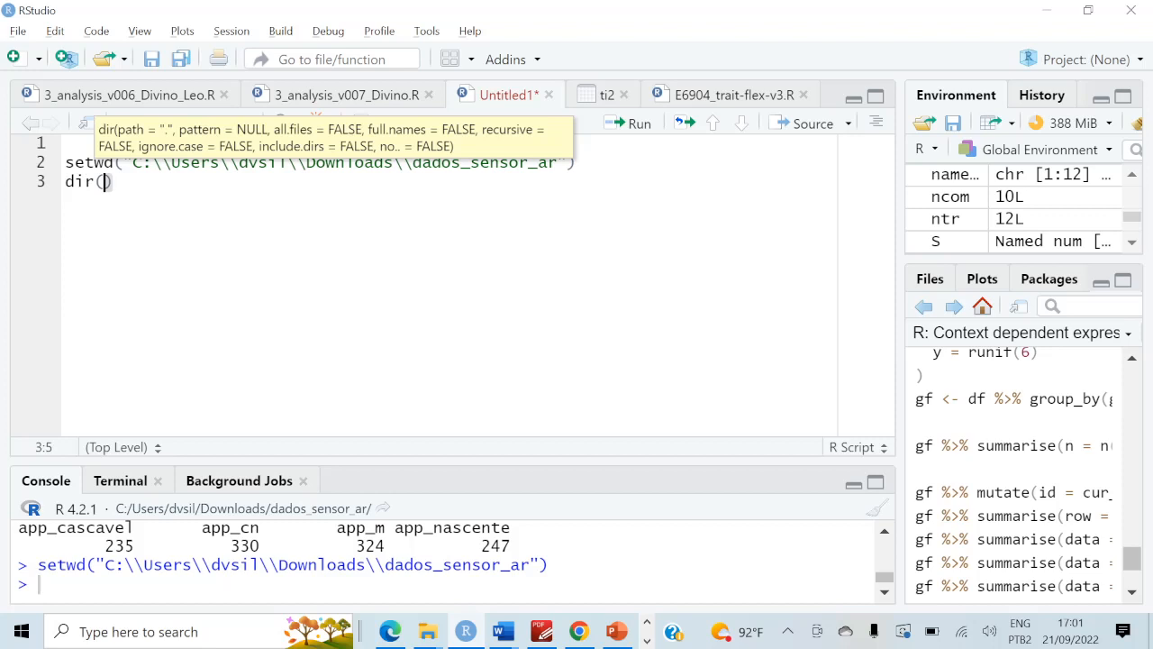
{"action": "key", "text": "ctrl+Return"}
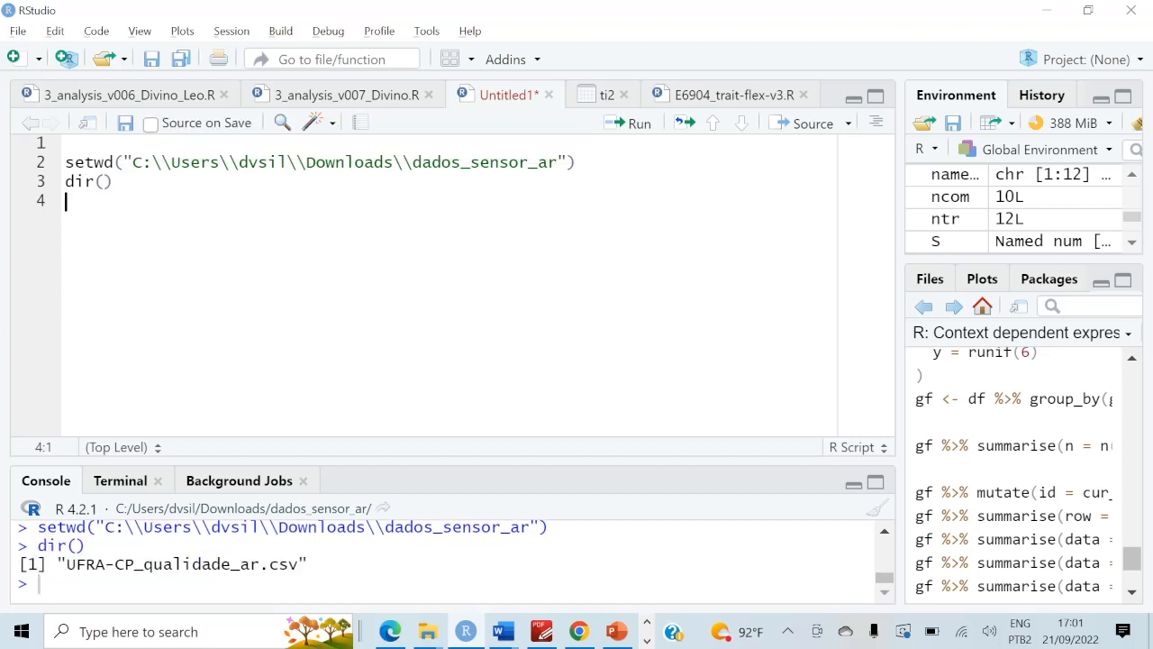
{"action": "left_click_drag", "start_coordinate": [48, 563], "coordinate": [308, 563]}
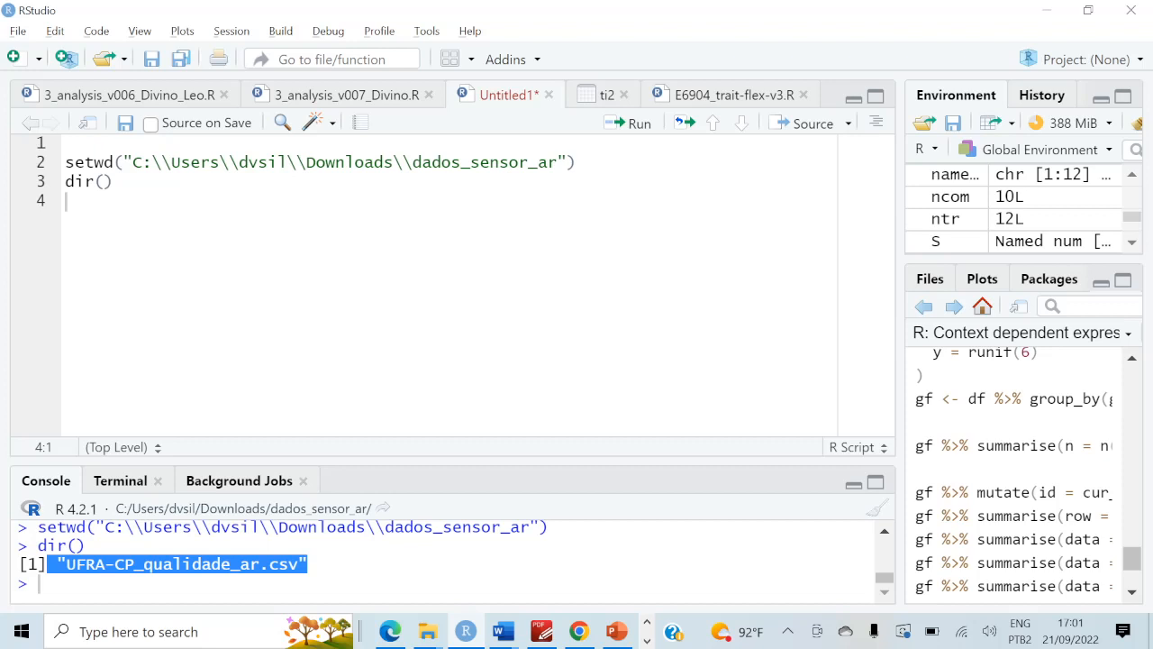
- Read "UFRA-CP_qualidade_ar.csv" into d with read.csv() on line 4, and preview it by running head(d)
{"action": "left_click", "coordinate": [68, 201]}
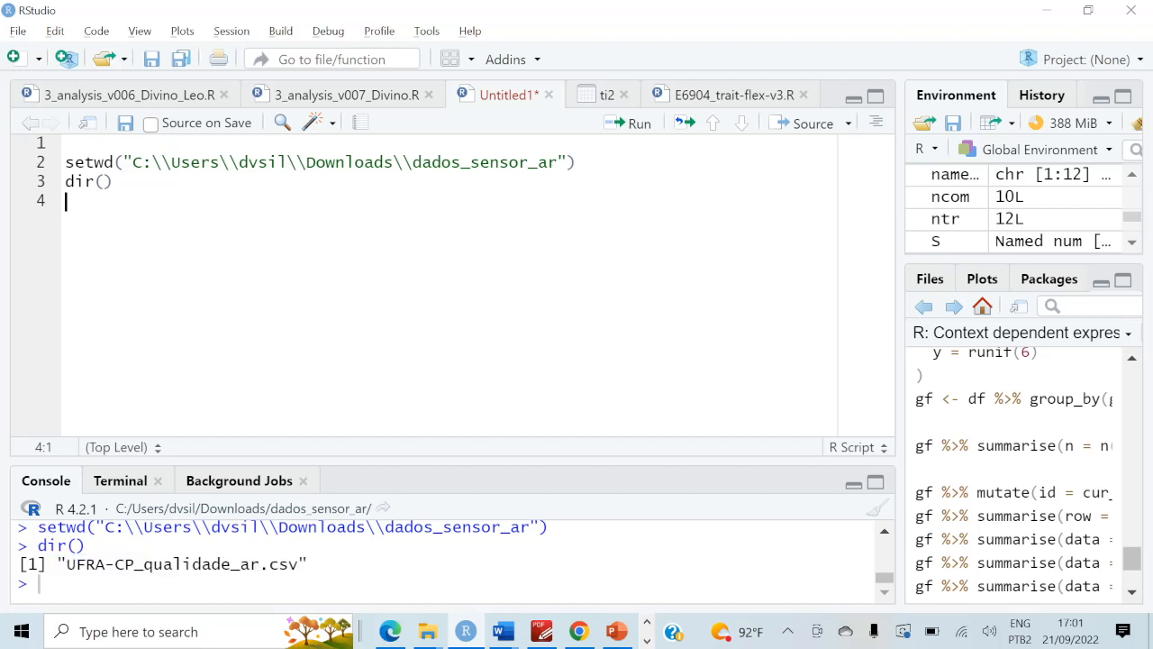
{"action": "type", "text": "d=read.c"}
{"action": "key", "text": "Return"}
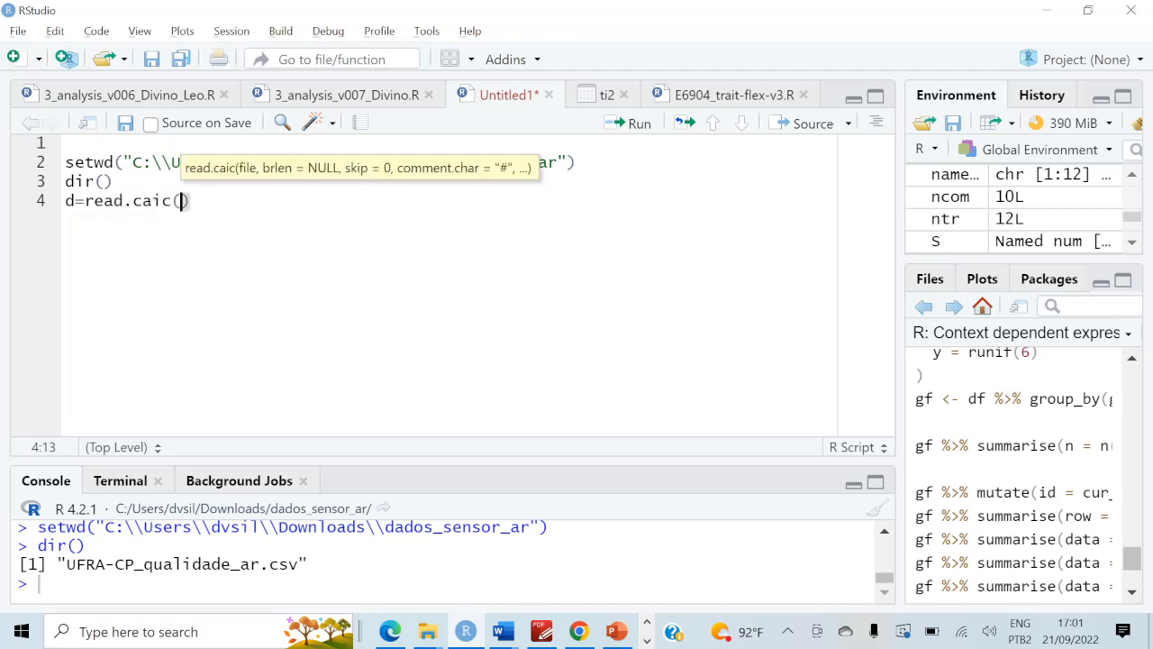
{"action": "key", "text": "BackSpace"}
{"action": "key", "text": "BackSpace"}
{"action": "key", "text": "BackSpace"}
{"action": "key", "text": "BackSpace"}
{"action": "type", "text": "sv"}
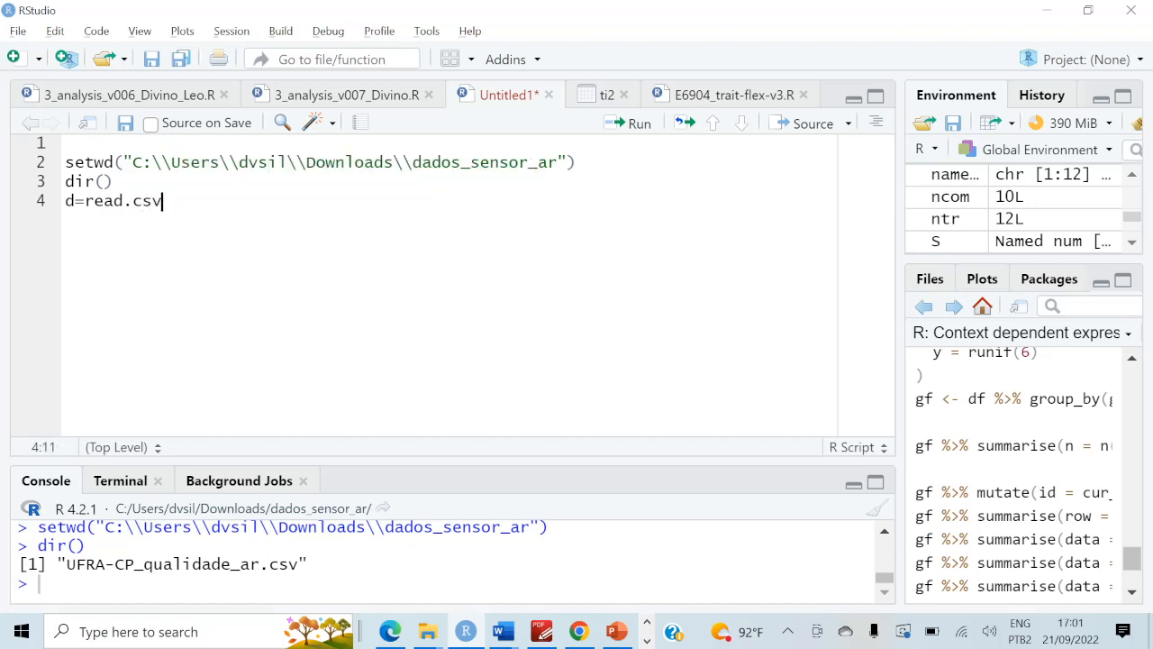
{"action": "key", "text": "Return"}
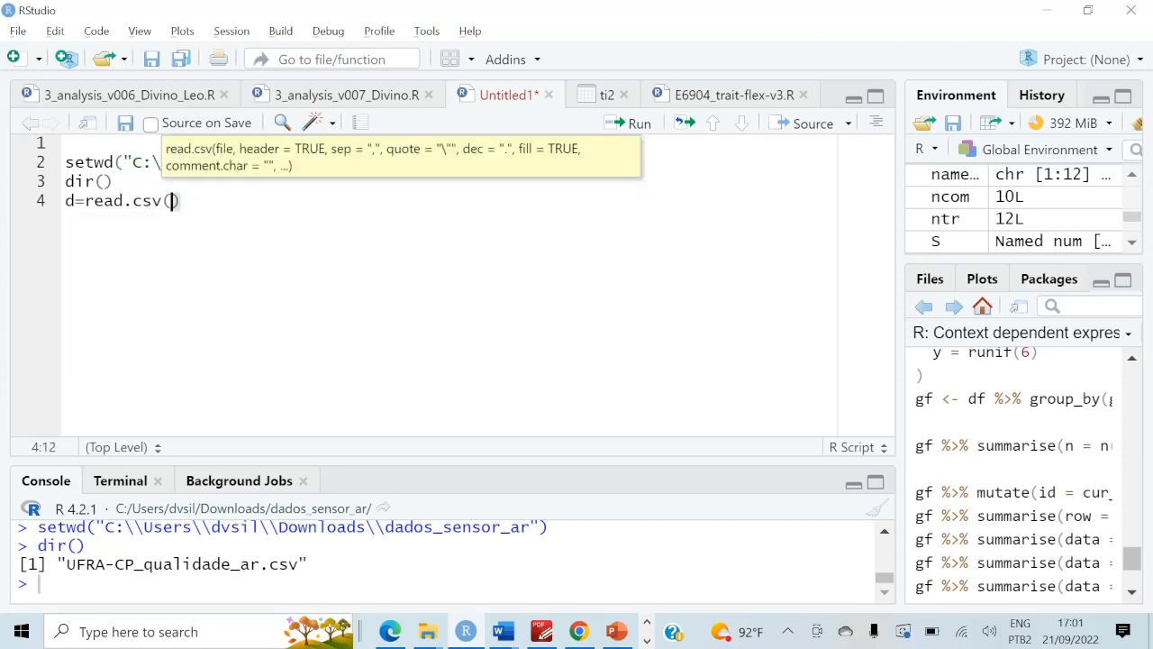
{"action": "type", "text": "\"UFRA-CP_qualidade_ar.csv\""}
{"action": "key", "text": "ctrl+Return"}
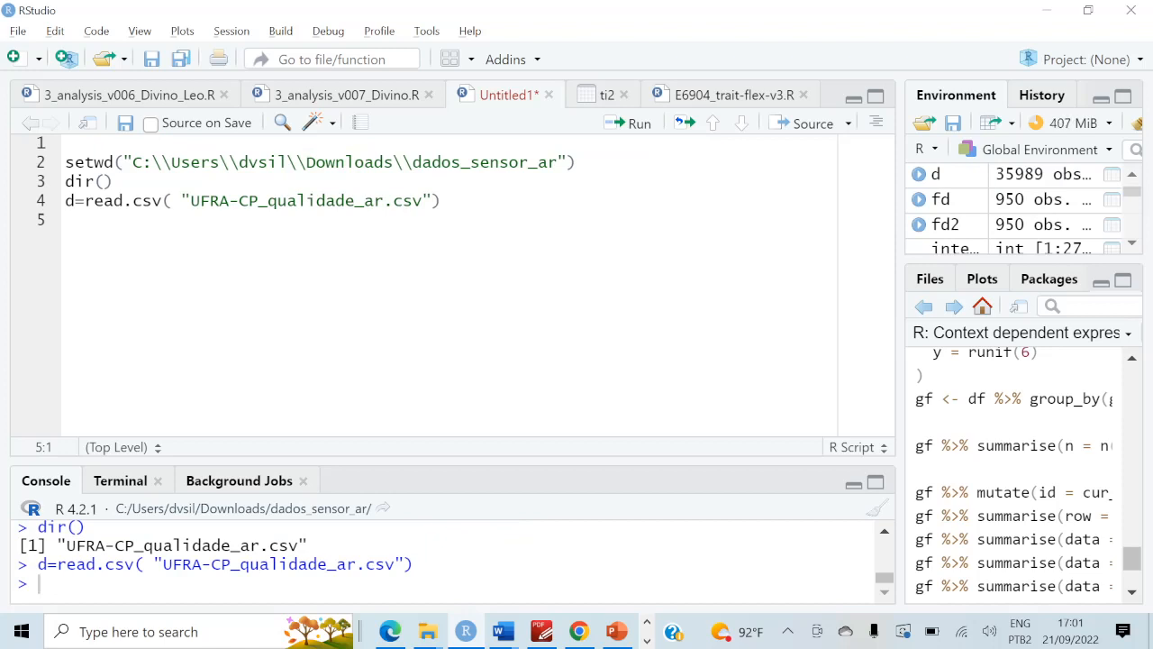
{"action": "type", "text": "head(d"}
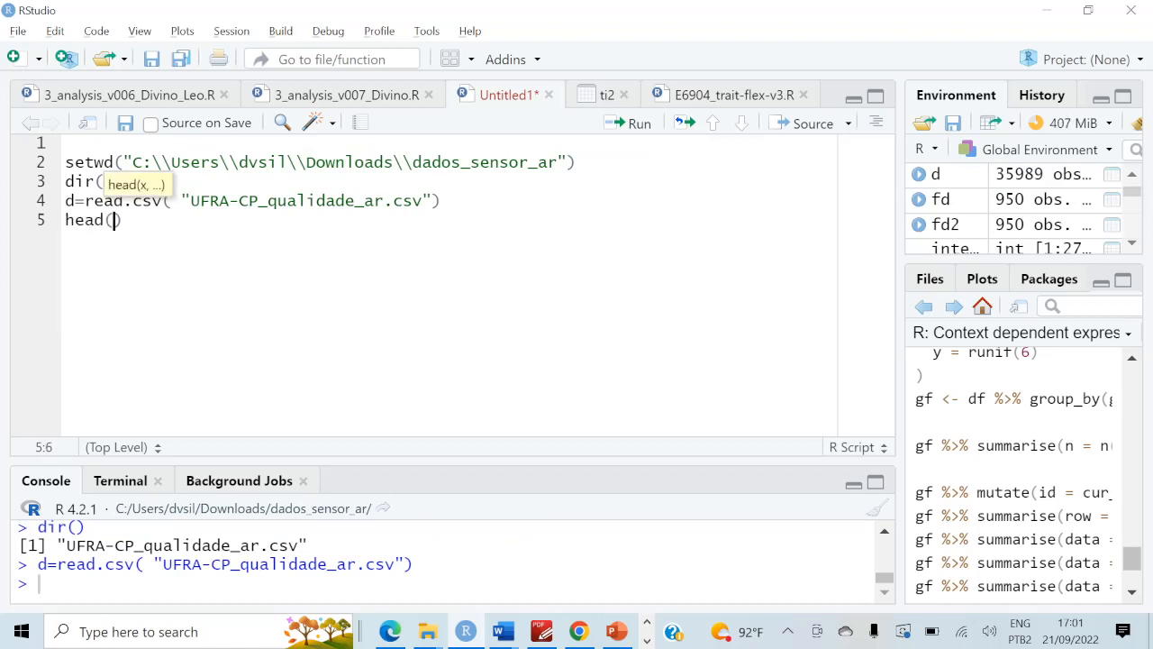
{"action": "key", "text": "ctrl+Return"}
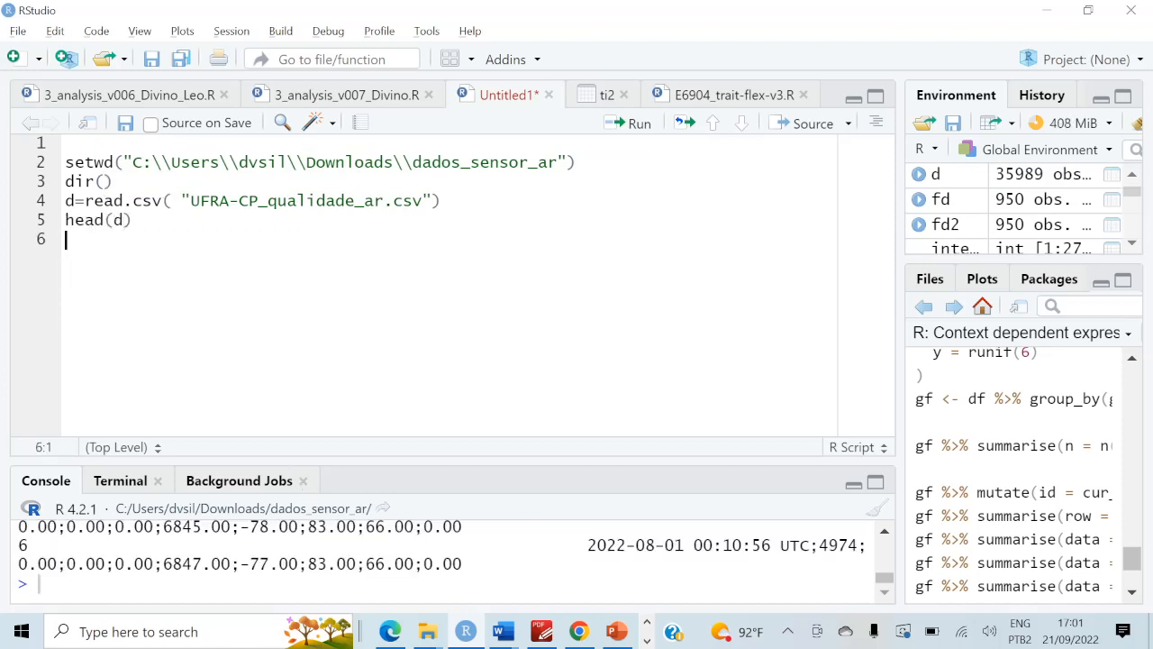
- Add sep = ";" to the read.csv() call, rerun it with head(d), and enlarge the console to show the preview
{"action": "left_click", "coordinate": [432, 201]}
{"action": "type", "text": ",sep"}
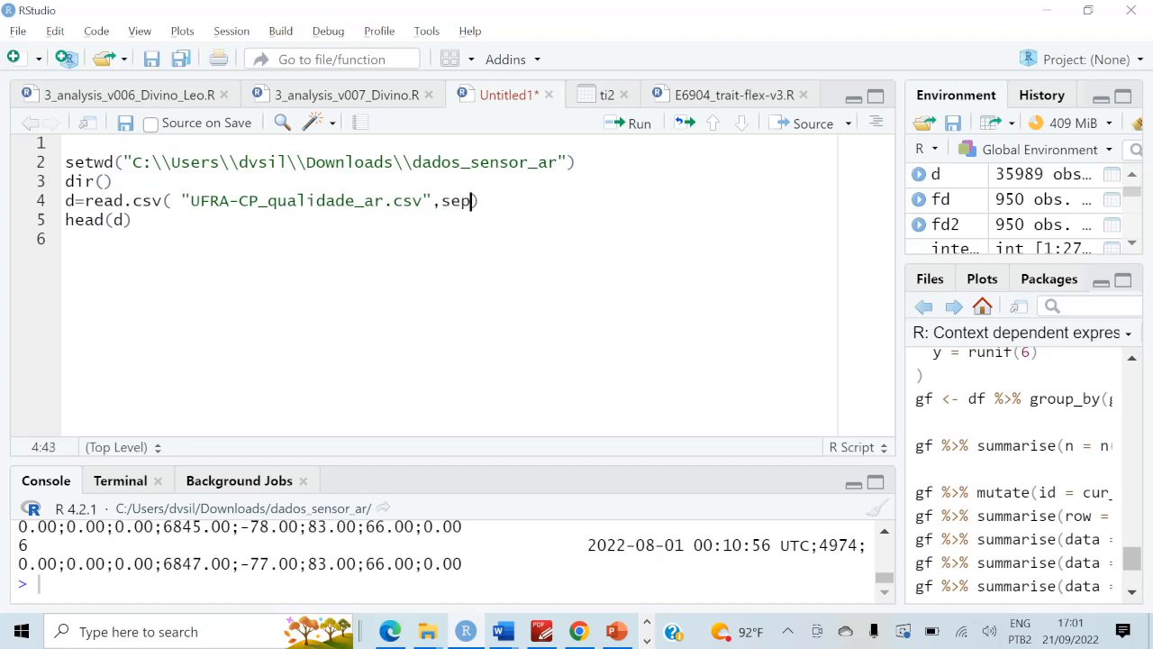
{"action": "key", "text": "Tab"}
{"action": "type", "text": "\";"}
{"action": "key", "text": "ctrl+Return"}
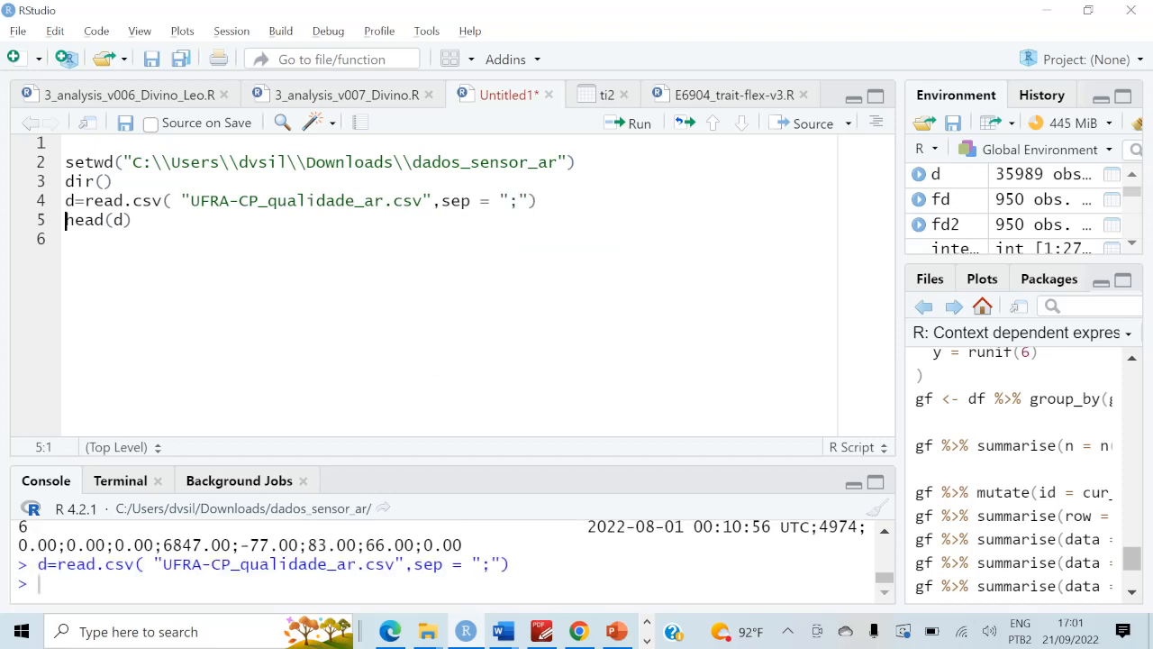
{"action": "key", "text": "ctrl+Return"}
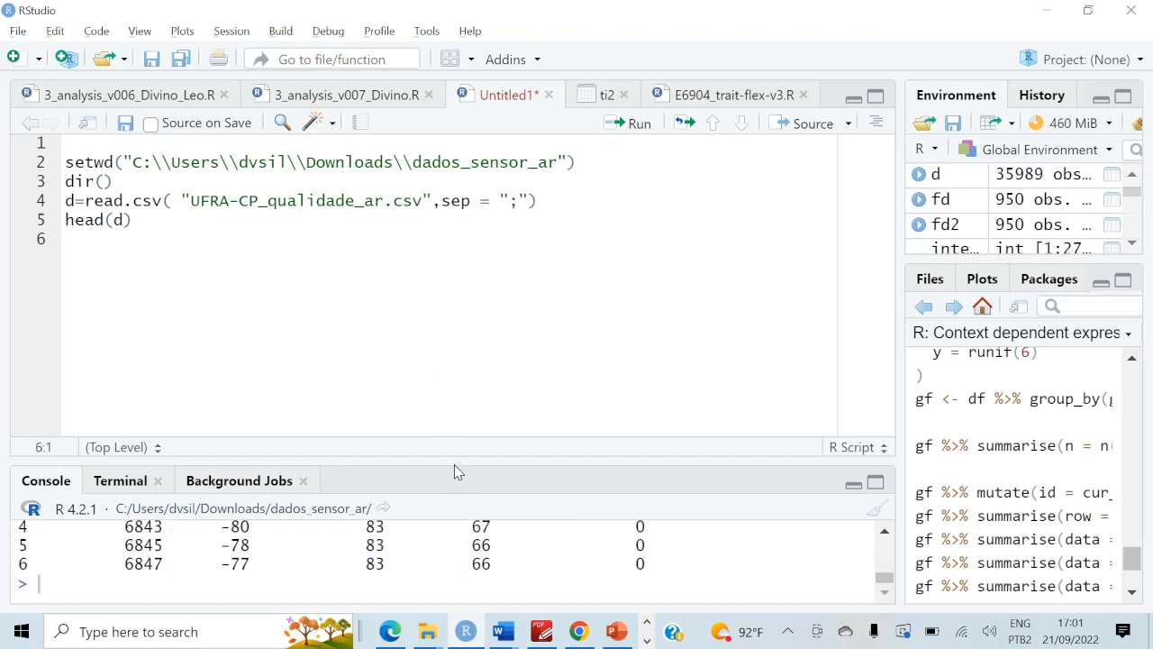
{"action": "left_click_drag", "start_coordinate": [453, 463], "coordinate": [412, 326]}
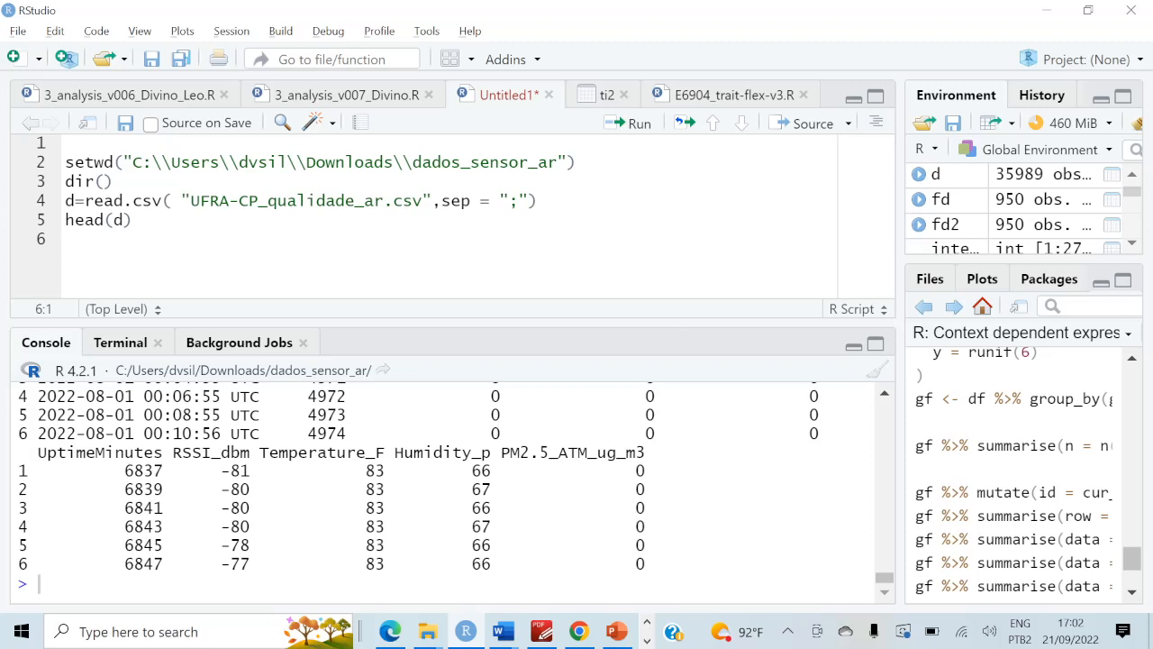
- Load the tidyverse package with library(tidyverse) on line 1, add a blank line below it, and return to the script's last line
{"action": "key", "text": "Up"}
{"action": "key", "text": "Up"}
{"action": "key", "text": "Up"}
{"action": "key", "text": "Up"}
{"action": "key", "text": "Up"}
{"action": "type", "text": "library"}
{"action": "key", "text": "BackSpace"}
{"action": "key", "text": "BackSpace"}
{"action": "key", "text": "BackSpace"}
{"action": "key", "text": "BackSpace"}
{"action": "type", "text": "ra"}
{"action": "key", "text": "Tab"}
{"action": "type", "text": "tidyv"}
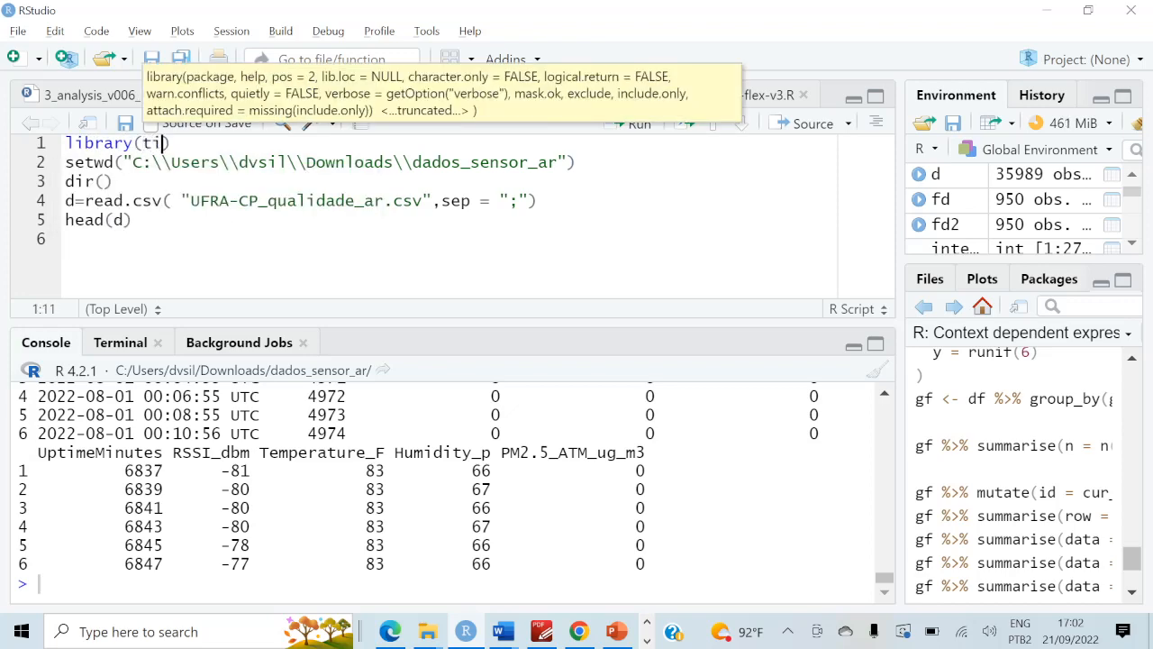
{"action": "type", "text": "erse"}
{"action": "key", "text": "Tab"}
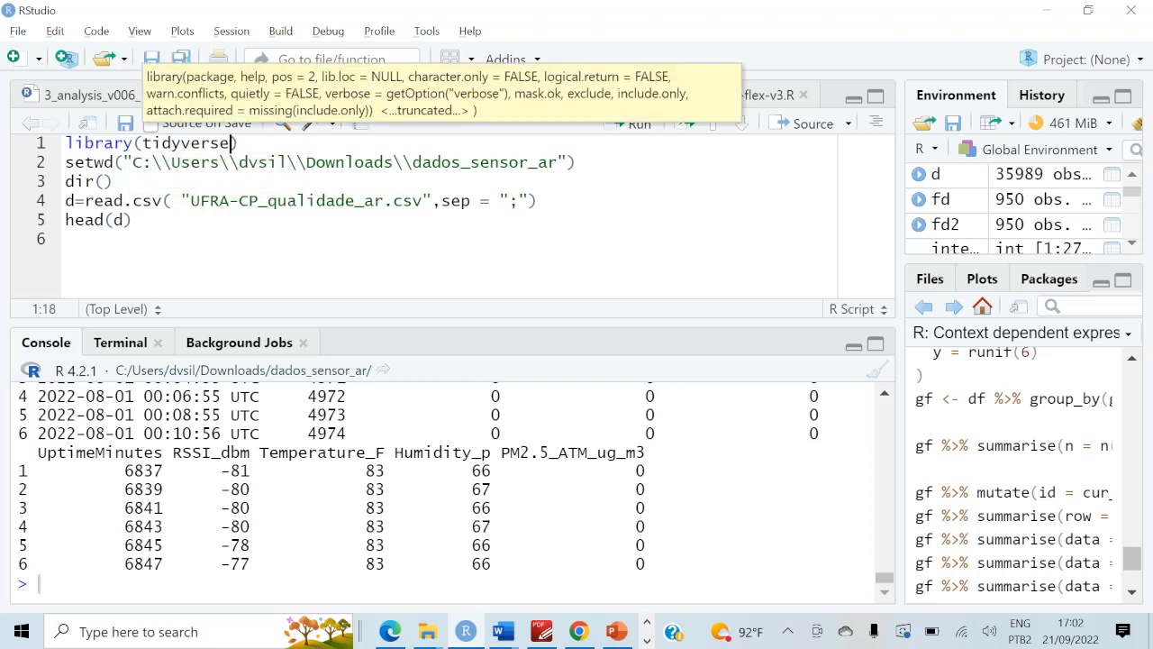
{"action": "key", "text": "ctrl+Return"}
{"action": "key", "text": "Return"}
{"action": "key", "text": "Down"}
{"action": "key", "text": "Down"}
{"action": "key", "text": "Down"}
{"action": "key", "text": "Down"}
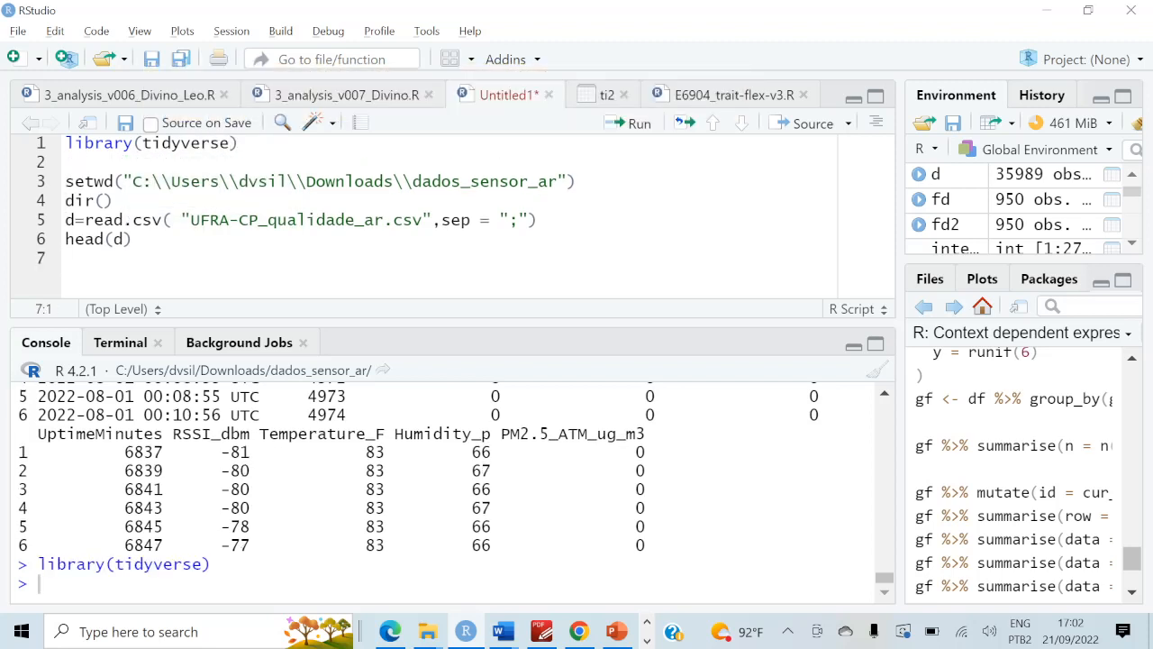
- Add library(lubridate) on line 2 below the tidyverse call and run it to load the package
{"action": "key", "text": "Return"}
{"action": "key", "text": "BackSpace"}
{"action": "key", "text": "Up"}
{"action": "key", "text": "Up"}
{"action": "key", "text": "Up"}
{"action": "key", "text": "Up"}
{"action": "key", "text": "Up"}
{"action": "type", "text": "libra"}
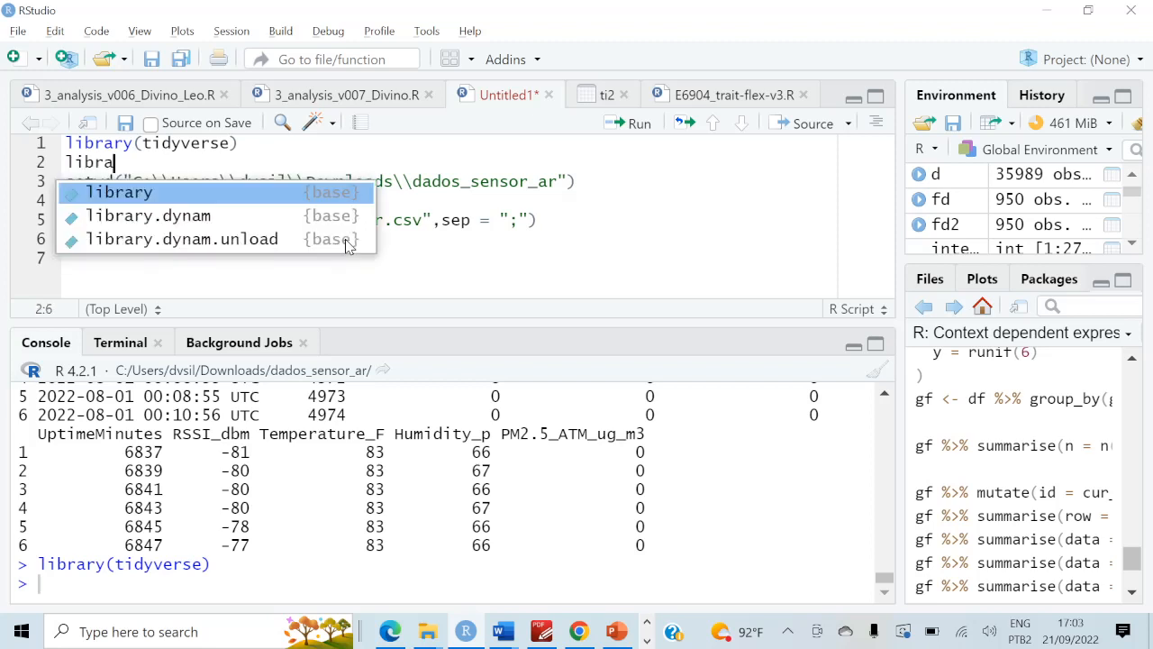
{"action": "key", "text": "Tab"}
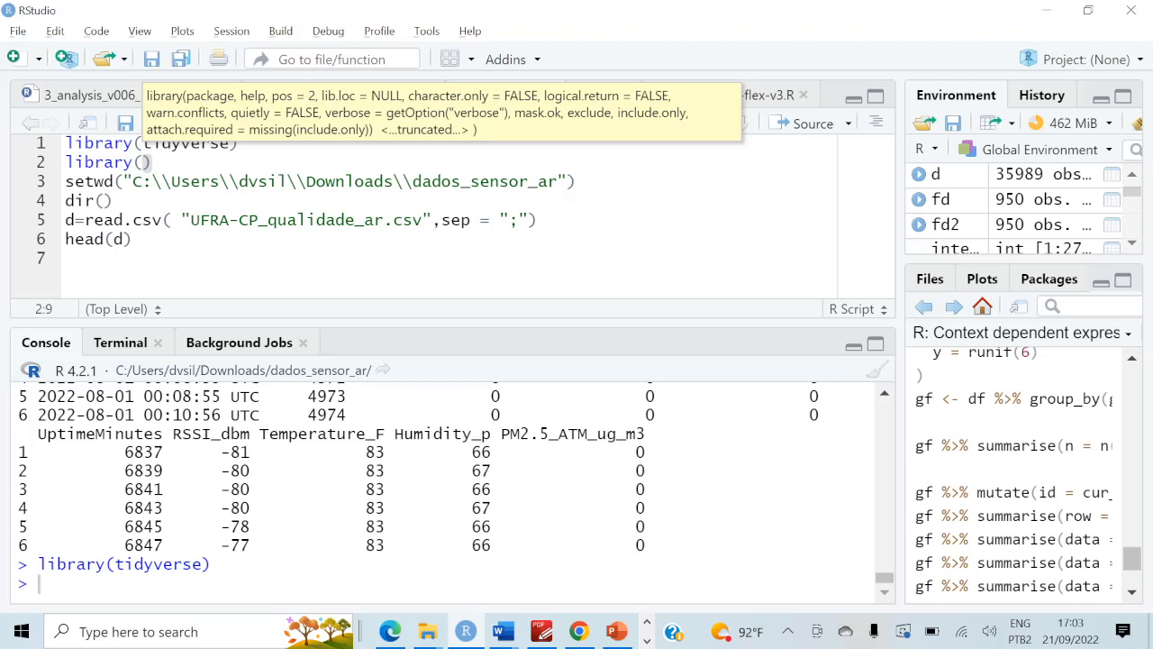
{"action": "type", "text": "lubr"}
{"action": "key", "text": "Tab"}
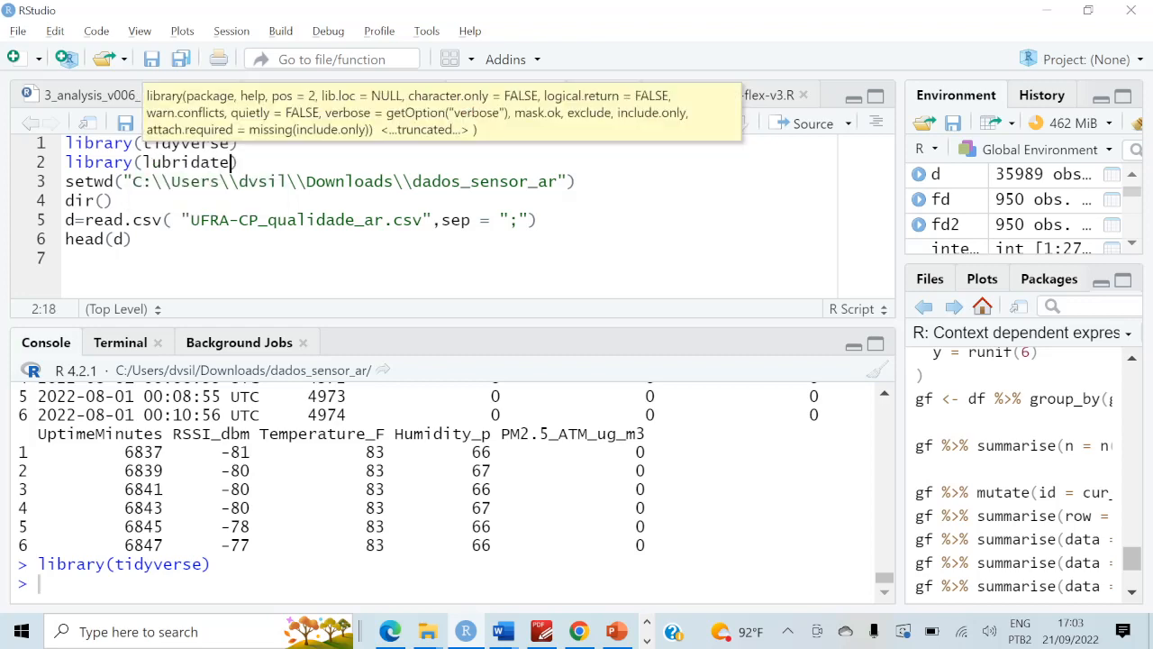
{"action": "key", "text": "ctrl+Return"}
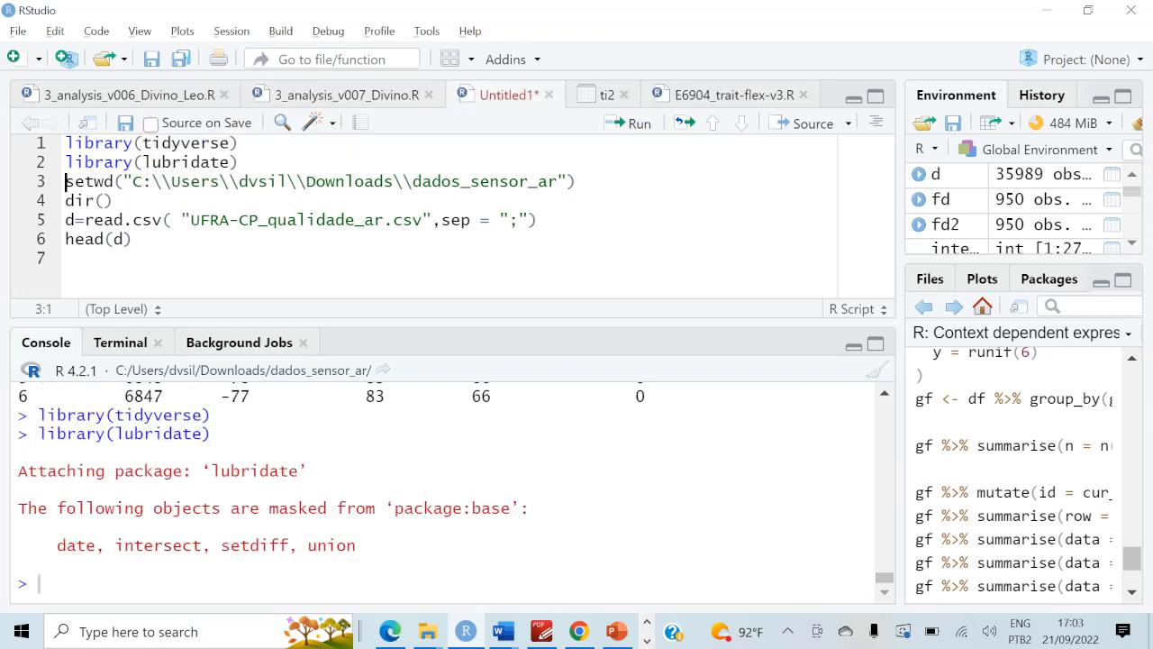
- Start a plot call ggplot(d,aes()) on line 8, leaving a blank line after head(d)
{"action": "key", "text": "Down"}
{"action": "key", "text": "Down"}
{"action": "key", "text": "Down"}
{"action": "key", "text": "Down"}
{"action": "key", "text": "Return"}
{"action": "type", "text": "ggplot("}
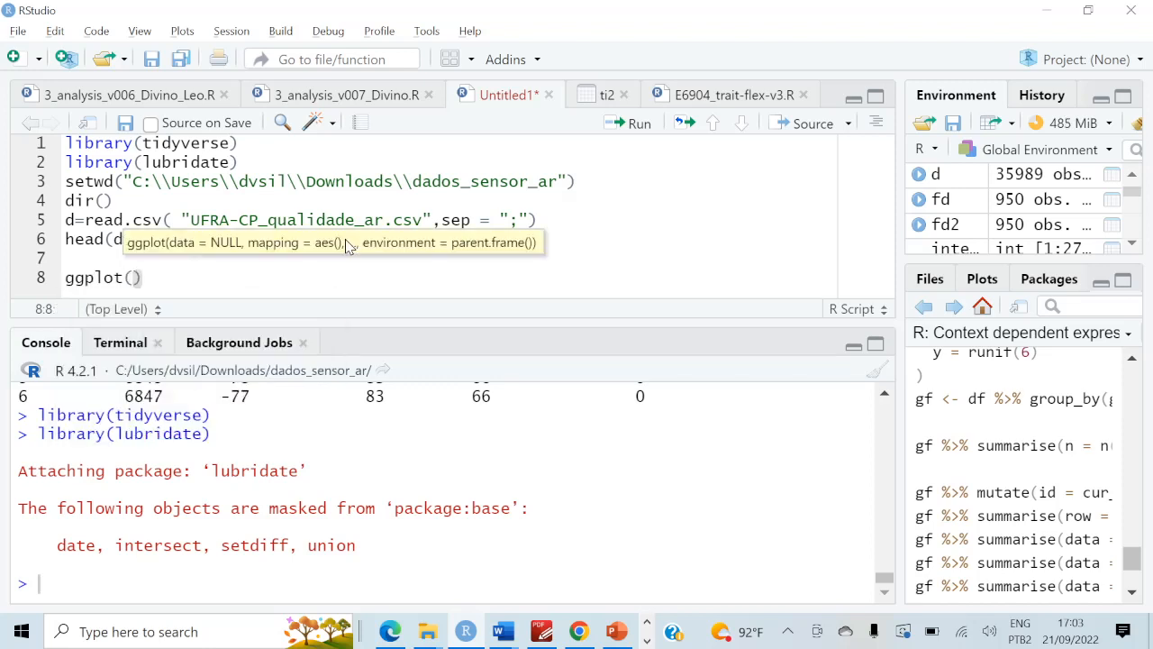
{"action": "key", "text": "BackSpace"}
{"action": "type", "text": "(d,aes("}
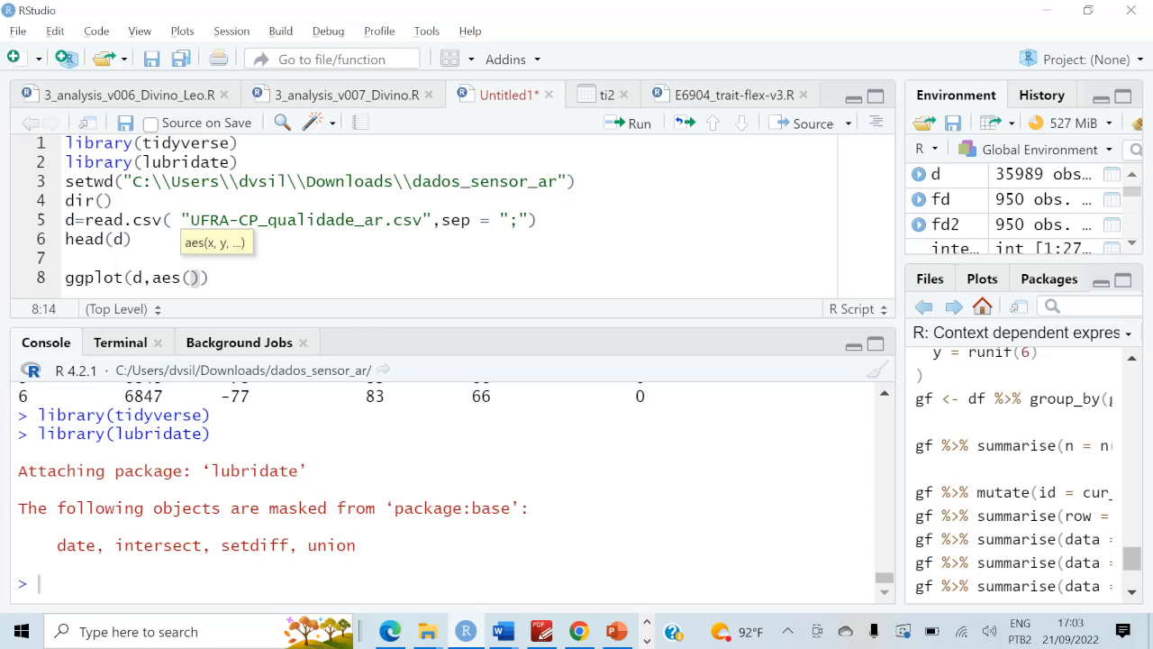
- Review the head(d) preview in the console, and run summary(d) there to examine each column's type and statistics
{"action": "left_click", "coordinate": [67, 259]}
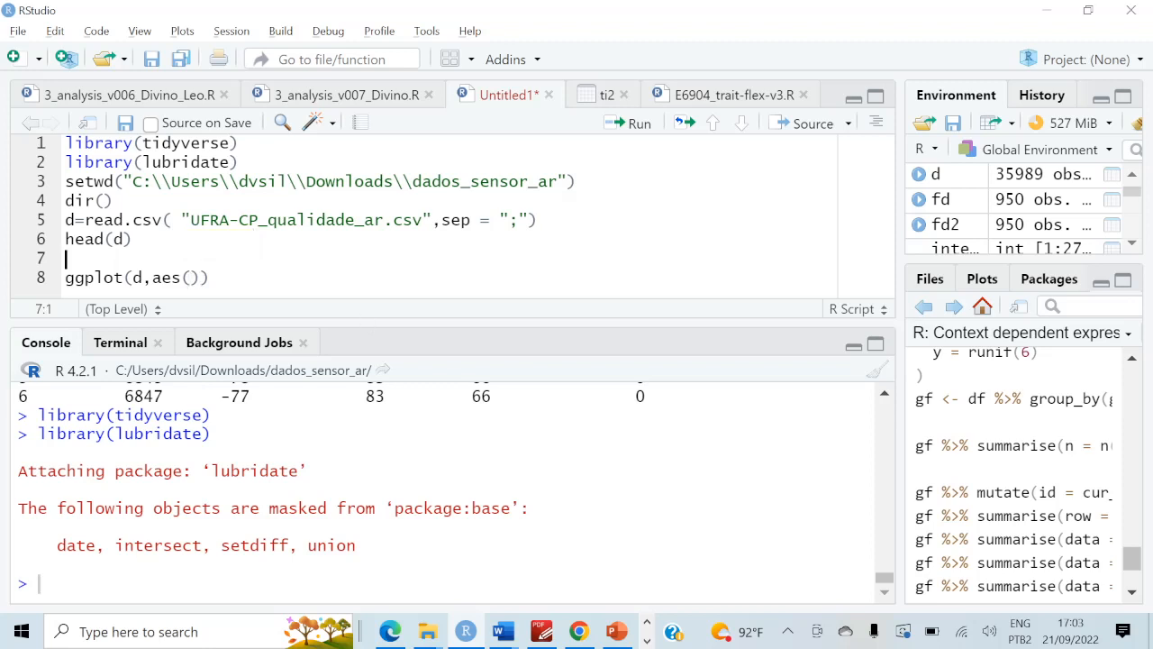
{"action": "scroll", "coordinate": [442, 492], "scroll_direction": "up", "scroll_amount": 4}
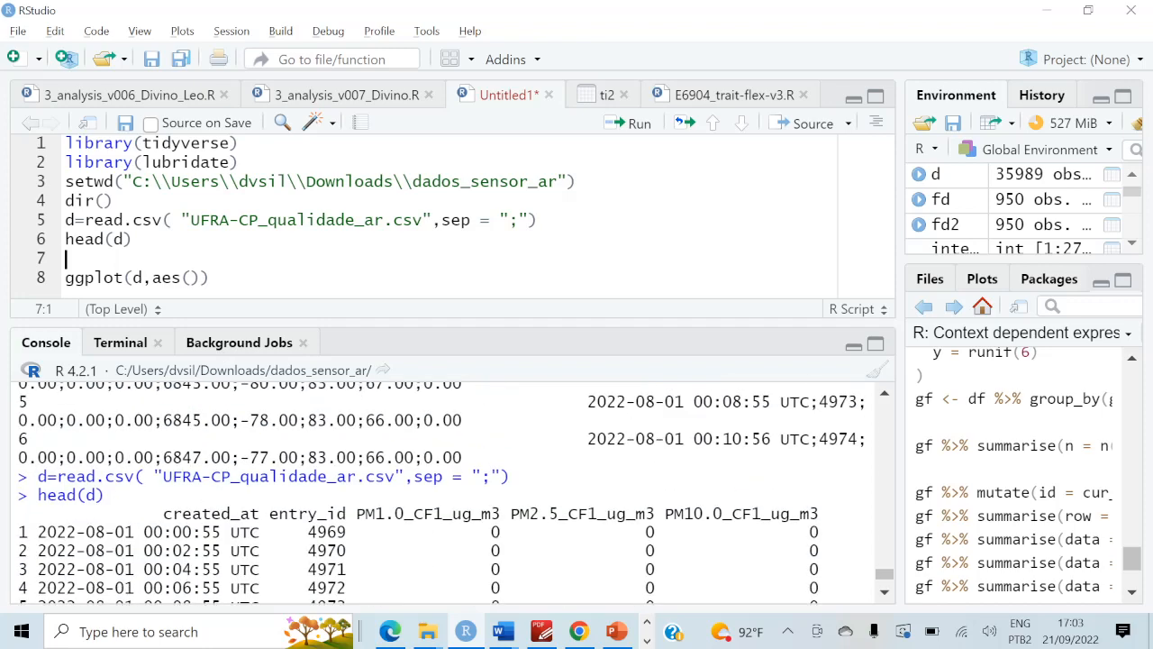
{"action": "scroll", "coordinate": [441, 492], "scroll_direction": "down", "scroll_amount": 5}
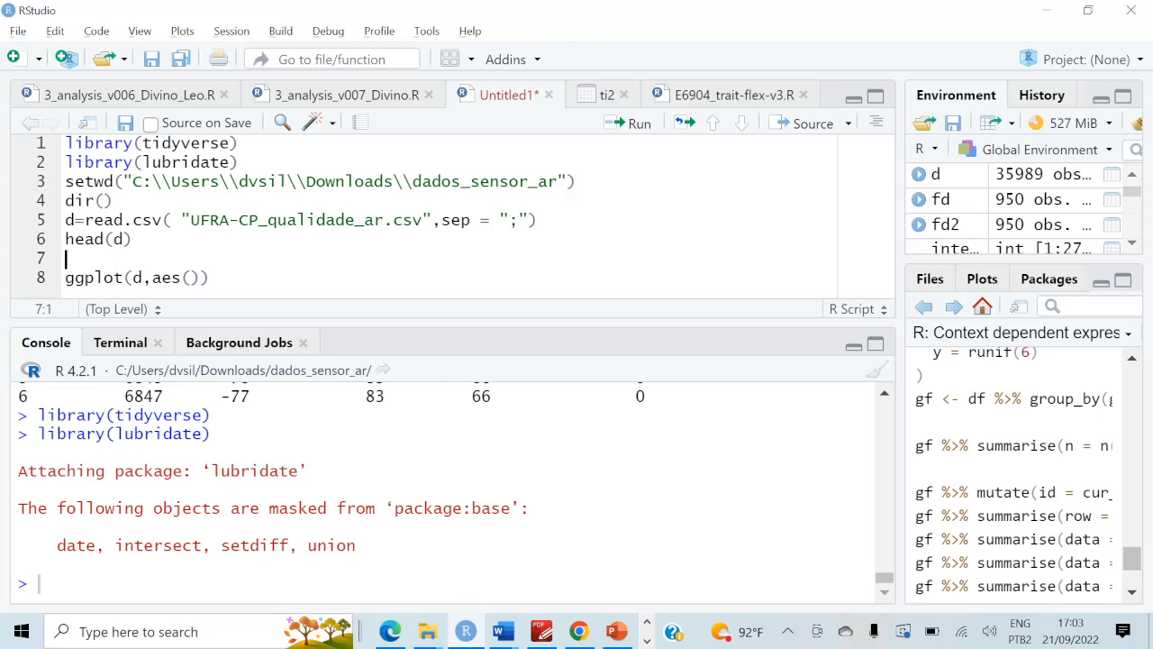
{"action": "scroll", "coordinate": [418, 494], "scroll_direction": "up", "scroll_amount": 3}
{"action": "scroll", "coordinate": [419, 494], "scroll_direction": "up", "scroll_amount": 4}
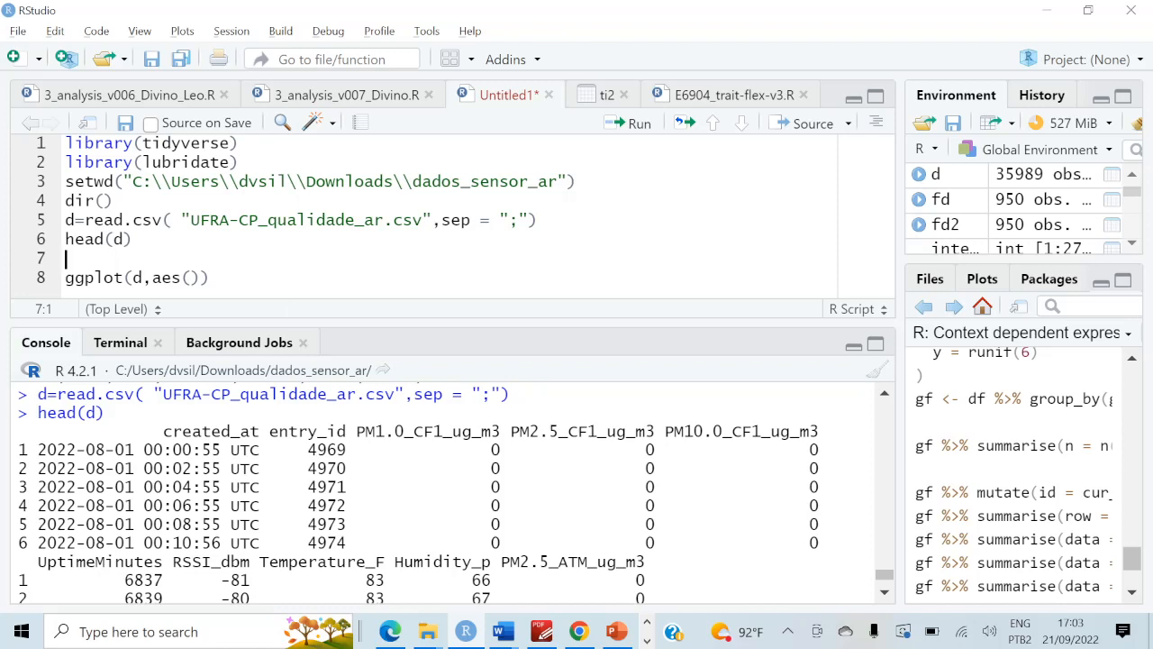
{"action": "scroll", "coordinate": [441, 493], "scroll_direction": "down", "scroll_amount": 3}
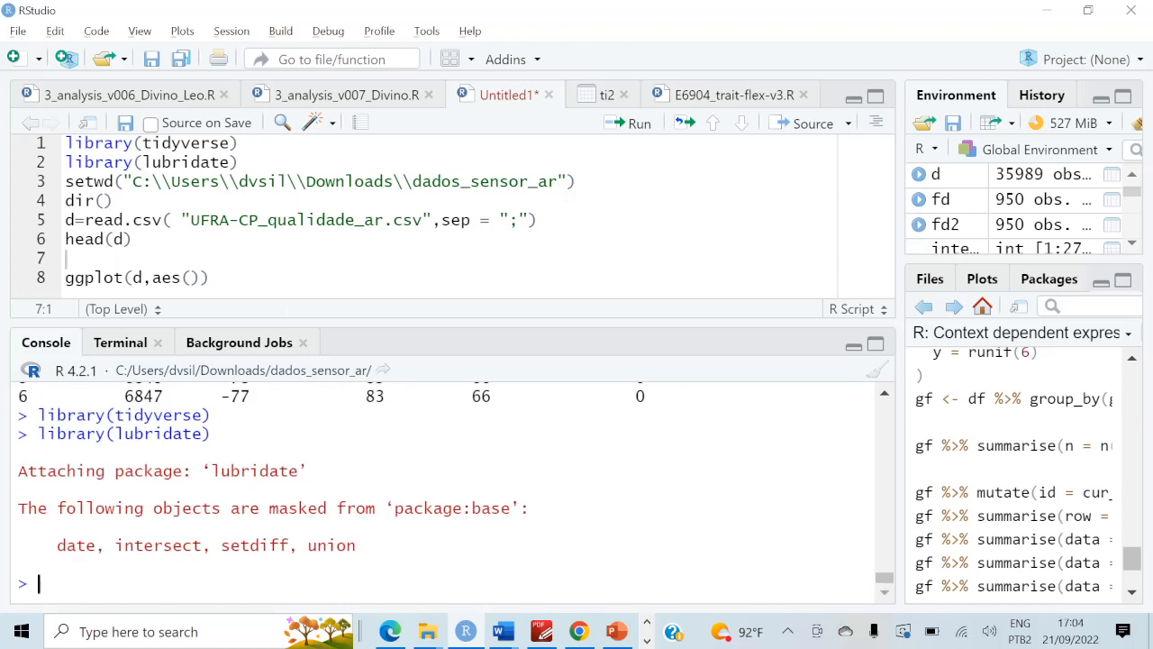
{"action": "type", "text": "summar"}
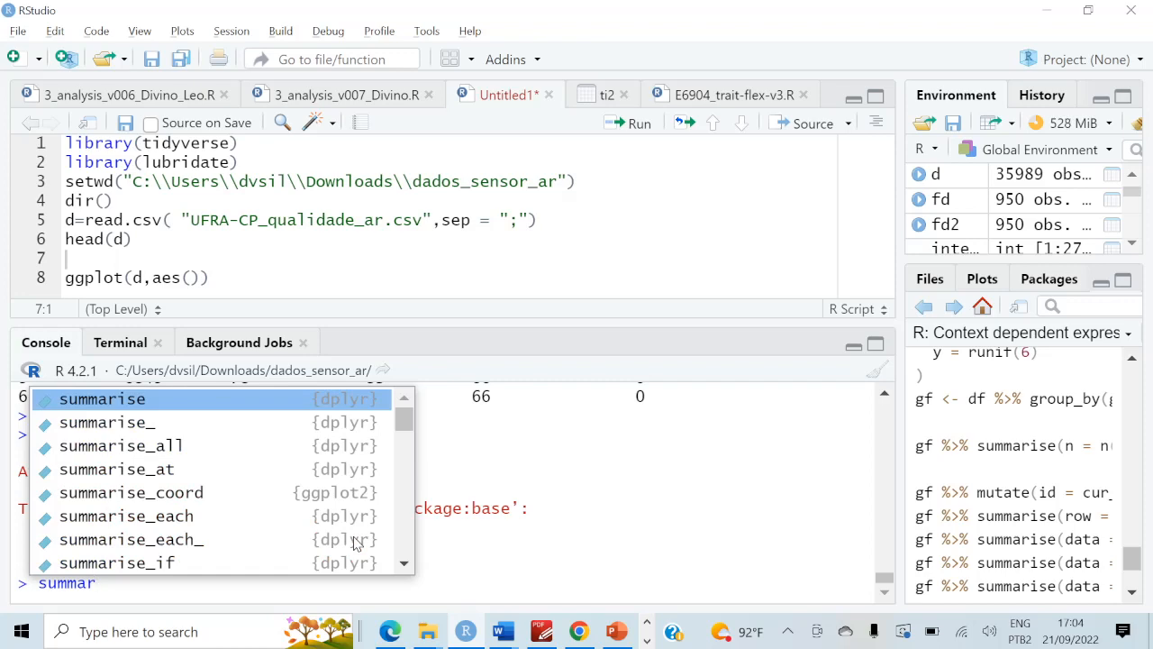
{"action": "type", "text": "y"}
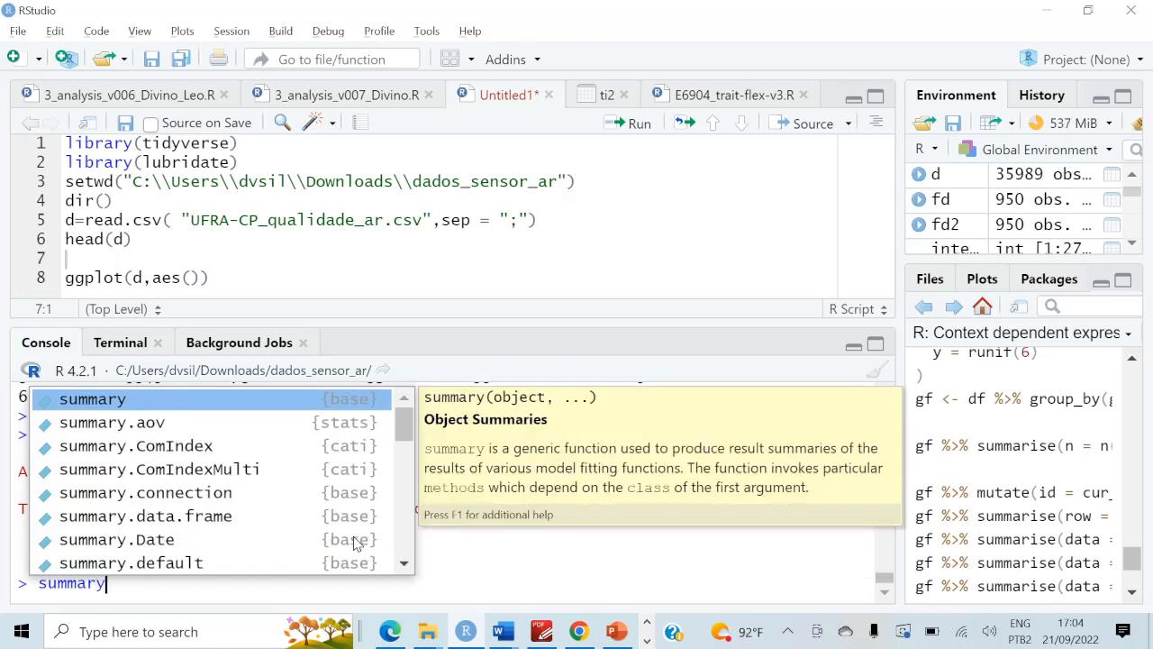
{"action": "key", "text": "Tab"}
{"action": "type", "text": "d"}
{"action": "key", "text": "Return"}
{"action": "scroll", "coordinate": [356, 544], "scroll_direction": "up", "scroll_amount": 5}
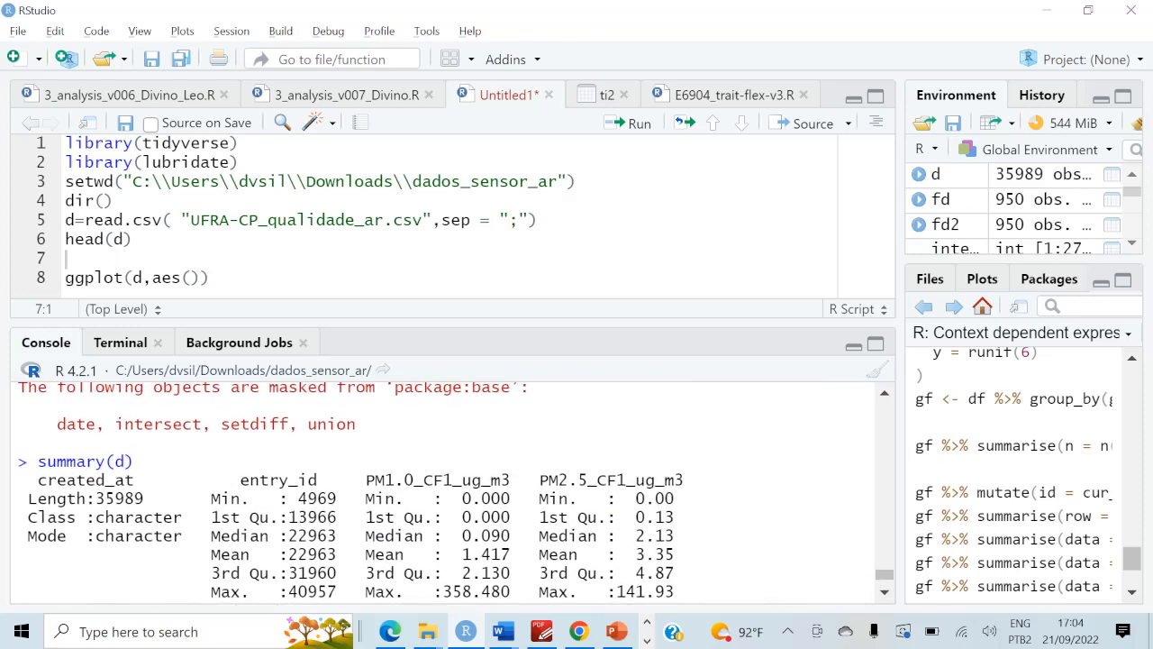
{"action": "scroll", "coordinate": [356, 543], "scroll_direction": "down", "scroll_amount": 1}
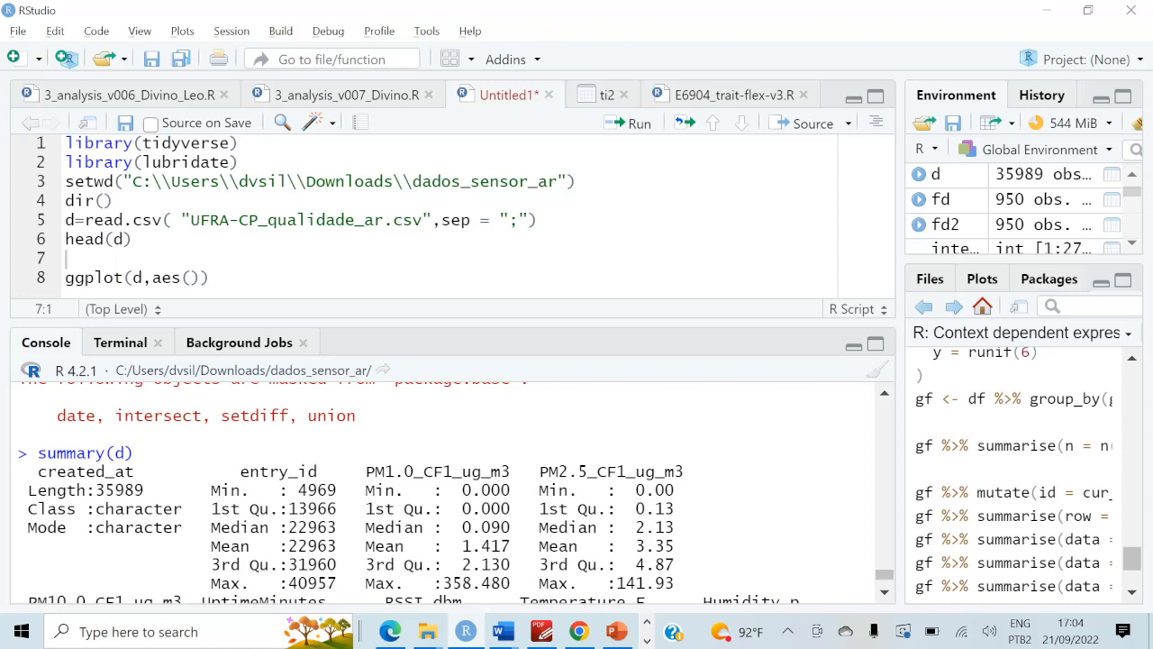
{"action": "scroll", "coordinate": [413, 494], "scroll_direction": "down", "scroll_amount": 2}
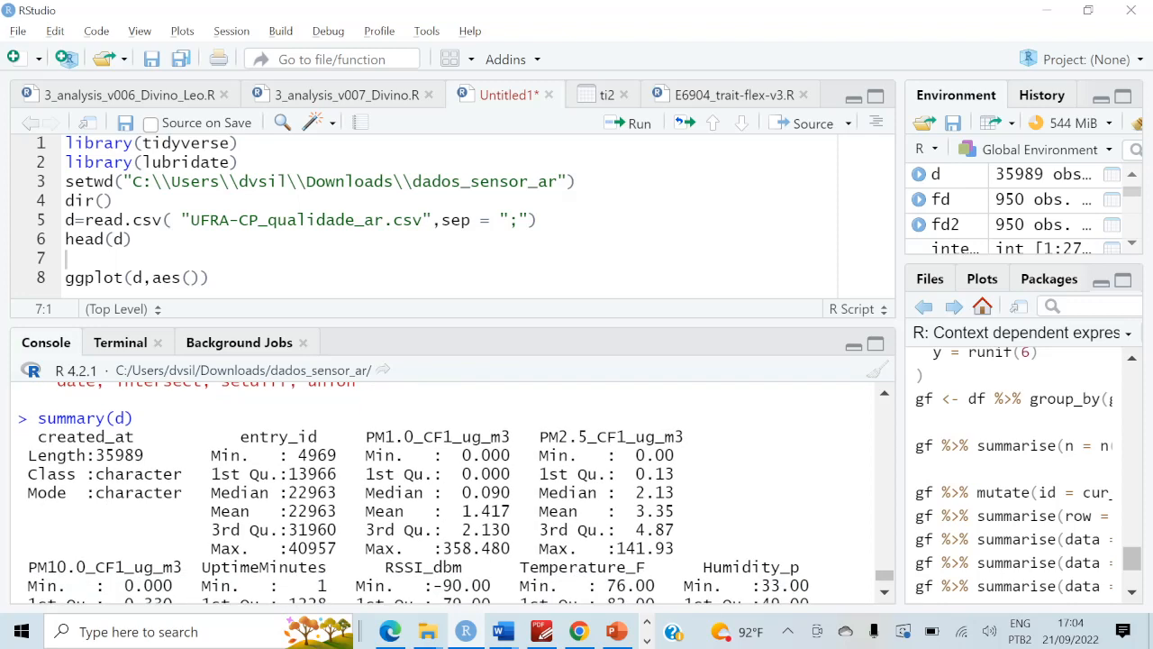
- On the blank line above the ggplot call, start d2=d%>%mutate() with a new column named data
{"action": "left_click", "coordinate": [134, 239]}
{"action": "key", "text": "Down"}
{"action": "type", "text": "d2=d%>%mutate"}
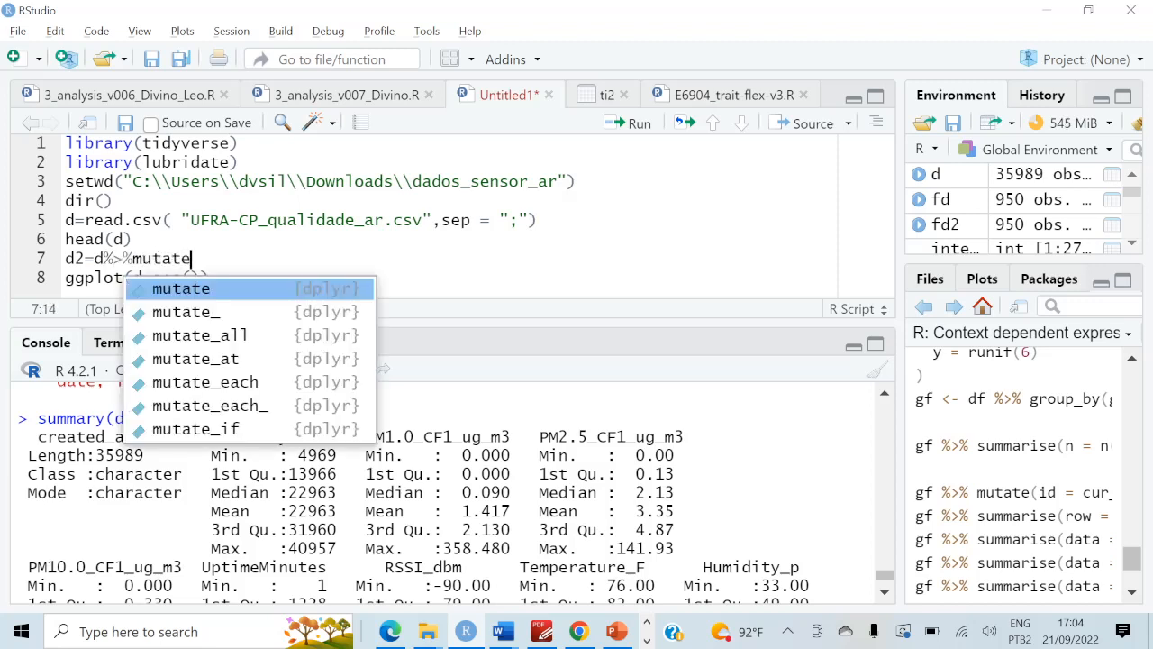
{"action": "type", "text": "("}
{"action": "key", "text": "Return"}
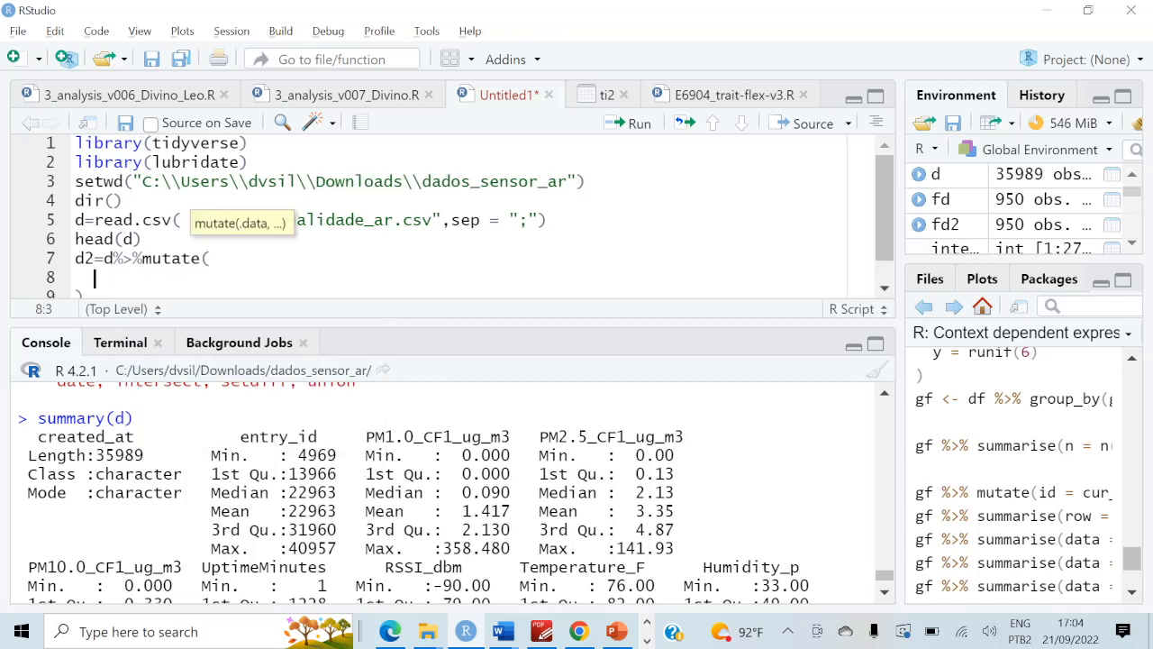
{"action": "type", "text": "data="}
- Define the data column as ymd_hms(created_at), close the mutate call, and run it to create d2
{"action": "scroll", "coordinate": [442, 487], "scroll_direction": "up", "scroll_amount": 10}
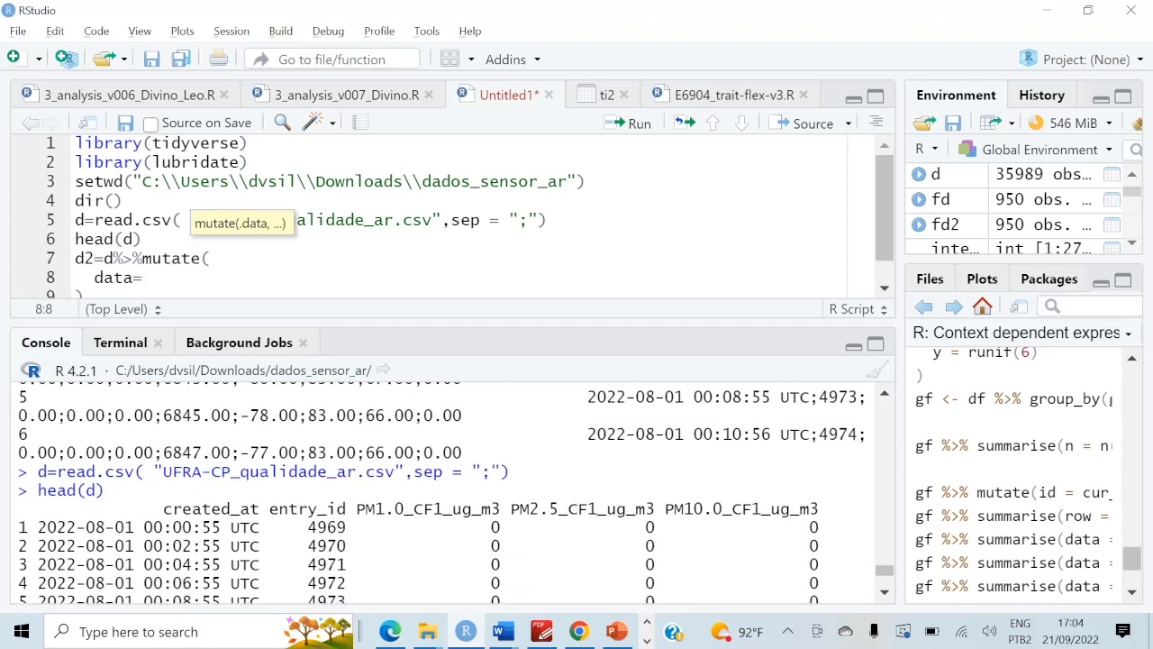
{"action": "type", "text": "ymd("}
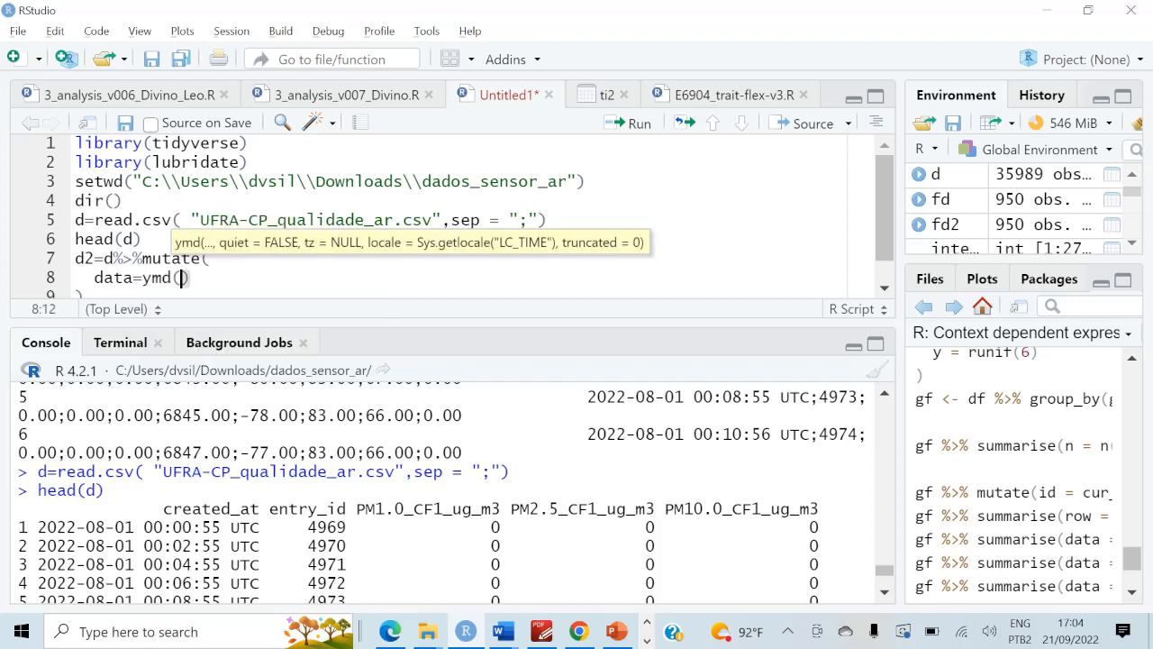
{"action": "key", "text": "BackSpace"}
{"action": "type", "text": "_"}
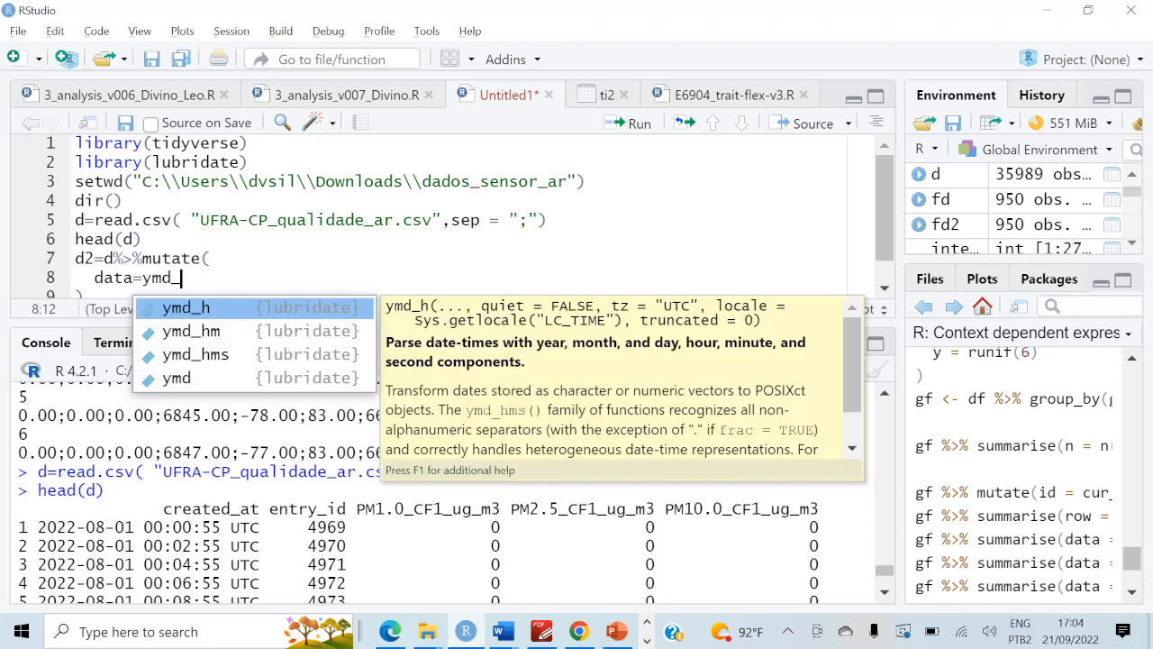
{"action": "key", "text": "Down"}
{"action": "key", "text": "Down"}
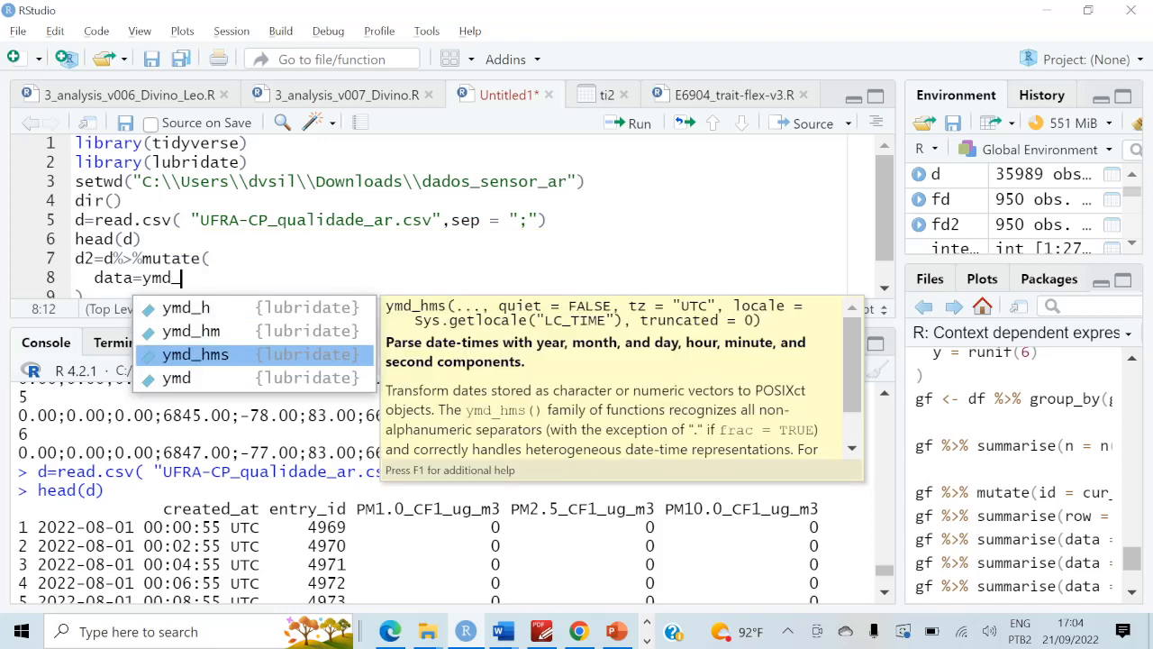
{"action": "key", "text": "Return"}
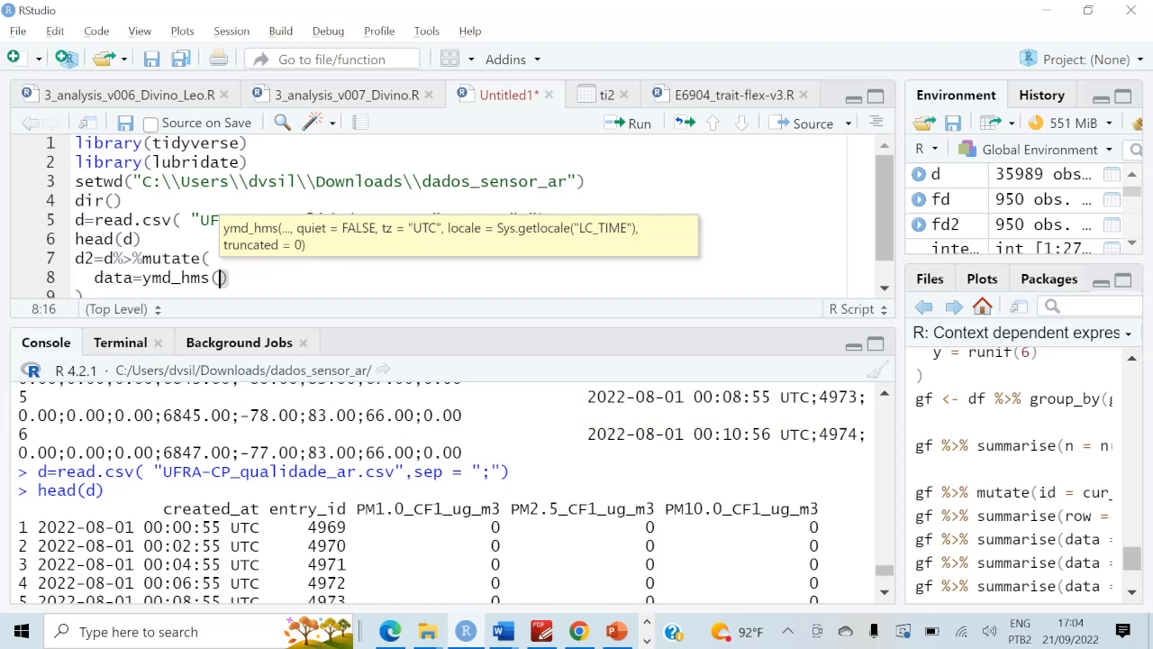
{"action": "left_click_drag", "start_coordinate": [163, 509], "coordinate": [259, 509]}
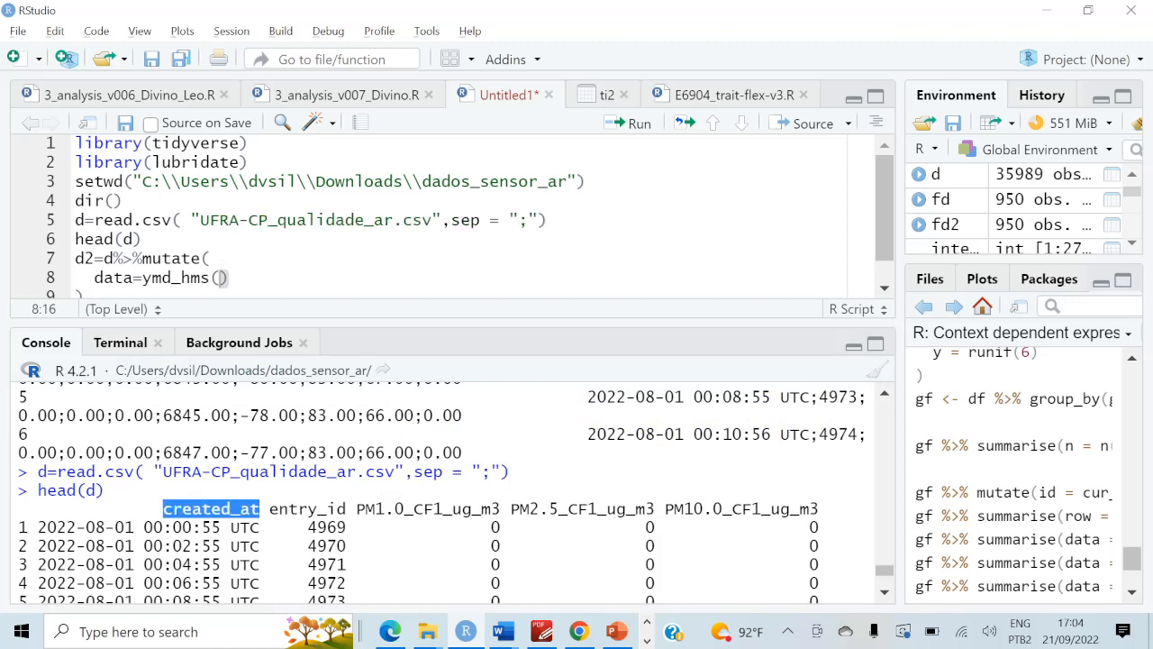
{"action": "left_click", "coordinate": [222, 278]}
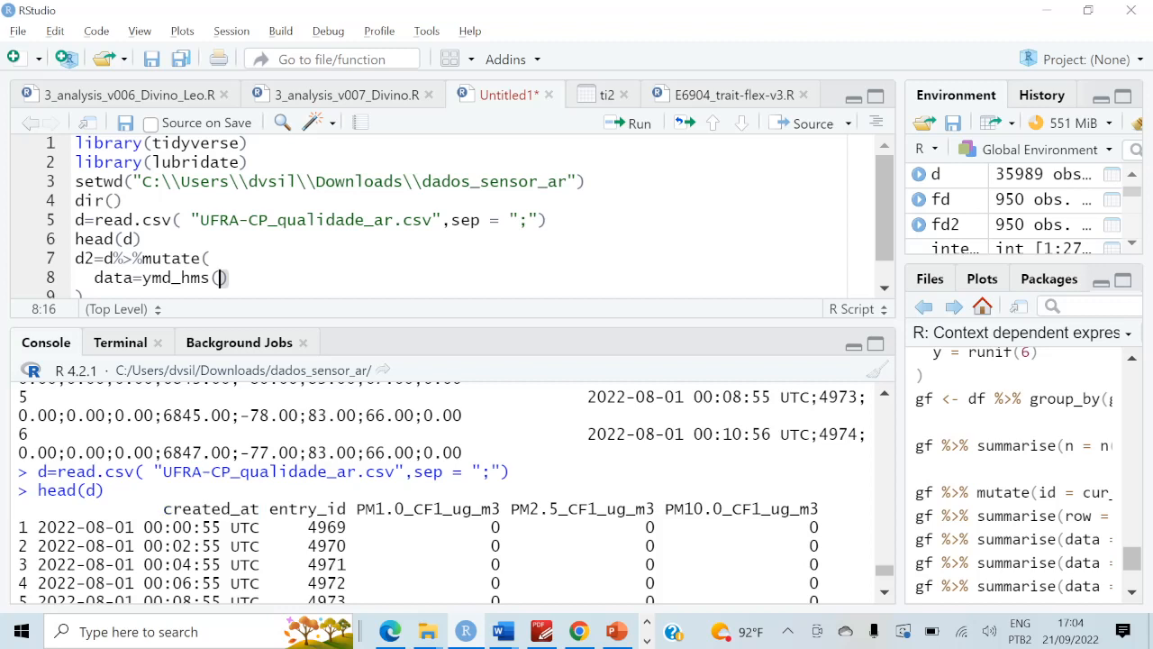
{"action": "type", "text": "created_at"}
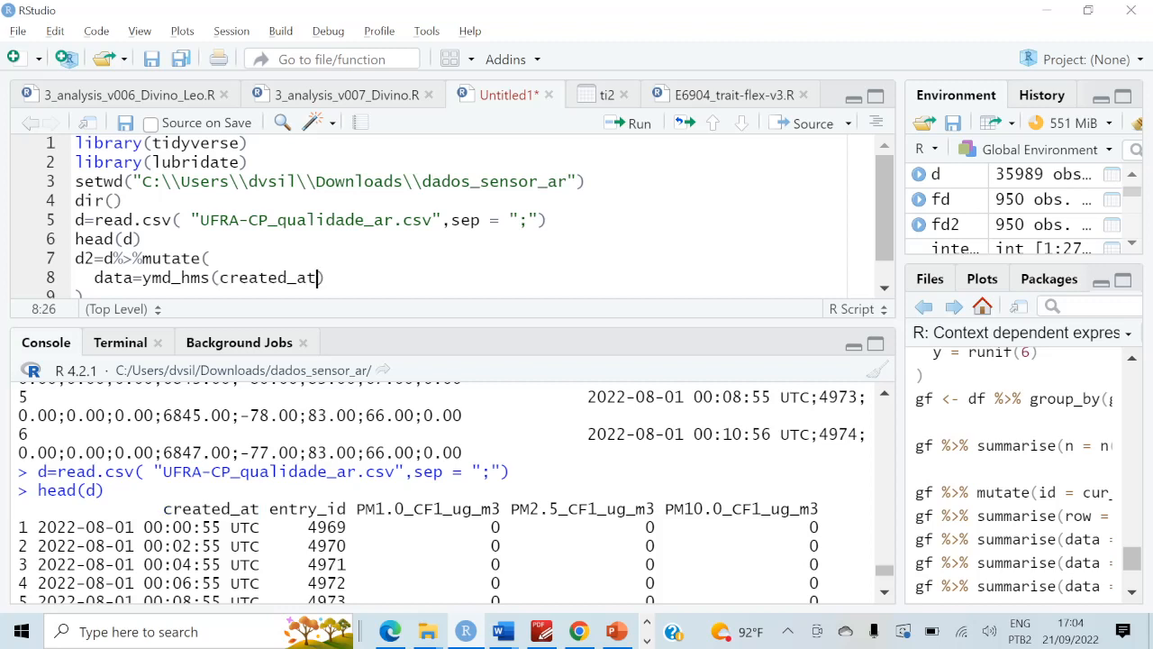
{"action": "type", "text": ")"}
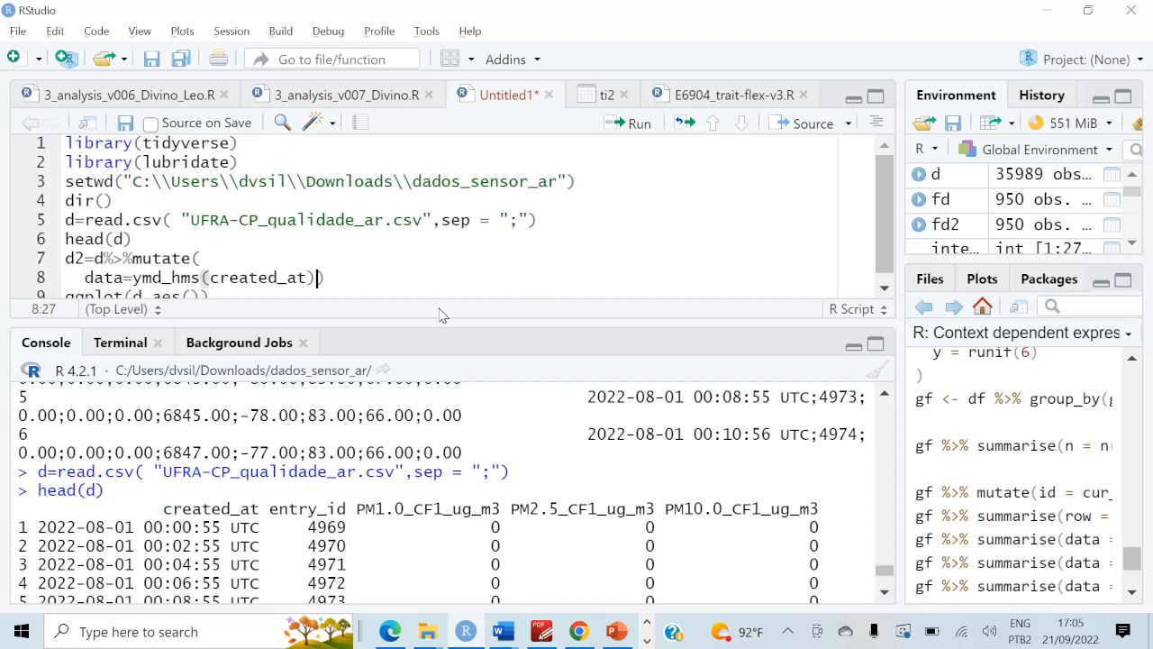
{"action": "key", "text": "End"}
{"action": "key", "text": "shift+Up"}
{"action": "key", "text": "shift+Up"}
{"action": "key", "text": "ctrl+Return"}
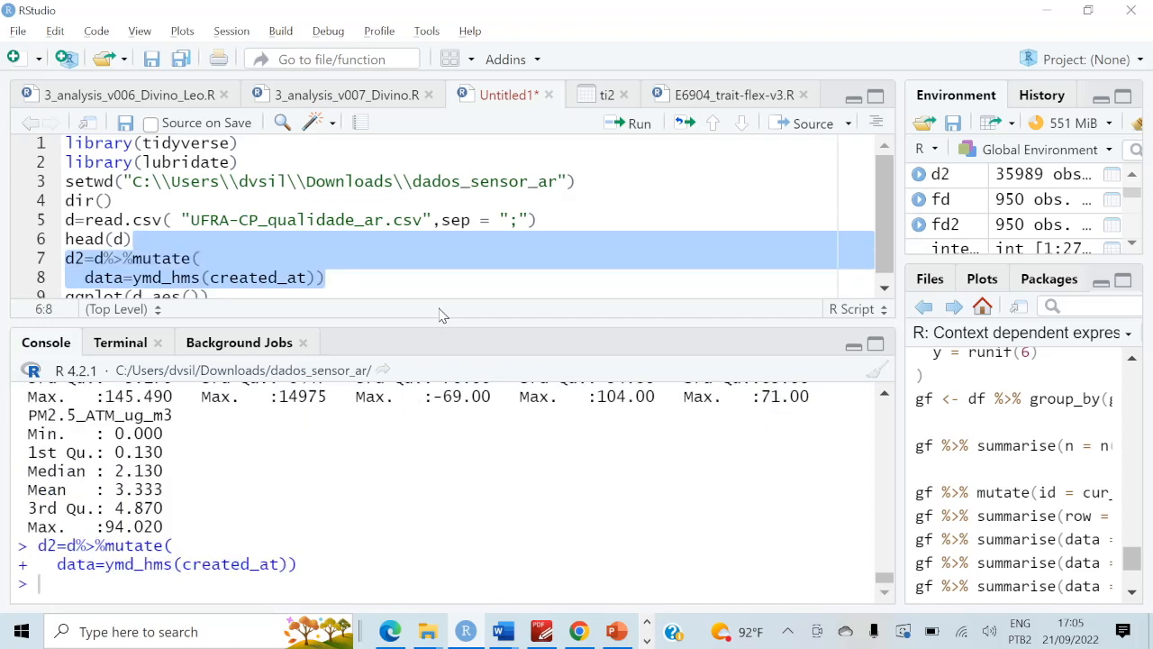
- Insert a blank line after the mutate call, and change the ggplot call's dataset to d2
{"action": "key", "text": "Right"}
{"action": "key", "text": "Return"}
{"action": "key", "text": "Down"}
{"action": "key", "text": "End"}
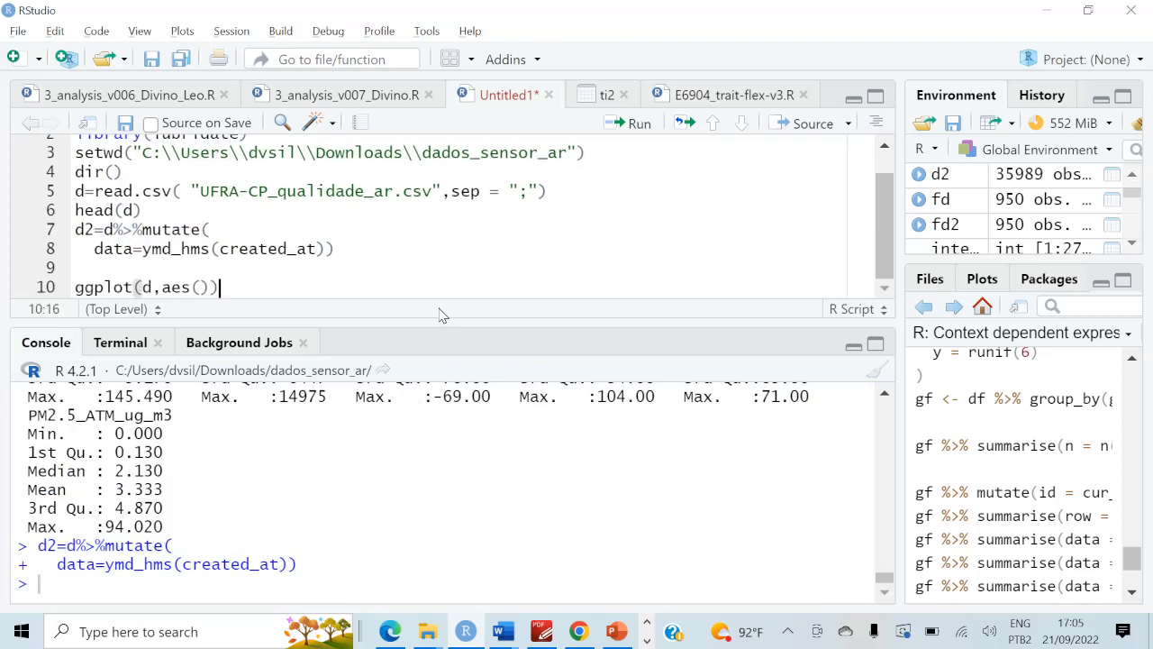
{"action": "key", "text": "Left"}
{"action": "key", "text": "Left"}
{"action": "key", "text": "Left"}
{"action": "key", "text": "Left"}
{"action": "key", "text": "Left"}
{"action": "key", "text": "Left"}
{"action": "key", "text": "Left"}
{"action": "type", "text": "2"}
- Fill the plot's aes() with data for x and PM2.5_ATM_ug_m3, copied from the summary output, for y
{"action": "key", "text": "Right"}
{"action": "key", "text": "Right"}
{"action": "key", "text": "Right"}
{"action": "key", "text": "Right"}
{"action": "key", "text": "Right"}
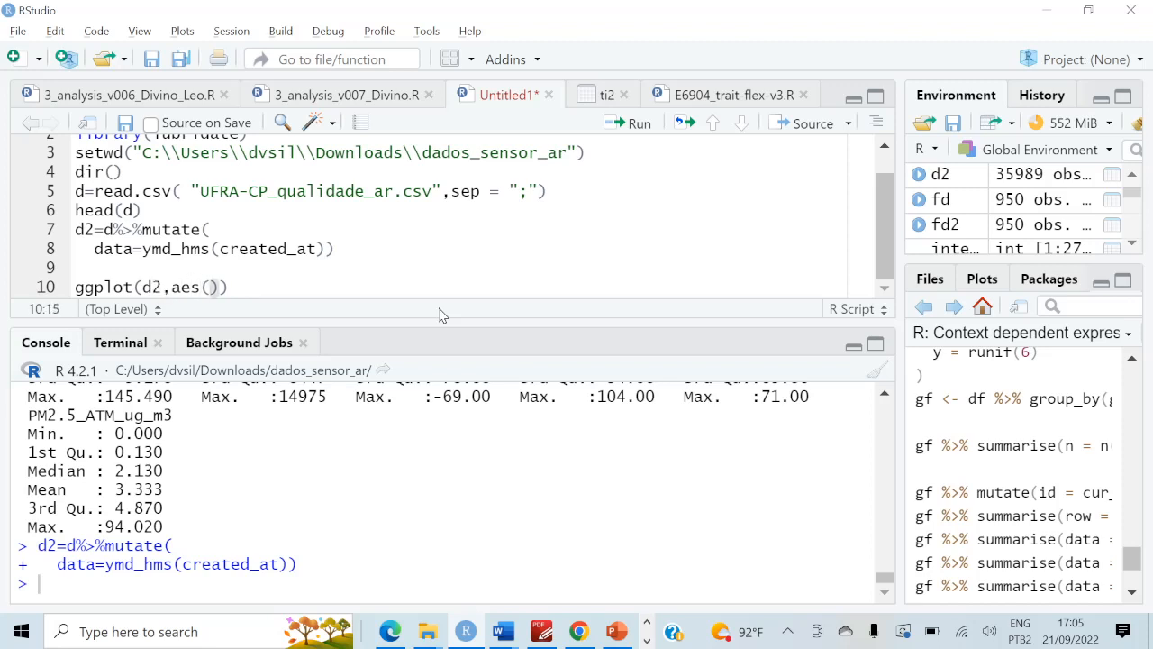
{"action": "type", "text": "data,"}
{"action": "scroll", "coordinate": [418, 491], "scroll_direction": "up", "scroll_amount": 3}
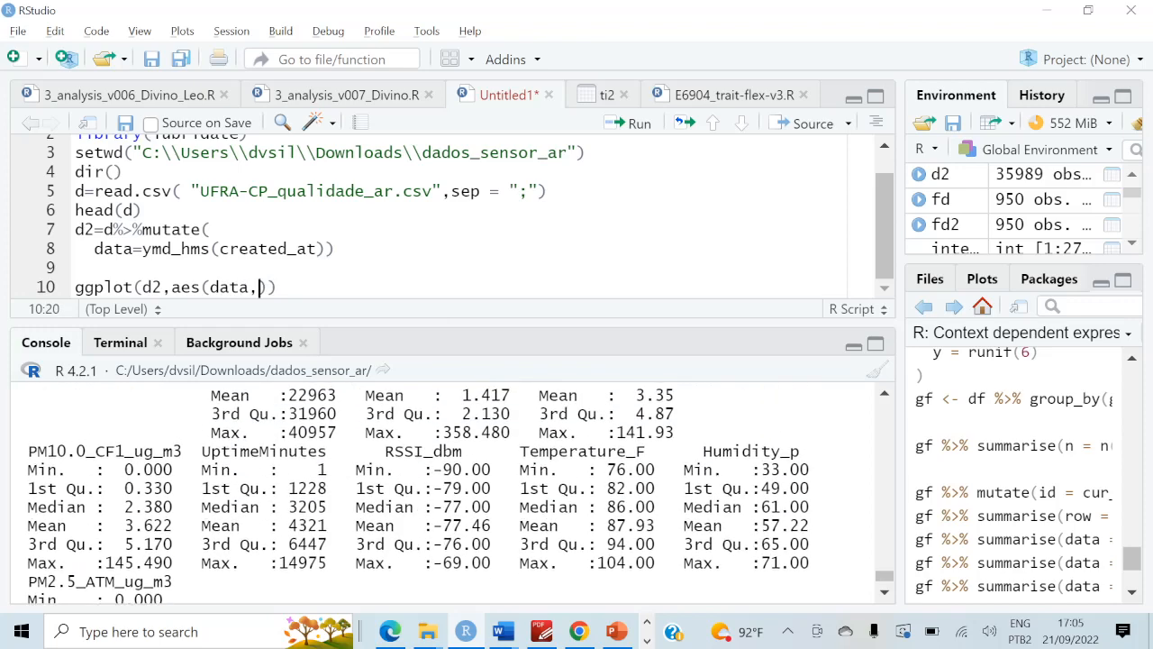
{"action": "scroll", "coordinate": [418, 491], "scroll_direction": "down", "scroll_amount": 1}
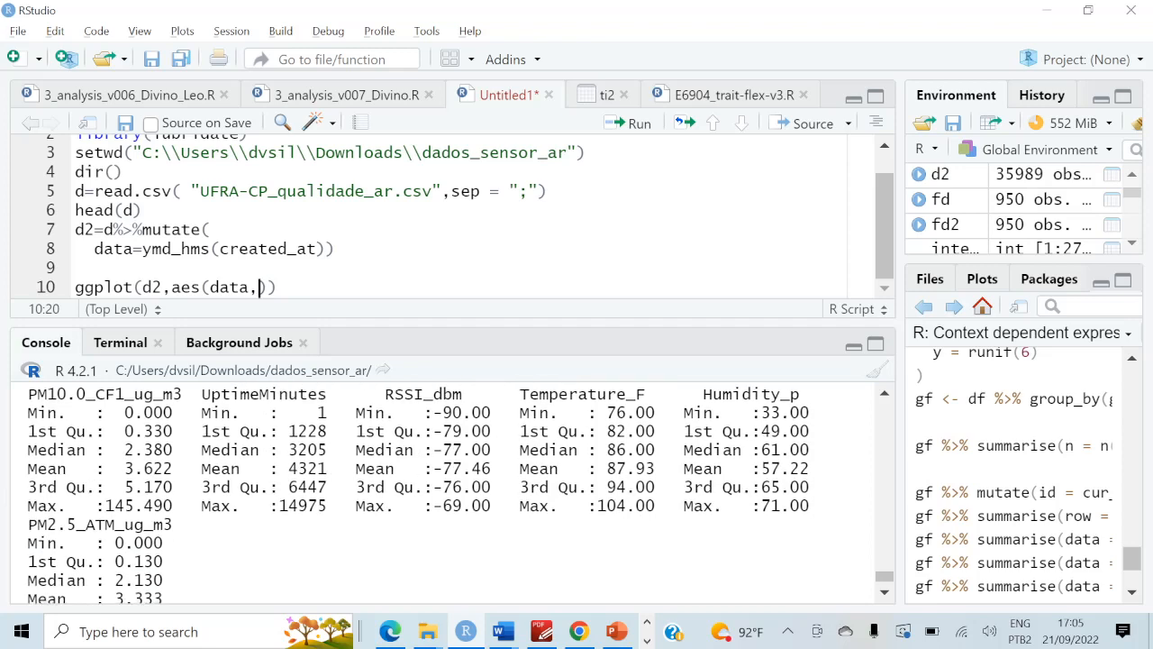
{"action": "left_click_drag", "start_coordinate": [28, 524], "coordinate": [172, 524]}
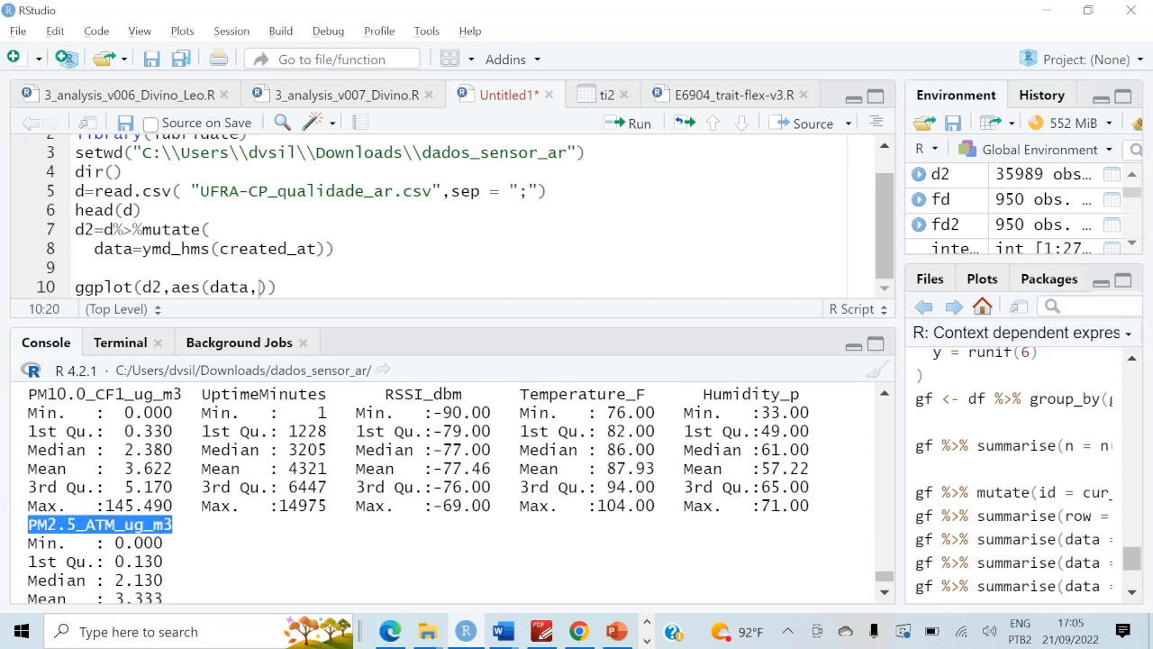
{"action": "key", "text": "ctrl+c"}
{"action": "key", "text": "ctrl+1"}
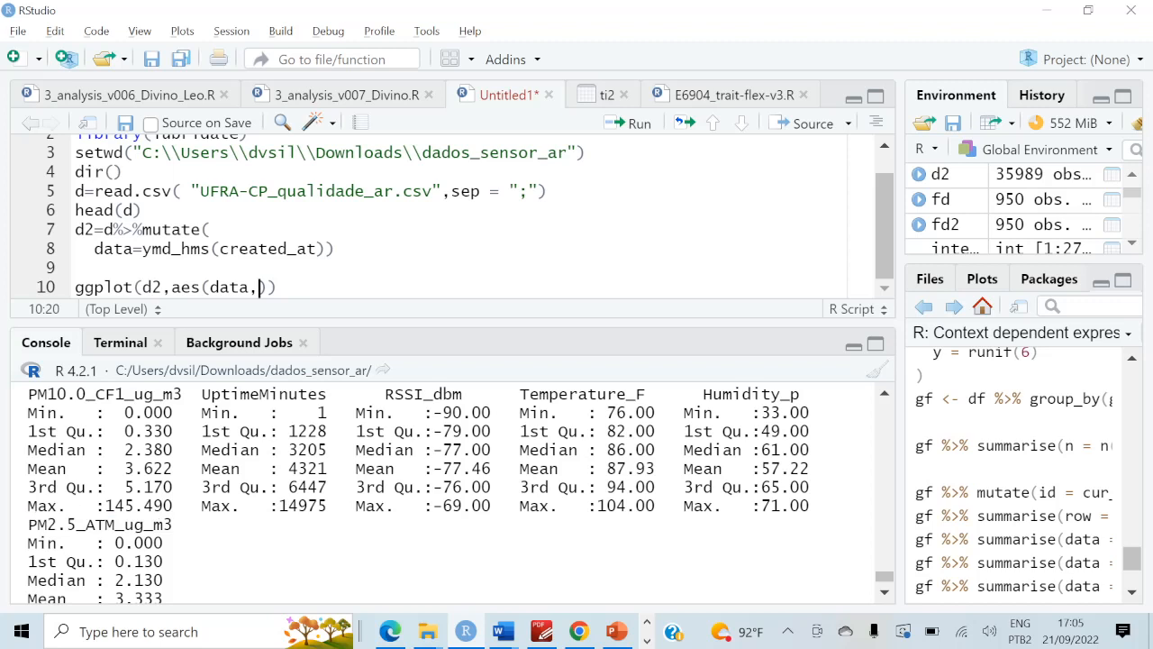
{"action": "key", "text": "ctrl+v"}
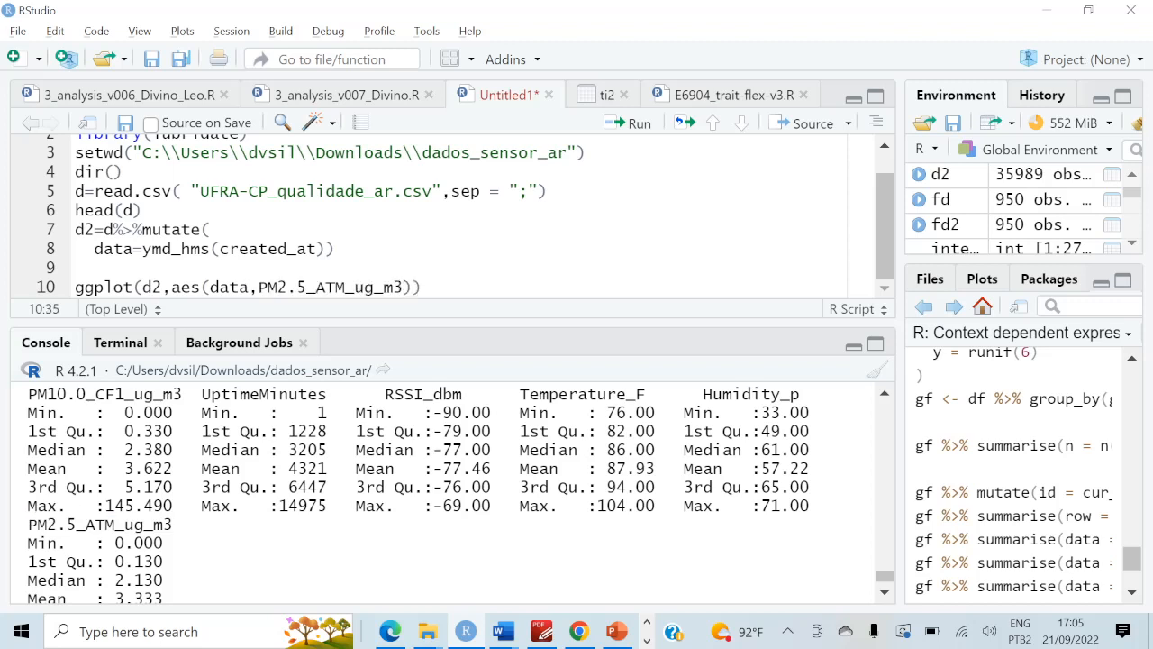
- Add a geom_point() layer on a new line after the PM2.5 ggplot call and run the plot code
{"action": "key", "text": "Right"}
{"action": "key", "text": "Right"}
{"action": "type", "text": "+"}
{"action": "key", "text": "Return"}
{"action": "type", "text": "ge"}
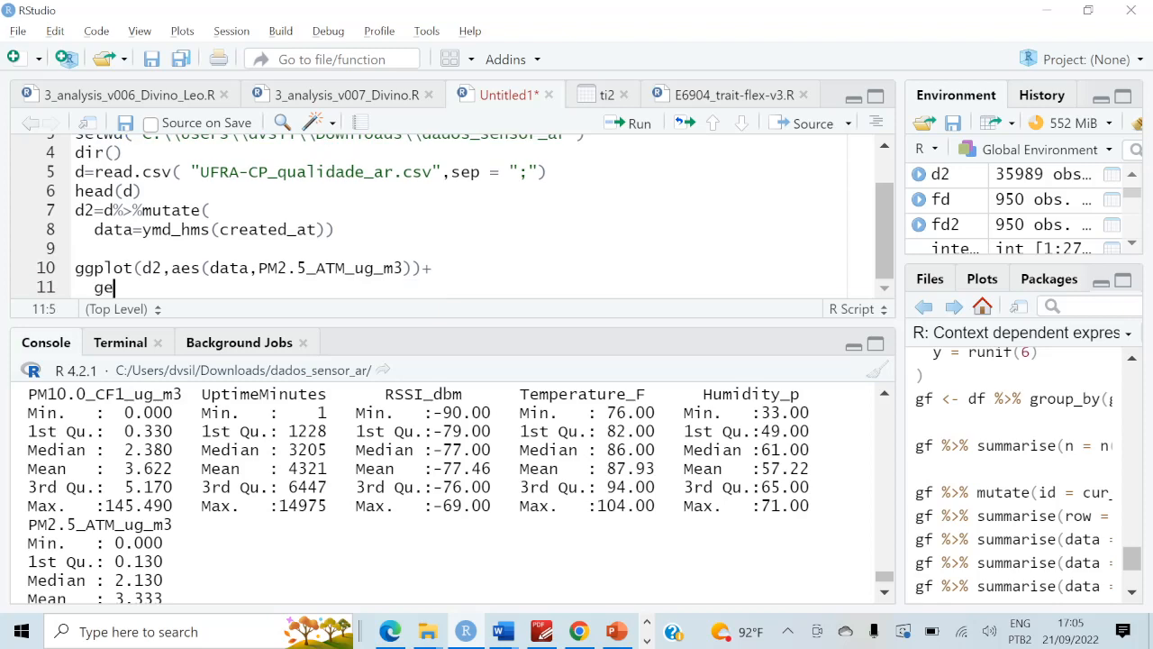
{"action": "type", "text": "om_"}
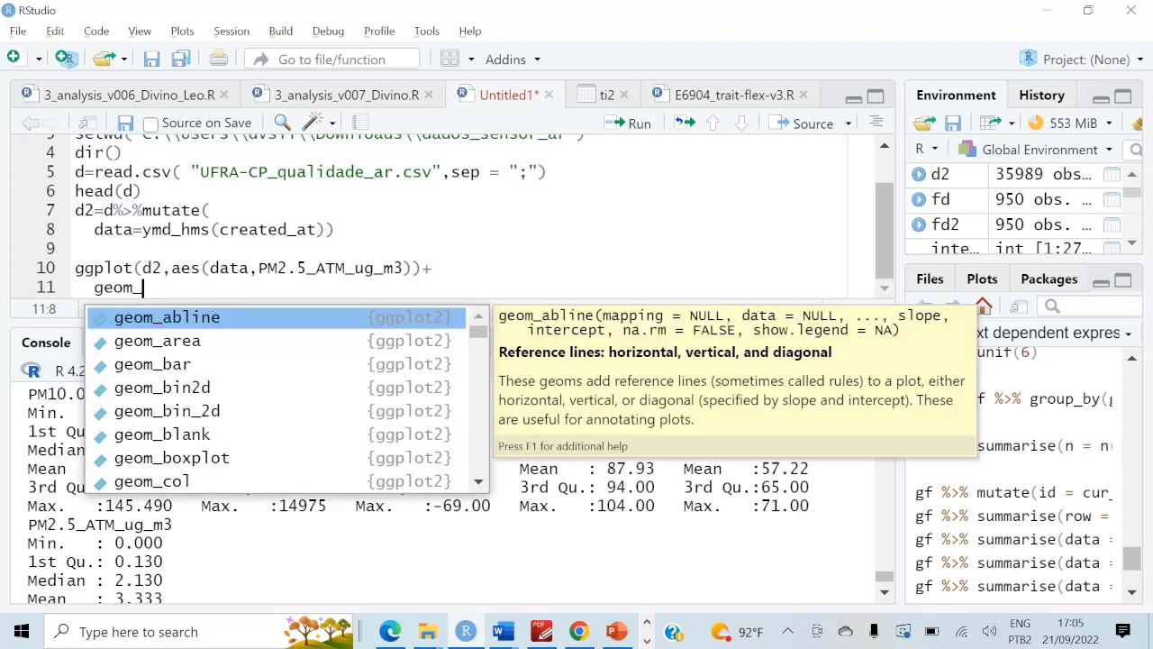
{"action": "type", "text": "po"}
{"action": "key", "text": "Return"}
{"action": "type", "text": ")"}
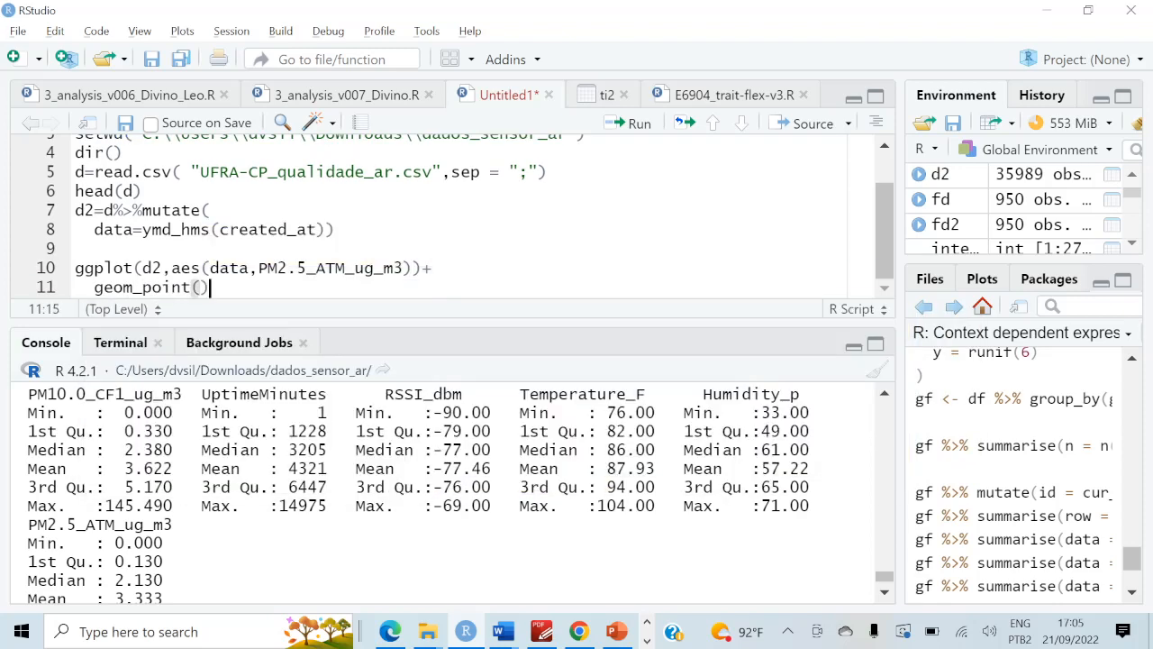
{"action": "key", "text": "shift+Up"}
{"action": "key", "text": "shift+Up"}
{"action": "key", "text": "ctrl+Return"}
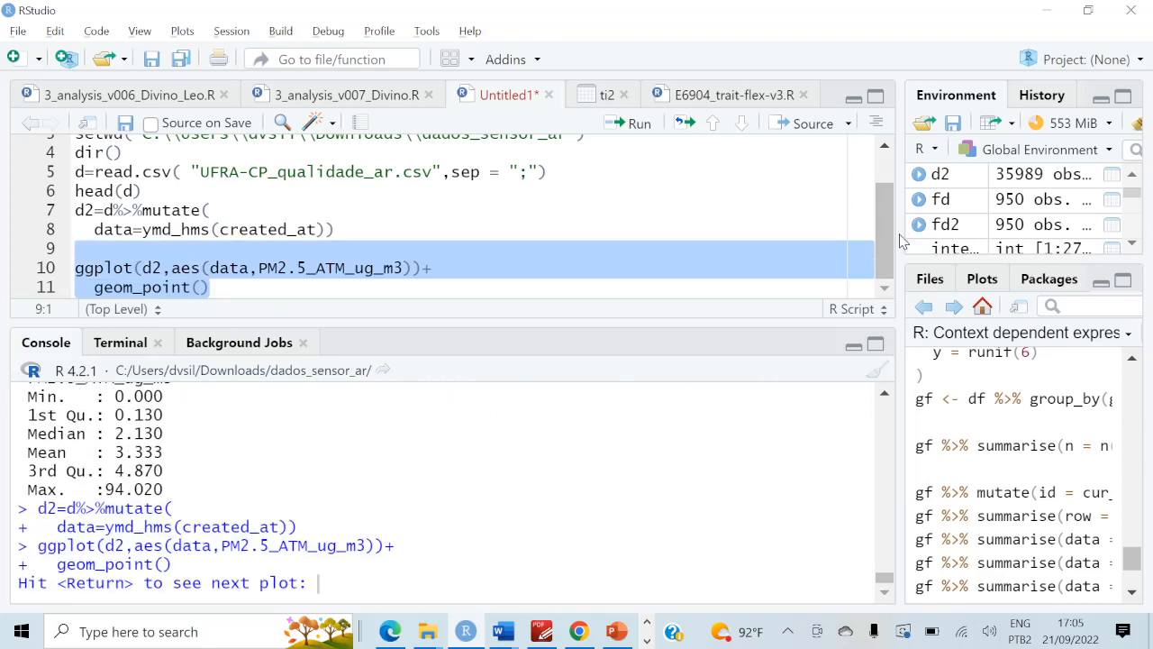
- Widen the environment and plots area, show the plots, and clear the whole plot history
{"action": "left_click_drag", "start_coordinate": [903, 240], "coordinate": [653, 249]}
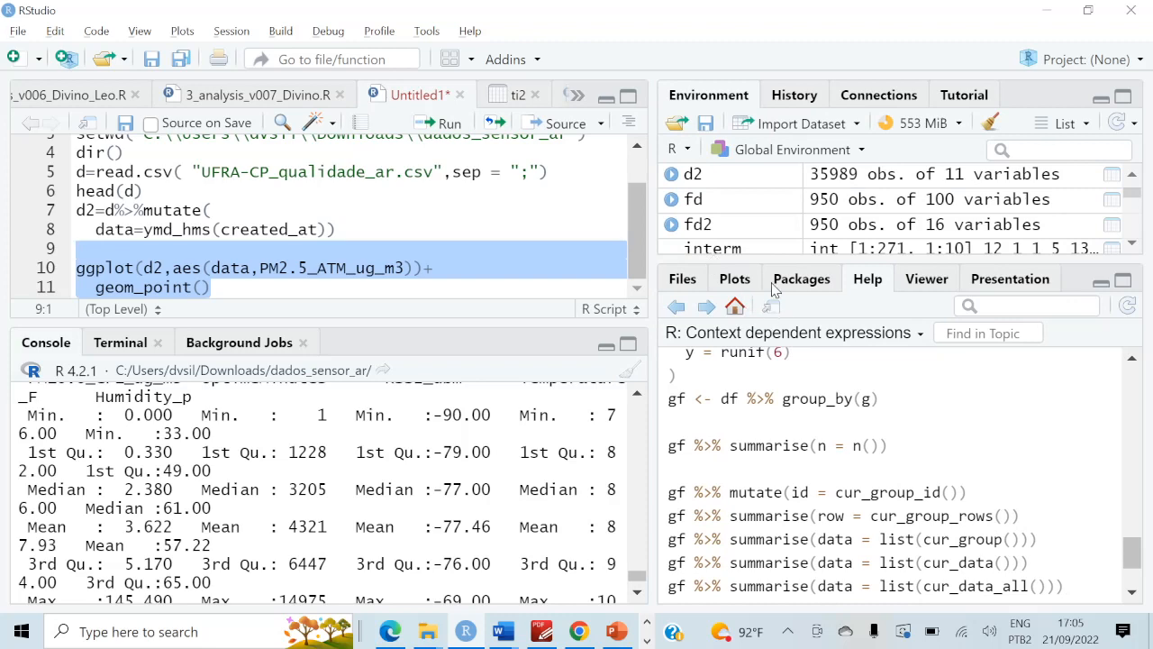
{"action": "left_click", "coordinate": [731, 280]}
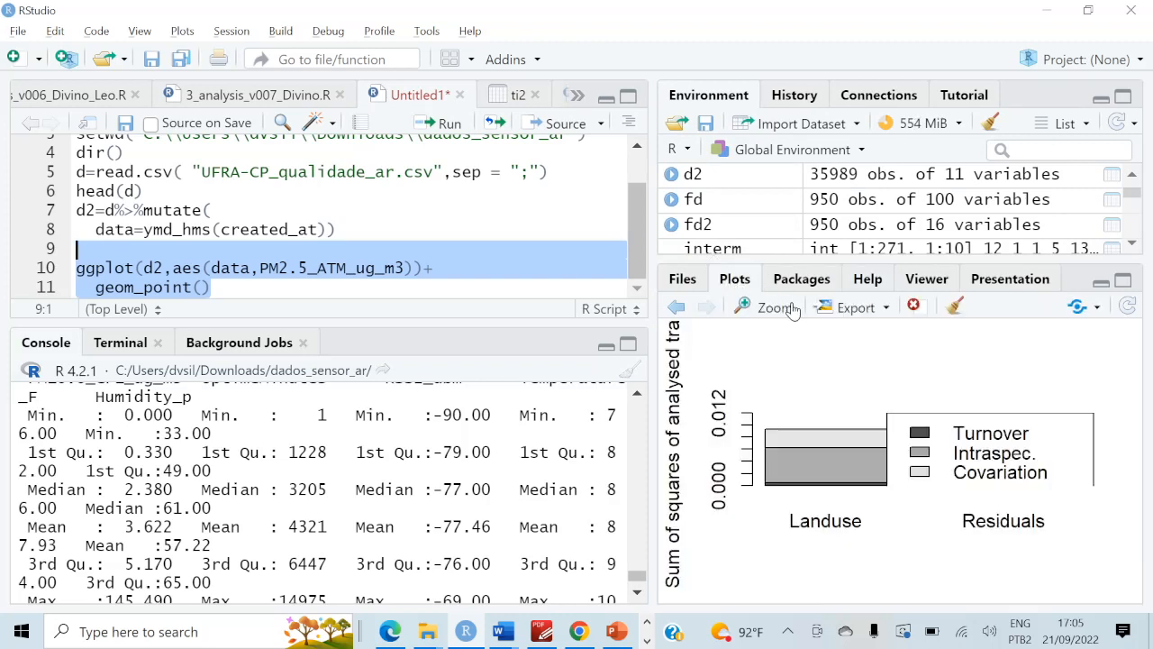
{"action": "left_click", "coordinate": [954, 306]}
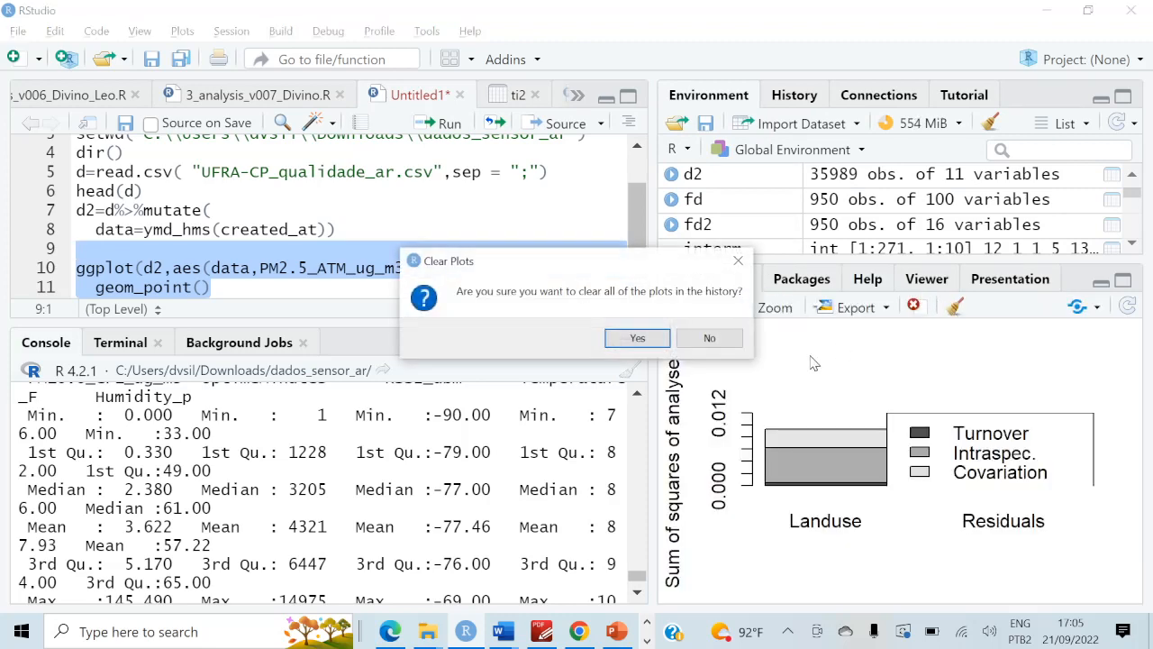
{"action": "left_click", "coordinate": [637, 339]}
- Answer the console's pending next-plot prompt and rerun the PM2.5 ggplot code with geom_point()
{"action": "key", "text": "ctrl+Return"}
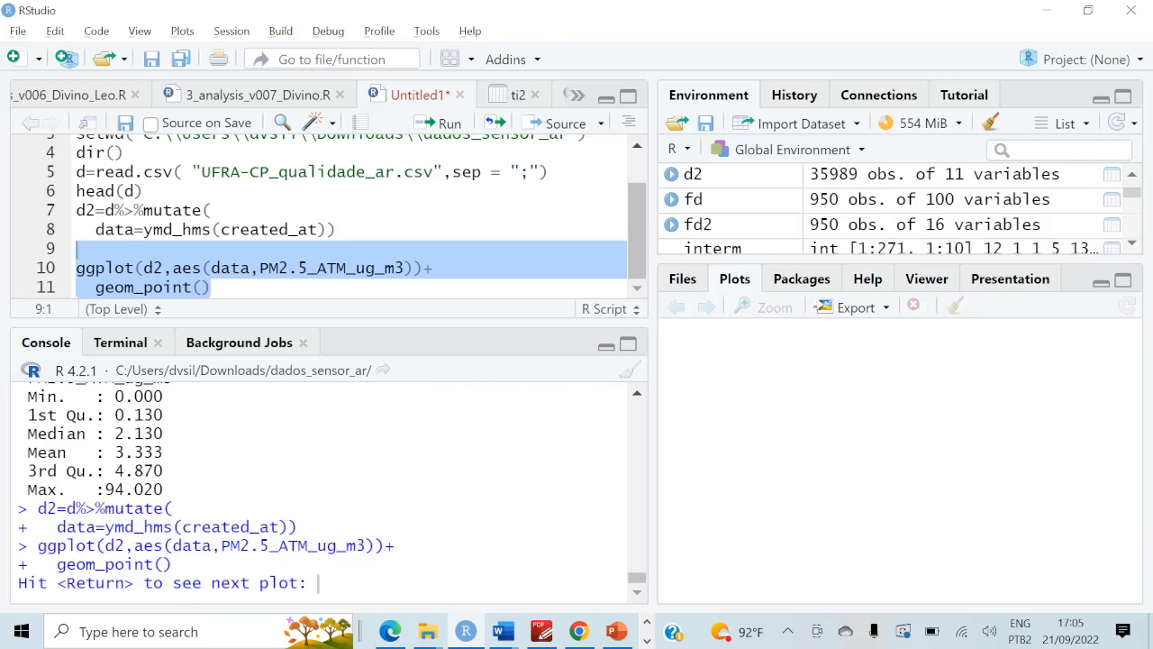
{"action": "key", "text": "Return"}
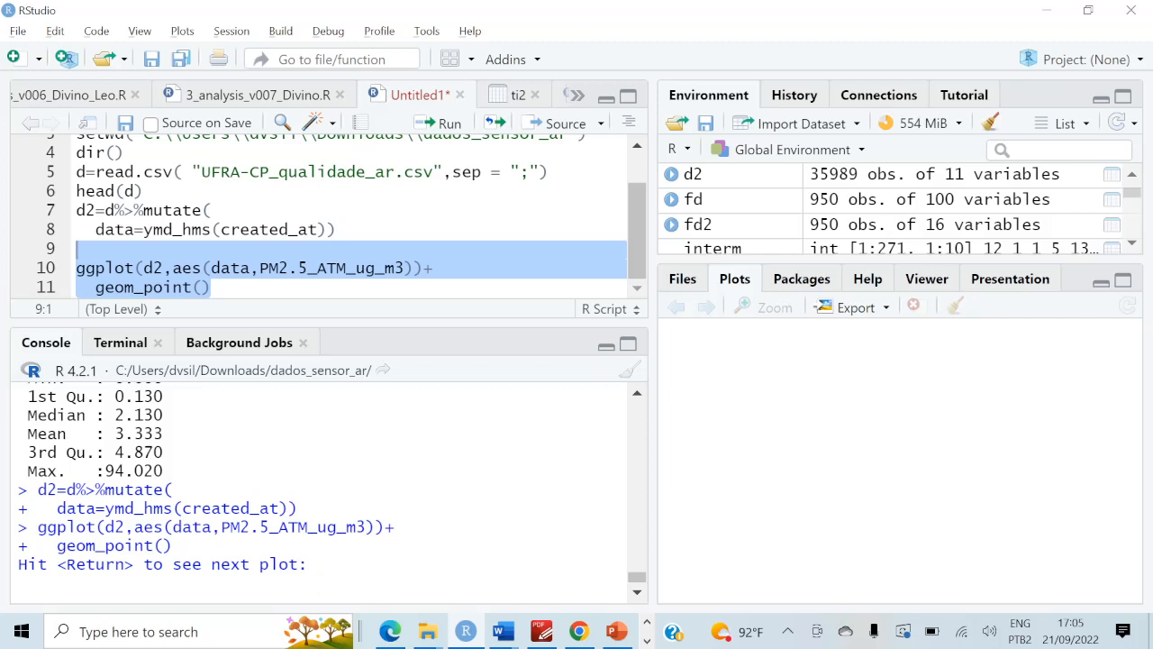
{"action": "key", "text": "Return"}
{"action": "key", "text": "Return"}
{"action": "key", "text": "Return"}
{"action": "key", "text": "Return"}
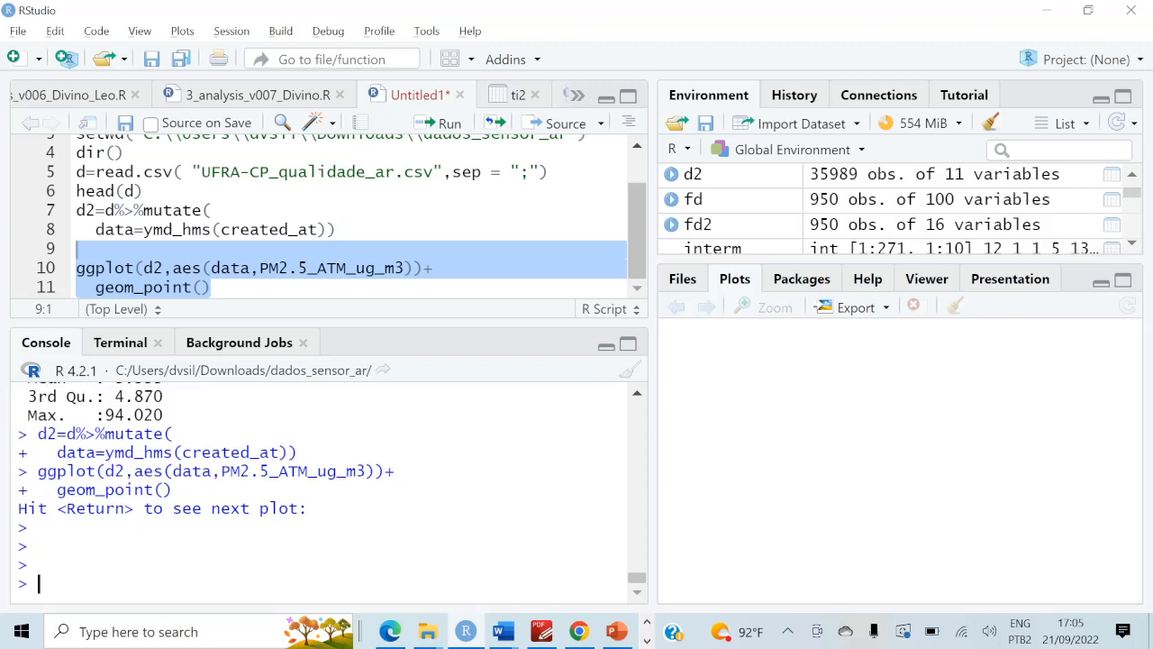
{"action": "left_click_drag", "start_coordinate": [255, 290], "coordinate": [175, 251]}
{"action": "key", "text": "ctrl+Return"}
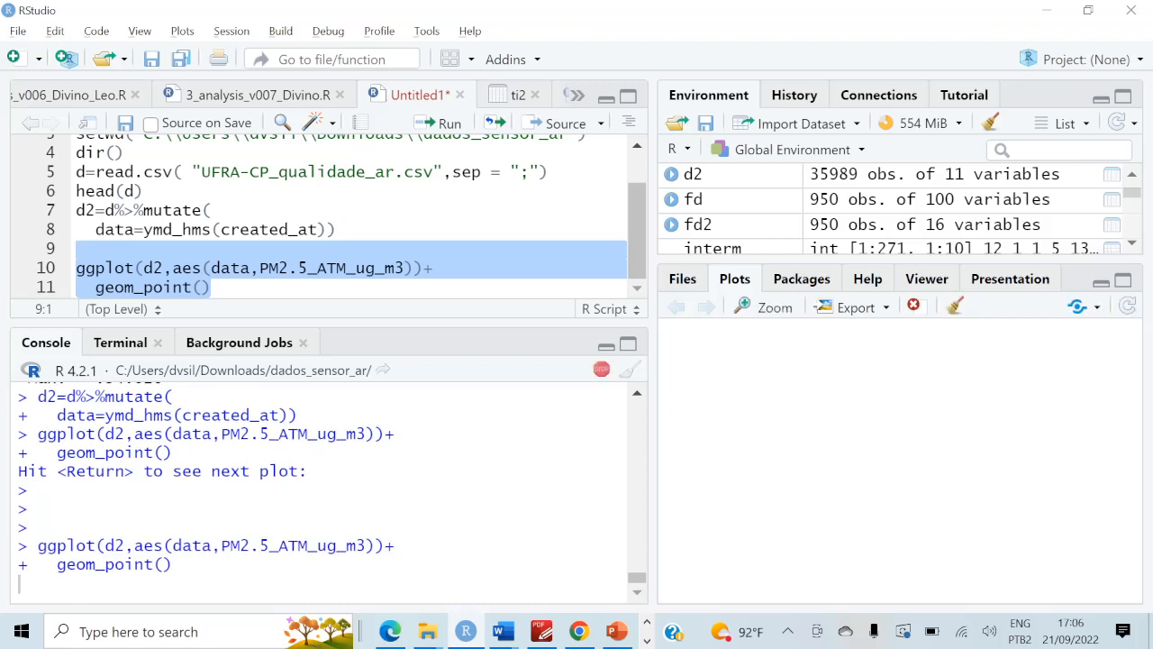
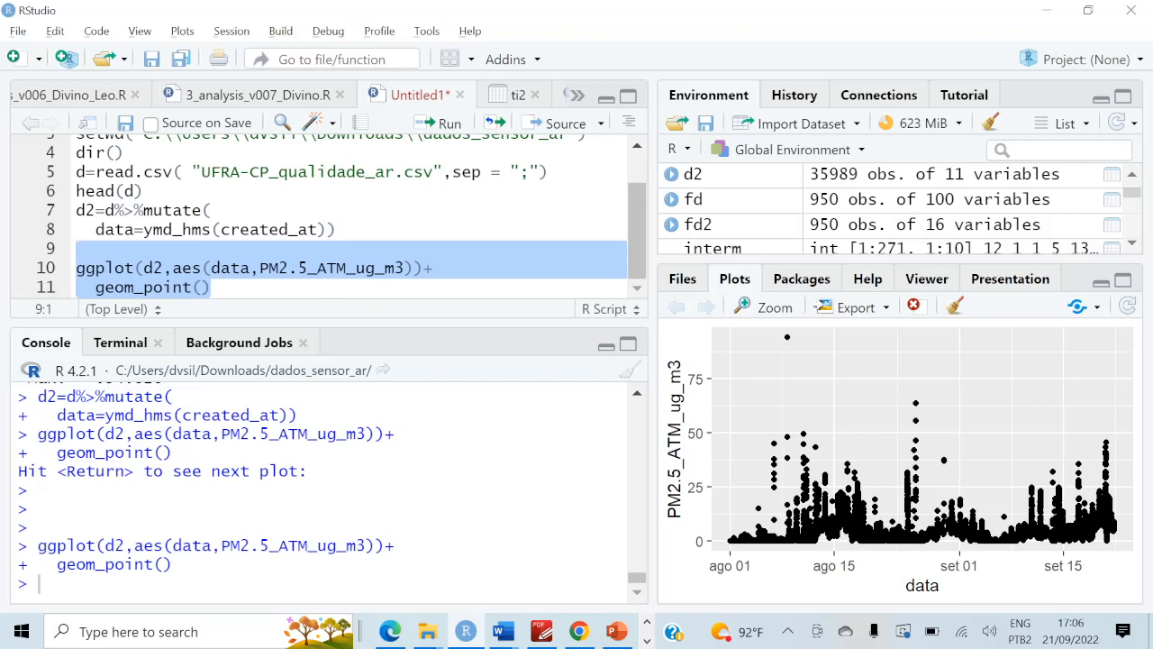
- Start a new line below geom_point(), and widen the console while reviewing the earlier summary output
{"action": "left_click", "coordinate": [319, 289]}
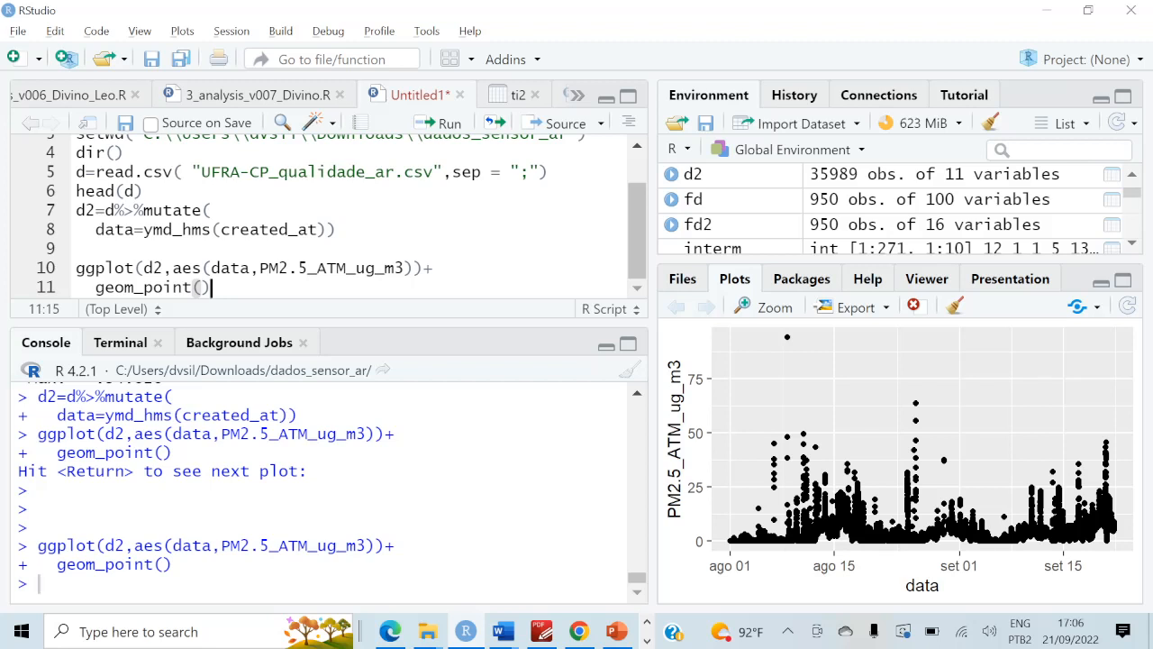
{"action": "key", "text": "Return"}
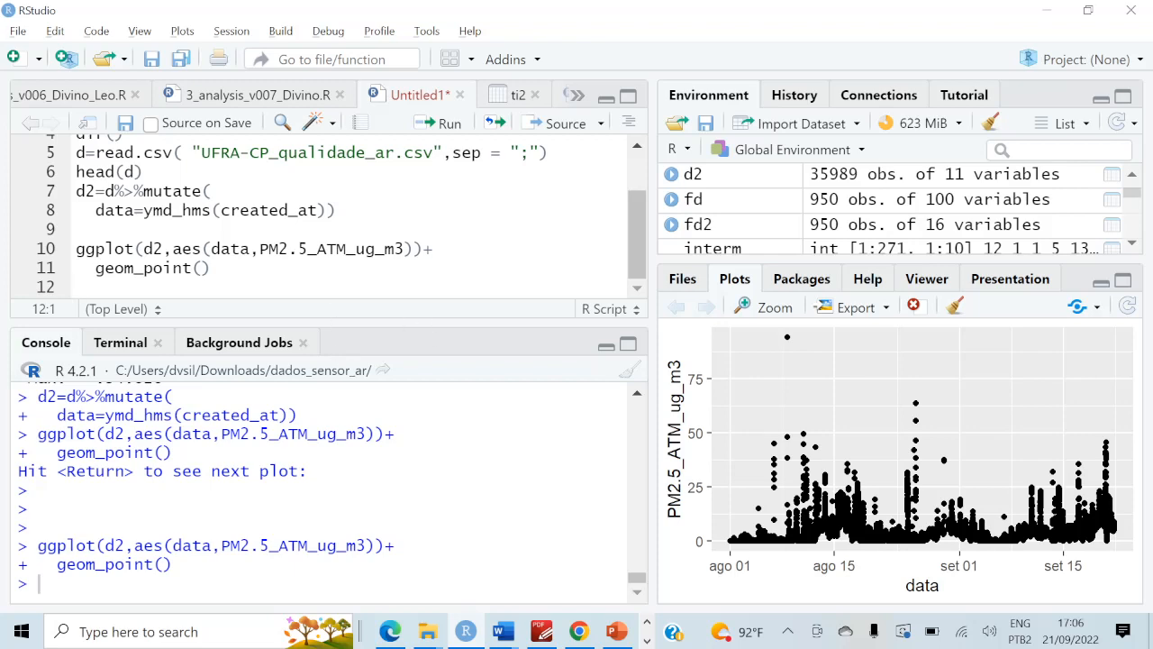
{"action": "scroll", "coordinate": [206, 492], "scroll_direction": "up", "scroll_amount": 2}
{"action": "scroll", "coordinate": [317, 493], "scroll_direction": "up", "scroll_amount": 4}
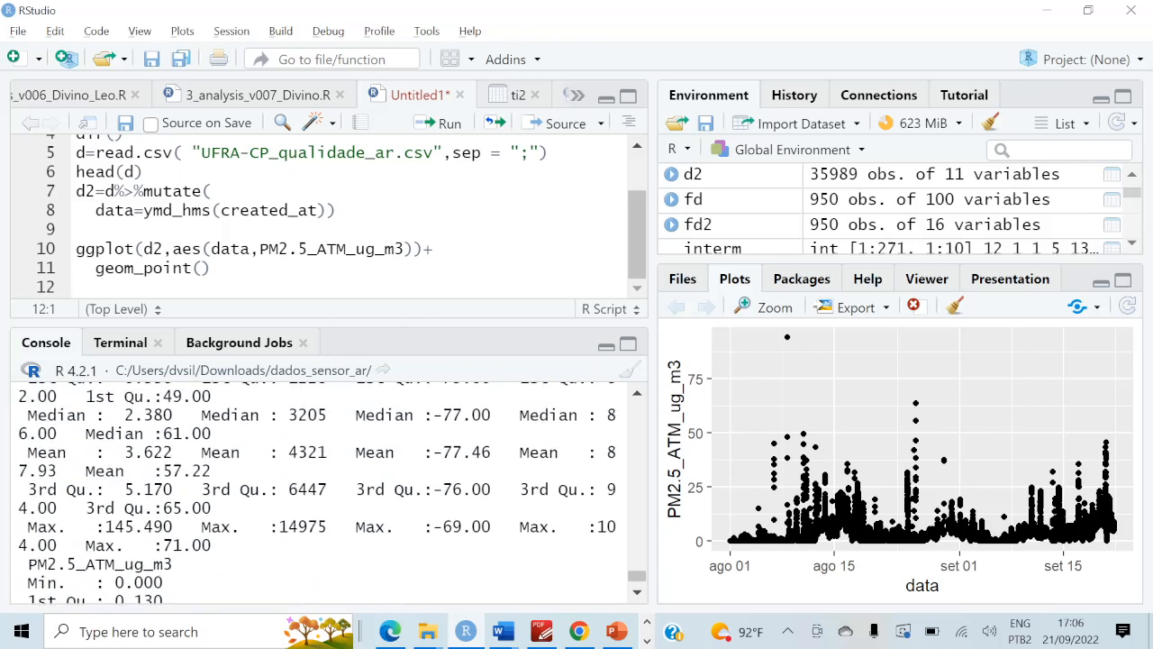
{"action": "scroll", "coordinate": [317, 494], "scroll_direction": "up", "scroll_amount": 3}
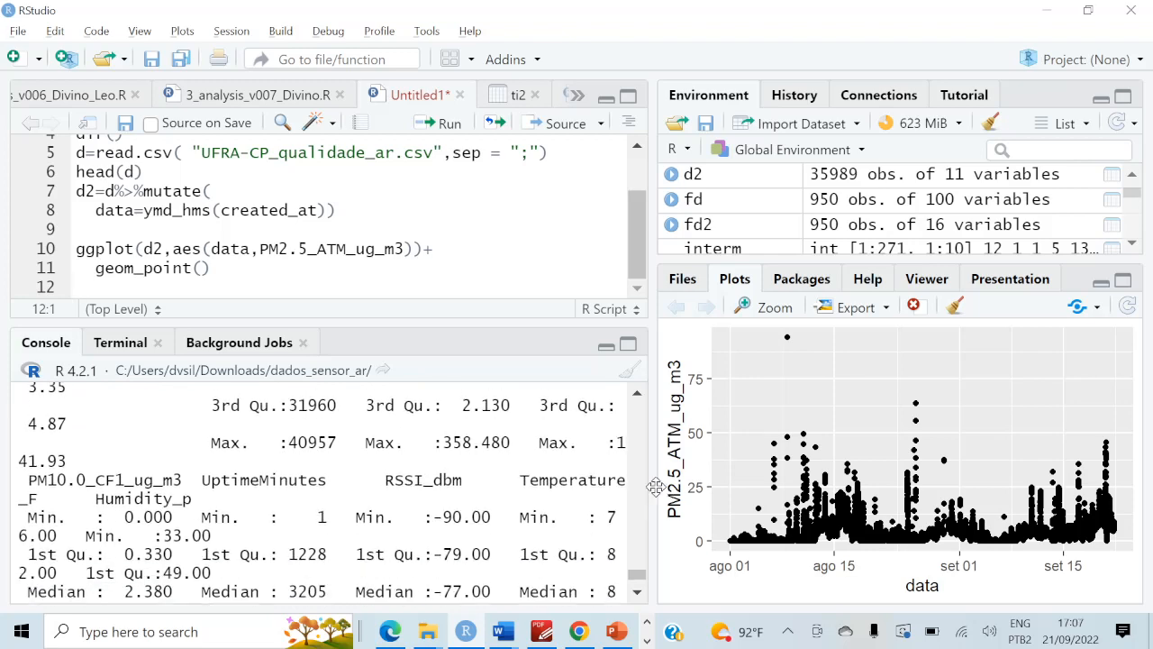
{"action": "left_click_drag", "start_coordinate": [656, 486], "coordinate": [724, 481]}
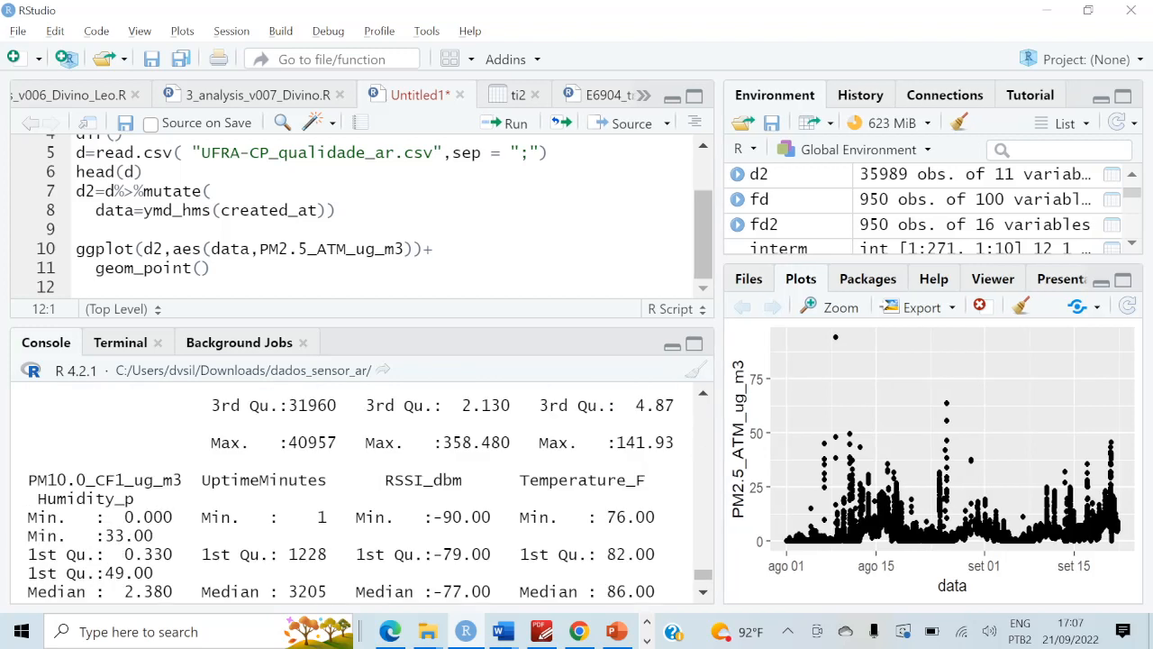
- Insert names(d) on a new line below head(d) and run it to list the column names
{"action": "key", "text": "Up"}
{"action": "key", "text": "Up"}
{"action": "key", "text": "Up"}
{"action": "key", "text": "Up"}
{"action": "key", "text": "Up"}
{"action": "key", "text": "Up"}
{"action": "key", "text": "Down"}
{"action": "key", "text": "Return"}
{"action": "key", "text": "Up"}
{"action": "type", "text": "names(d"}
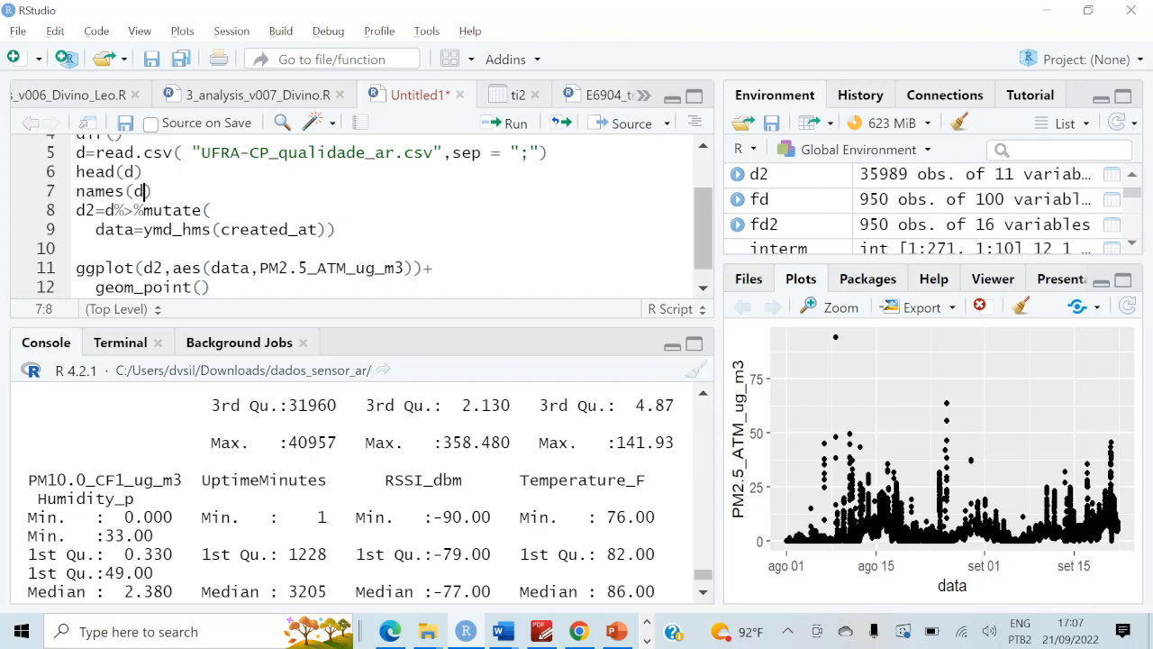
{"action": "key", "text": "ctrl+Return"}
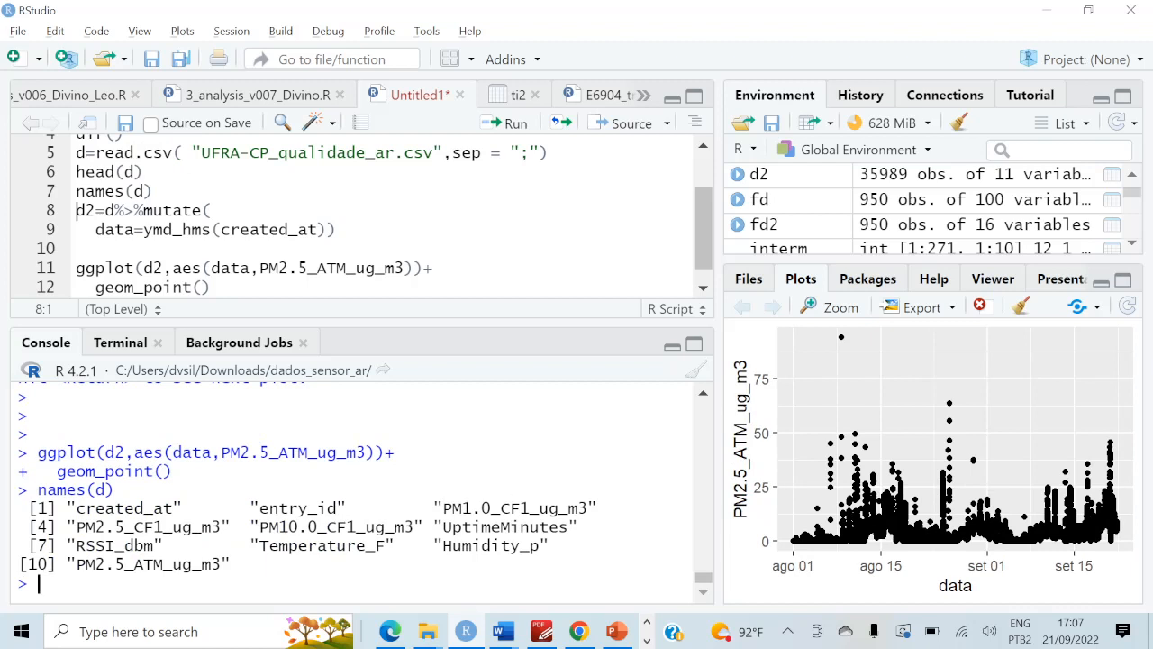
- Duplicate the PM2.5 ggplot and geom_point() code below the original, separated by a blank line
{"action": "left_click_drag", "start_coordinate": [385, 545], "coordinate": [260, 545]}
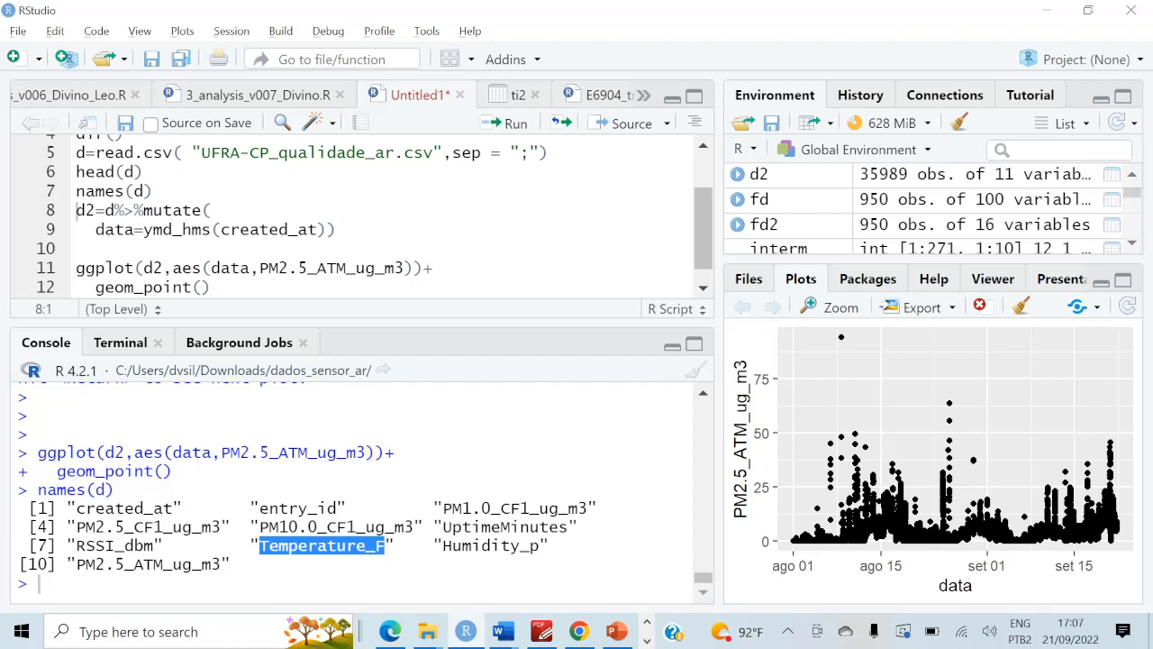
{"action": "left_click_drag", "start_coordinate": [210, 288], "coordinate": [77, 249]}
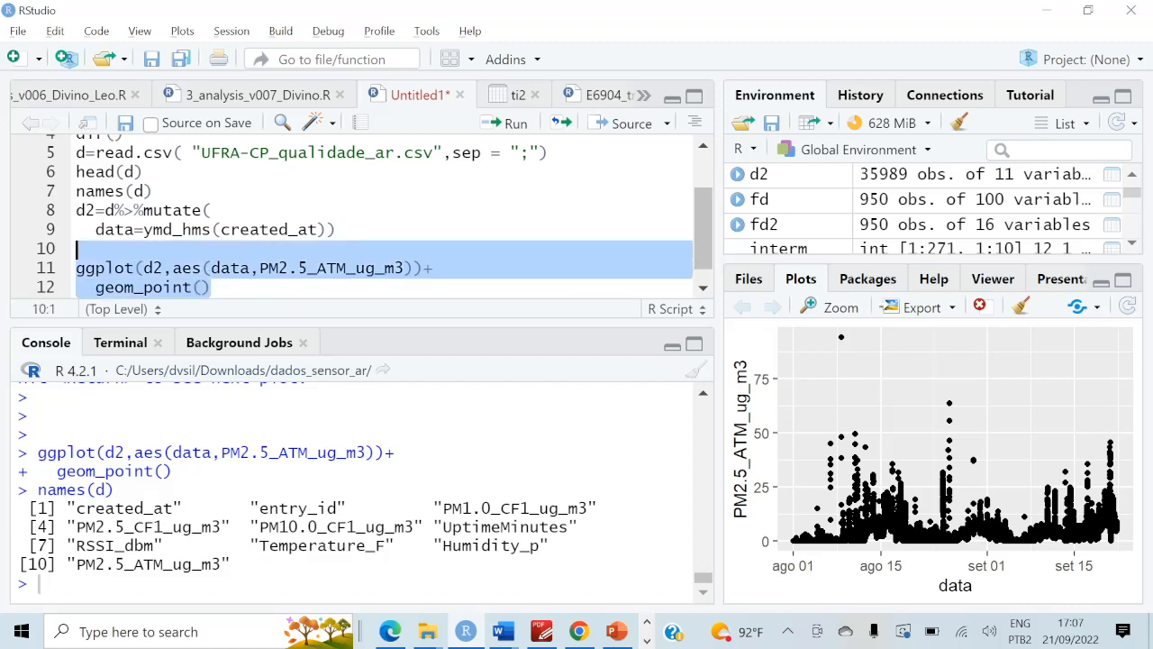
{"action": "key", "text": "Right"}
{"action": "key", "text": "Return"}
{"action": "type", "text": "ggplot(d2,aes(data,PM2.5_ATM_ug_m3))+   geom_point()"}
- Replace PM2.5_ATM_ug_m3 with Temperature_F as the y variable in the duplicated ggplot call
{"action": "key", "text": "Up"}
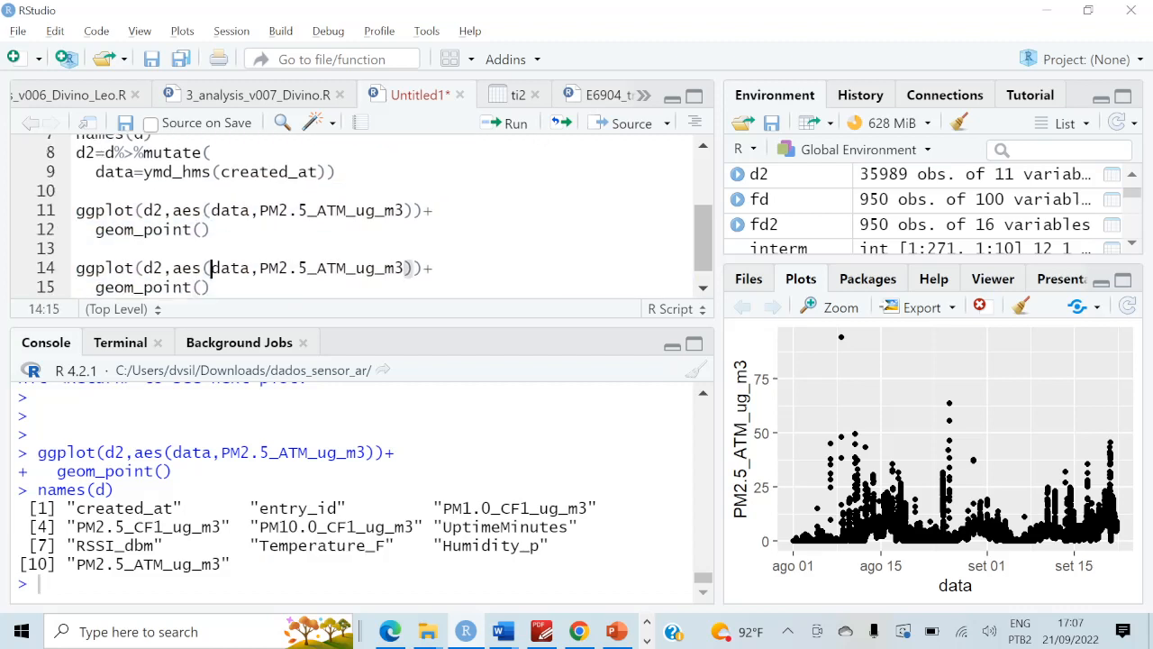
{"action": "key", "text": "Right"}
{"action": "key", "text": "Right"}
{"action": "key", "text": "Right"}
{"action": "key", "text": "Right"}
{"action": "key", "text": "Right"}
{"action": "key", "text": "Right"}
{"action": "key", "text": "Left"}
{"action": "key", "text": "shift+Right"}
{"action": "key", "text": "shift+Right"}
{"action": "key", "text": "shift+Right"}
{"action": "key", "text": "shift+Right"}
{"action": "key", "text": "shift+Right"}
{"action": "key", "text": "shift+Right"}
{"action": "key", "text": "shift+Right"}
{"action": "key", "text": "shift+Right"}
{"action": "key", "text": "shift+Right"}
{"action": "key", "text": "shift+Right"}
{"action": "key", "text": "shift+Right"}
{"action": "key", "text": "shift+Right"}
{"action": "key", "text": "shift+Right"}
{"action": "key", "text": "shift+Right"}
{"action": "key", "text": "shift+Right"}
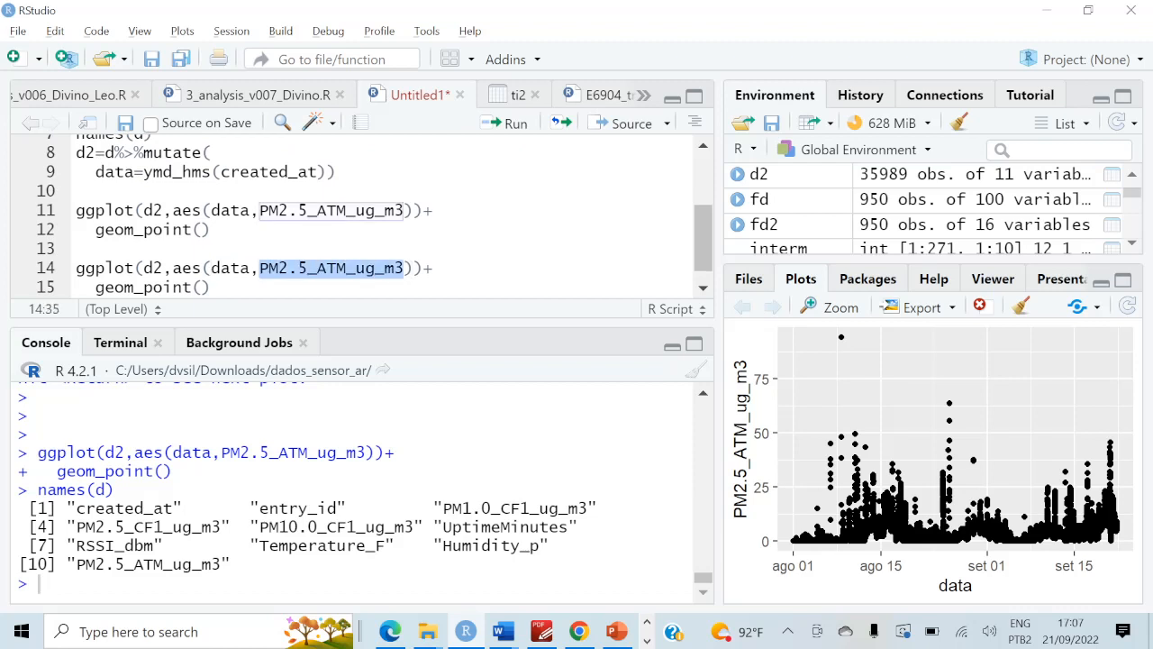
{"action": "type", "text": "tem"}
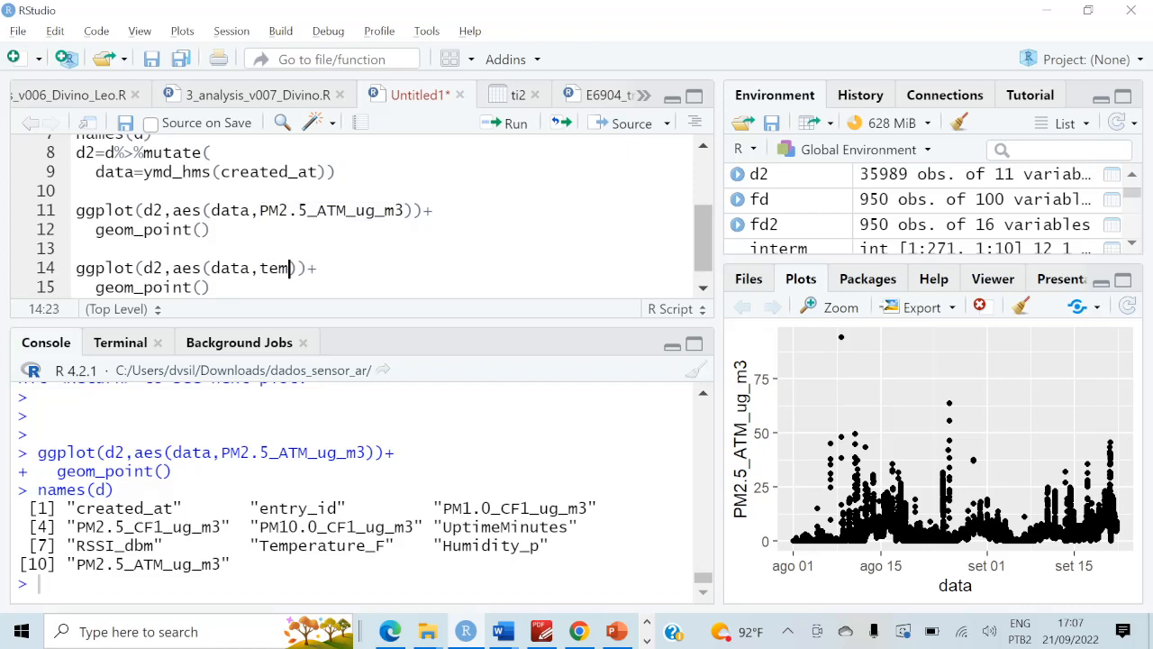
{"action": "key", "text": "BackSpace"}
{"action": "key", "text": "BackSpace"}
{"action": "key", "text": "BackSpace"}
{"action": "type", "text": "Temp"}
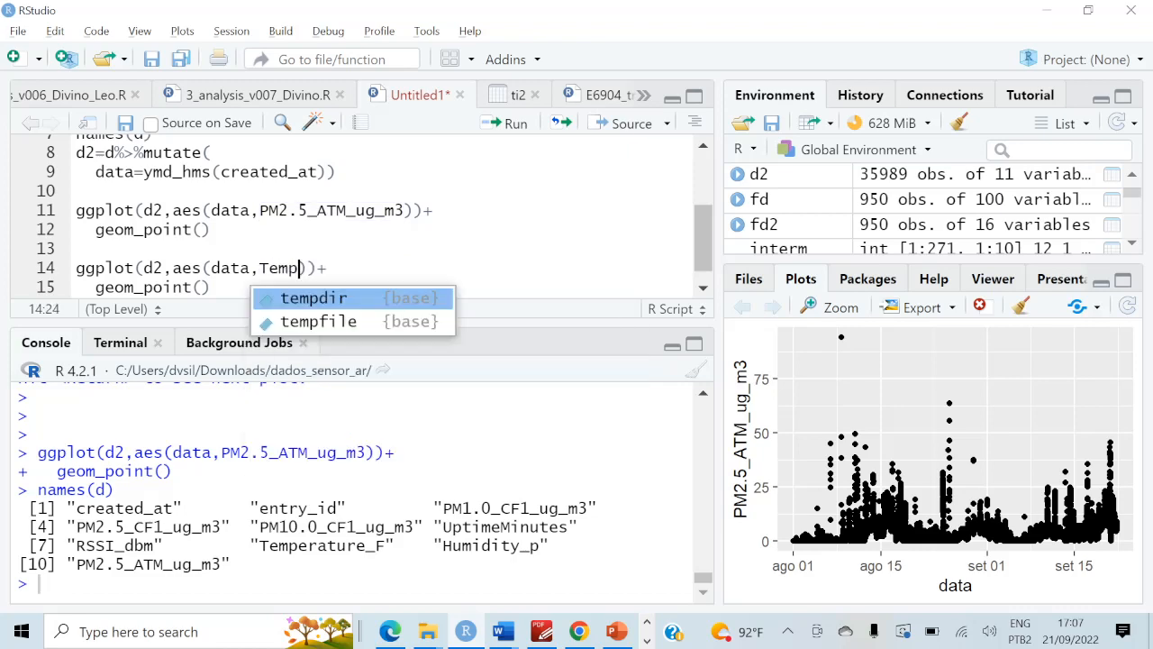
{"action": "type", "text": "erature"}
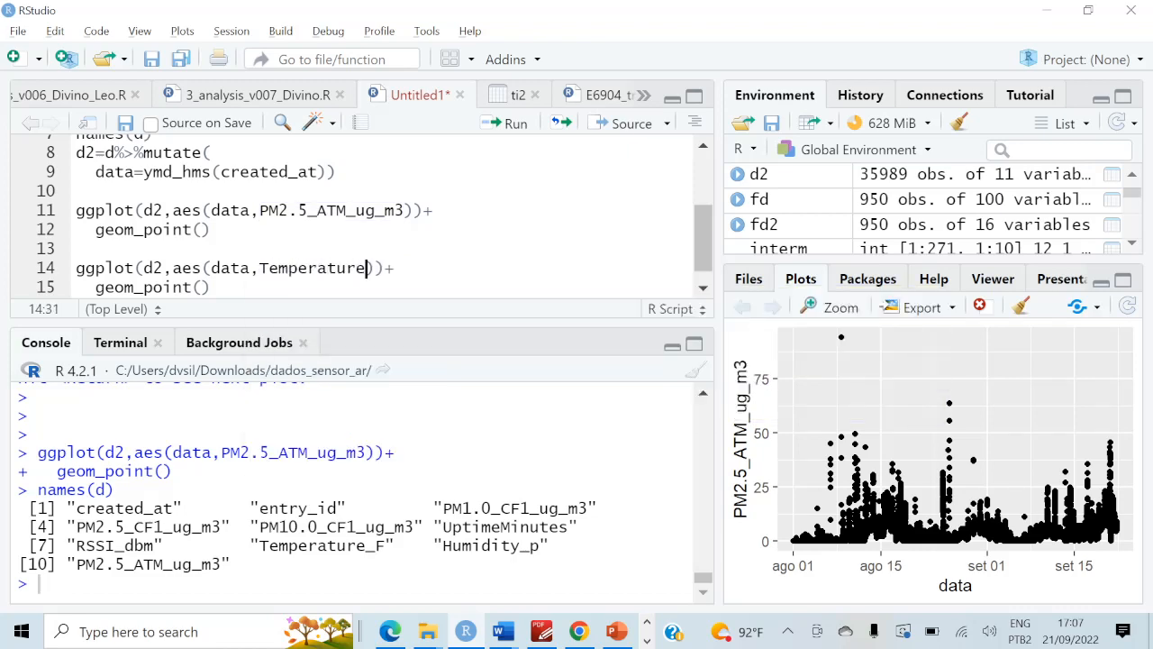
{"action": "type", "text": "_F"}
- Run the duplicated ggplot code to plot Temperature_F against data
{"action": "key", "text": "Home"}
{"action": "key", "text": "shift+Down"}
{"action": "key", "text": "shift+Down"}
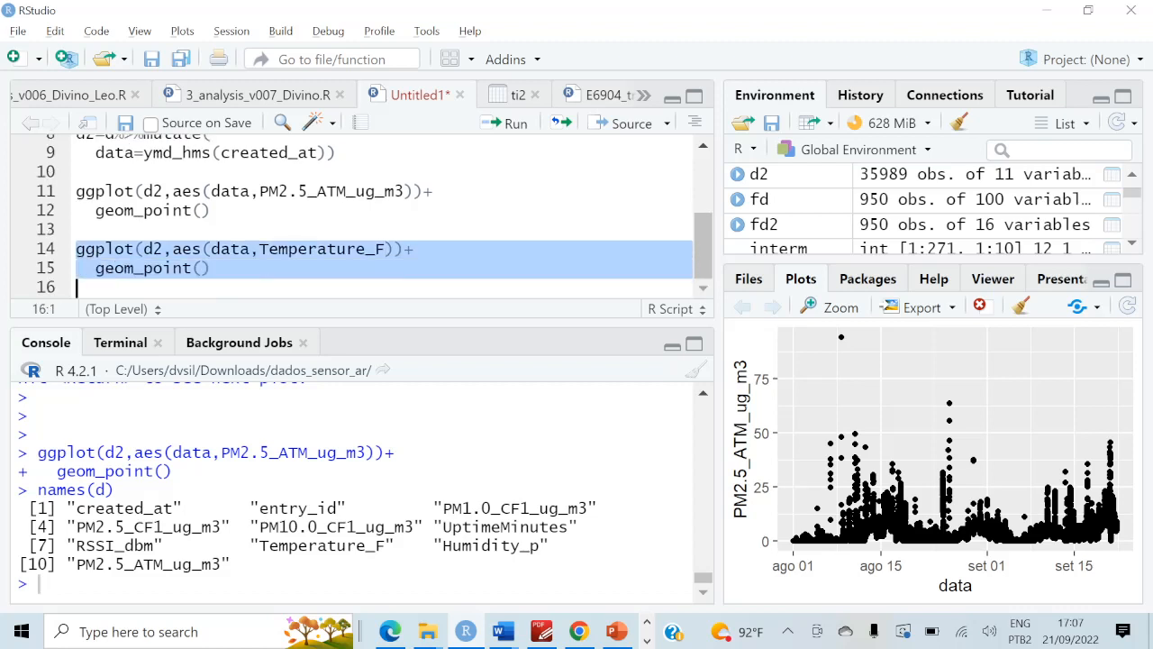
{"action": "key", "text": "ctrl+Return"}
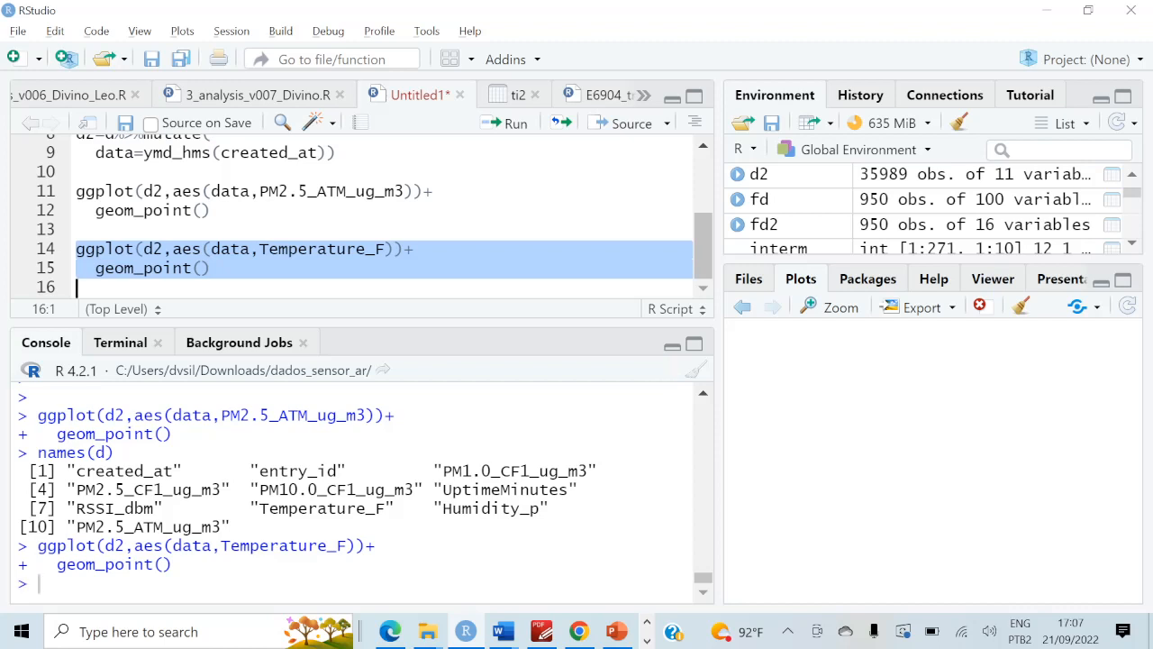
{"action": "key", "text": "Down"}
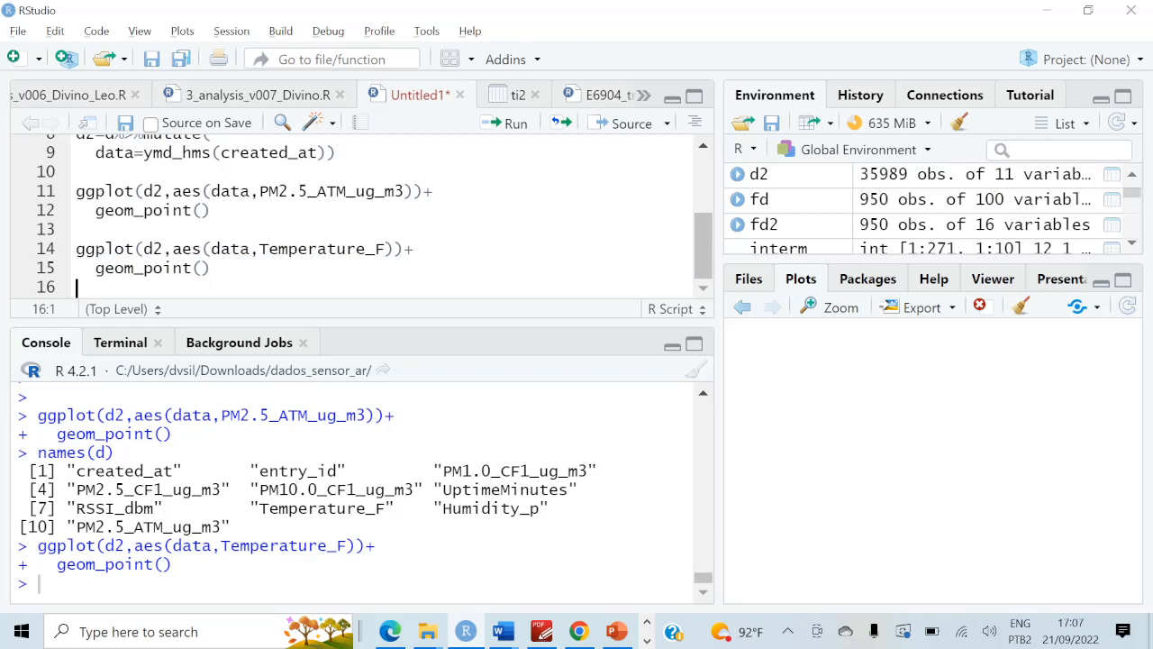
- Review the start of the script and the earlier lubridate loading and summary(d) output in the console
{"action": "key", "text": "Up"}
{"action": "key", "text": "Up"}
{"action": "key", "text": "Up"}
{"action": "key", "text": "Up"}
{"action": "key", "text": "Up"}
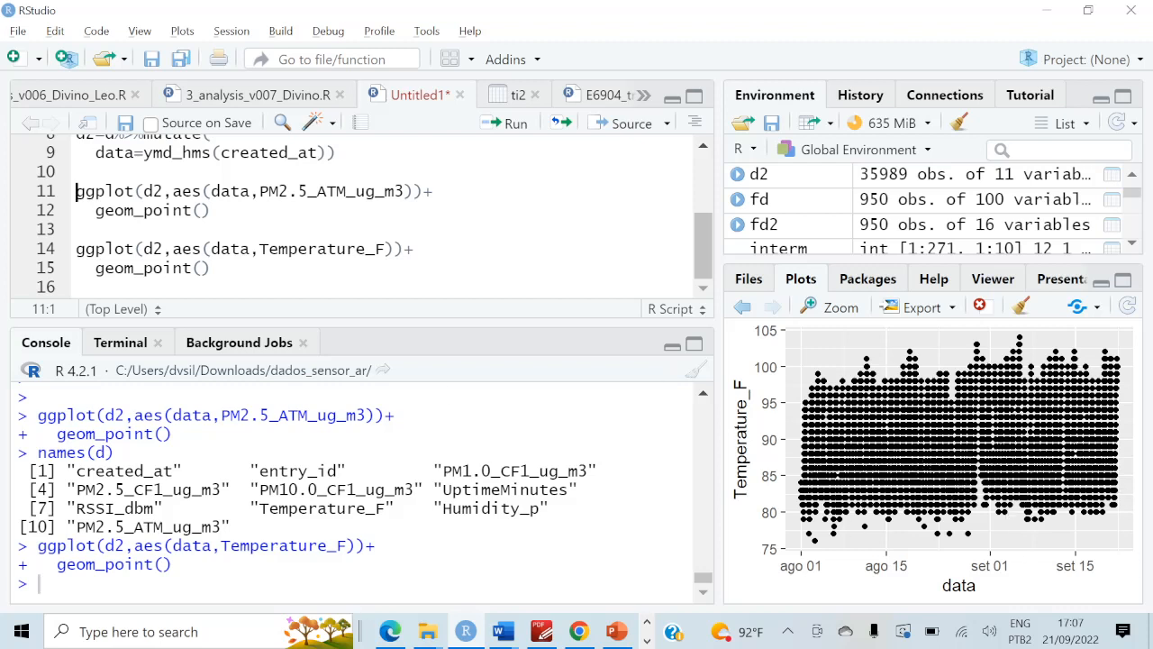
{"action": "scroll", "coordinate": [360, 505], "scroll_direction": "up", "scroll_amount": 1}
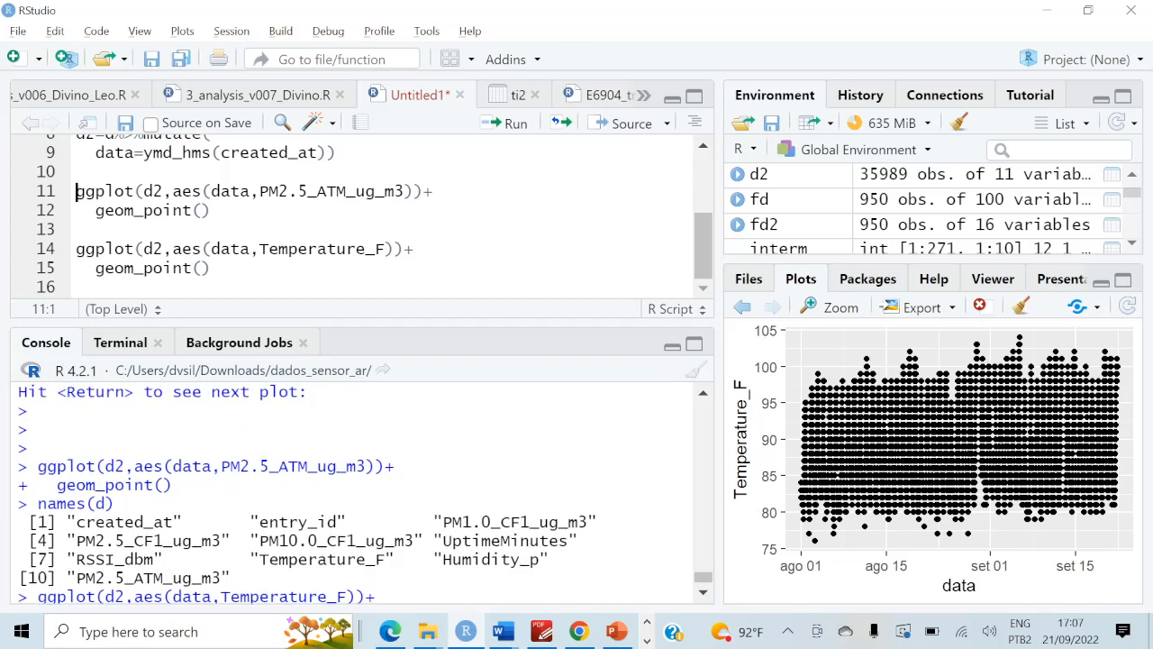
{"action": "scroll", "coordinate": [360, 216], "scroll_direction": "up", "scroll_amount": 3}
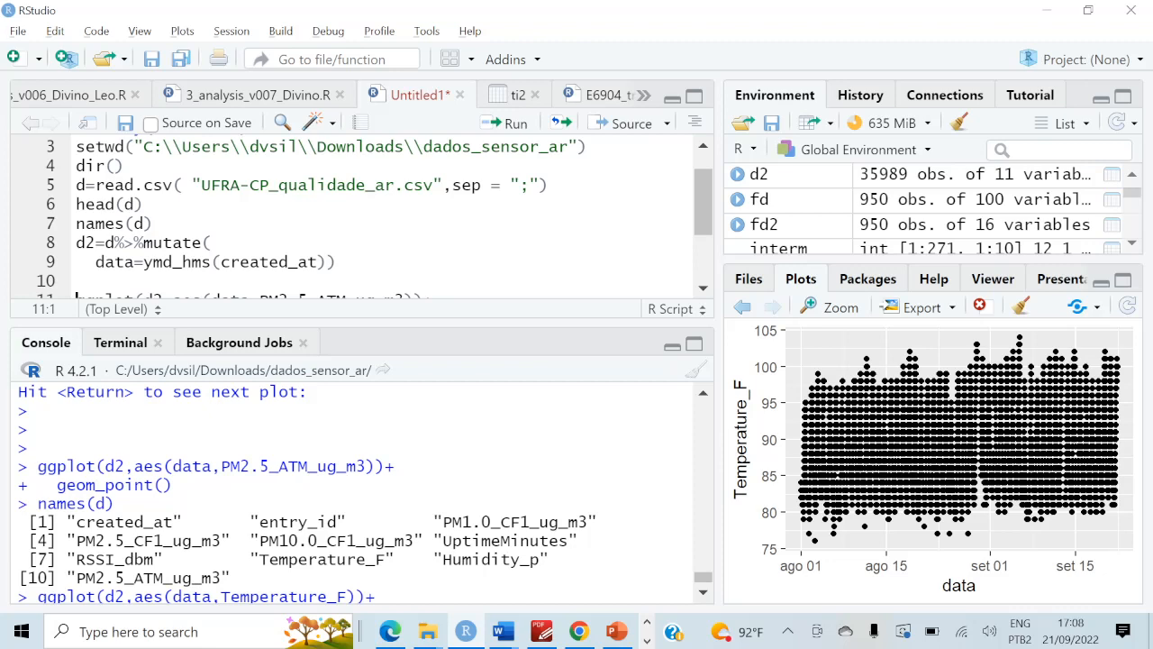
{"action": "scroll", "coordinate": [361, 505], "scroll_direction": "up", "scroll_amount": 15}
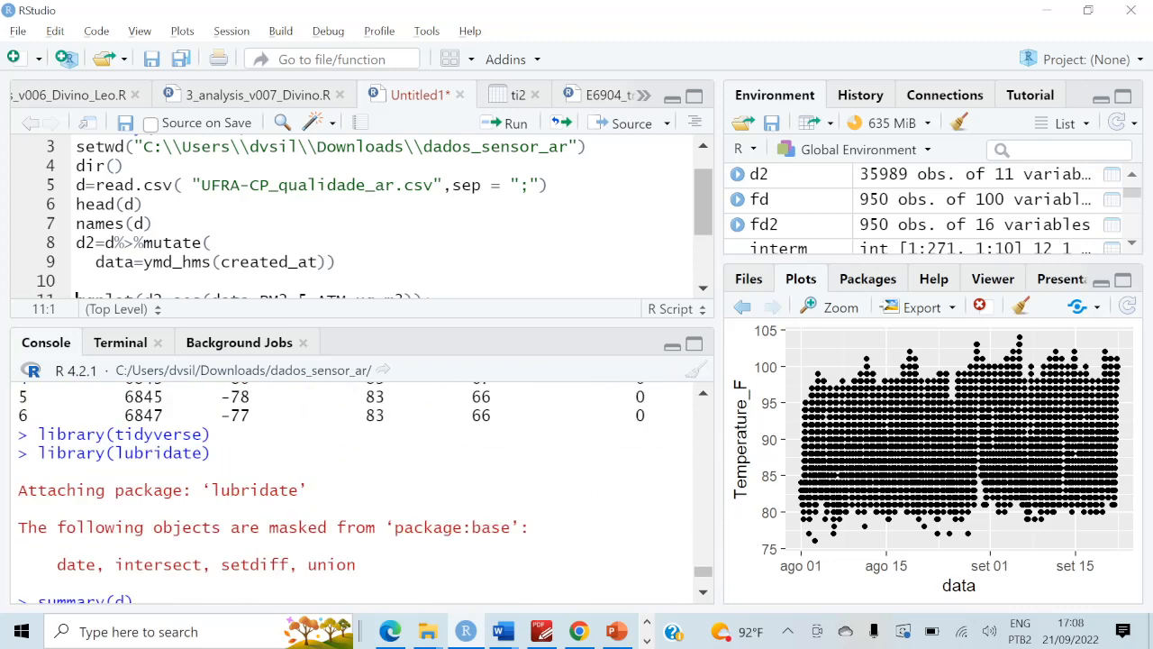
{"action": "right_click", "coordinate": [362, 513]}
{"action": "key", "text": "Escape"}
{"action": "scroll", "coordinate": [360, 505], "scroll_direction": "down", "scroll_amount": 6}
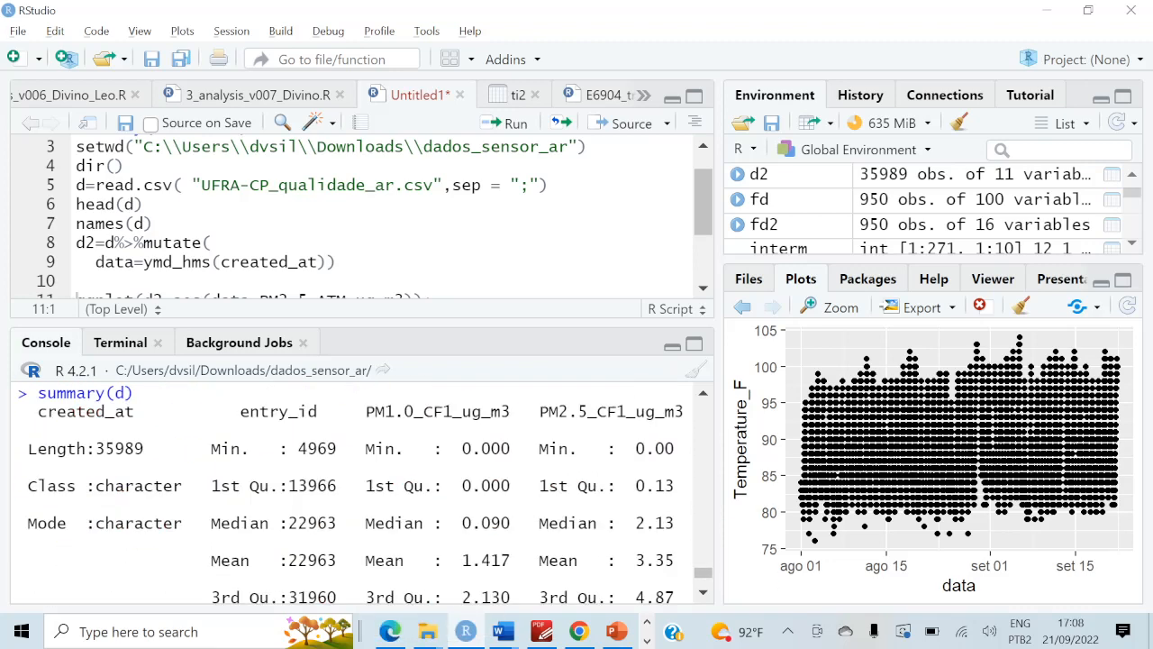
{"action": "scroll", "coordinate": [360, 491], "scroll_direction": "up", "scroll_amount": 2}
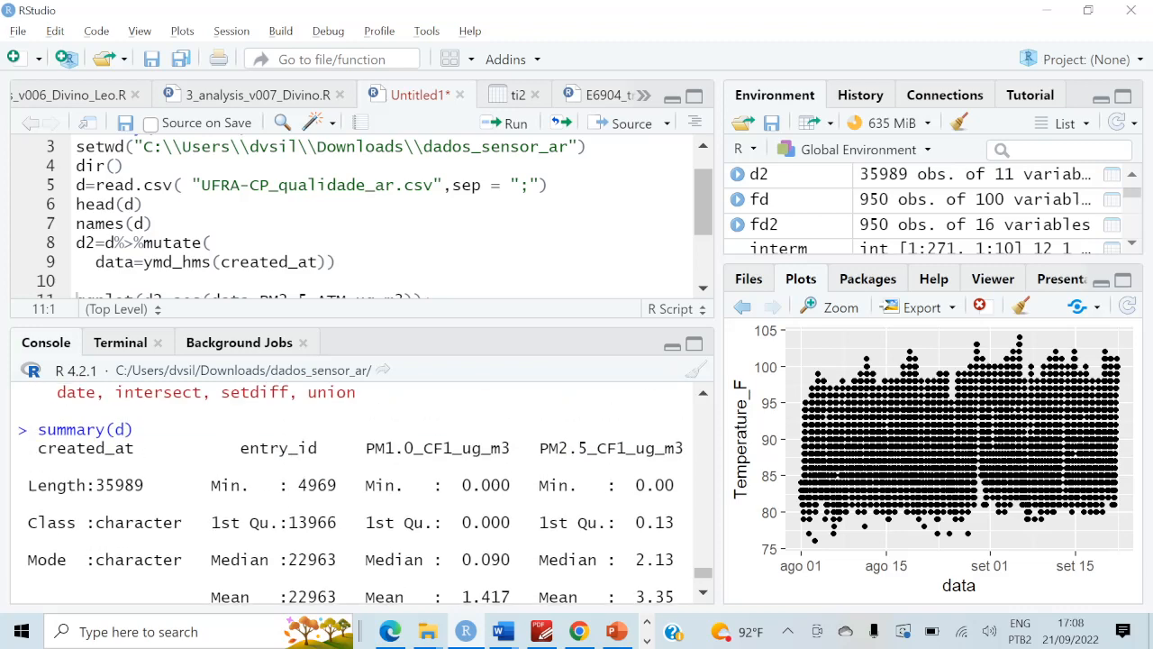
- Examine the summary(d) statistics in the console and view the Temperature_F plot enlarged
{"action": "scroll", "coordinate": [360, 491], "scroll_direction": "down", "scroll_amount": 5}
{"action": "scroll", "coordinate": [361, 491], "scroll_direction": "down", "scroll_amount": 1}
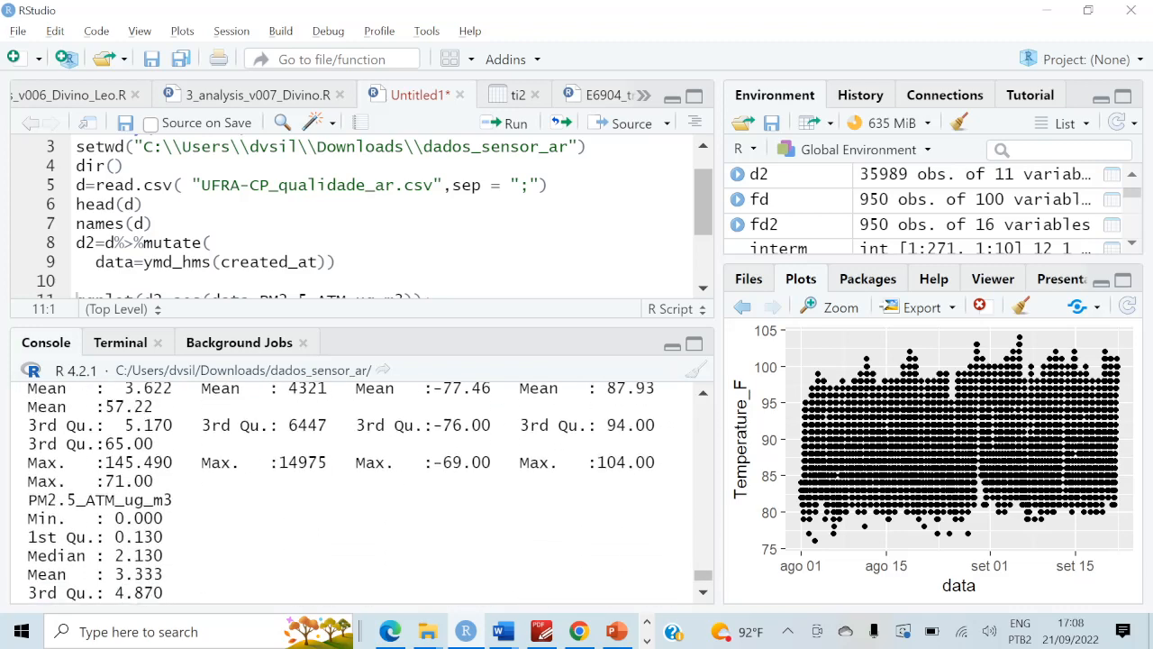
{"action": "scroll", "coordinate": [361, 491], "scroll_direction": "up", "scroll_amount": 3}
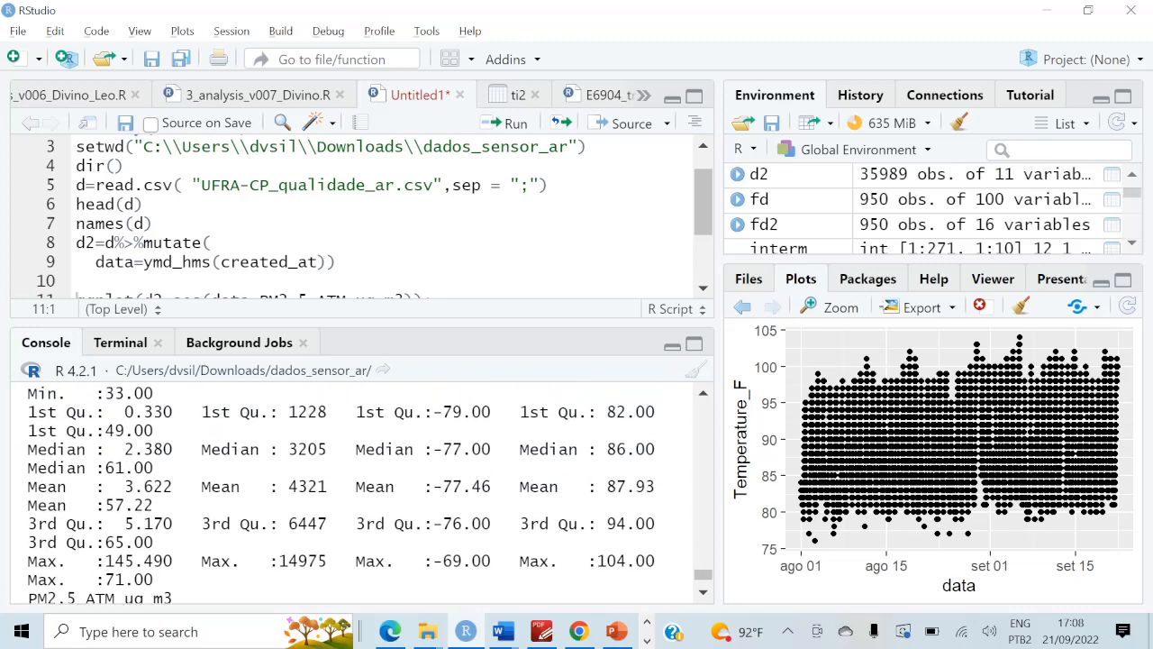
{"action": "scroll", "coordinate": [361, 491], "scroll_direction": "up", "scroll_amount": 2}
{"action": "scroll", "coordinate": [361, 491], "scroll_direction": "down", "scroll_amount": 1}
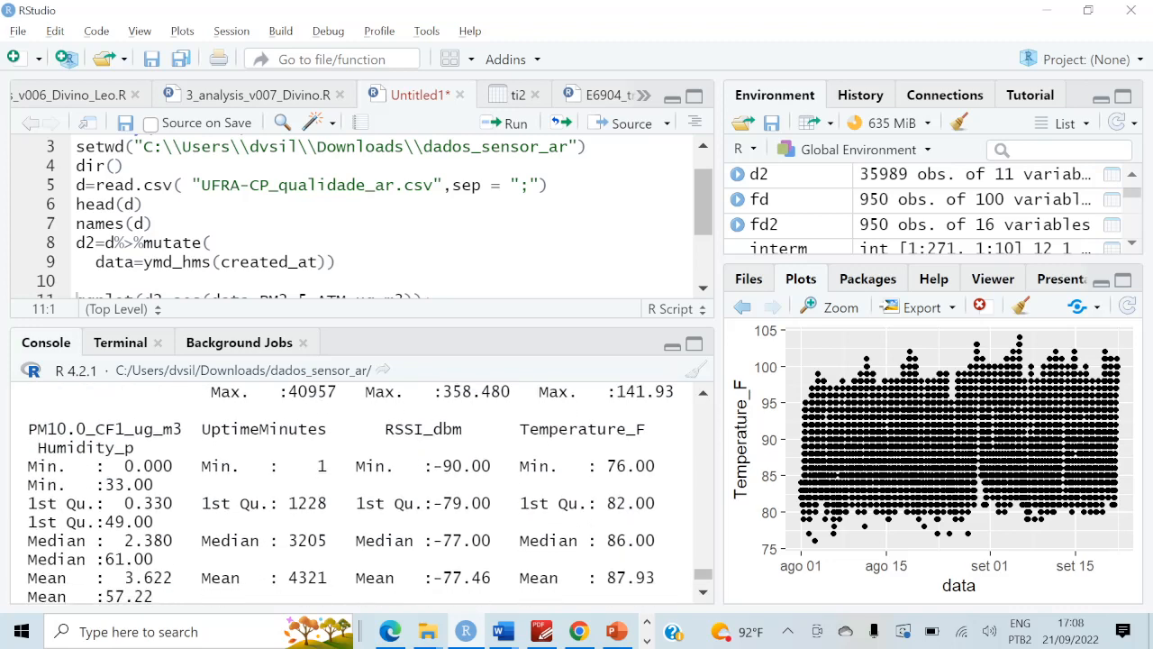
{"action": "left_click", "coordinate": [815, 309]}
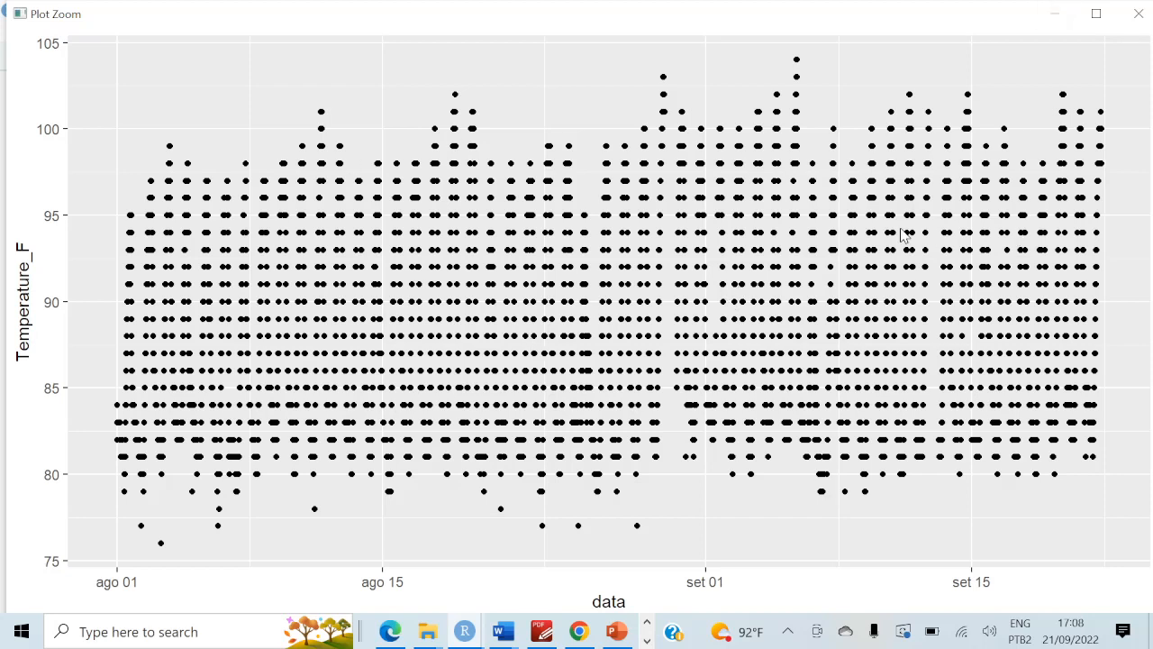
{"action": "left_click", "coordinate": [1051, 14]}
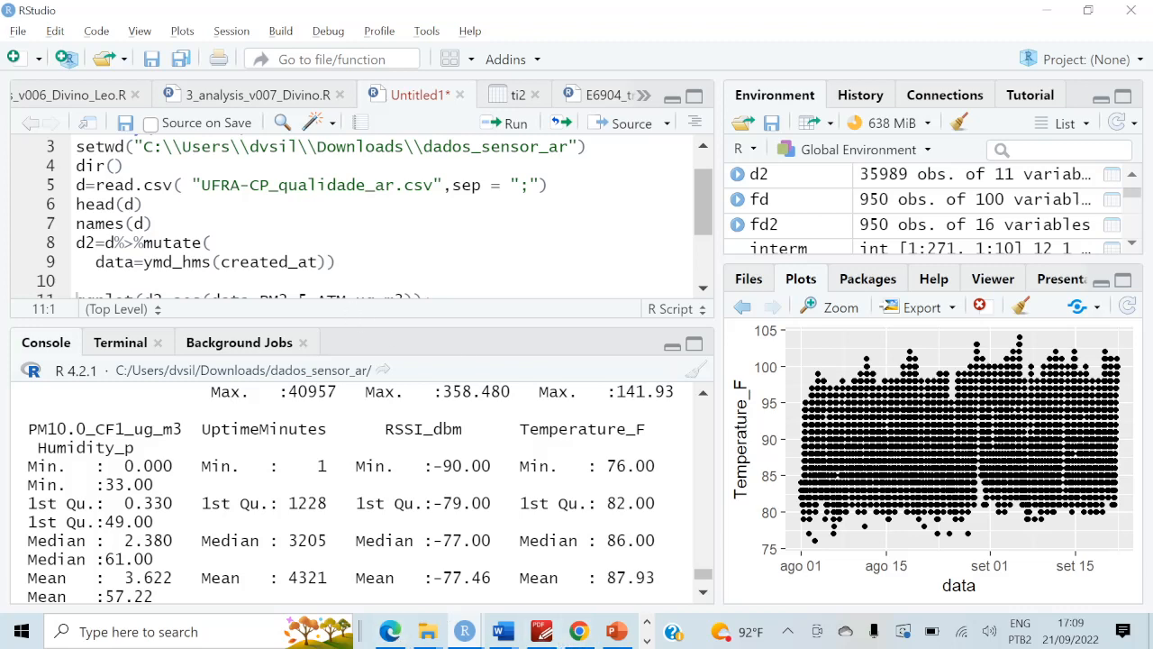
- Go to the end of the script and make the script editor taller so more code lines show
{"action": "left_click", "coordinate": [154, 223]}
{"action": "key", "text": "Down"}
{"action": "key", "text": "Down"}
{"action": "key", "text": "Down"}
{"action": "key", "text": "Down"}
{"action": "key", "text": "Down"}
{"action": "key", "text": "Down"}
{"action": "key", "text": "Down"}
{"action": "key", "text": "Down"}
{"action": "key", "text": "Down"}
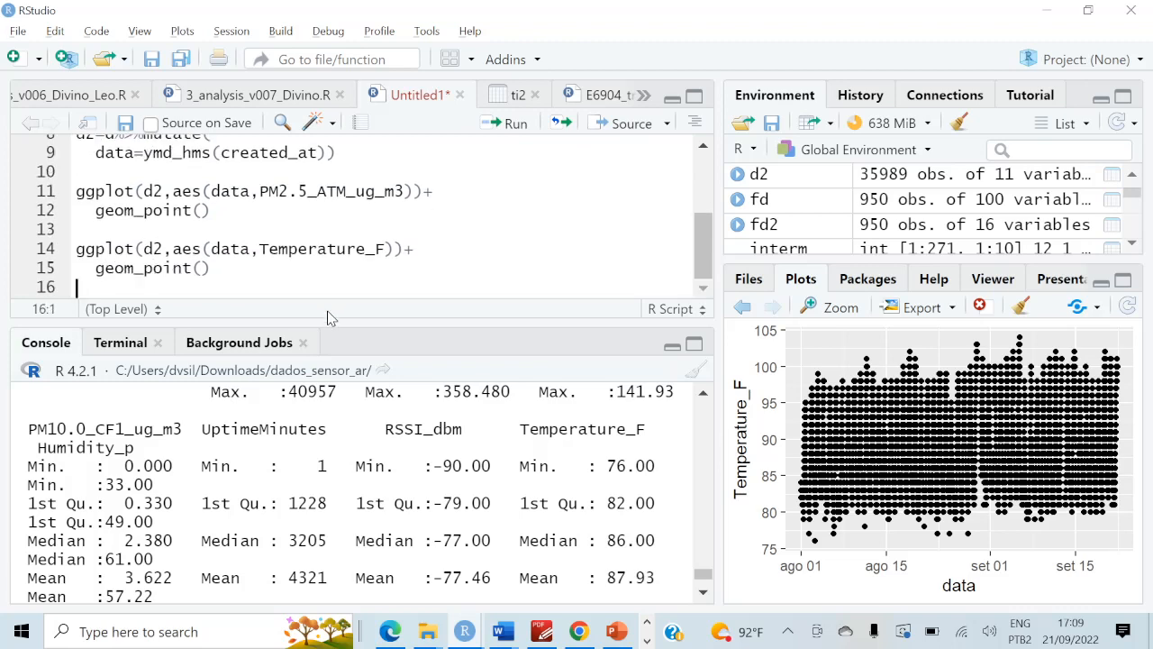
{"action": "left_click_drag", "start_coordinate": [328, 321], "coordinate": [332, 423]}
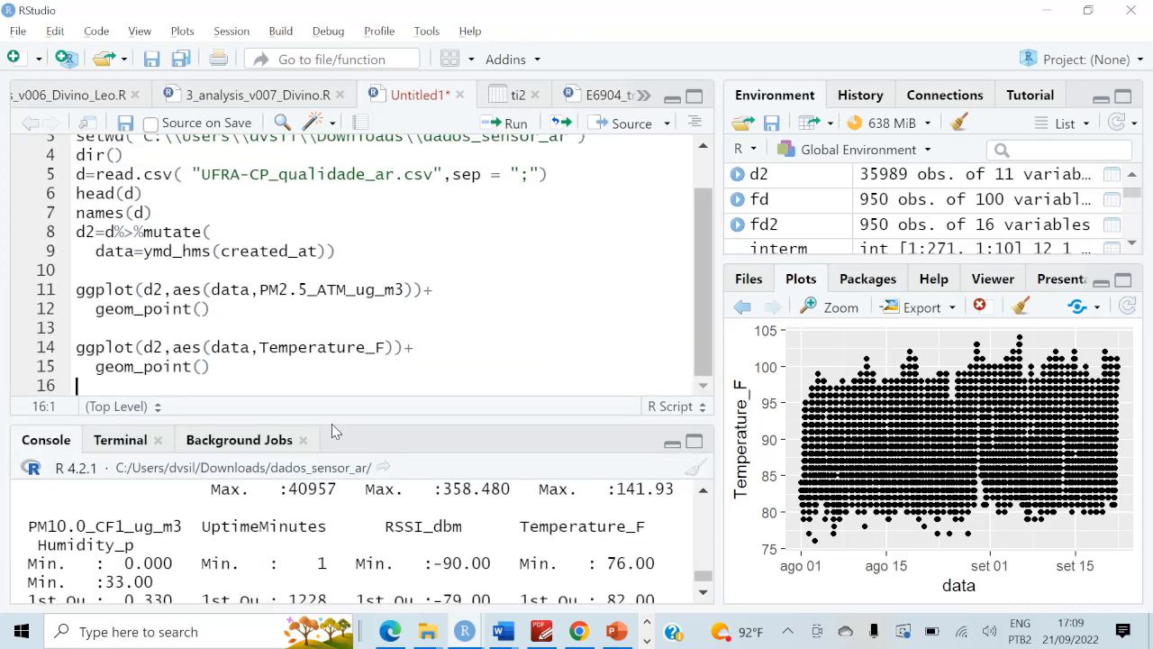
- Duplicate the two-line d2=d%>%mutate( data=ymd_hms(created_at)) block at the end of the script, below the Temperature_F plot code
{"action": "left_click", "coordinate": [153, 212]}
{"action": "key", "text": "Right"}
{"action": "key", "text": "shift+Down"}
{"action": "key", "text": "shift+Down"}
{"action": "key", "text": "ctrl+c"}
{"action": "key", "text": "Down"}
{"action": "key", "text": "Down"}
{"action": "key", "text": "Down"}
{"action": "key", "text": "Down"}
{"action": "key", "text": "Down"}
{"action": "key", "text": "Down"}
{"action": "key", "text": "Down"}
{"action": "key", "text": "ctrl+v"}
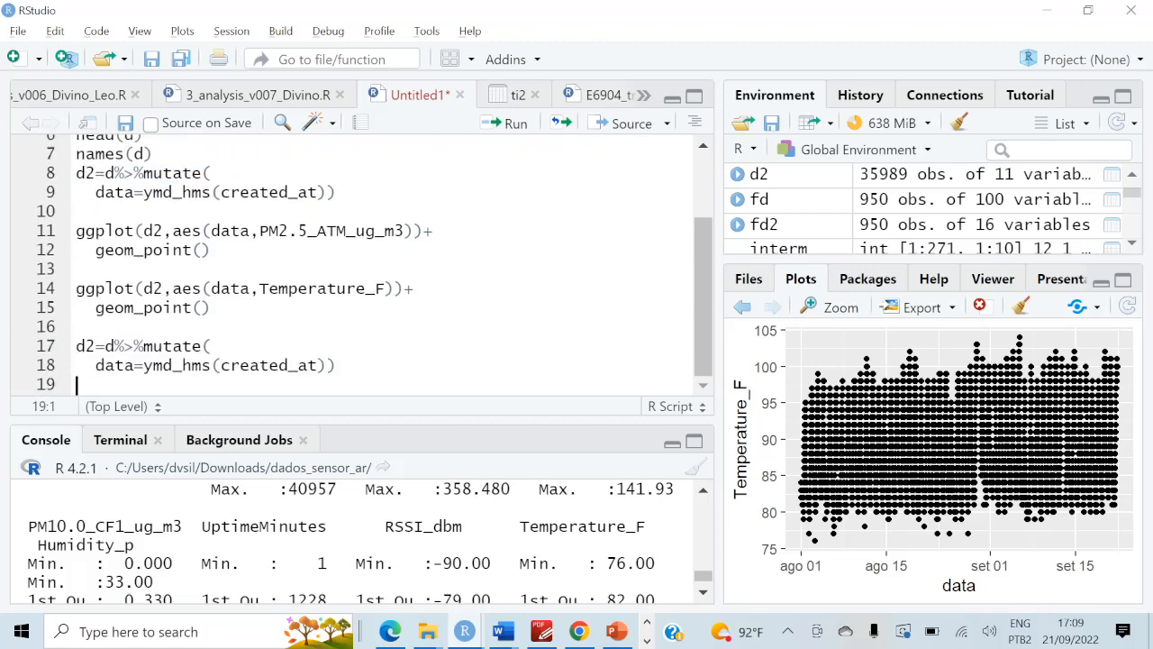
- Replace ymd_hms with ymd in the duplicated mutate block so its second line reads data=ymd(created_at))
{"action": "key", "text": "Up"}
{"action": "key", "text": "Up"}
{"action": "key", "text": "Right"}
{"action": "key", "text": "Right"}
{"action": "key", "text": "Right"}
{"action": "key", "text": "Right"}
{"action": "key", "text": "Right"}
{"action": "key", "text": "Right"}
{"action": "key", "text": "Right"}
{"action": "key", "text": "Right"}
{"action": "key", "text": "Right"}
{"action": "key", "text": "Down"}
{"action": "key", "text": "End"}
{"action": "key", "text": "Left"}
{"action": "type", "text": ","}
{"action": "key", "text": "Left"}
{"action": "key", "text": "shift+Up"}
{"action": "key", "text": "shift+Right"}
{"action": "key", "text": "Right"}
{"action": "key", "text": "Up"}
{"action": "key", "text": "Right"}
{"action": "key", "text": "Right"}
{"action": "key", "text": "Right"}
{"action": "key", "text": "Right"}
{"action": "key", "text": "Right"}
{"action": "key", "text": "Right"}
{"action": "key", "text": "Right"}
{"action": "key", "text": "Right"}
{"action": "key", "text": "shift+Right"}
{"action": "key", "text": "shift+Right"}
{"action": "key", "text": "shift+Right"}
{"action": "key", "text": "shift+Right"}
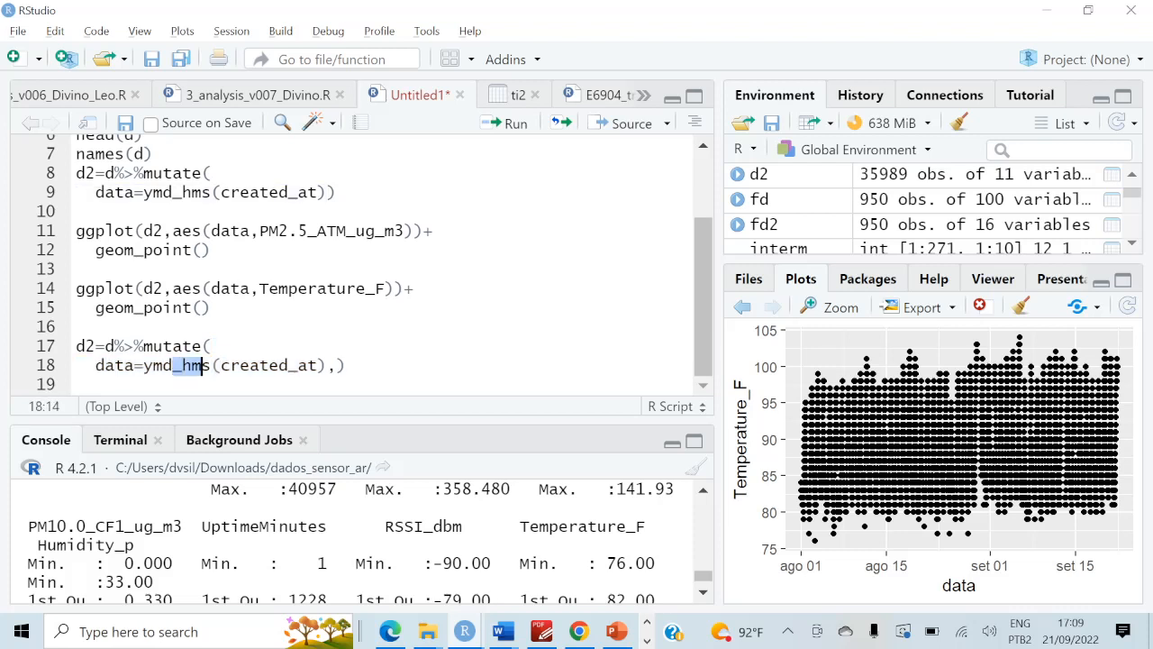
{"action": "key", "text": "Delete"}
{"action": "key", "text": "Up"}
{"action": "key", "text": "Up"}
{"action": "key", "text": "Right"}
{"action": "key", "text": "shift+Down"}
{"action": "key", "text": "shift+Down"}
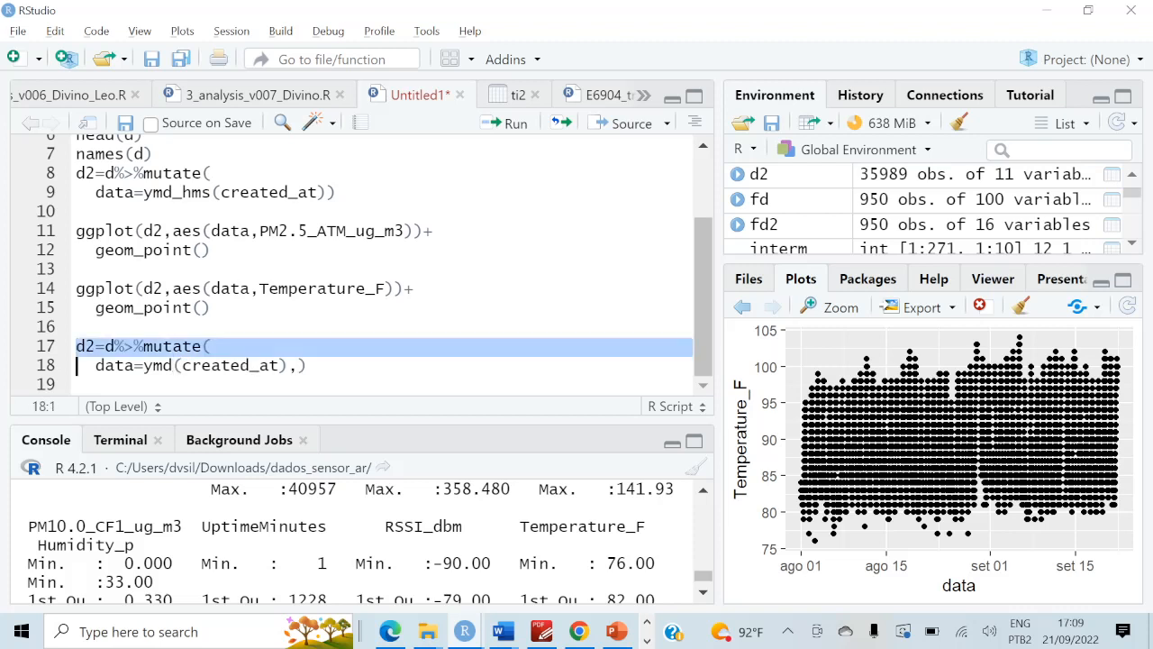
{"action": "key", "text": "Up"}
{"action": "key", "text": "End"}
{"action": "key", "text": "BackSpace"}
{"action": "key", "text": "BackSpace"}
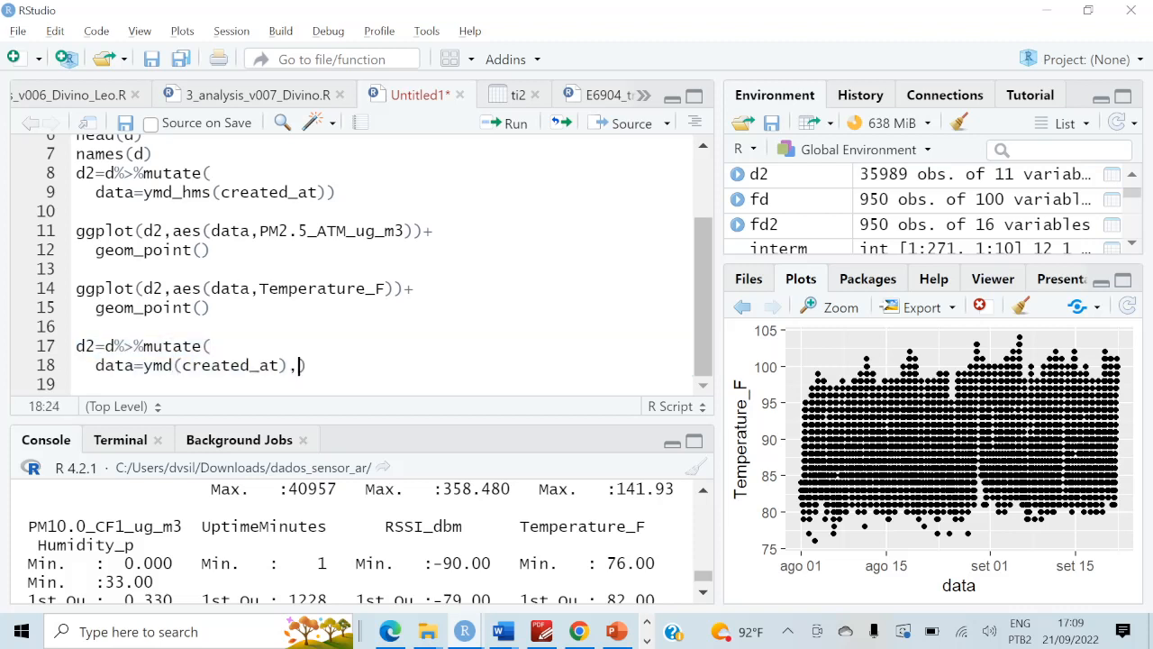
{"action": "type", "text": ")"}
- Run the duplicated d2 mutate block with data=ymd(created_at)
{"action": "key", "text": "shift+Up"}
{"action": "key", "text": "shift+Up"}
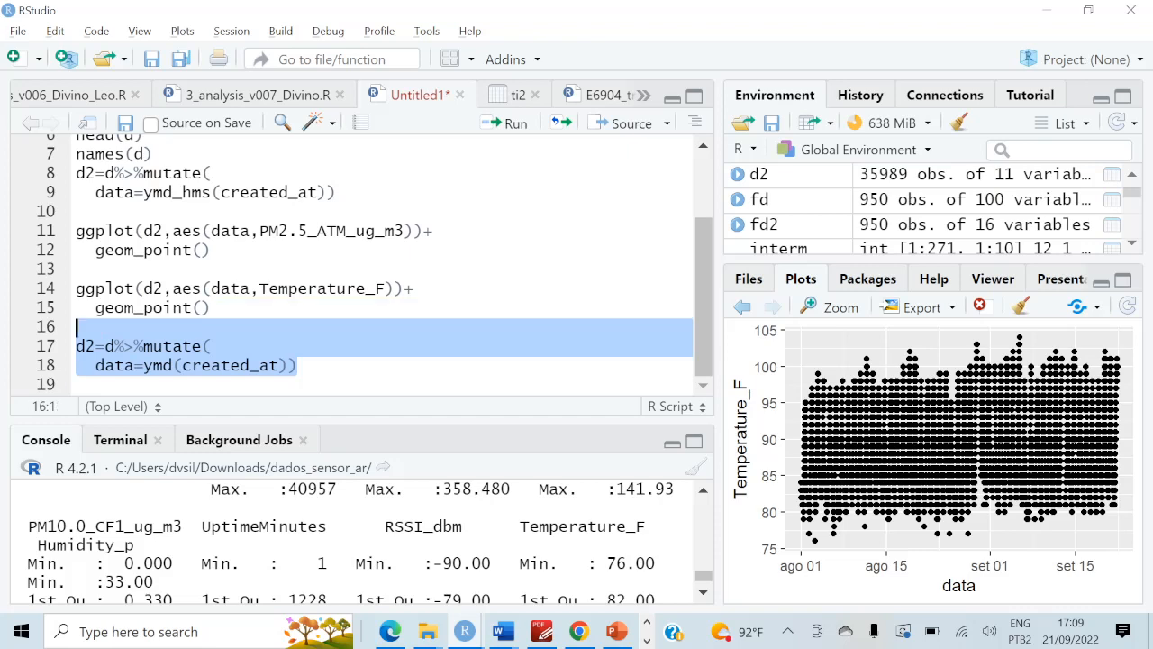
{"action": "key", "text": "shift+Down"}
{"action": "key", "text": "shift+Home"}
{"action": "key", "text": "ctrl+Return"}
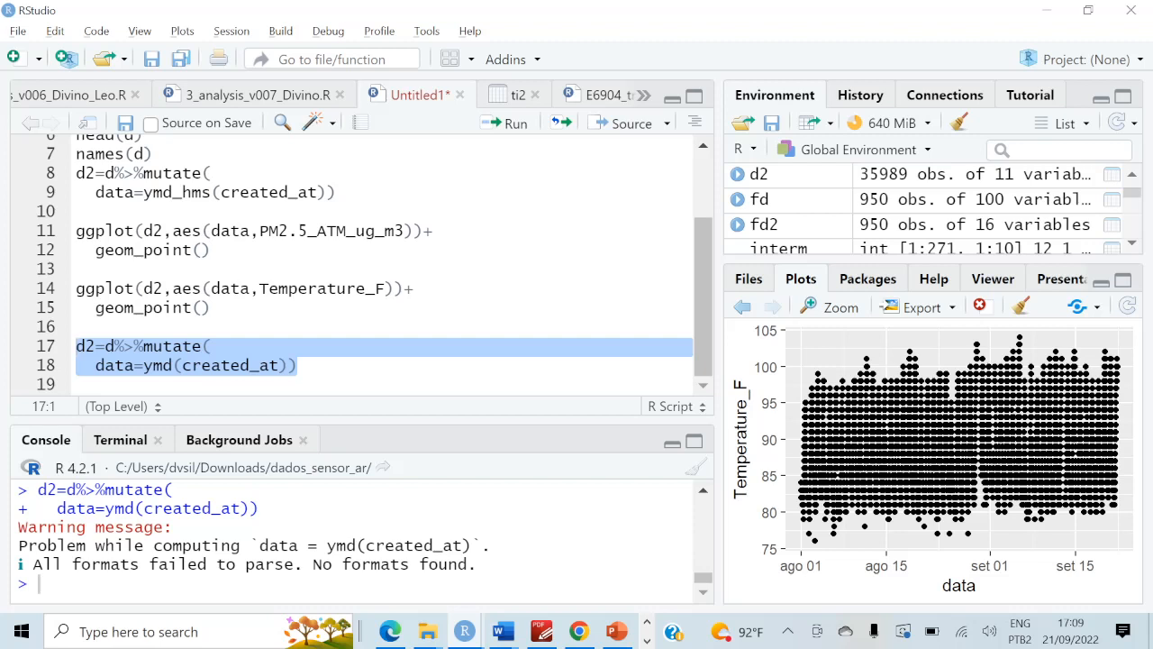
- Run head(d2) in the console and inspect the values of the data column
{"action": "key", "text": "Right"}
{"action": "key", "text": "Right"}
{"action": "key", "text": "Right"}
{"action": "key", "text": "Right"}
{"action": "key", "text": "Right"}
{"action": "key", "text": "Right"}
{"action": "key", "text": "Right"}
{"action": "key", "text": "Right"}
{"action": "key", "text": "Down"}
{"action": "key", "text": "Right"}
{"action": "key", "text": "Right"}
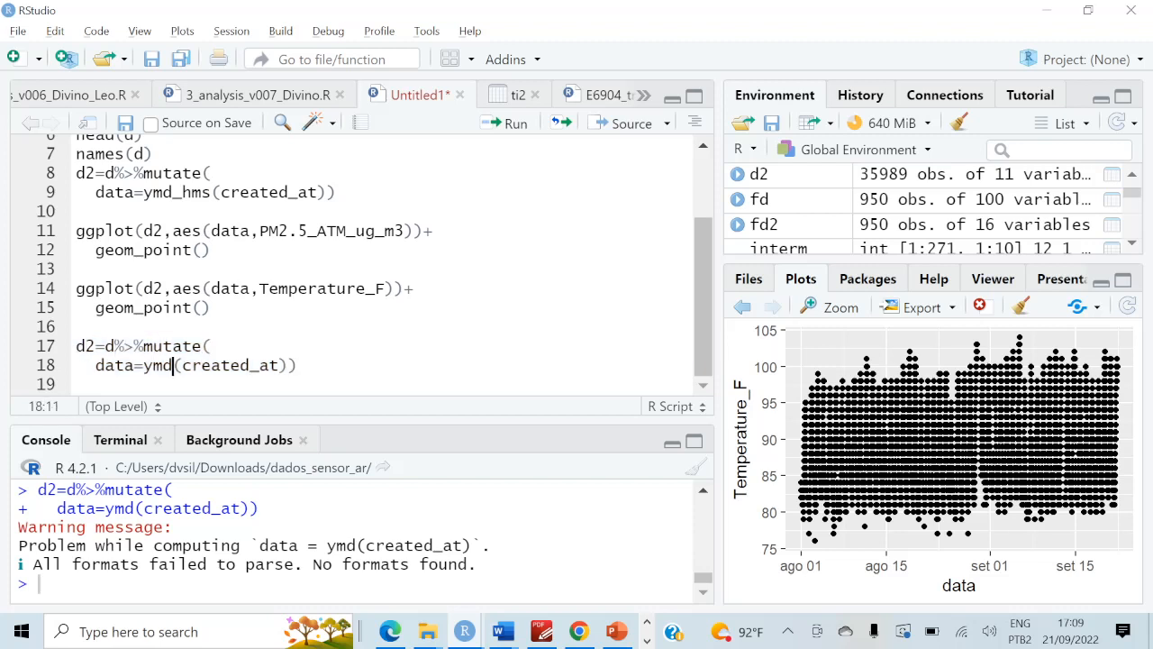
{"action": "key", "text": "Right"}
{"action": "type", "text": "head(d"}
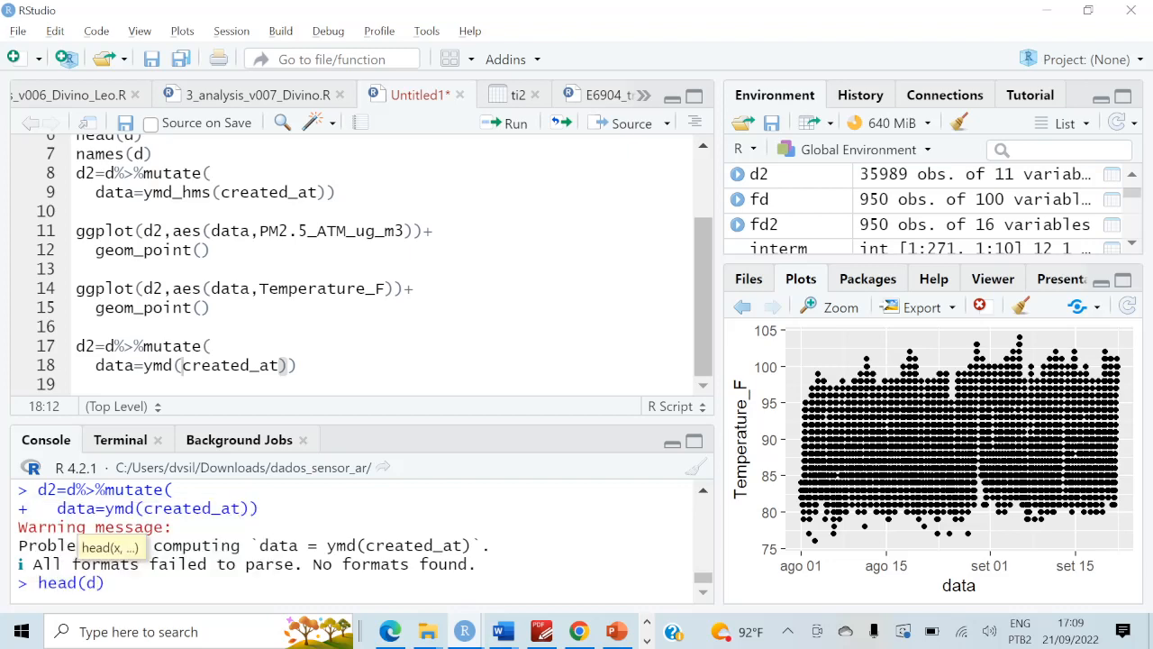
{"action": "type", "text": "2"}
{"action": "key", "text": "Return"}
{"action": "scroll", "coordinate": [352, 531], "scroll_direction": "up", "scroll_amount": 2}
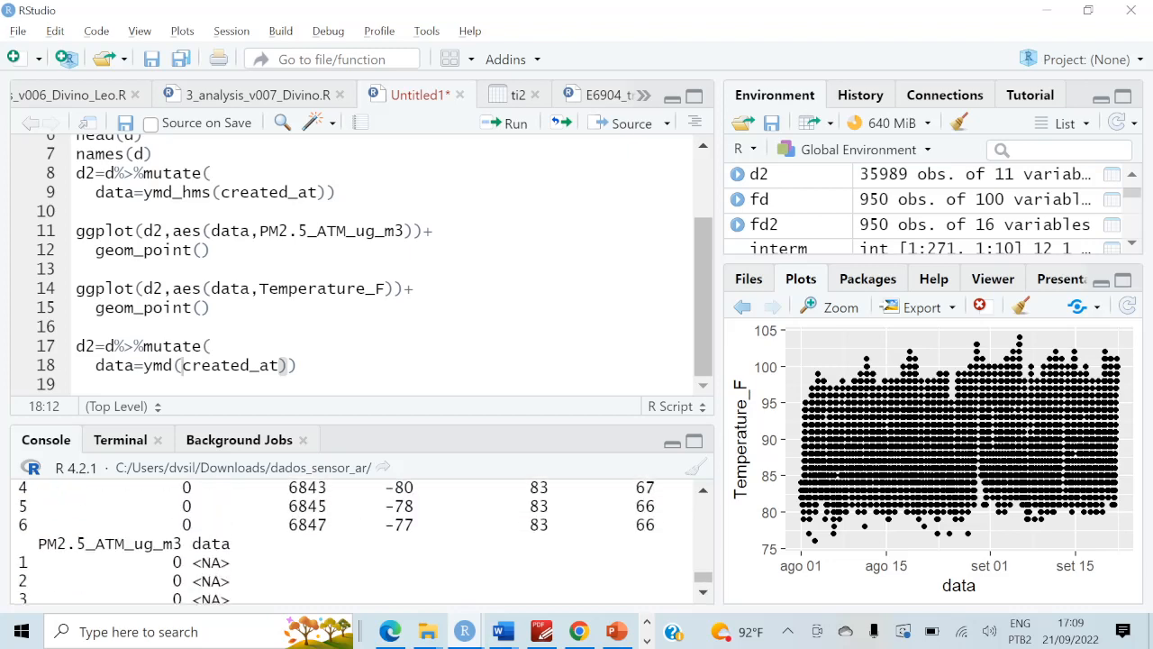
- Wrap created_at in substr() inside the ymd call, taking characters 1 to 10: substr(created_at,1,10)
{"action": "key", "text": "Left"}
{"action": "key", "text": "Right"}
{"action": "type", "text": "substr("}
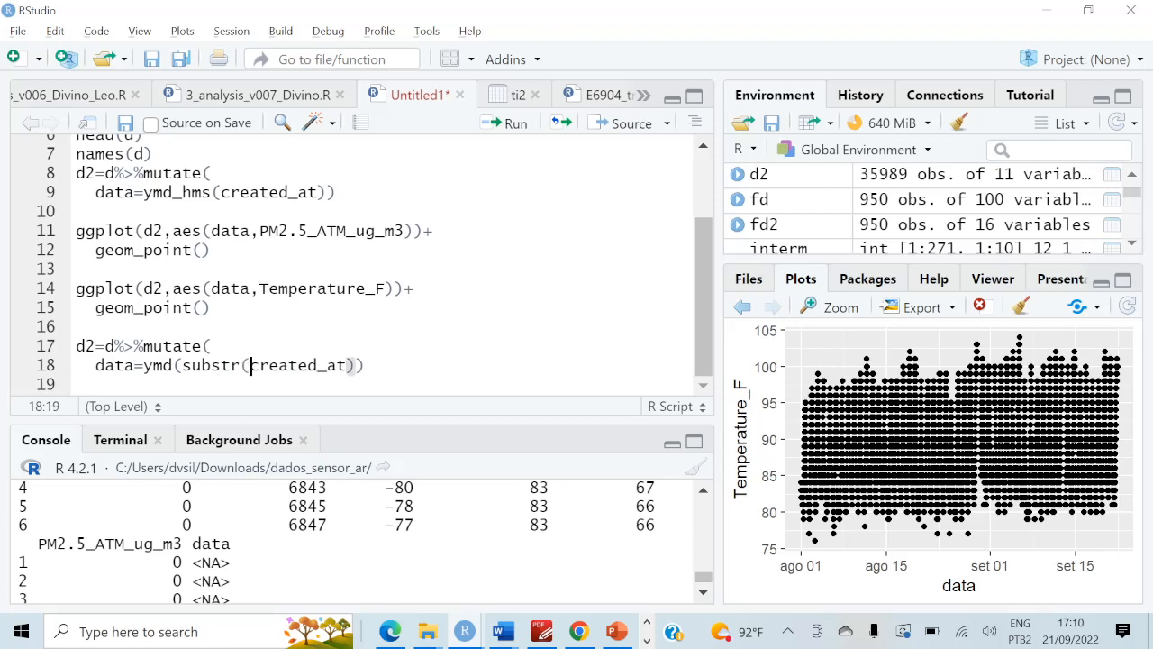
{"action": "key", "text": "Right"}
{"action": "key", "text": "Right"}
{"action": "key", "text": "Right"}
{"action": "key", "text": "Right"}
{"action": "key", "text": "Right"}
{"action": "key", "text": "Right"}
{"action": "key", "text": "Right"}
{"action": "key", "text": "Right"}
{"action": "key", "text": "Right"}
{"action": "key", "text": "Right"}
{"action": "type", "text": ","}
{"action": "scroll", "coordinate": [356, 542], "scroll_direction": "up", "scroll_amount": 3}
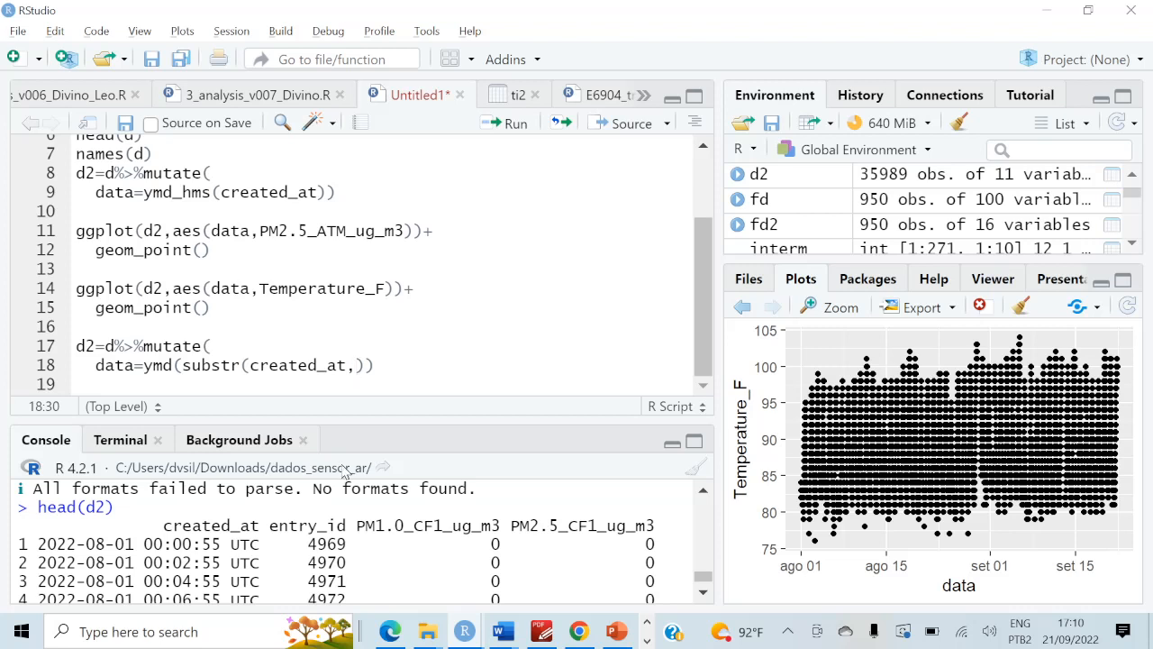
{"action": "key", "text": "Right"}
{"action": "key", "text": "Left"}
{"action": "type", "text": "1,10"}
- Try to run the d2 mutate block containing ymd(substr(created_at,1,10))
{"action": "key", "text": "Home"}
{"action": "key", "text": "Up"}
{"action": "key", "text": "Up"}
{"action": "key", "text": "Down"}
{"action": "key", "text": "shift+Down"}
{"action": "key", "text": "shift+Down"}
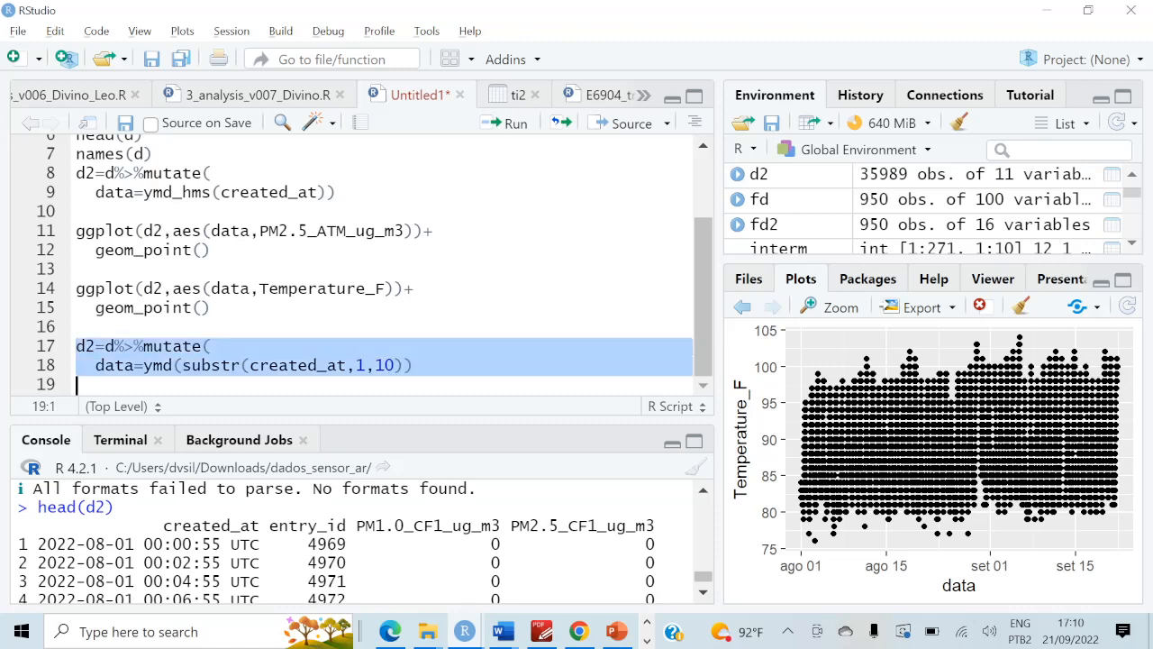
{"action": "key", "text": "ctrl+Return"}
- Add a head(d2) line below the mutate block, run it, and review the console output
{"action": "left_click", "coordinate": [366, 379]}
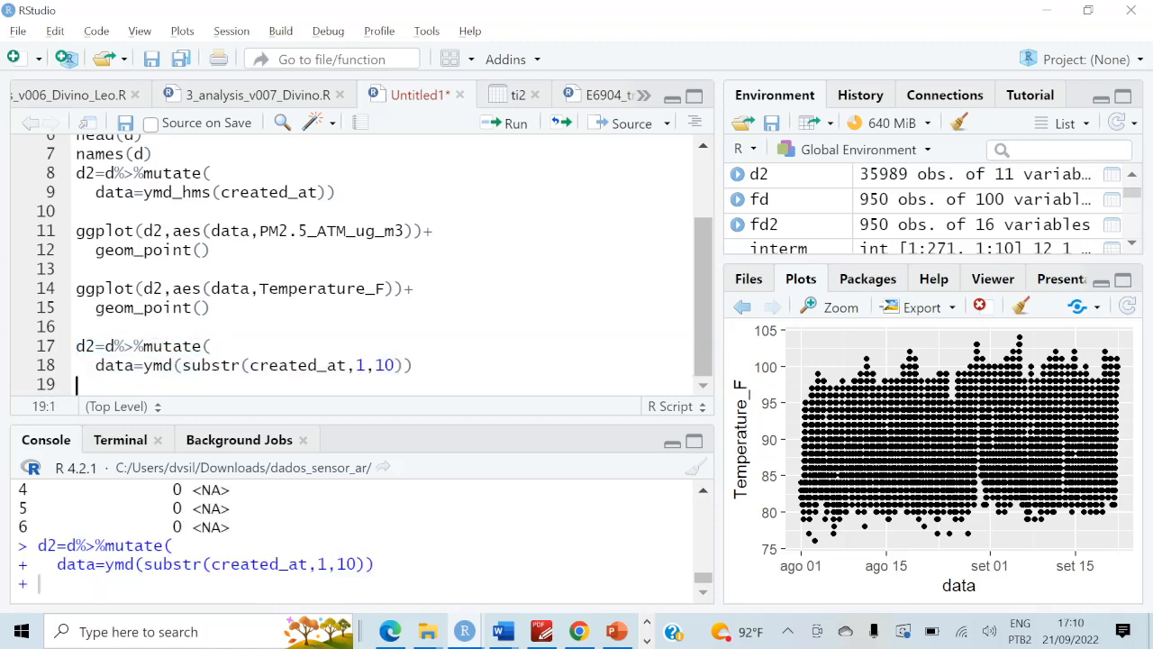
{"action": "type", "text": "head(d"}
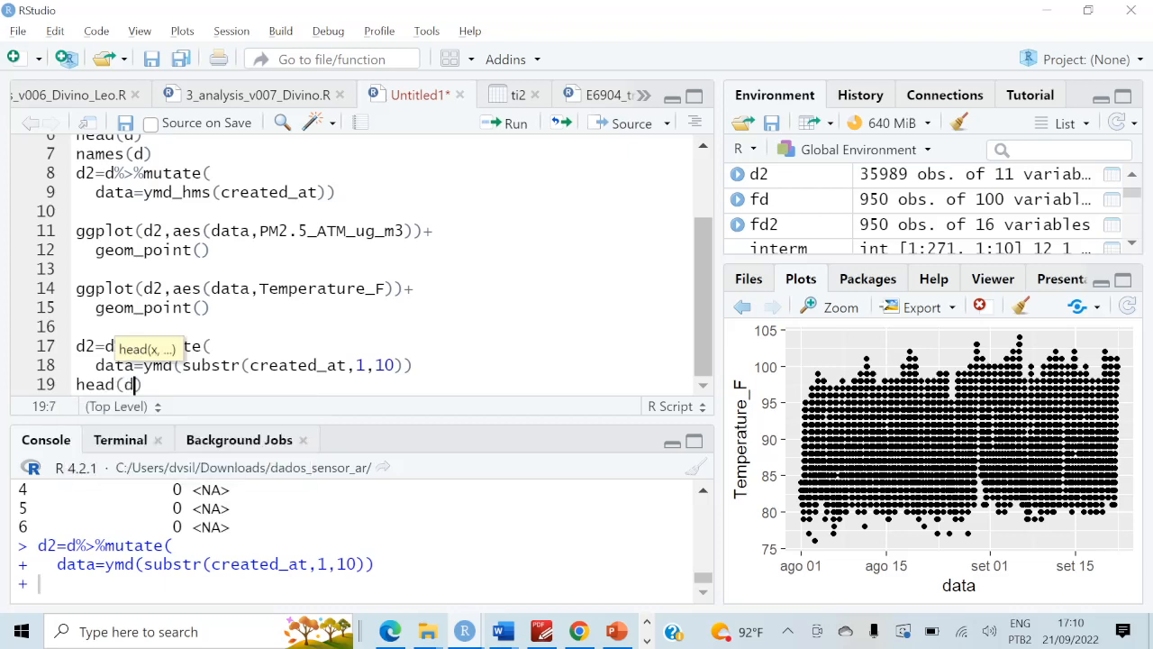
{"action": "type", "text": "2"}
{"action": "key", "text": "ctrl+Return"}
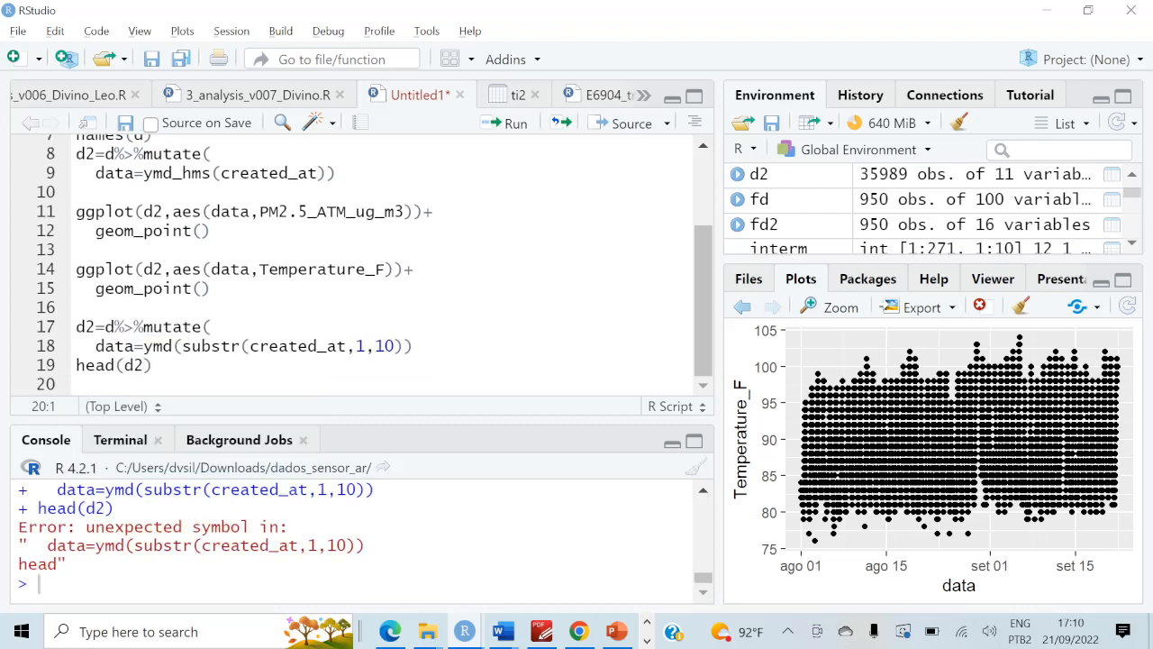
{"action": "key", "text": "Up"}
{"action": "key", "text": "ctrl+Return"}
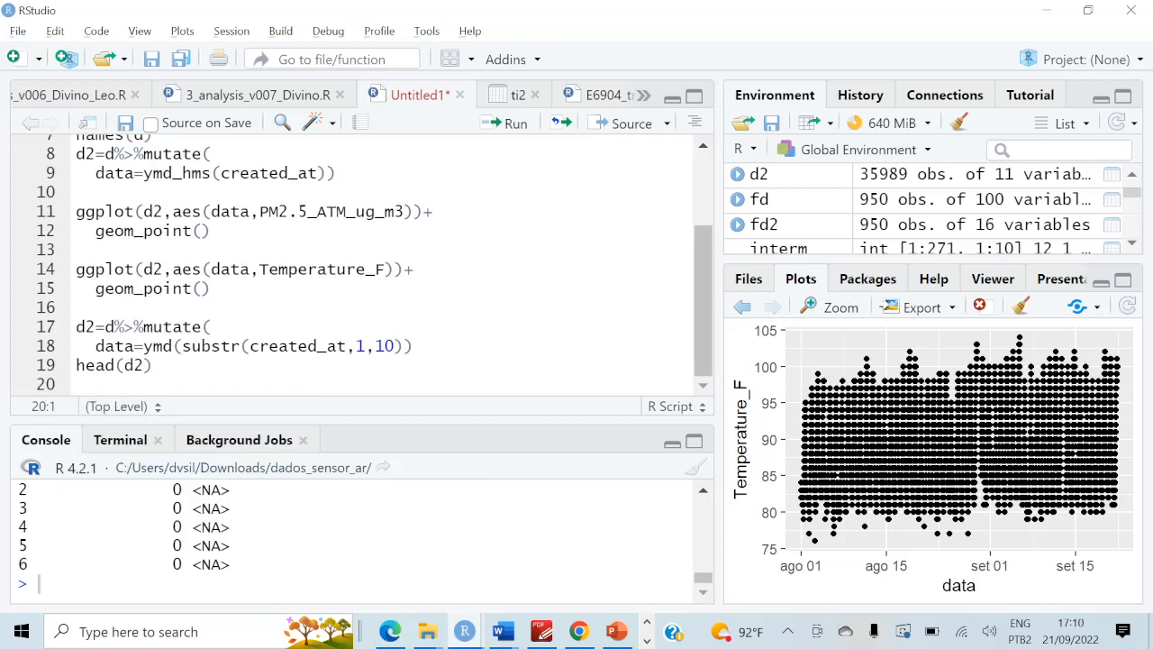
{"action": "scroll", "coordinate": [351, 540], "scroll_direction": "up", "scroll_amount": 5}
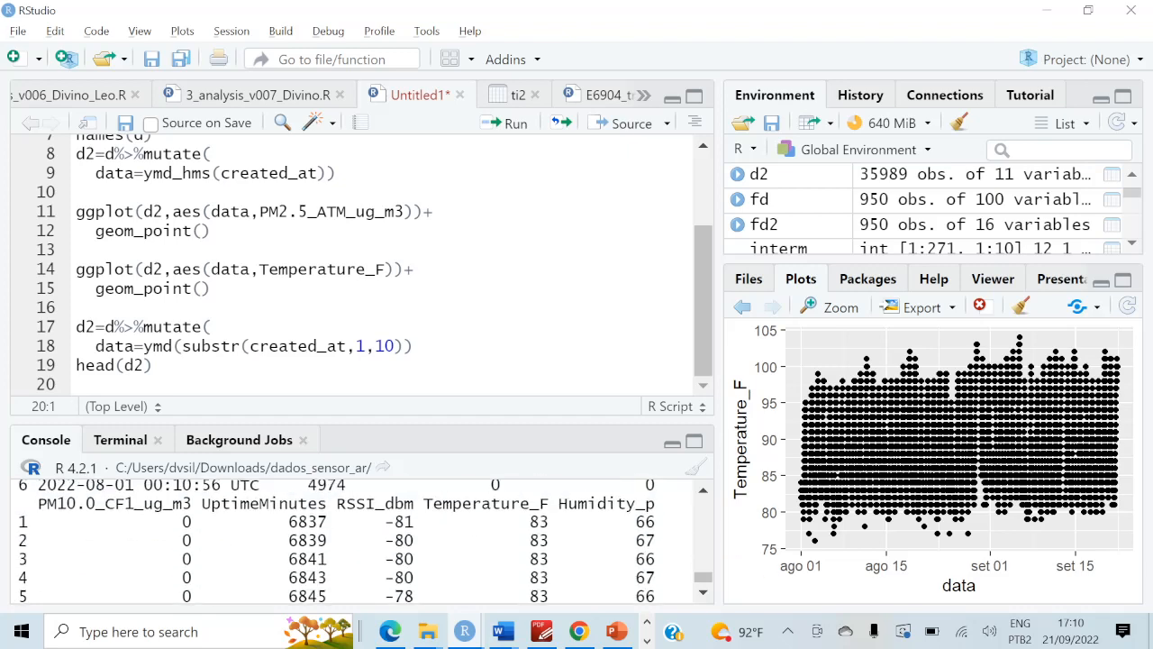
{"action": "scroll", "coordinate": [351, 540], "scroll_direction": "up", "scroll_amount": 4}
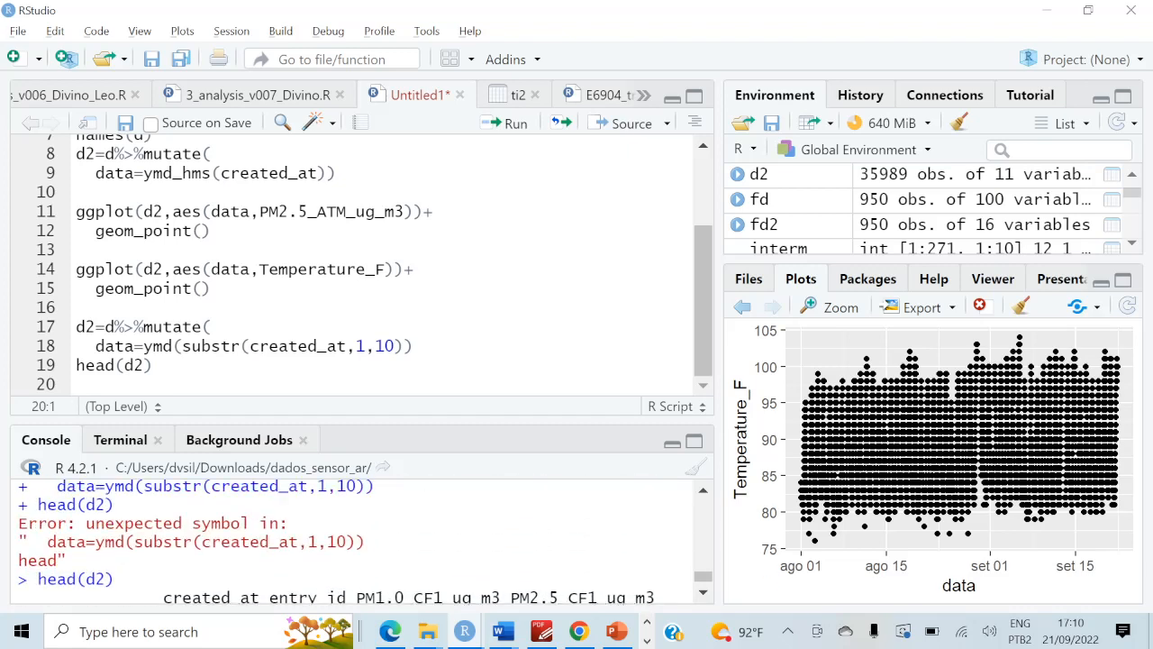
- Add the missing closing parenthesis after substr(created_at,1,10)) and rerun the d2 mutate block
{"action": "left_click", "coordinate": [116, 327]}
{"action": "left_click", "coordinate": [404, 346]}
{"action": "key", "text": "Right"}
{"action": "type", "text": ")"}
{"action": "key", "text": "shift+Up"}
{"action": "key", "text": "shift+Up"}
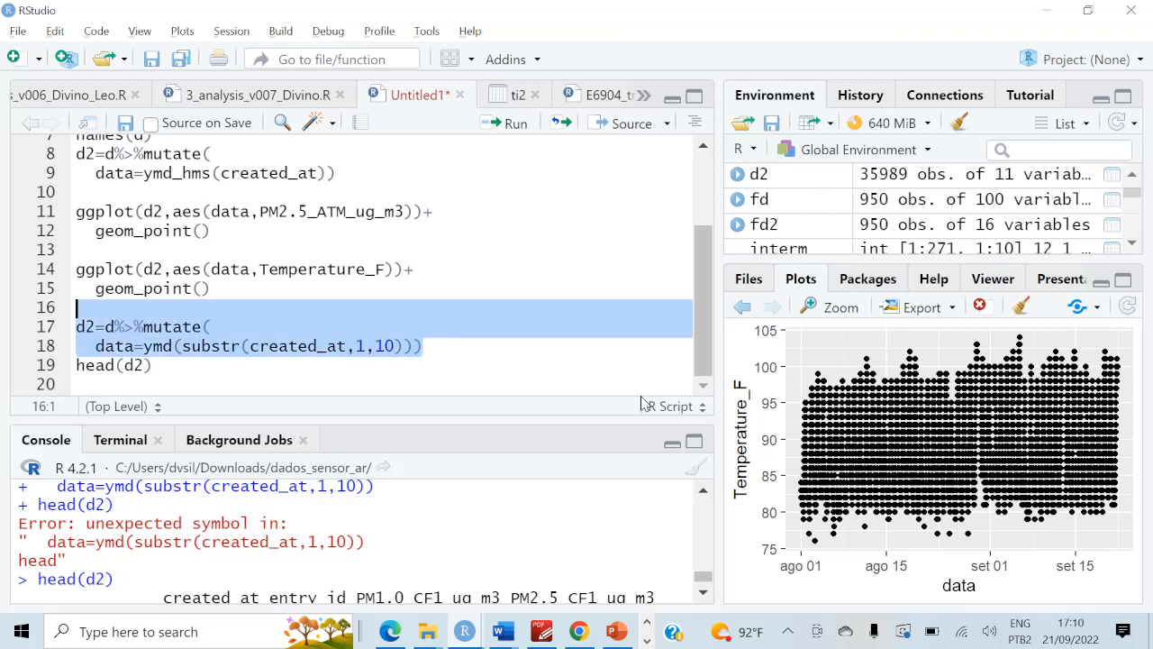
{"action": "key", "text": "ctrl+Return"}
- Run the script's head(d2) line and check the data column in the console output
{"action": "key", "text": "Right"}
{"action": "key", "text": "Down"}
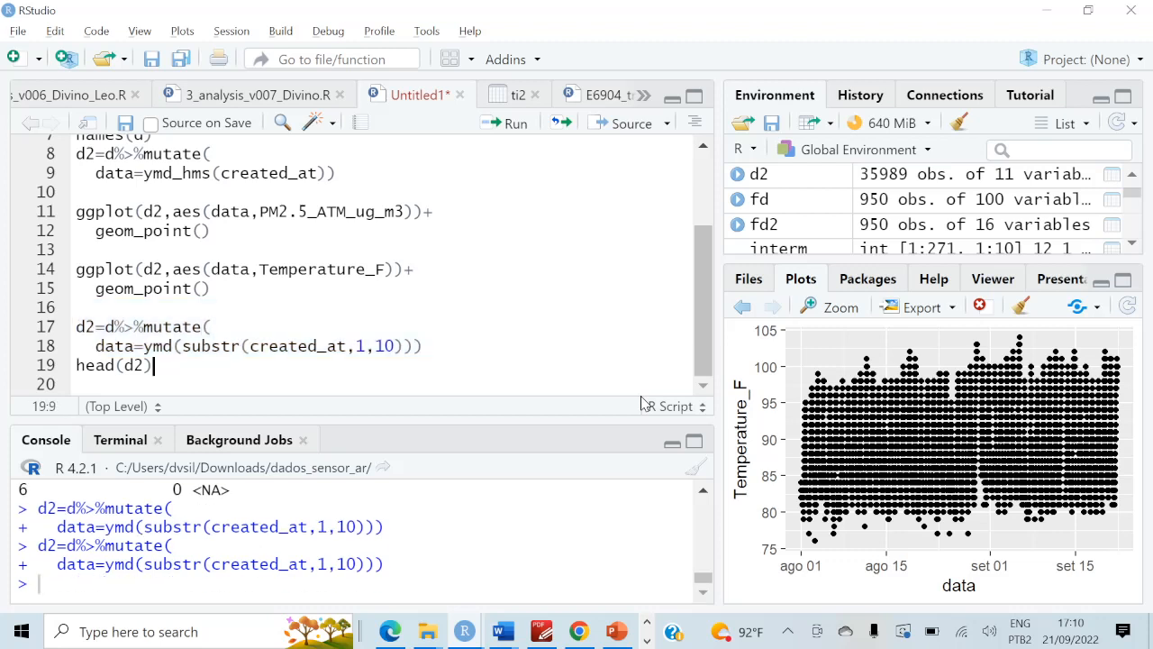
{"action": "key", "text": "ctrl+Return"}
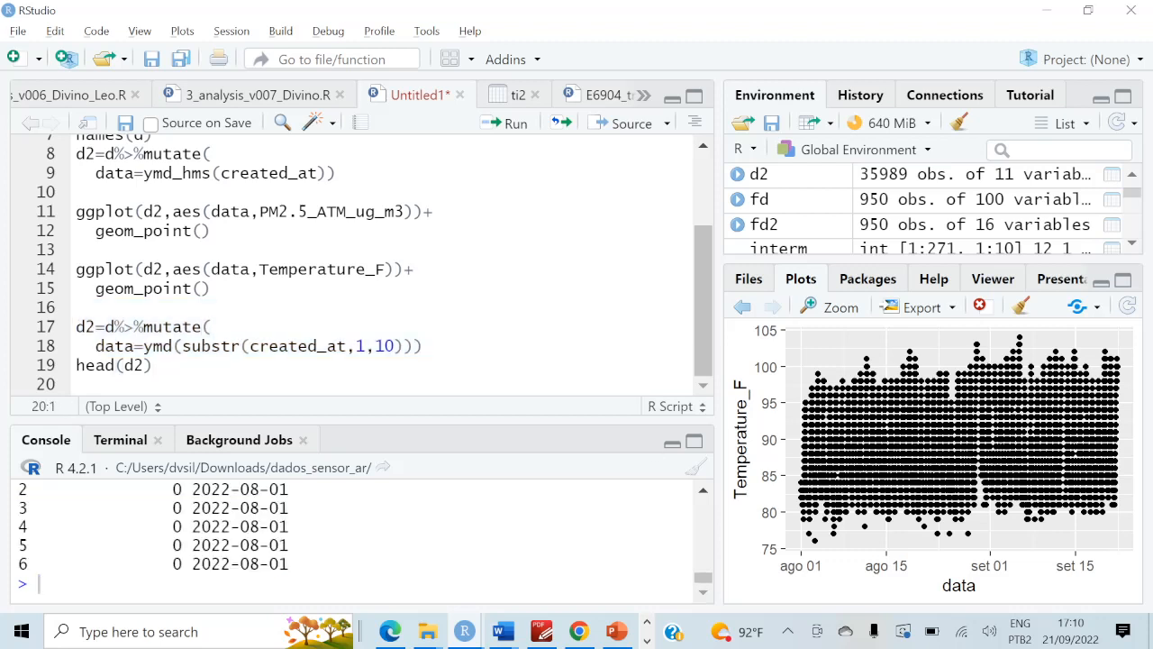
{"action": "scroll", "coordinate": [360, 541], "scroll_direction": "up", "scroll_amount": 1}
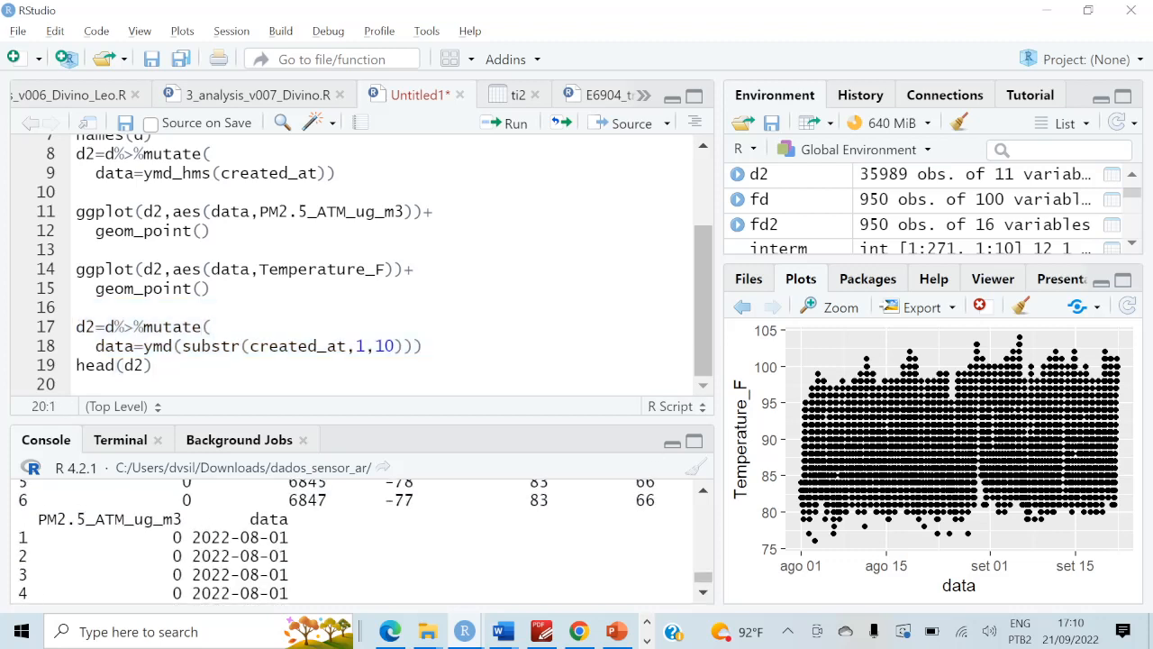
- Below head(d2), leave a blank line and write d3=d2%>%group_by(data)
{"action": "left_click", "coordinate": [154, 366]}
{"action": "key", "text": "Return"}
{"action": "key", "text": "Return"}
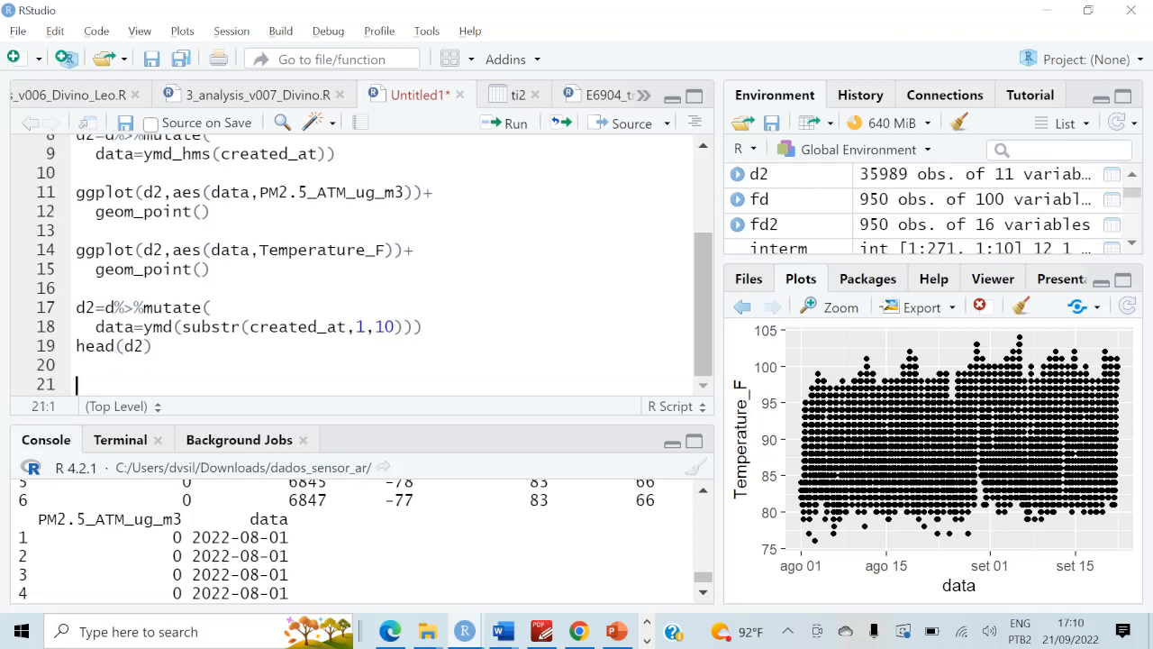
{"action": "type", "text": "m"}
{"action": "key", "text": "BackSpace"}
{"action": "type", "text": "d3=d2%>%"}
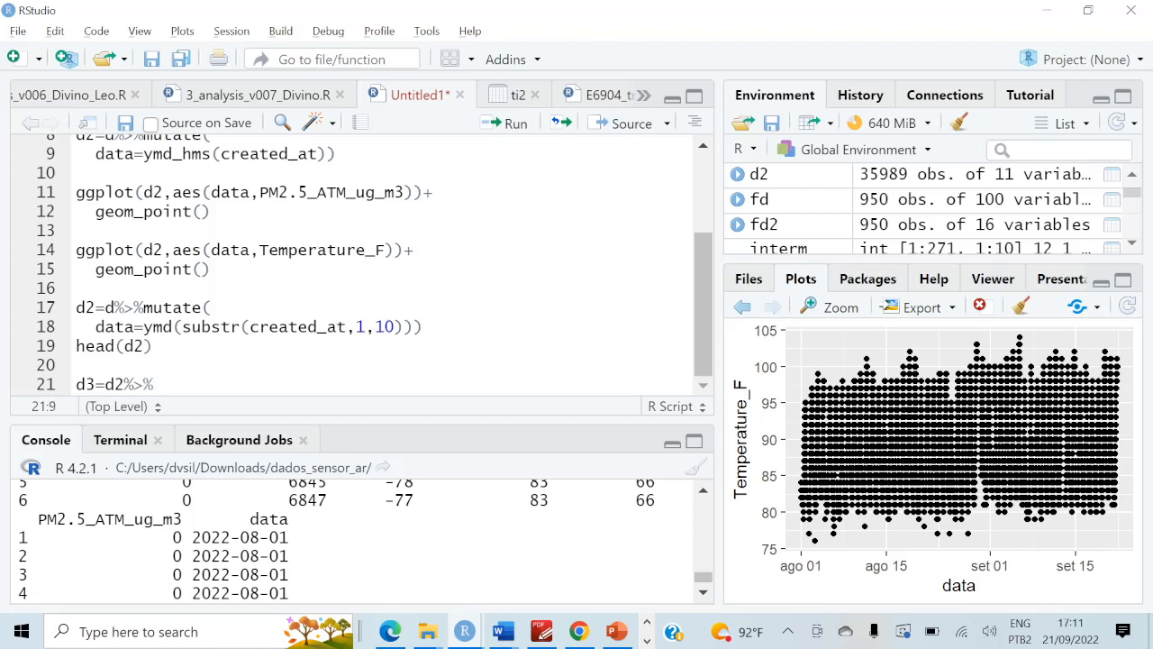
{"action": "type", "text": "grou"}
{"action": "key", "text": "Tab"}
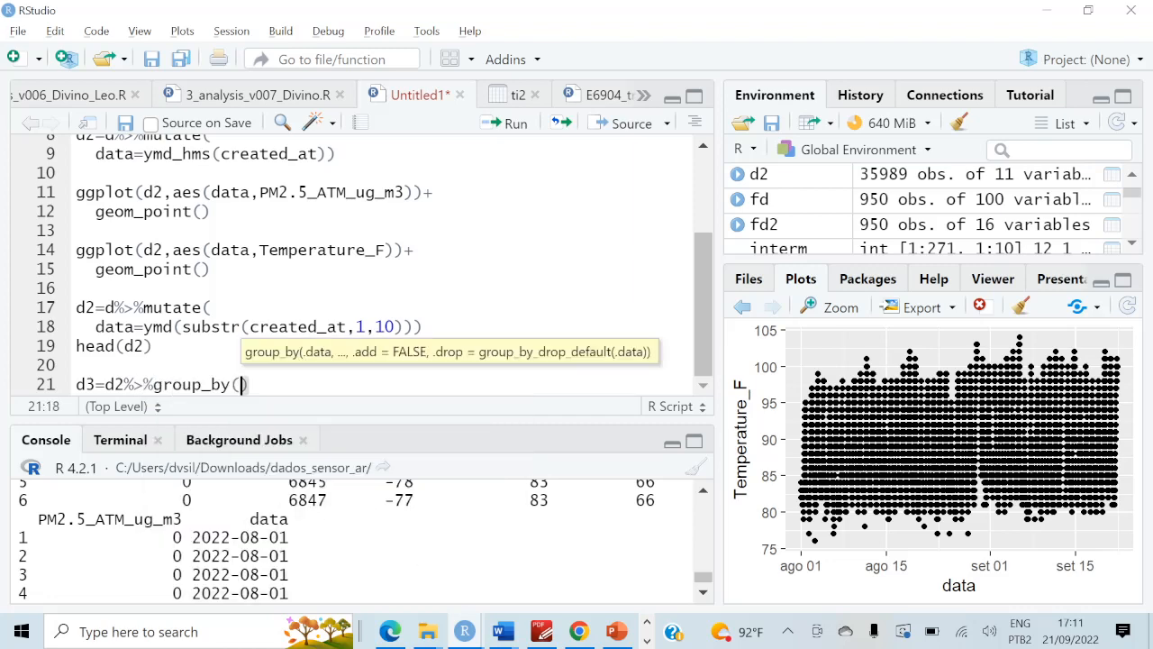
{"action": "type", "text": "data)"}
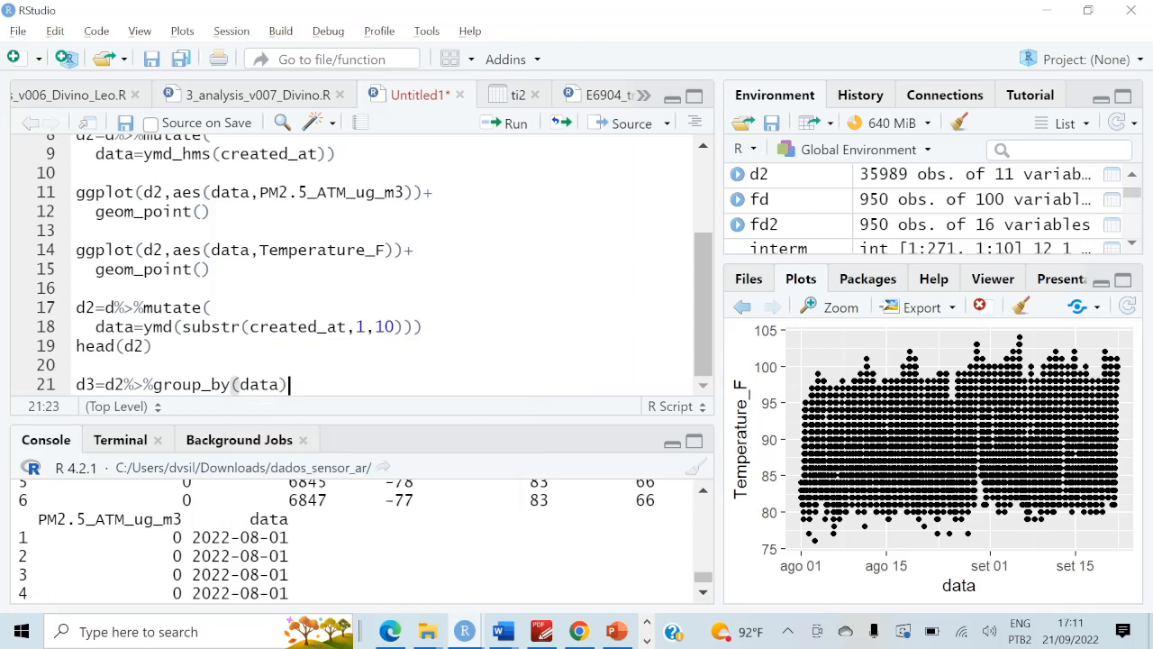
- Pipe the d3 grouping into a summarise() call on a new line
{"action": "type", "text": "%>%"}
{"action": "key", "text": "Return"}
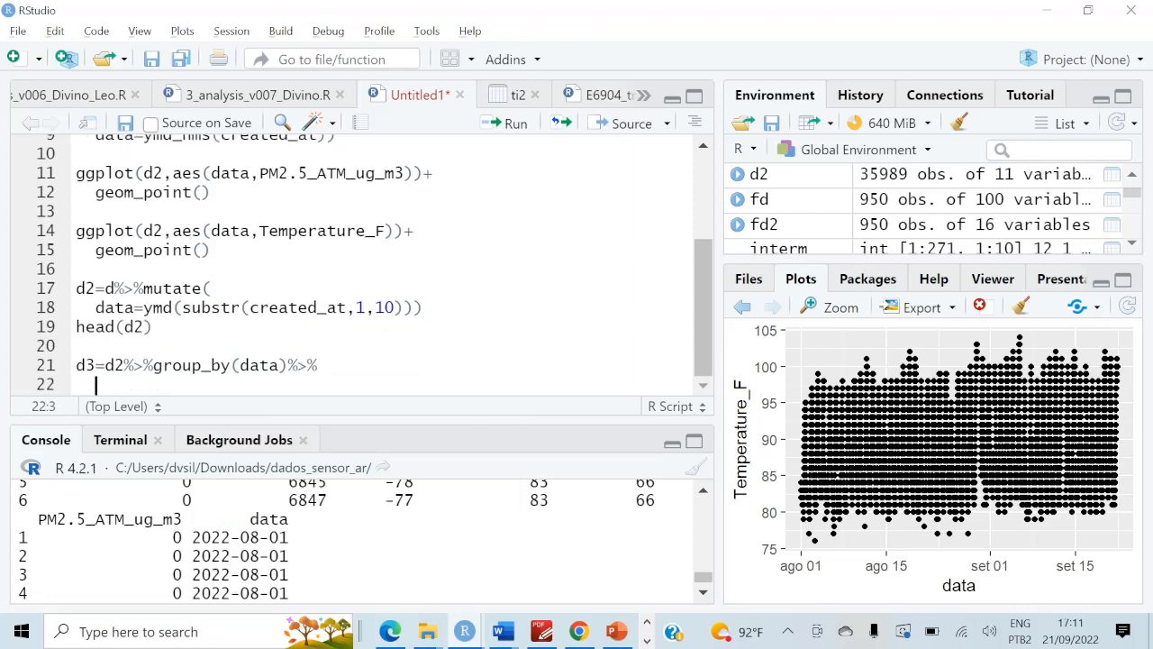
{"action": "type", "text": "summa"}
{"action": "key", "text": "Tab"}
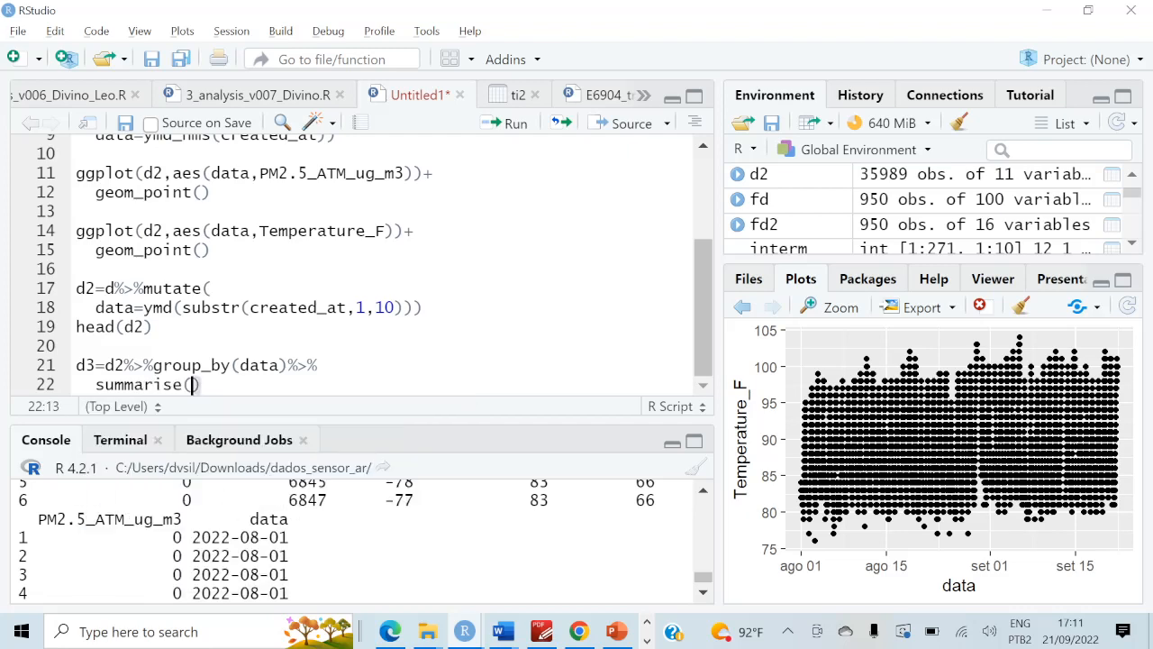
- Inside summarise(), write pm2.5_m=mean(PM2.5_ATM_ug_m3,na.rm=T), on its own line
{"action": "key", "text": "Return"}
{"action": "type", "text": "m"}
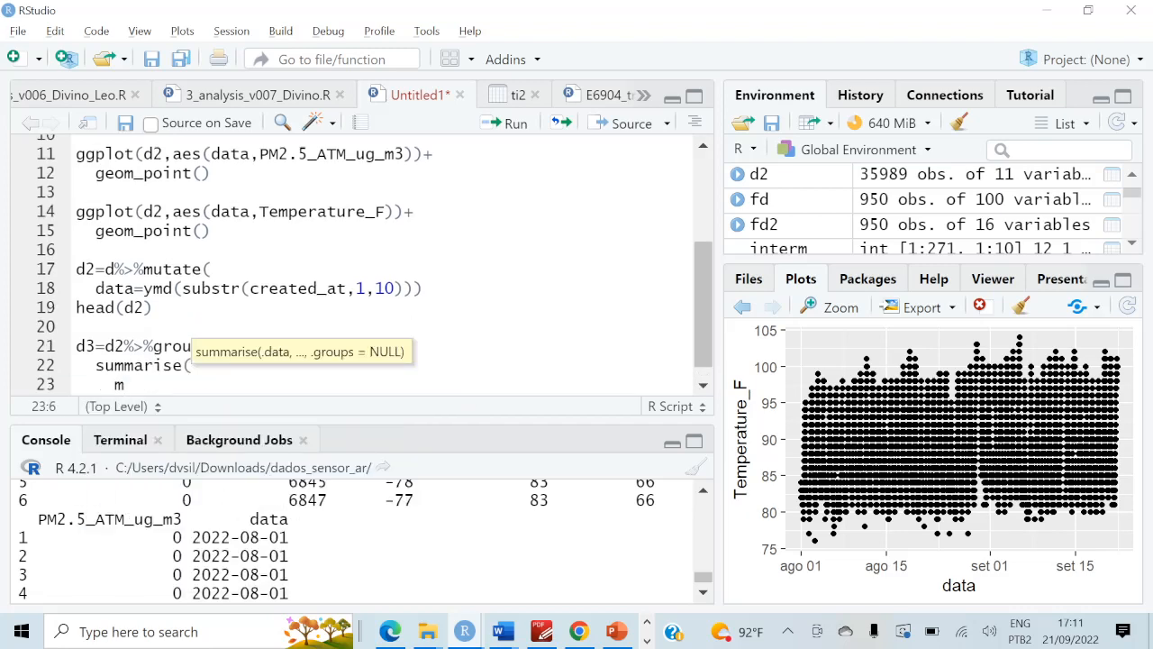
{"action": "key", "text": "BackSpace"}
{"action": "type", "text": "pm2"}
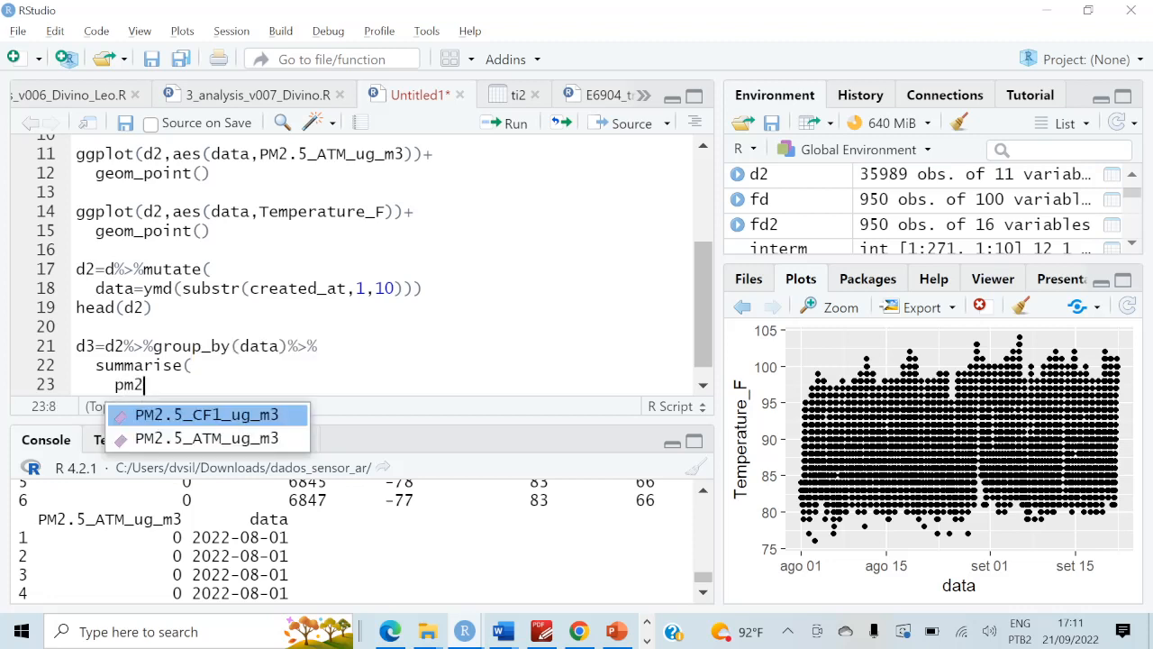
{"action": "type", "text": ".5"}
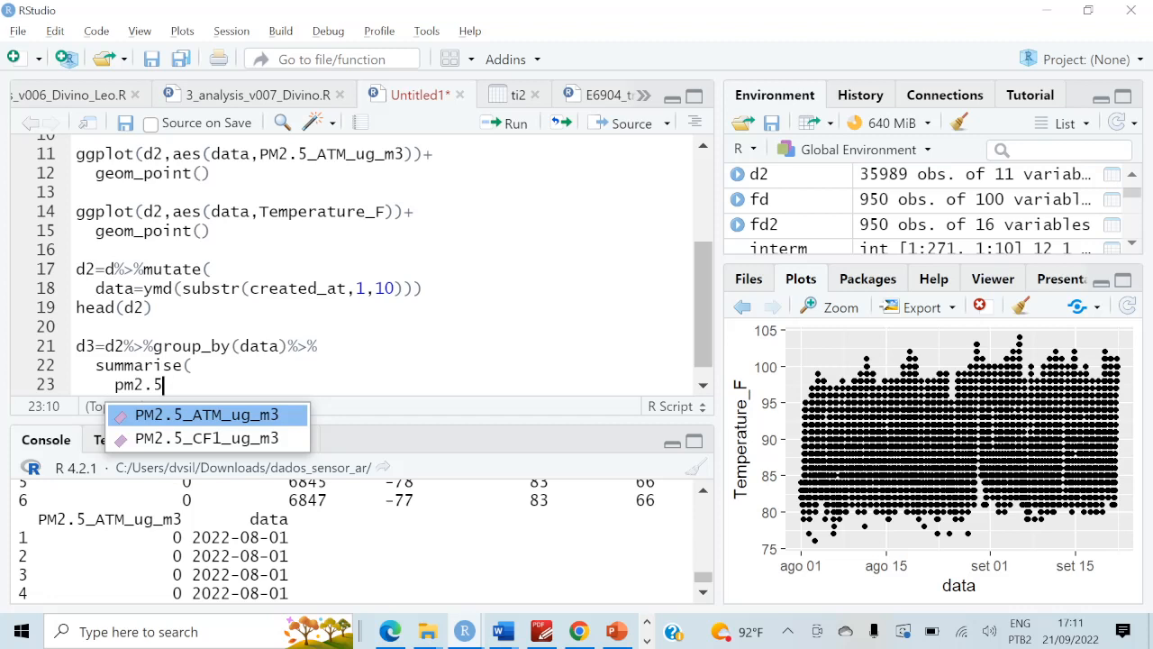
{"action": "type", "text": "_m"}
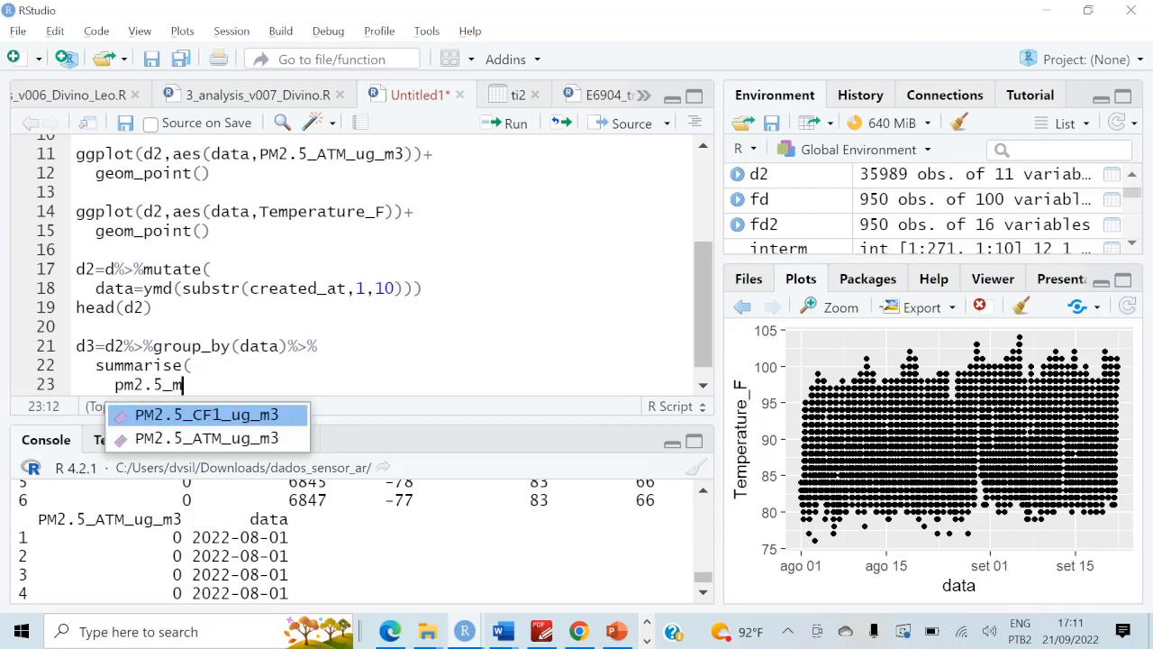
{"action": "type", "text": "="}
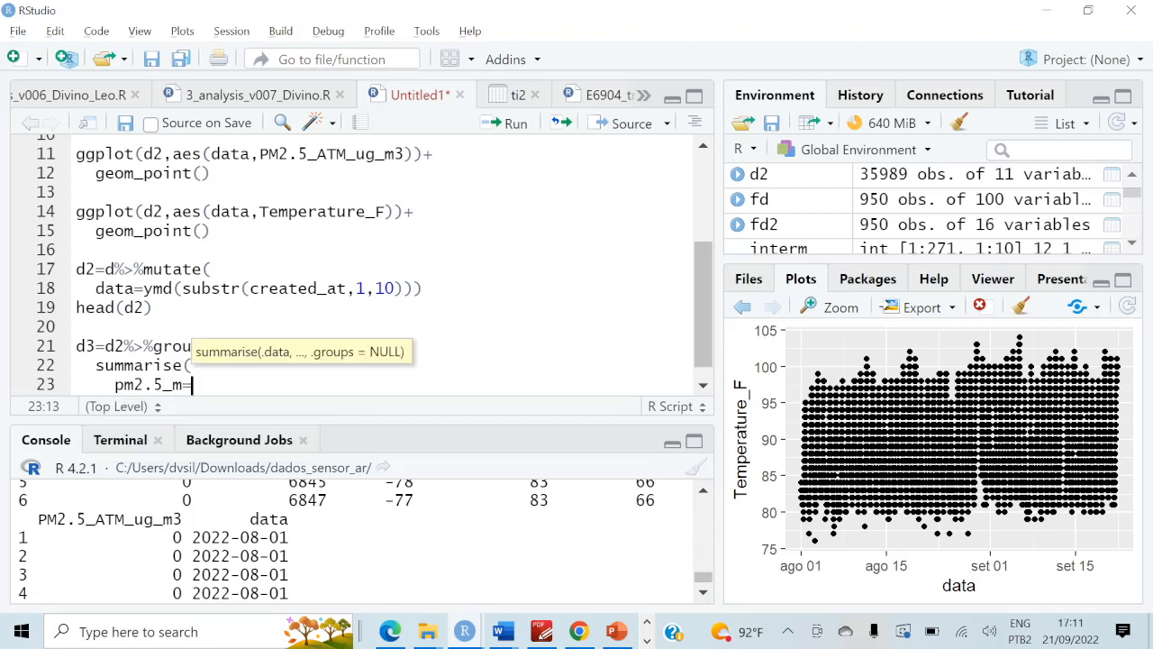
{"action": "type", "text": "mean("}
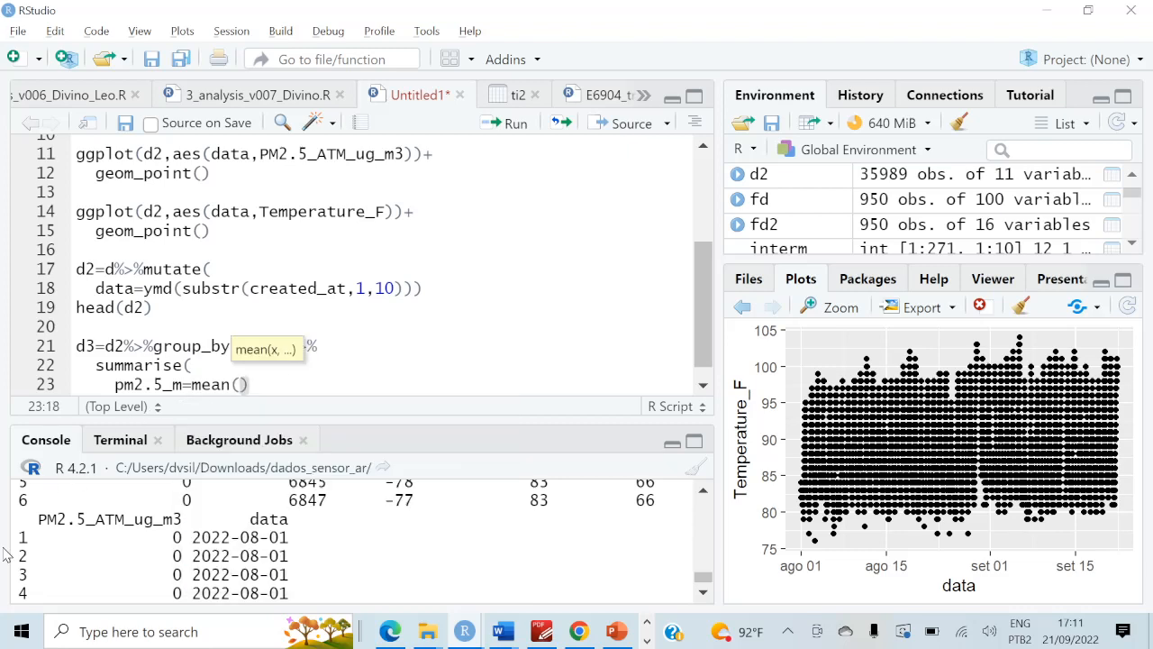
{"action": "left_click_drag", "start_coordinate": [38, 519], "coordinate": [182, 519]}
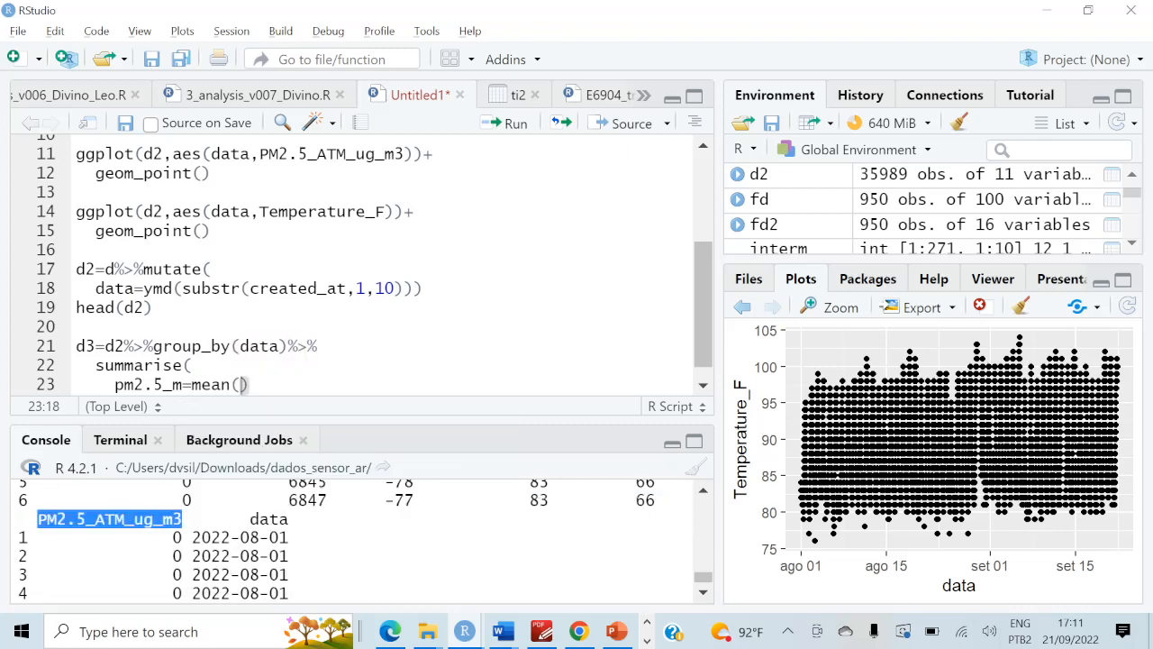
{"action": "left_click", "coordinate": [241, 385]}
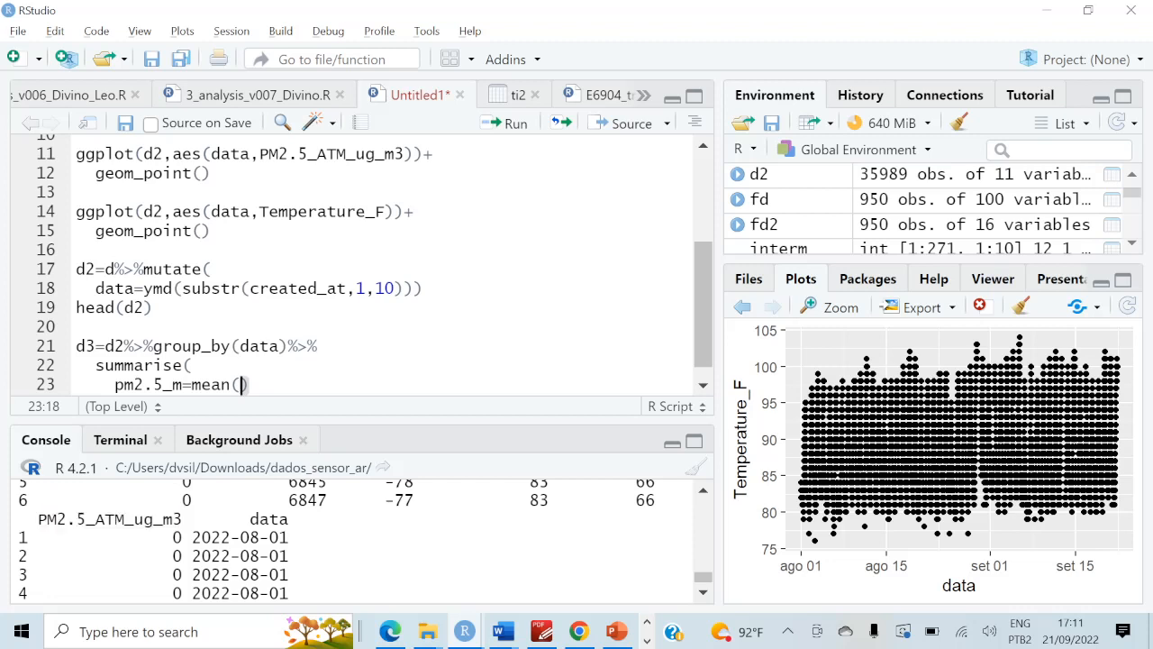
{"action": "type", "text": "PM2.5_ATM_ug_m3"}
{"action": "type", "text": ","}
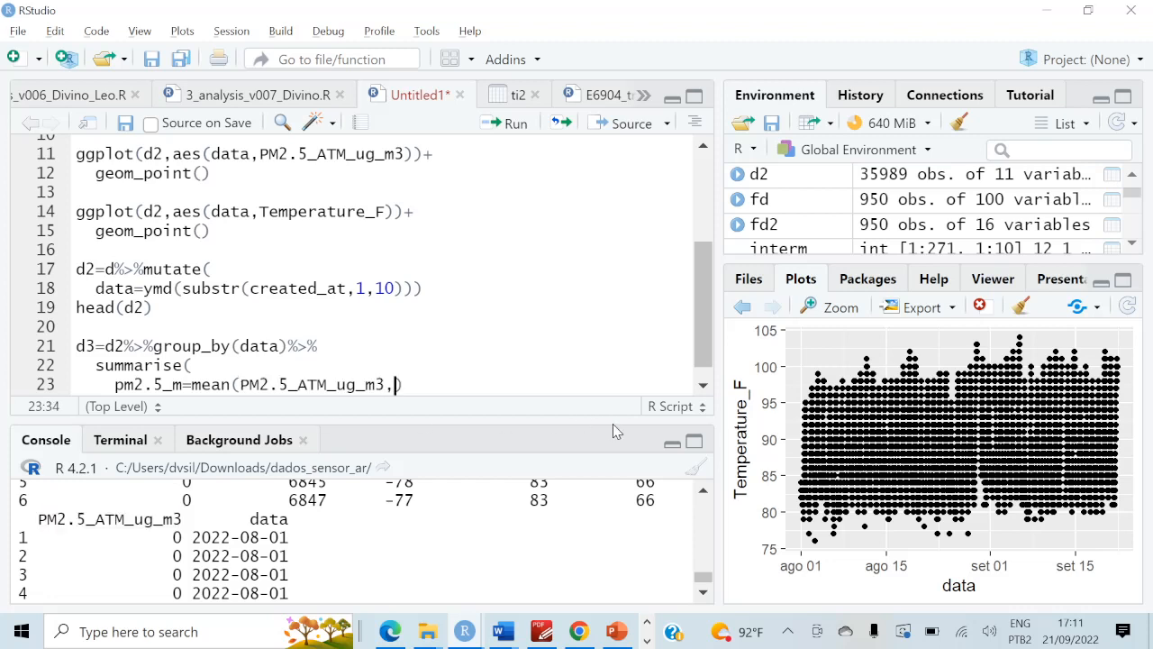
{"action": "type", "text": "na.rm=T),"}
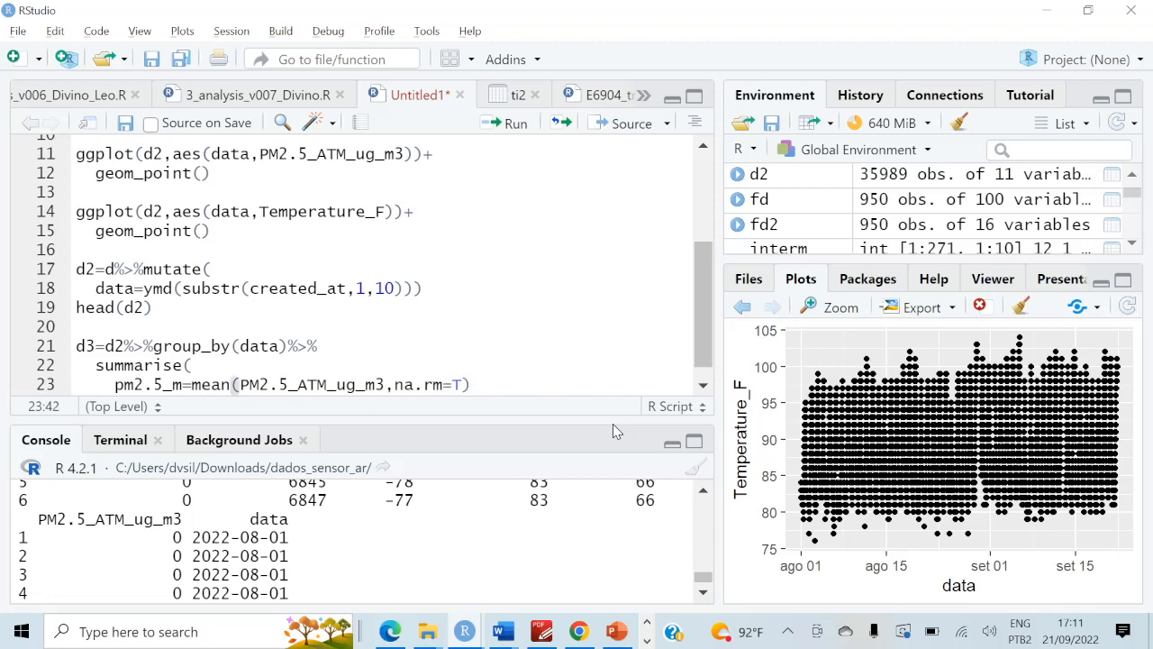
- Duplicate the pm2.5_m=mean(PM2.5_ATM_ug_m3,na.rm=T) expression onto a new line directly below it
{"action": "key", "text": "Return"}
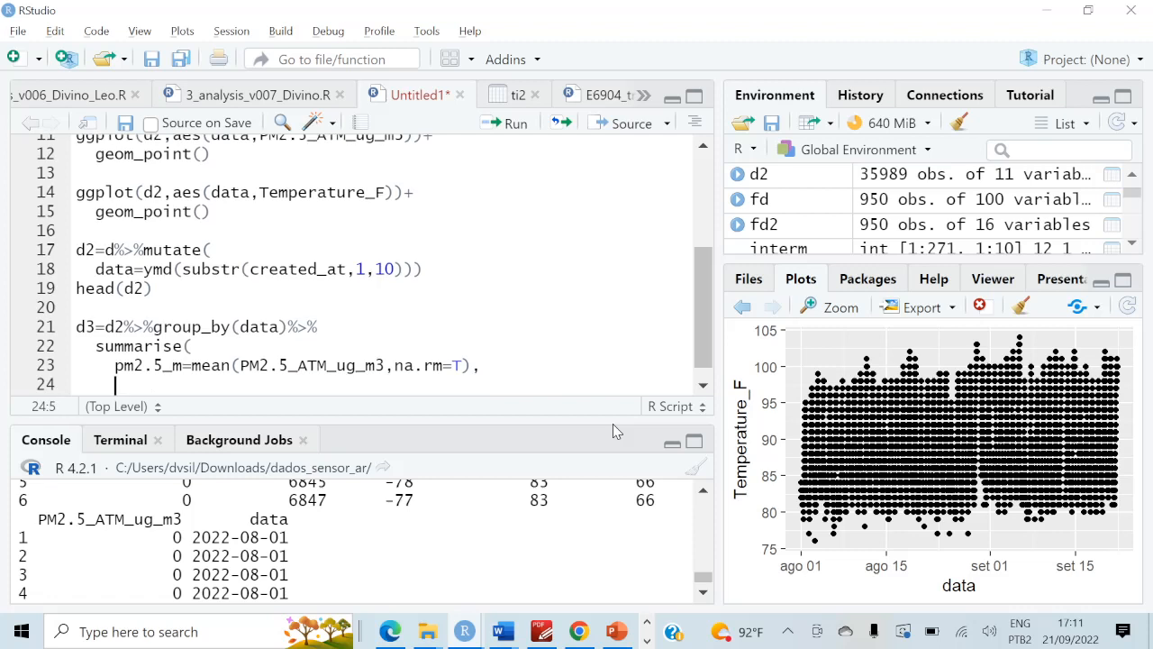
{"action": "key", "text": "Up"}
{"action": "key", "text": "shift+Right"}
{"action": "key", "text": "shift+Right"}
{"action": "key", "text": "shift+Right"}
{"action": "key", "text": "shift+Right"}
{"action": "key", "text": "shift+Right"}
{"action": "key", "text": "shift+Right"}
{"action": "key", "text": "shift+Right"}
{"action": "key", "text": "shift+Right"}
{"action": "key", "text": "shift+Right"}
{"action": "key", "text": "shift+Right"}
{"action": "key", "text": "shift+Right"}
{"action": "key", "text": "shift+Right"}
{"action": "key", "text": "shift+Right"}
{"action": "key", "text": "shift+Right"}
{"action": "key", "text": "shift+Right"}
{"action": "key", "text": "shift+Right"}
{"action": "key", "text": "shift+Right"}
{"action": "key", "text": "shift+Right"}
{"action": "key", "text": "shift+Right"}
{"action": "key", "text": "shift+Right"}
{"action": "key", "text": "shift+Right"}
{"action": "key", "text": "shift+Right"}
{"action": "key", "text": "shift+Right"}
{"action": "key", "text": "shift+Right"}
{"action": "key", "text": "shift+Right"}
{"action": "key", "text": "shift+Right"}
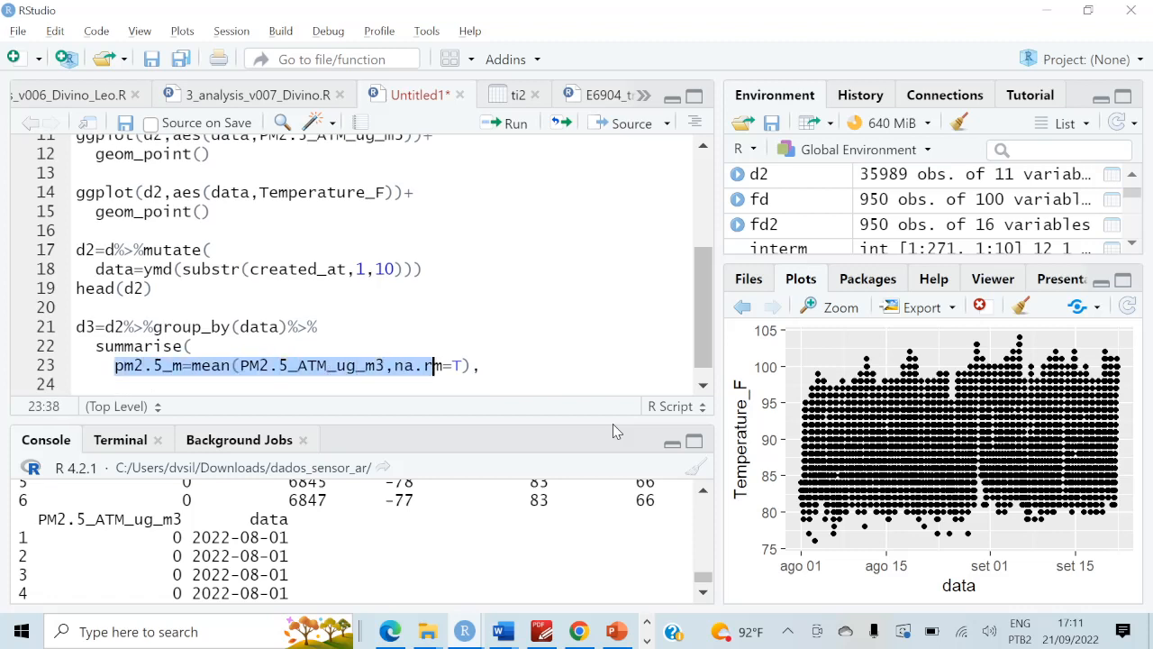
{"action": "key", "text": "ctrl+c"}
{"action": "key", "text": "Down"}
{"action": "key", "text": "ctrl+v"}
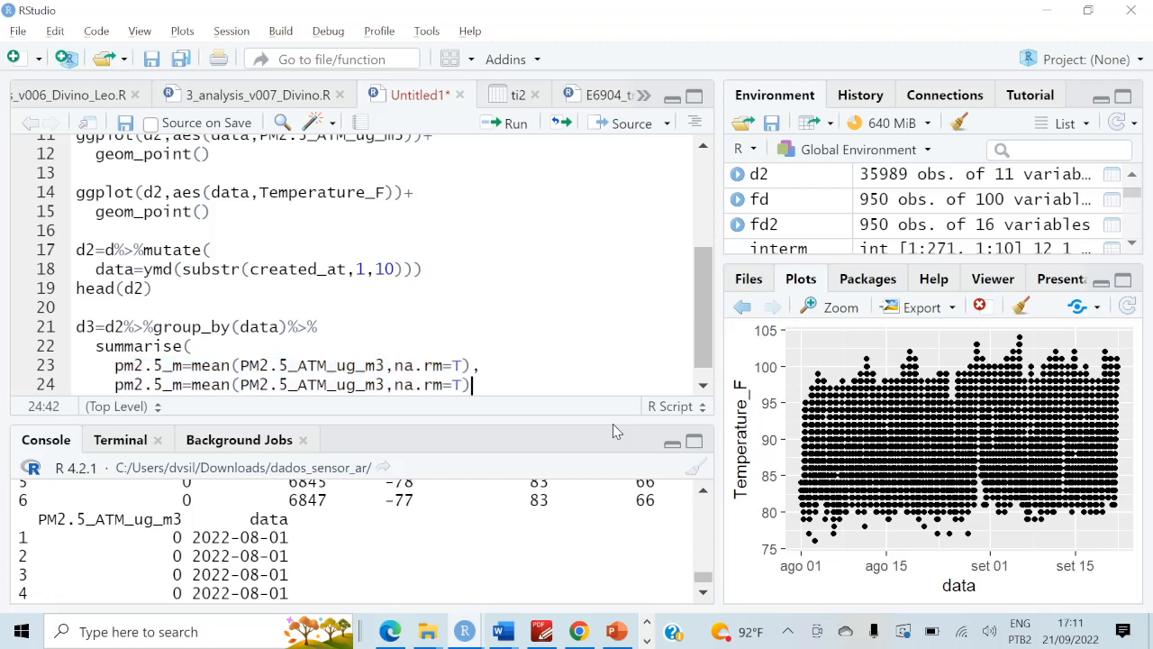
- Change the duplicated summary expression to pm2.5_sd=sd(PM2.5_ATM_ug_m3,na.rm=T)
{"action": "key", "text": "Left"}
{"action": "key", "text": "Left"}
{"action": "key", "text": "Left"}
{"action": "key", "text": "Left"}
{"action": "key", "text": "Left"}
{"action": "key", "text": "Left"}
{"action": "key", "text": "Left"}
{"action": "key", "text": "Left"}
{"action": "key", "text": "Left"}
{"action": "key", "text": "Left"}
{"action": "key", "text": "Left"}
{"action": "key", "text": "Left"}
{"action": "key", "text": "Left"}
{"action": "key", "text": "Left"}
{"action": "key", "text": "Left"}
{"action": "key", "text": "Left"}
{"action": "key", "text": "Left"}
{"action": "key", "text": "Left"}
{"action": "key", "text": "Left"}
{"action": "key", "text": "Left"}
{"action": "key", "text": "Left"}
{"action": "key", "text": "Left"}
{"action": "key", "text": "Left"}
{"action": "key", "text": "Left"}
{"action": "key", "text": "Left"}
{"action": "key", "text": "Left"}
{"action": "key", "text": "shift+Left"}
{"action": "type", "text": "sds"}
{"action": "key", "text": "BackSpace"}
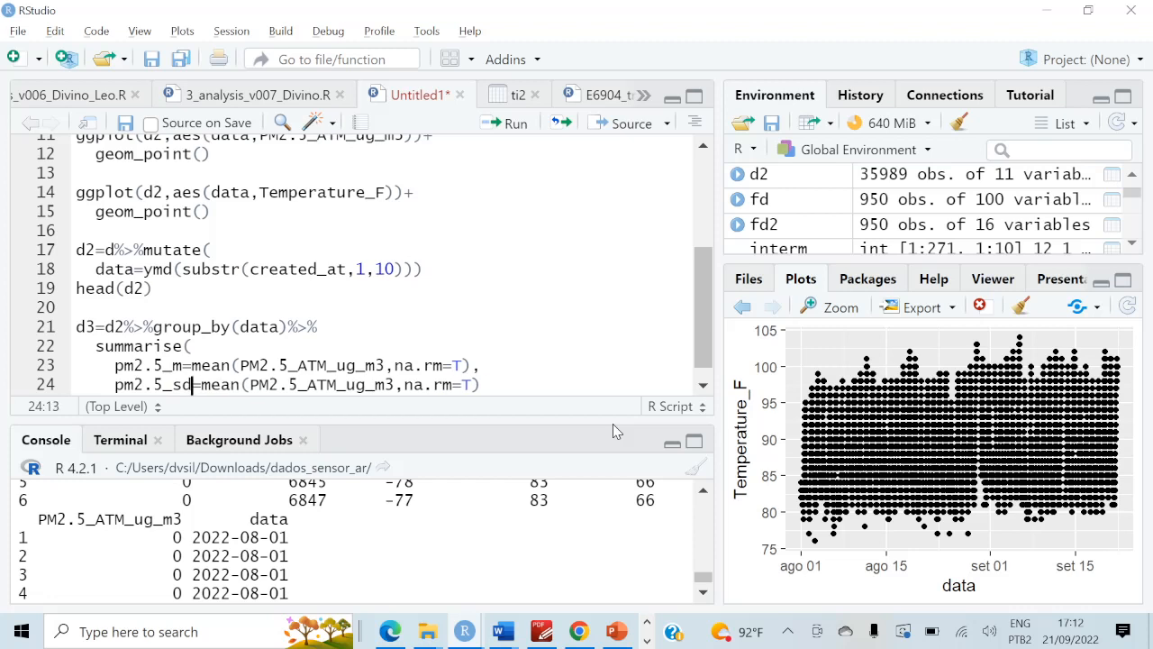
{"action": "key", "text": "Right"}
{"action": "key", "text": "shift+Right"}
{"action": "key", "text": "shift+Right"}
{"action": "key", "text": "shift+Right"}
{"action": "key", "text": "shift+Right"}
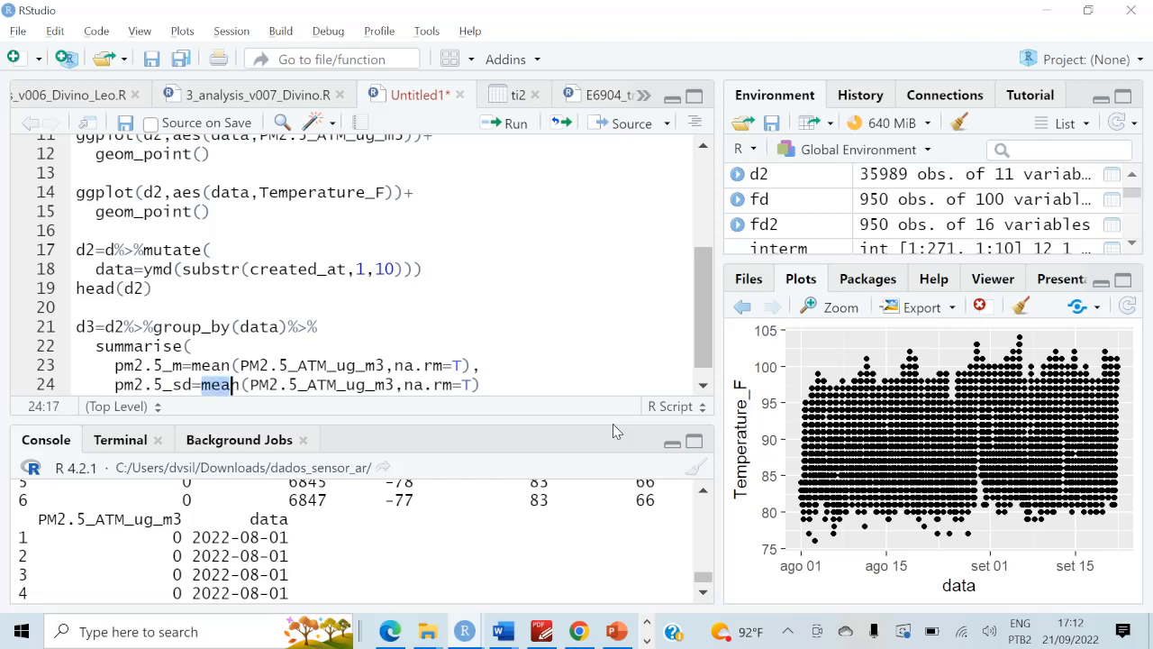
{"action": "type", "text": "sd"}
{"action": "key", "text": "ctrl+Right"}
{"action": "key", "text": "ctrl+Right"}
{"action": "key", "text": "ctrl+Right"}
{"action": "key", "text": "ctrl+Right"}
{"action": "key", "text": "ctrl+Right"}
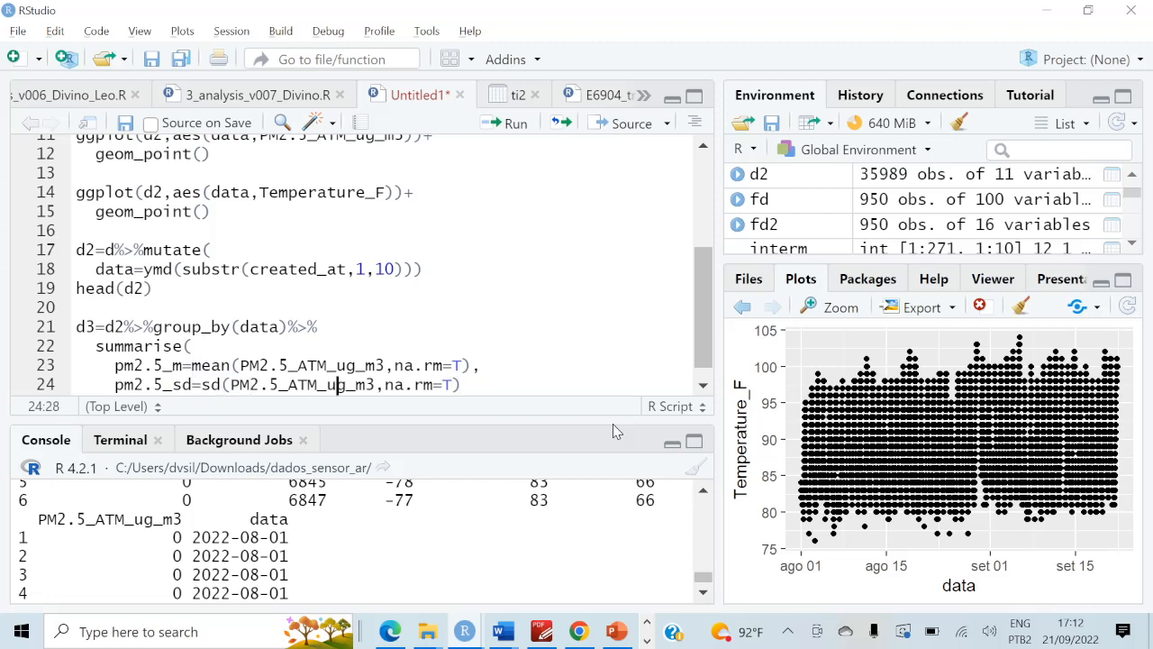
- After a comma, add a third summary line pm2.5_max=max(PM2.5_ATM_ug_m3,na.rm=T) from the copied mean expression
{"action": "type", "text": ","}
{"action": "key", "text": "Return"}
{"action": "key", "text": "ctrl+v"}
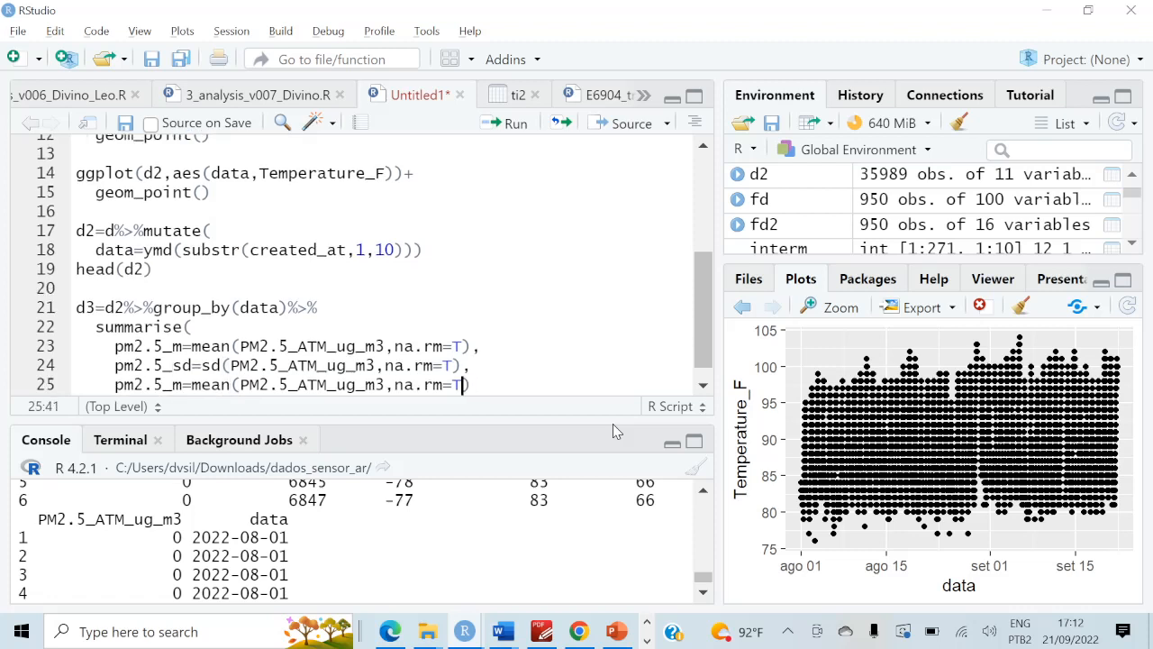
{"action": "key", "text": "ctrl+Left"}
{"action": "key", "text": "ctrl+Left"}
{"action": "key", "text": "ctrl+Left"}
{"action": "key", "text": "ctrl+Left"}
{"action": "key", "text": "Left"}
{"action": "type", "text": "ax"}
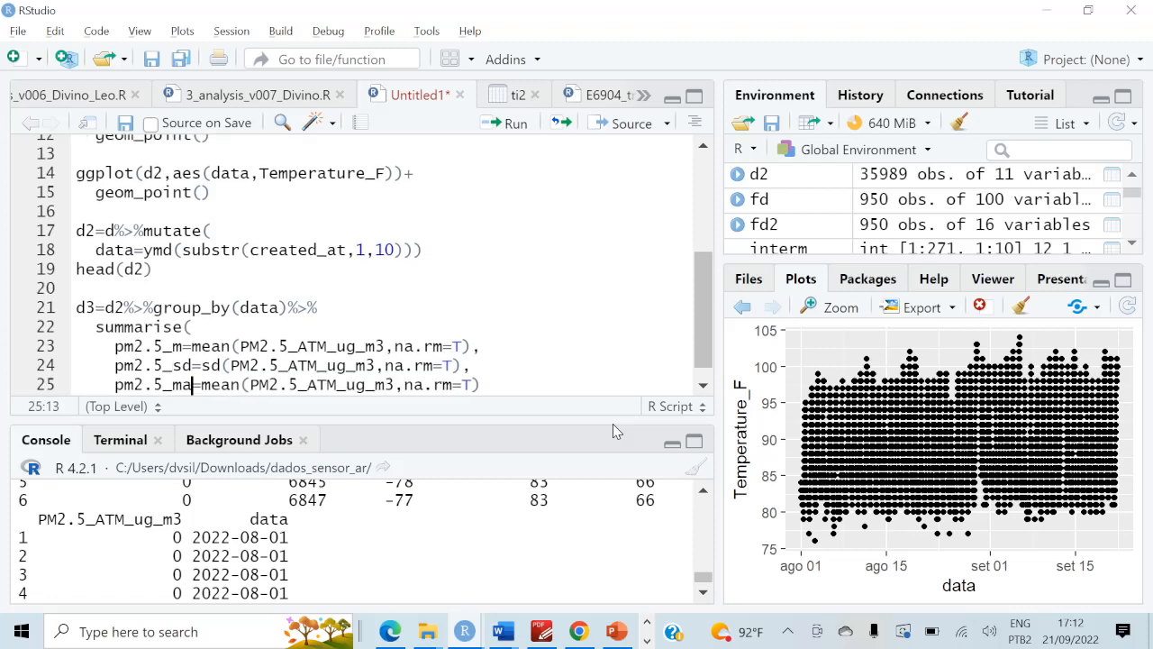
{"action": "key", "text": "Right"}
{"action": "key", "text": "Right"}
{"action": "key", "text": "Right"}
{"action": "key", "text": "Right"}
{"action": "key", "text": "Right"}
{"action": "key", "text": "BackSpace"}
{"action": "key", "text": "BackSpace"}
{"action": "key", "text": "BackSpace"}
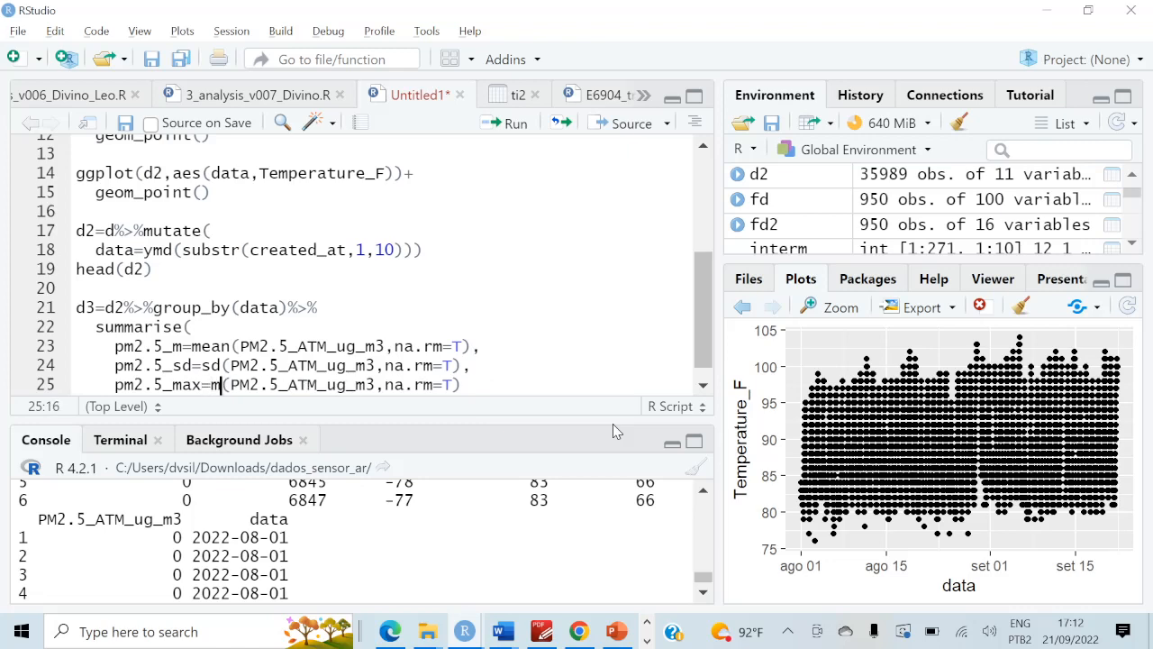
{"action": "type", "text": "ax"}
{"action": "key", "text": "Down"}
{"action": "key", "text": "Down"}
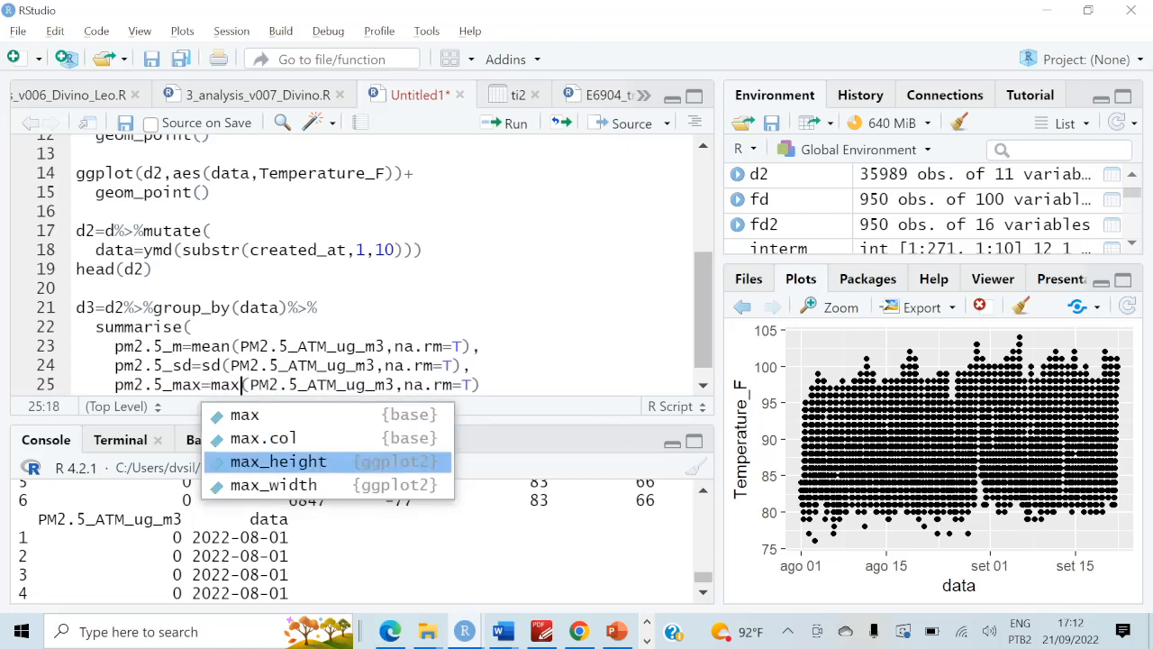
{"action": "key", "text": "Down"}
- Bring the closing parenthesis of summarise() up to the end of the pm2.5_max line
{"action": "left_click", "coordinate": [191, 327]}
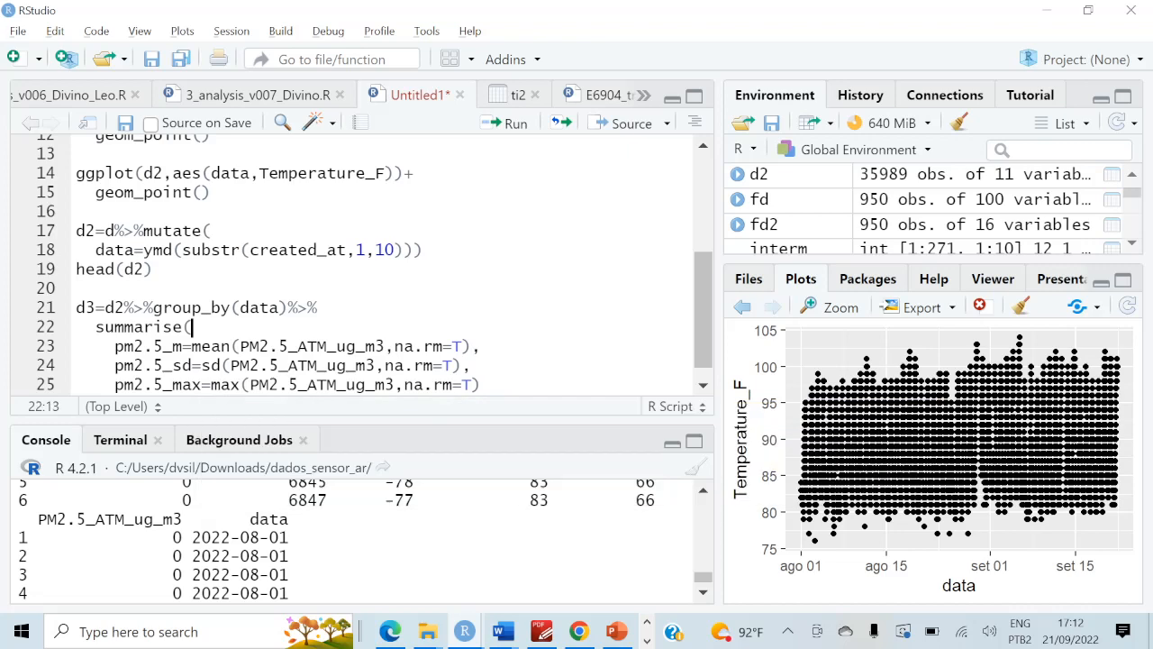
{"action": "key", "text": "Down"}
{"action": "key", "text": "Down"}
{"action": "key", "text": "Down"}
{"action": "key", "text": "Left"}
{"action": "key", "text": "BackSpace"}
{"action": "key", "text": "BackSpace"}
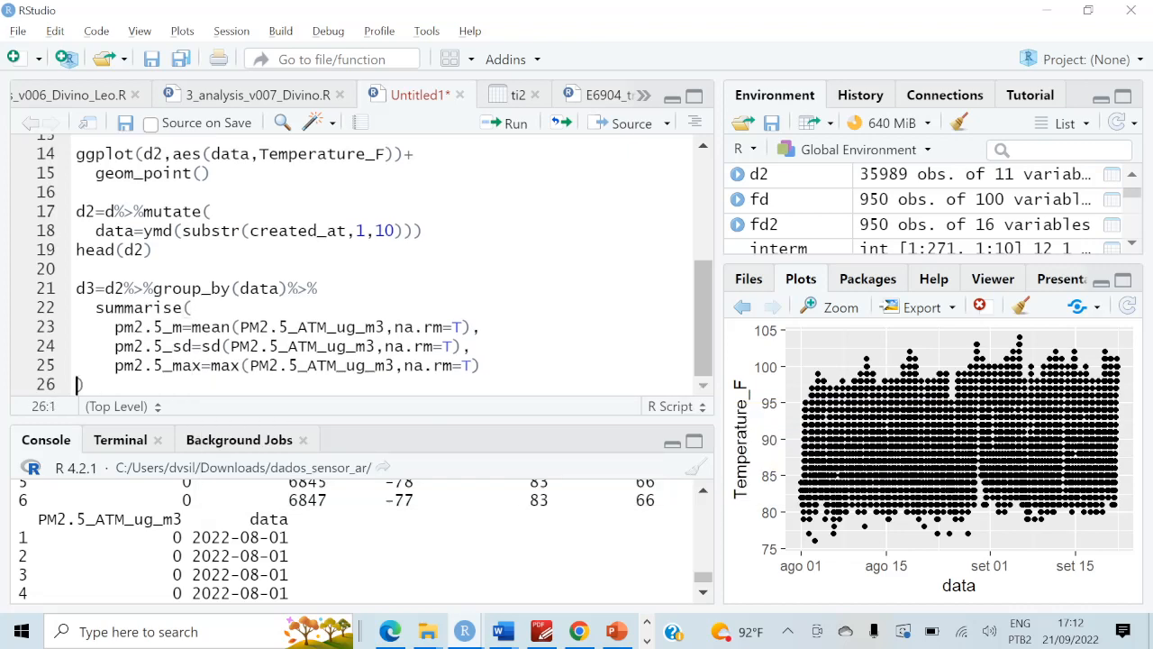
- Run the complete d3 group_by and summarise block
{"action": "key", "text": "shift+Up"}
{"action": "key", "text": "shift+Up"}
{"action": "key", "text": "shift+Up"}
{"action": "key", "text": "shift+Up"}
{"action": "key", "text": "shift+Up"}
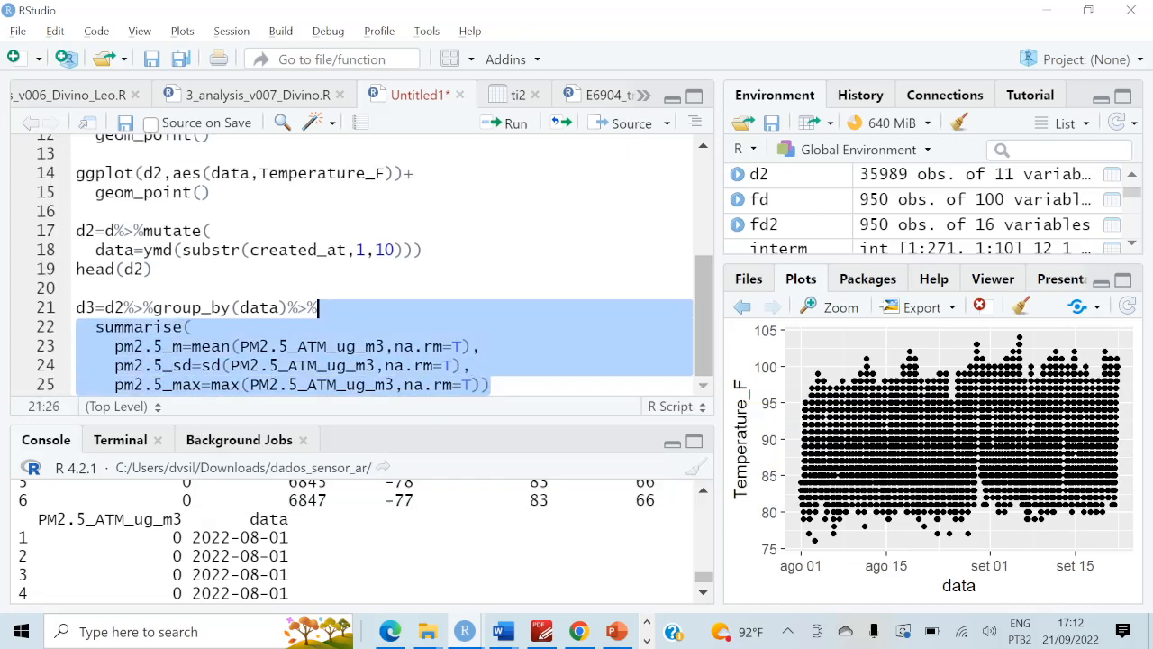
{"action": "key", "text": "ctrl+Return"}
{"action": "key", "text": "Right"}
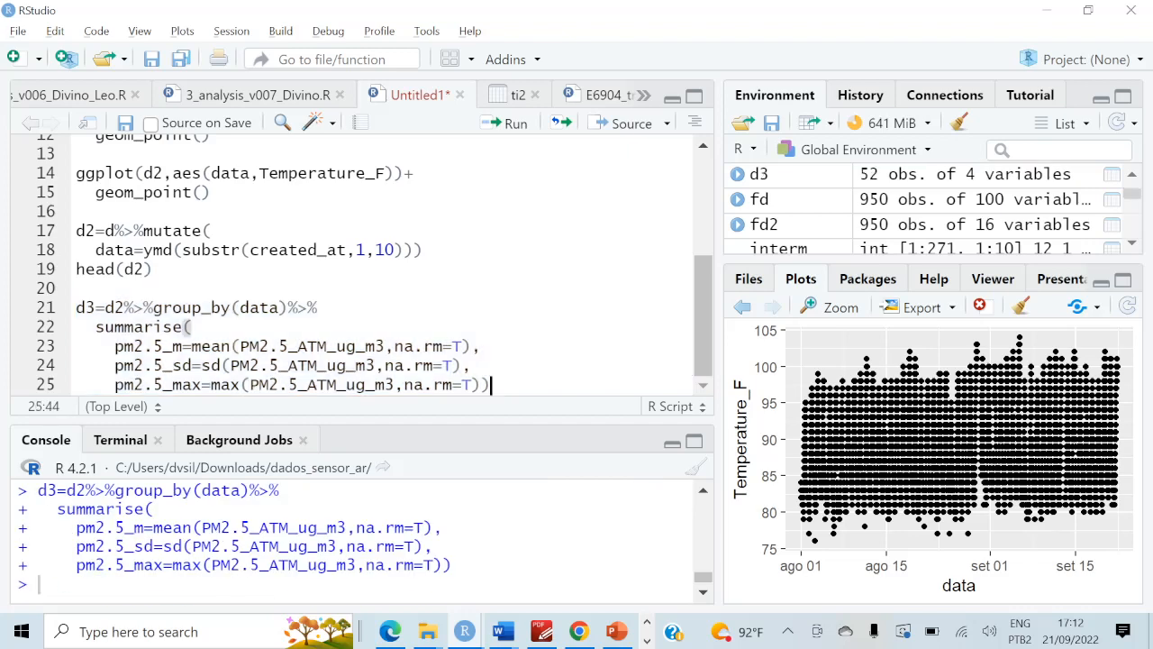
- View the d3 table to check the daily PM2.5 summaries, and return to the Untitled1 script
{"action": "key", "text": "Up"}
{"action": "left_click", "coordinate": [1111, 176]}
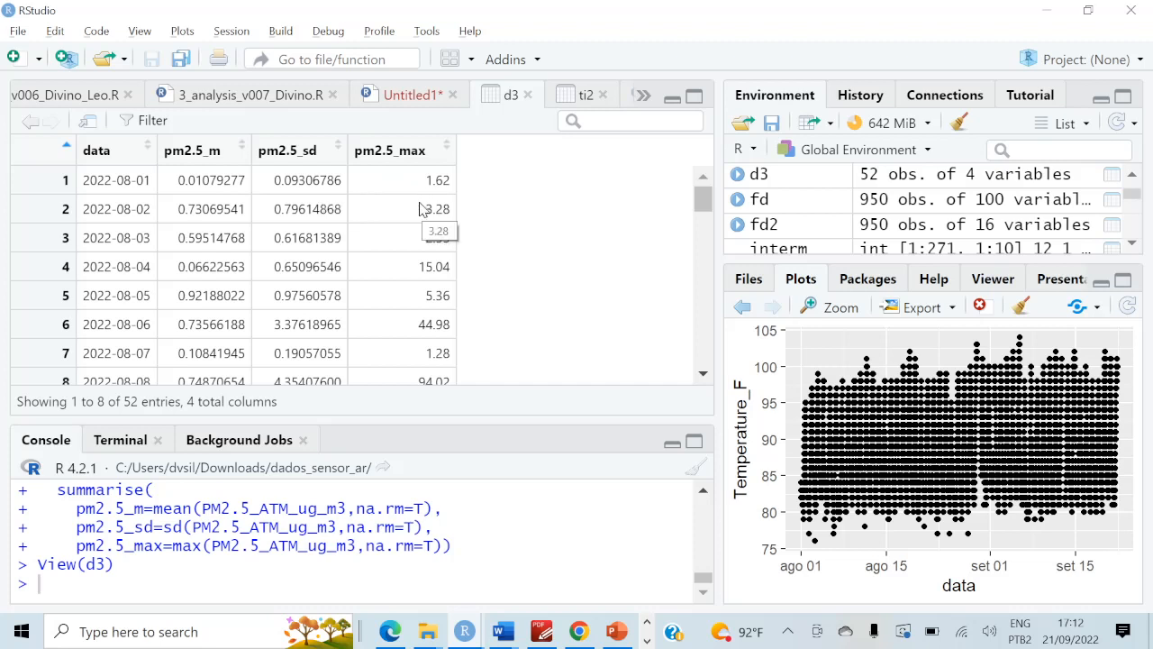
{"action": "left_click", "coordinate": [393, 100]}
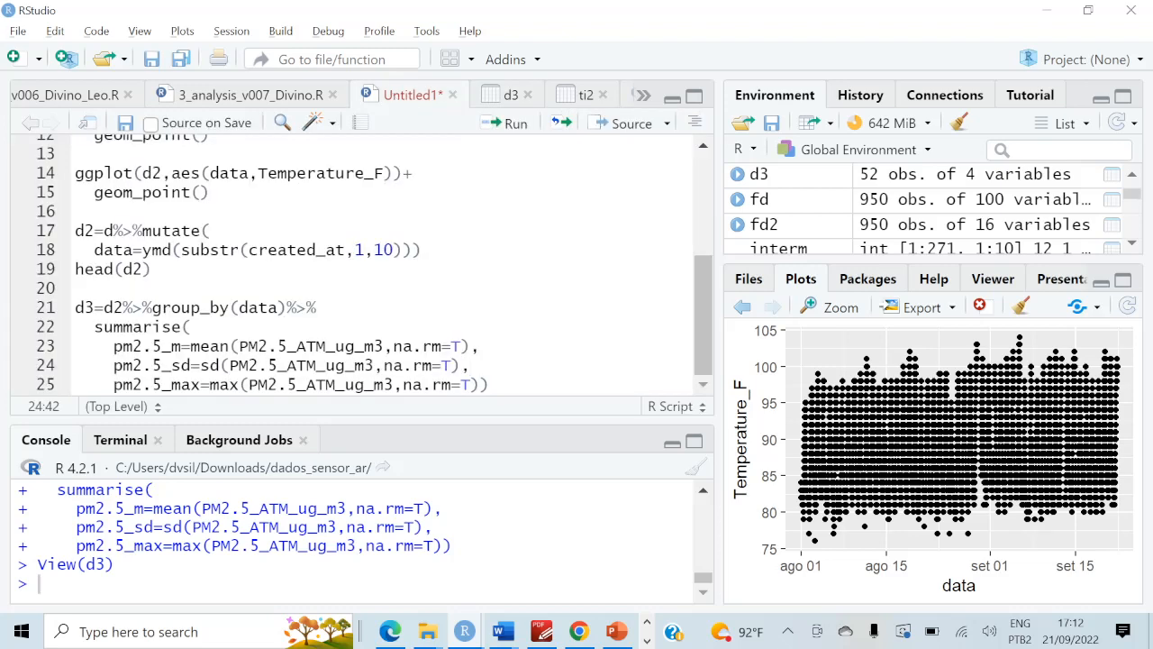
- Below the summarise block, leave a blank line and write ggplot(d2,aes())
{"action": "left_click", "coordinate": [492, 384]}
{"action": "key", "text": "Return"}
{"action": "key", "text": "Return"}
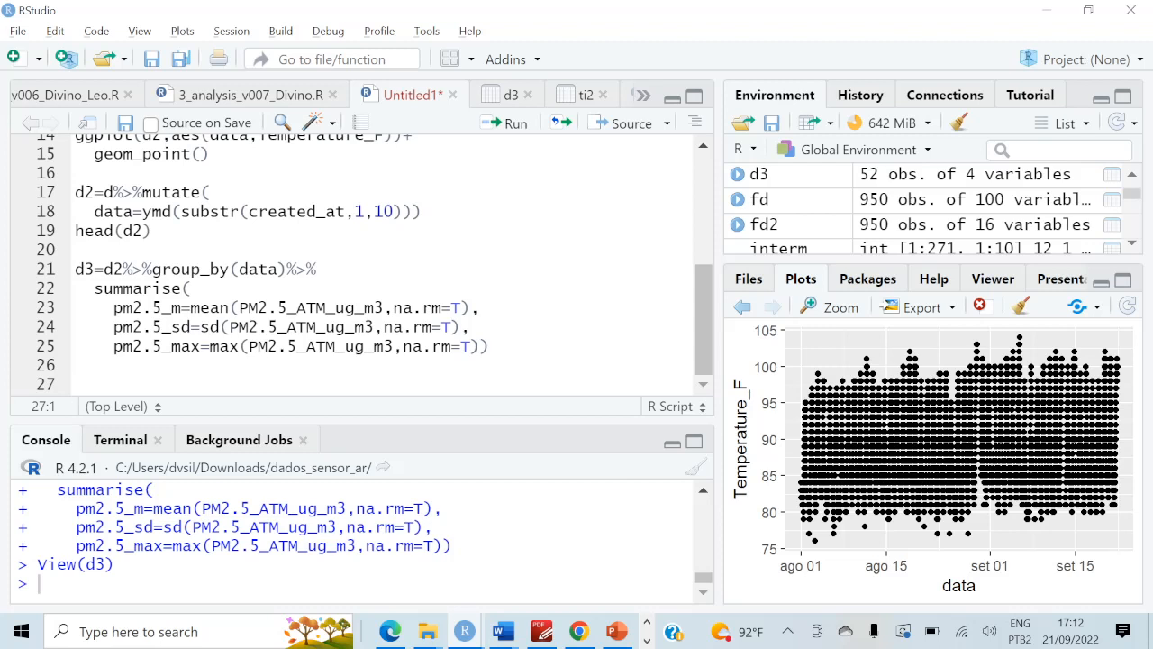
{"action": "type", "text": "lot("}
{"action": "type", "text": "d2,"}
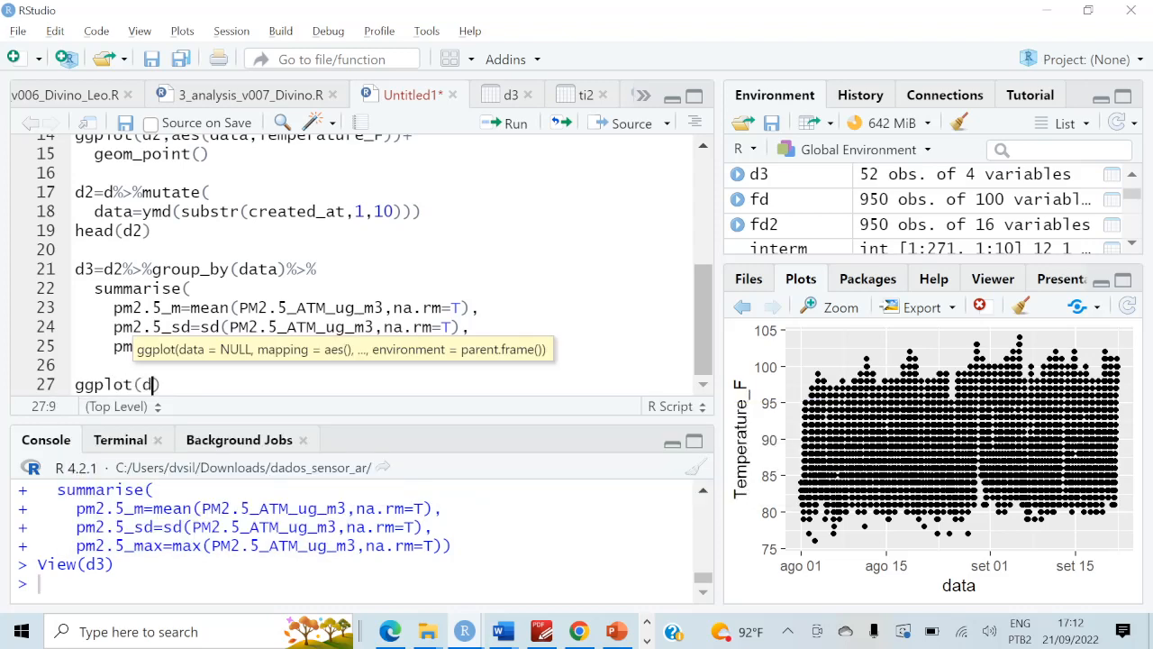
{"action": "type", "text": "aes("}
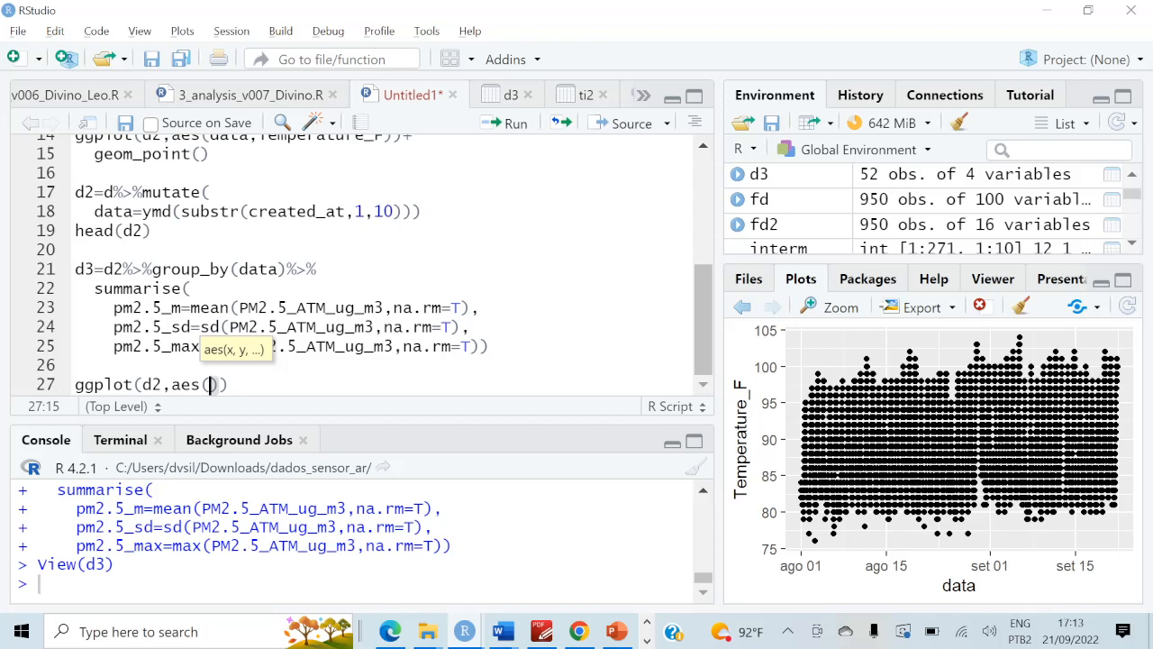
- Change the dataset in the new ggplot call to d3
{"action": "key", "text": "Left"}
{"action": "key", "text": "Left"}
{"action": "key", "text": "Left"}
{"action": "key", "text": "Left"}
{"action": "key", "text": "Left"}
{"action": "key", "text": "BackSpace"}
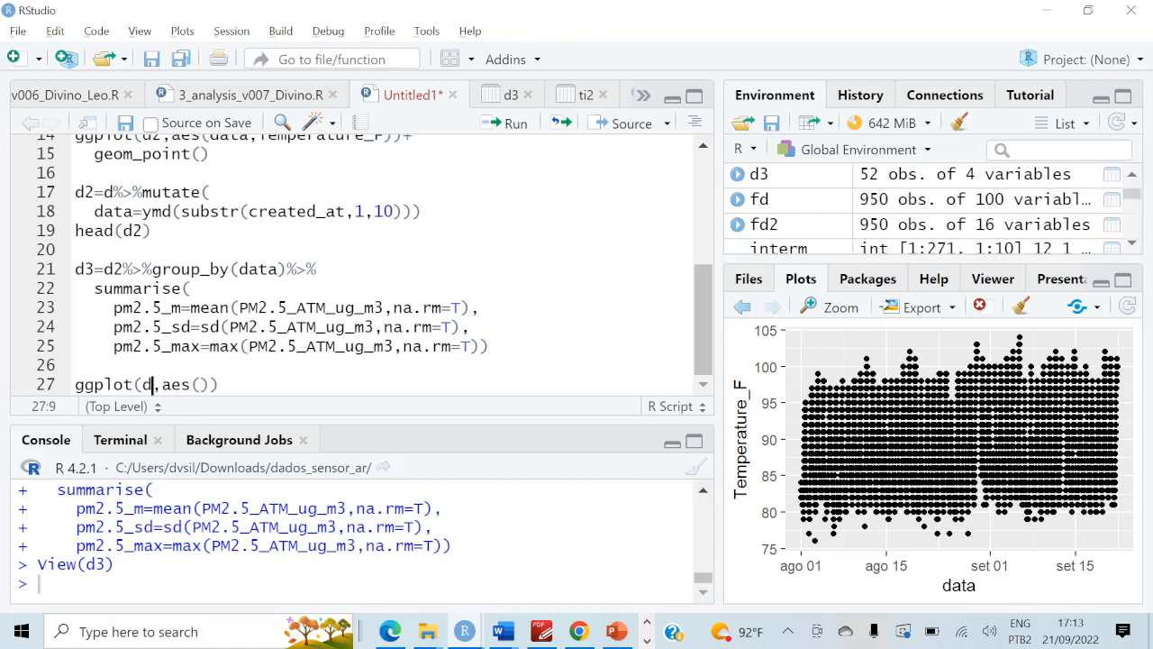
{"action": "type", "text": "3"}
- In the ggplot(d3,aes()) call, enter data as the first aesthetic, followed by a comma
{"action": "key", "text": "Right"}
{"action": "key", "text": "Right"}
{"action": "key", "text": "Right"}
{"action": "key", "text": "Right"}
{"action": "key", "text": "Right"}
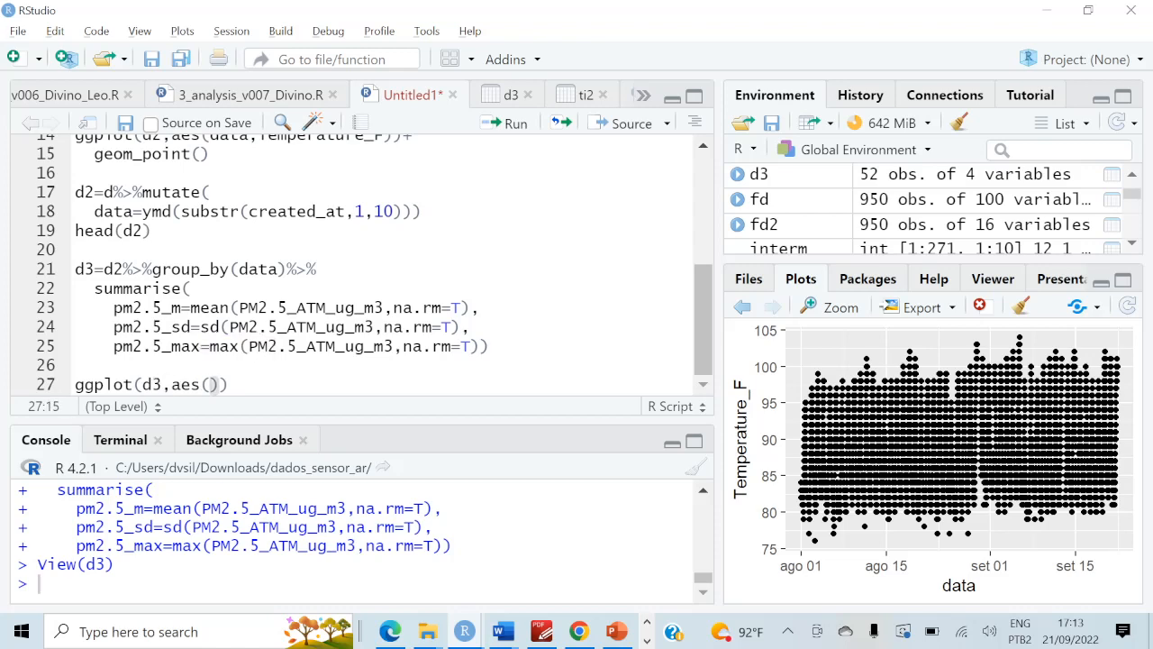
{"action": "type", "text": "data,"}
- Copy the name pm2.5_max from the summarise block into the ggplot call as the second aesthetic after data
{"action": "left_click_drag", "start_coordinate": [200, 346], "coordinate": [113, 346]}
{"action": "key", "text": "ctrl+c"}
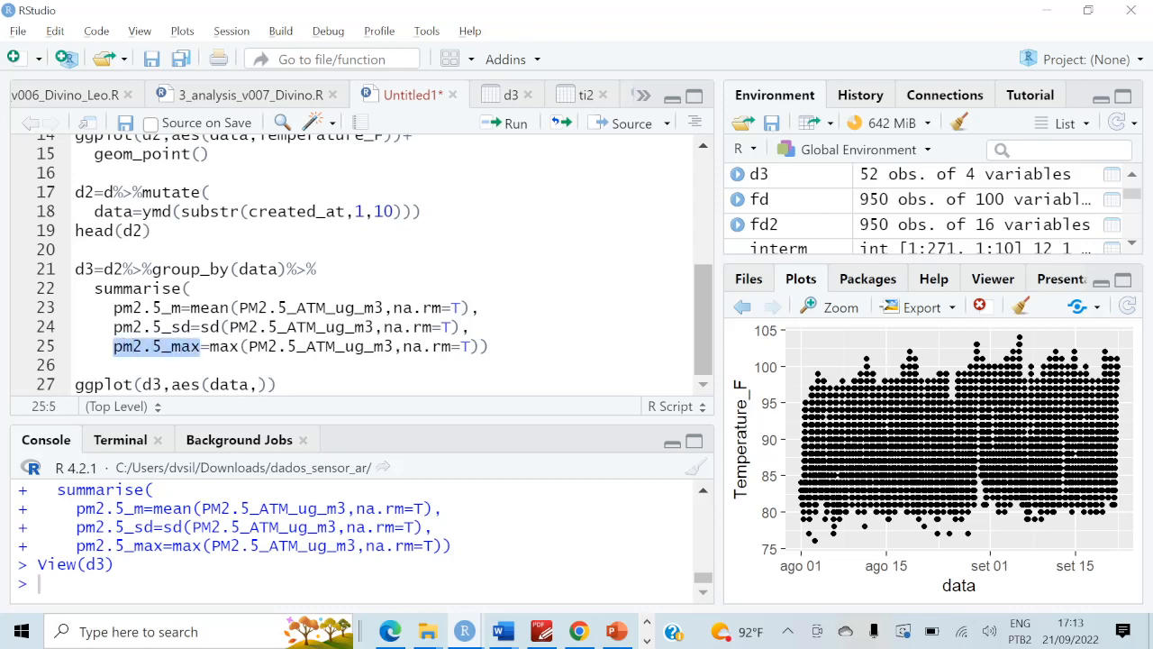
{"action": "key", "text": "Right"}
{"action": "key", "text": "Down"}
{"action": "key", "text": "Right"}
{"action": "key", "text": "Right"}
{"action": "key", "text": "Right"}
{"action": "key", "text": "Right"}
{"action": "key", "text": "Right"}
{"action": "key", "text": "Right"}
{"action": "key", "text": "Right"}
{"action": "key", "text": "Right"}
{"action": "key", "text": "Right"}
{"action": "key", "text": "Right"}
{"action": "key", "text": "Right"}
{"action": "key", "text": "Right"}
{"action": "key", "text": "Right"}
{"action": "key", "text": "Right"}
{"action": "key", "text": "Right"}
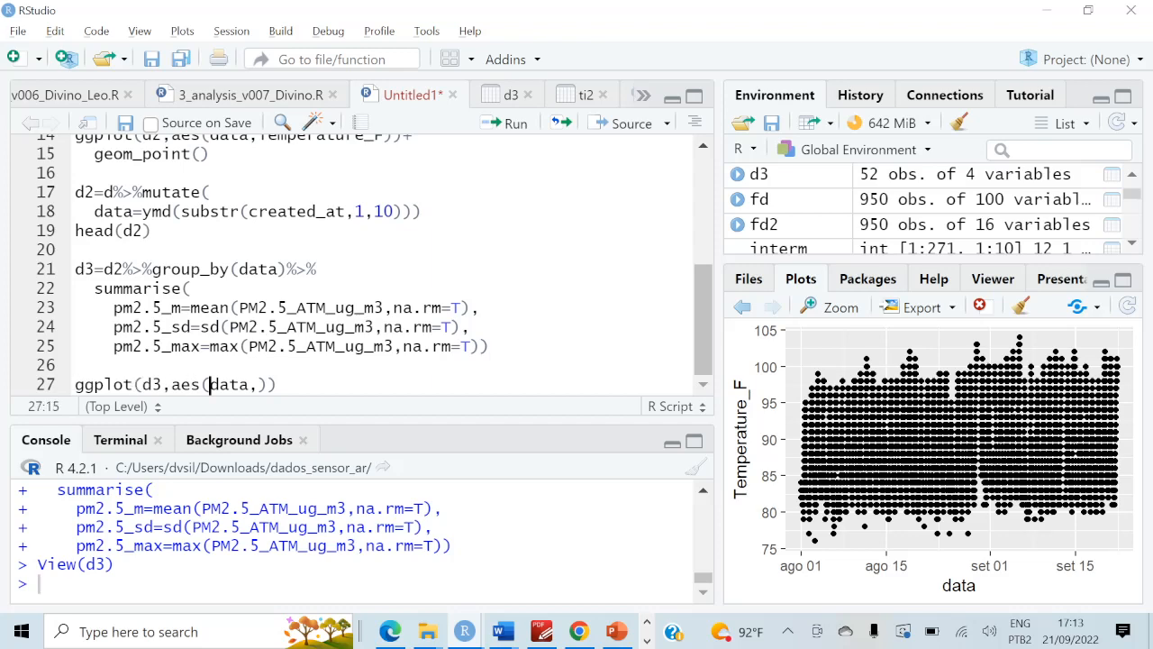
{"action": "key", "text": "Right"}
{"action": "key", "text": "Right"}
{"action": "key", "text": "Right"}
{"action": "key", "text": "Right"}
{"action": "key", "text": "Right"}
{"action": "key", "text": "Right"}
{"action": "key", "text": "Left"}
{"action": "key", "text": "ctrl+v"}
{"action": "key", "text": "Right"}
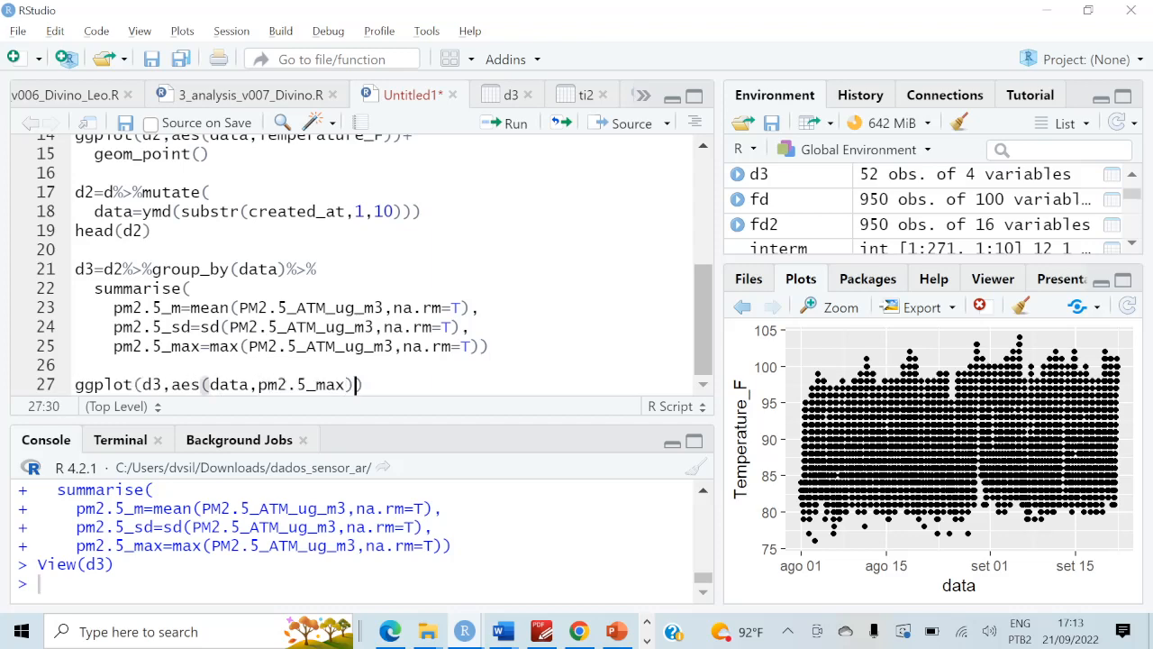
- Add a geom_point() layer on a new line below the ggplot(d3,aes(data,pm2.5_max)) call
{"action": "key", "text": "Right"}
{"action": "type", "text": "+"}
{"action": "key", "text": "Return"}
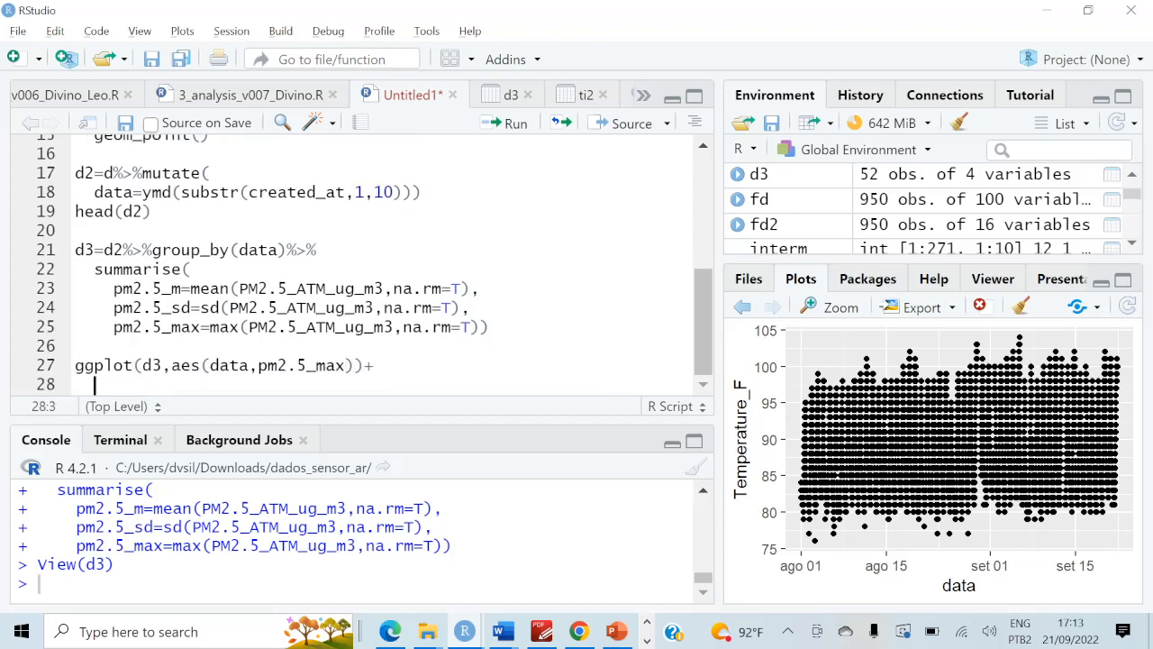
{"action": "type", "text": "geom"}
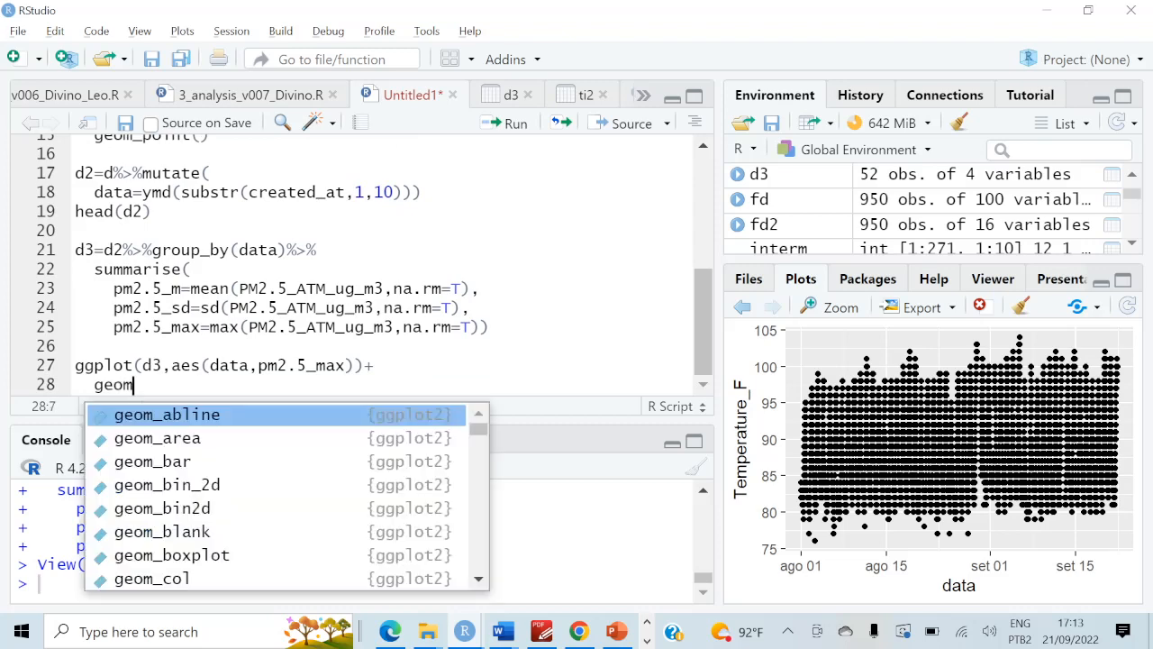
{"action": "type", "text": "_po"}
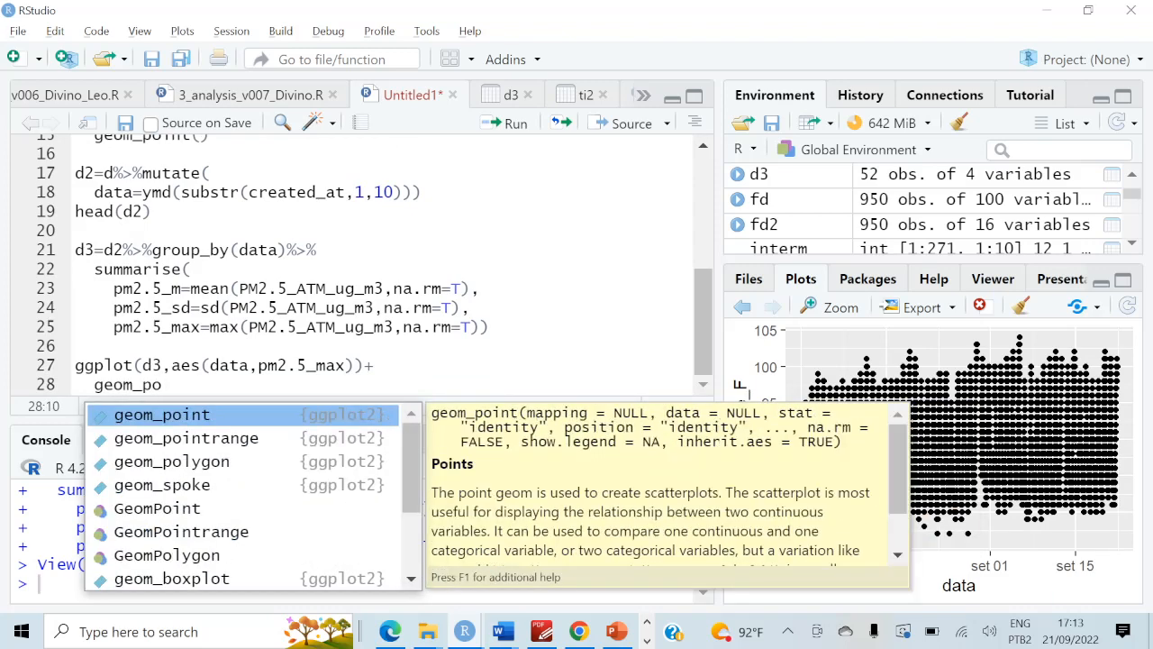
{"action": "key", "text": "Tab"}
- Add a stat_smooth() layer on a new line after geom_point() in the d3 plot
{"action": "left_click", "coordinate": [153, 365]}
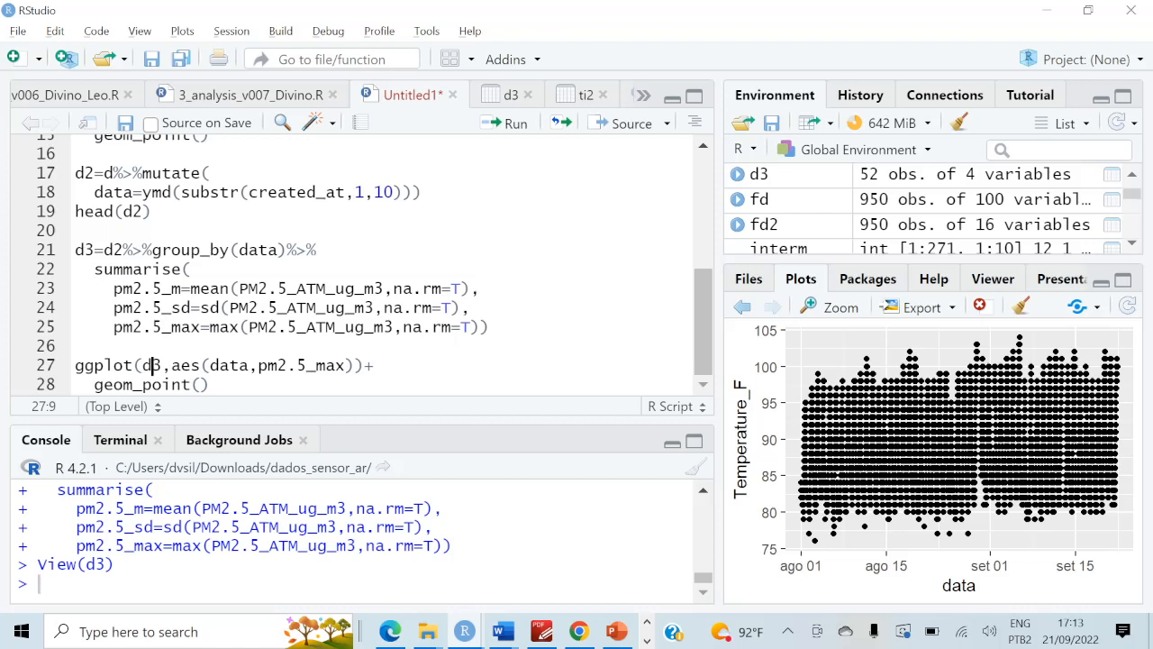
{"action": "left_click", "coordinate": [105, 309]}
{"action": "left_click", "coordinate": [212, 385]}
{"action": "key", "text": "Left"}
{"action": "key", "text": "Right"}
{"action": "type", "text": "+"}
{"action": "key", "text": "Return"}
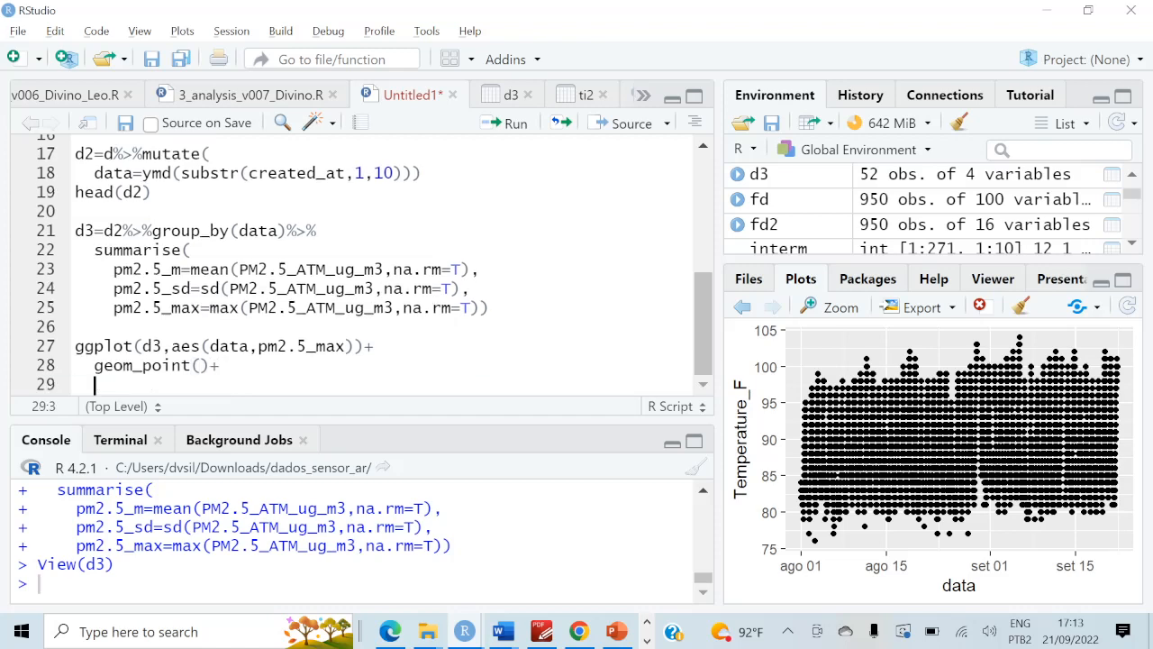
{"action": "type", "text": "stat"}
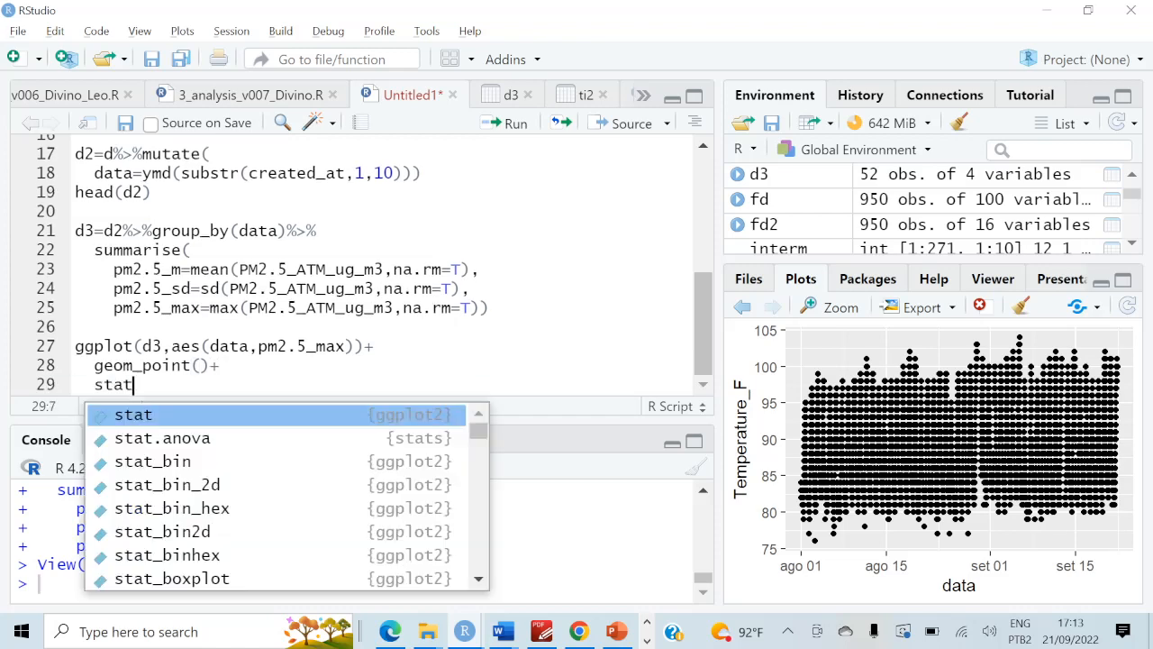
{"action": "type", "text": "_sm"}
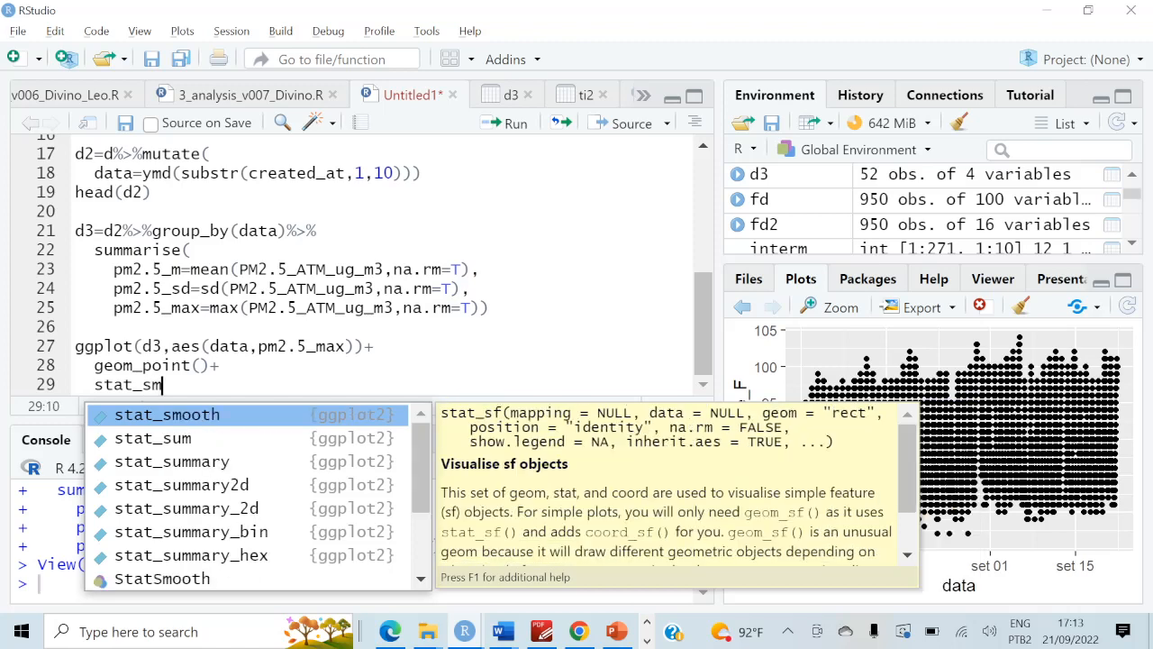
{"action": "key", "text": "Return"}
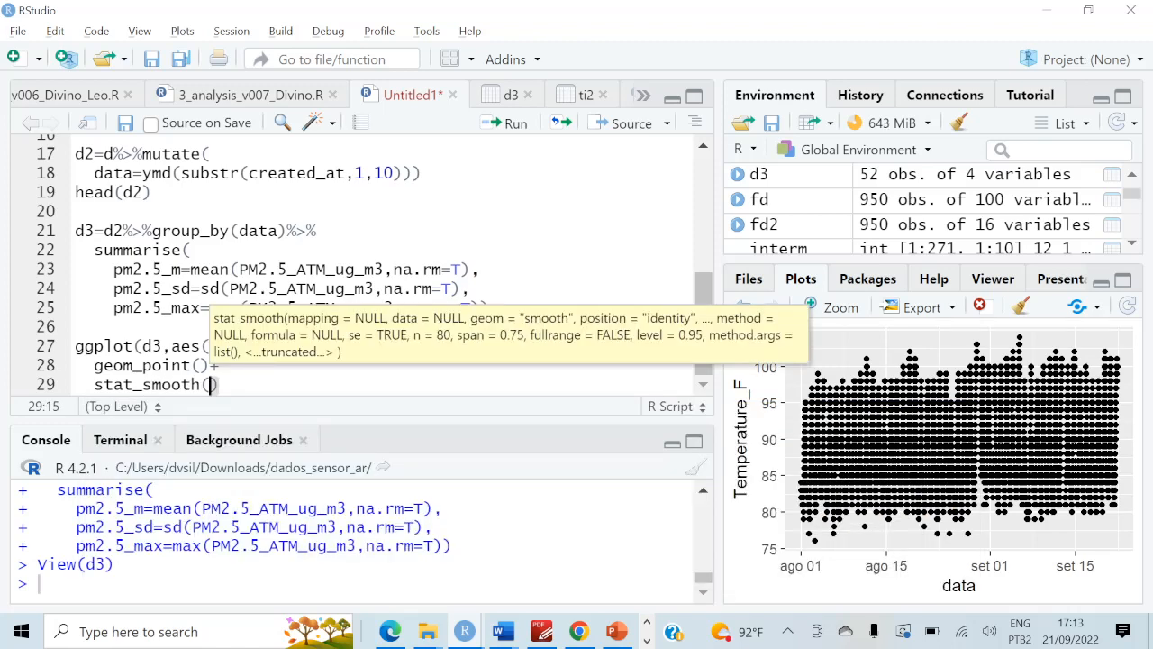
- Run the whole d3 ggplot block with its point and smooth layers, and examine the daily PM2.5 maximum plot
{"action": "key", "text": "Right"}
{"action": "key", "text": "shift+Up"}
{"action": "key", "text": "shift+Up"}
{"action": "key", "text": "shift+Up"}
{"action": "key", "text": "ctrl+Return"}
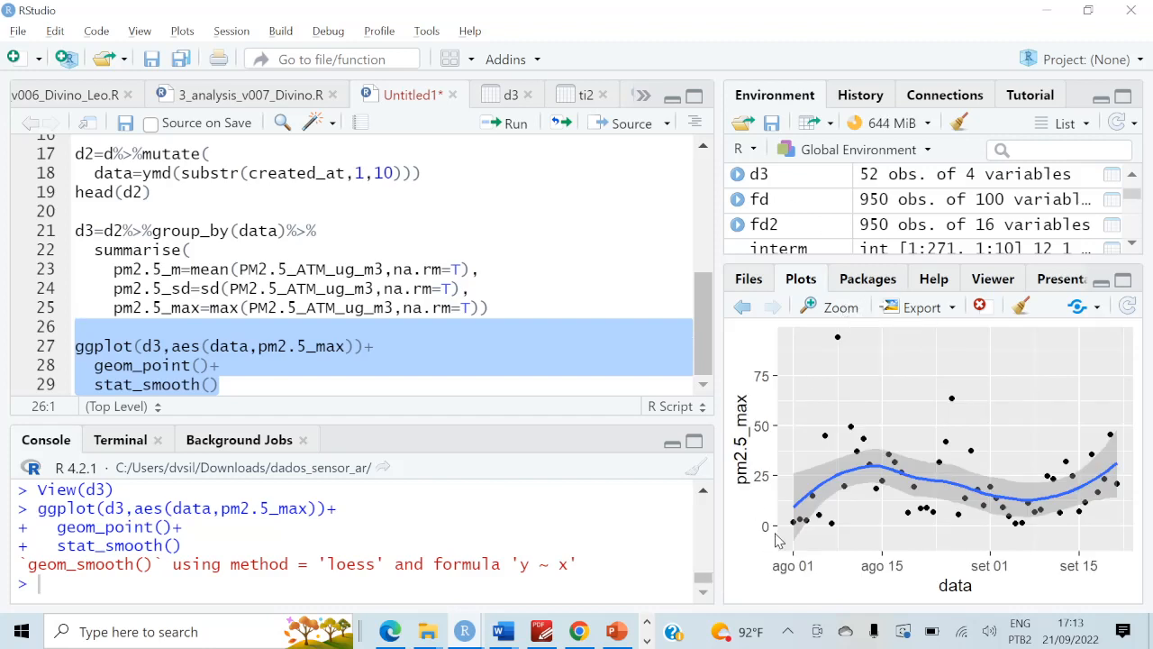
{"action": "left_click", "coordinate": [838, 316]}
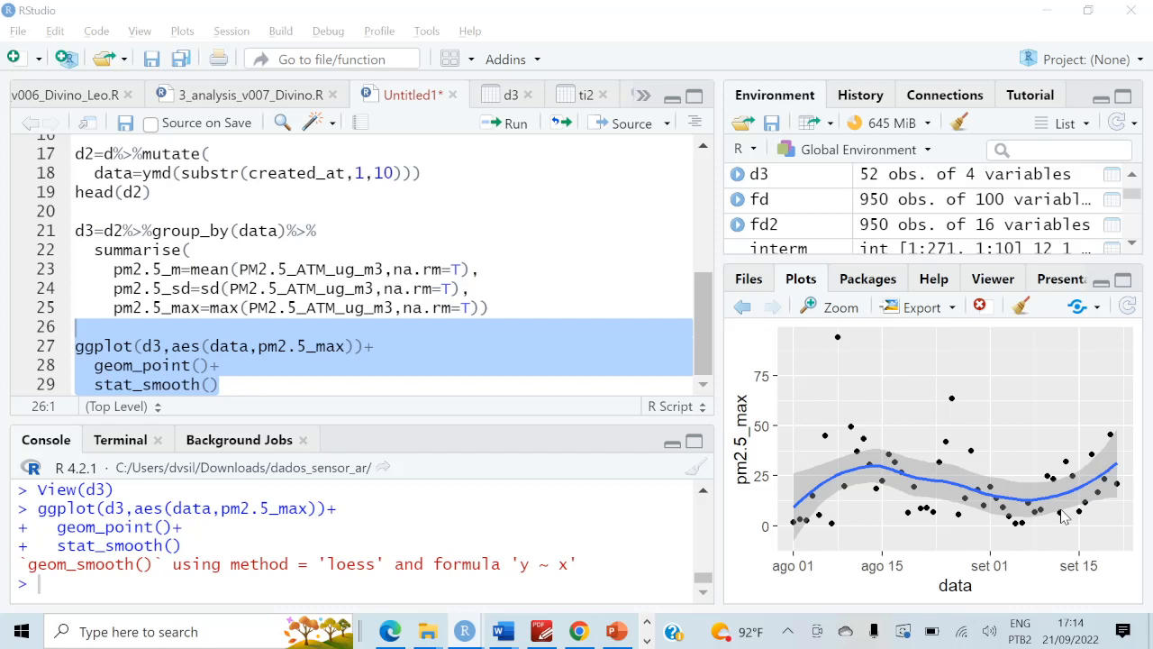
{"action": "left_click", "coordinate": [404, 289]}
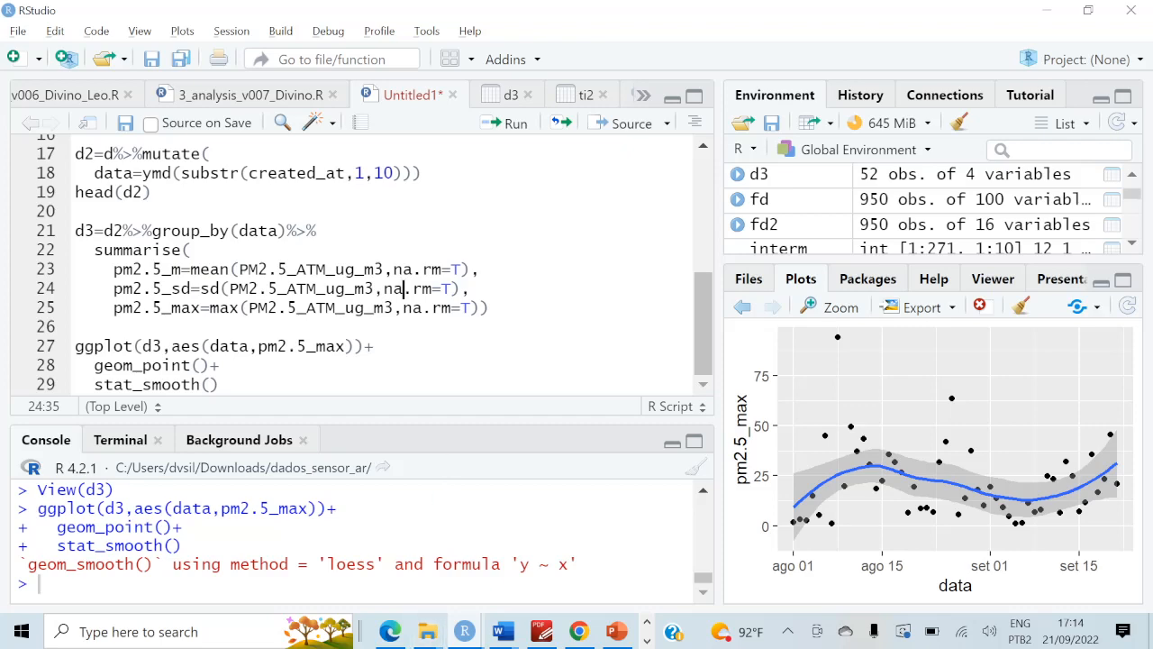
- Switch to the PurpleAir map in Chrome and close the open UFRA-CP sensor graph
{"action": "key", "text": "alt+Tab"}
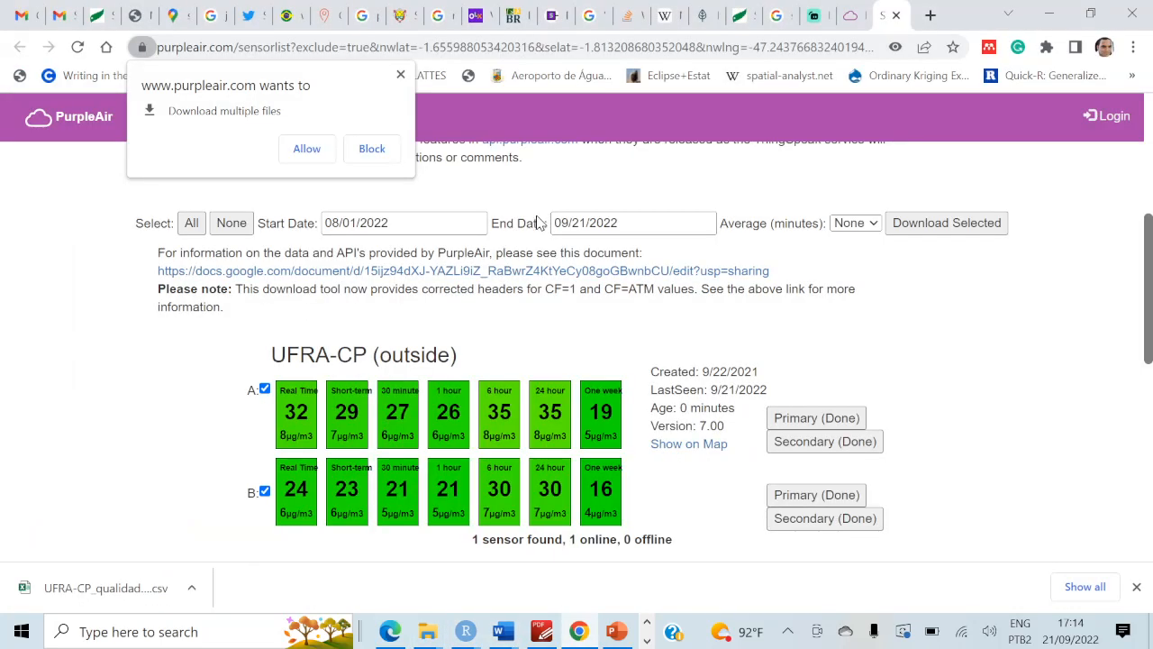
{"action": "left_click", "coordinate": [851, 16]}
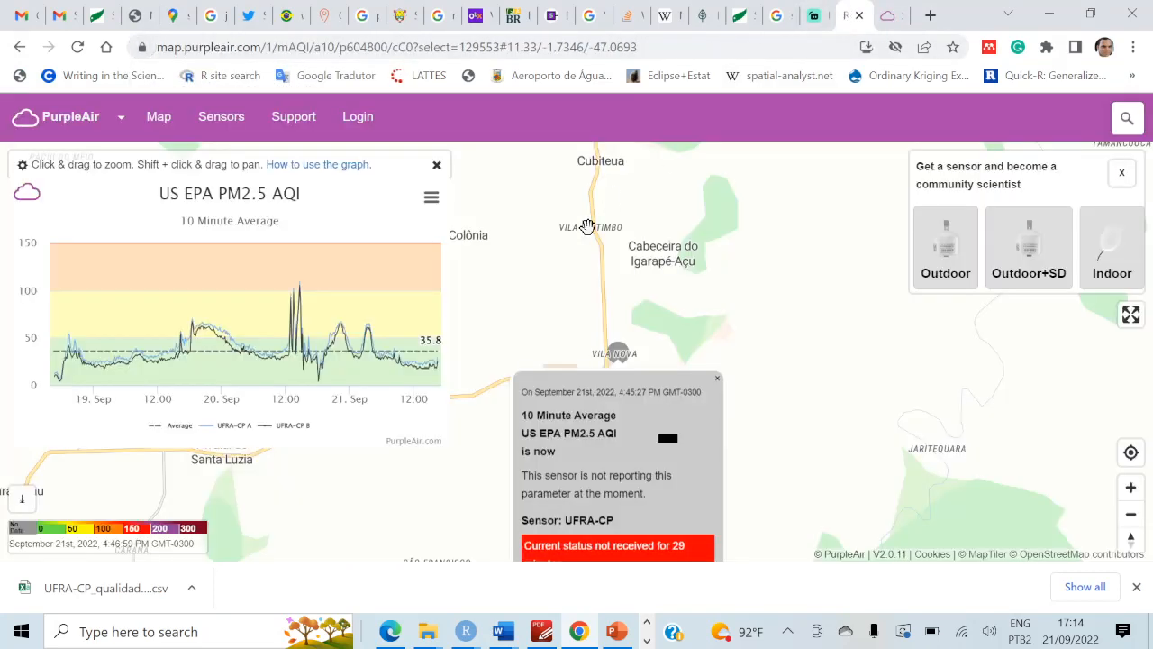
{"action": "scroll", "coordinate": [552, 308], "scroll_direction": "down", "scroll_amount": 2}
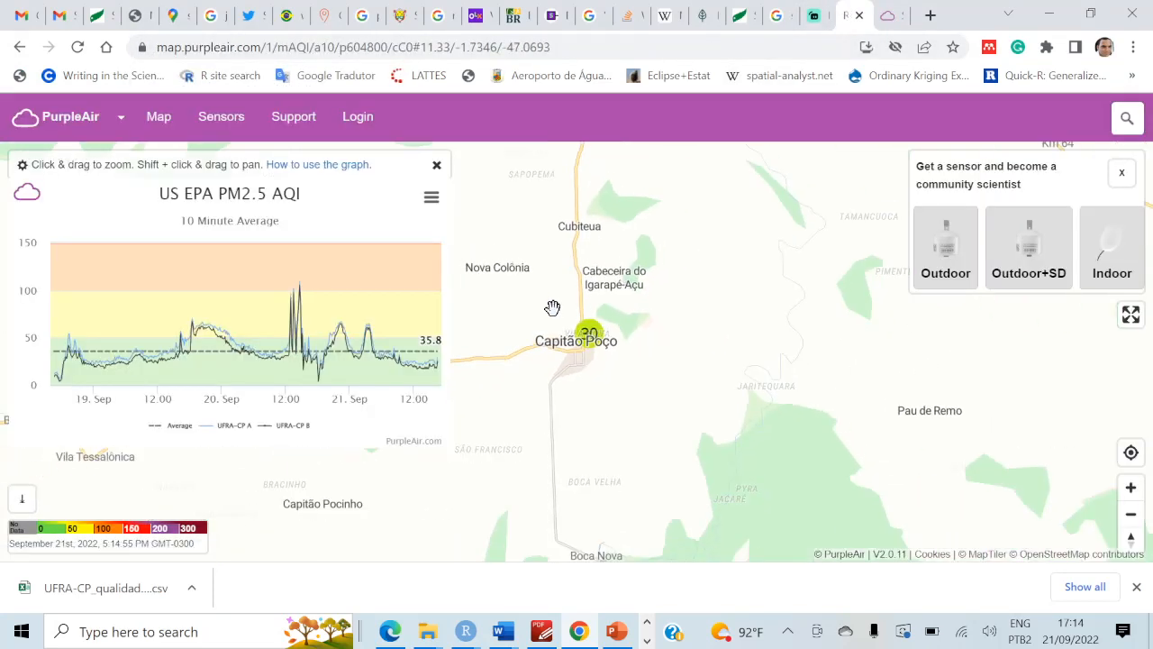
{"action": "left_click", "coordinate": [437, 166]}
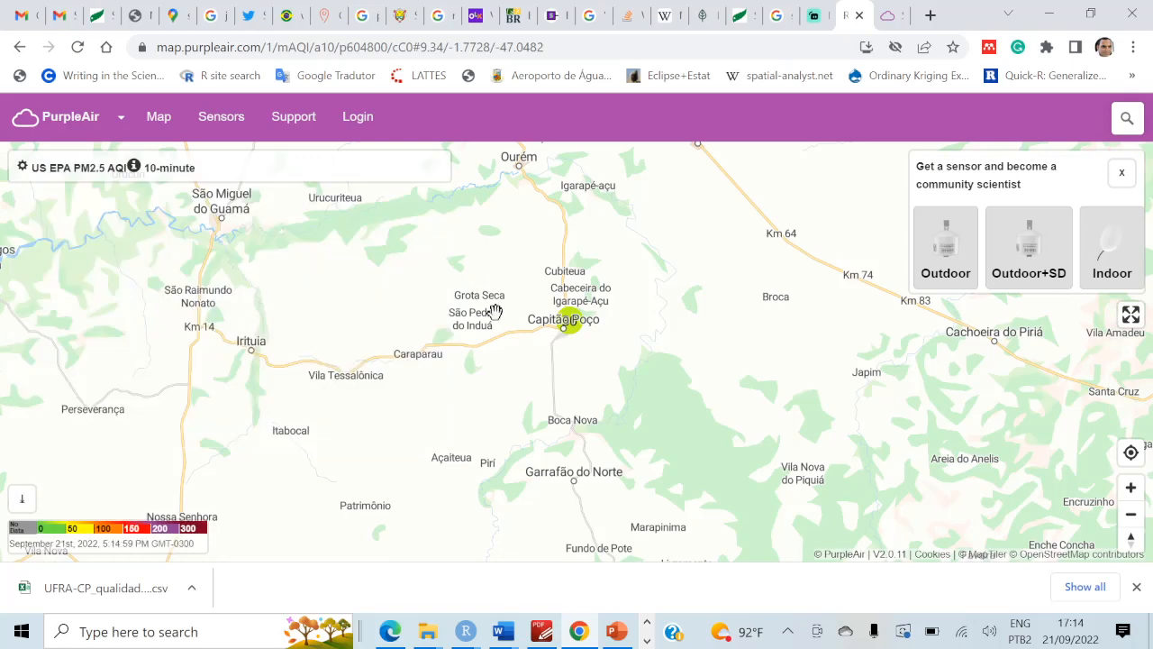
- Locate the sensors across Tocantins, Mato Grosso and Rondônia, and open the PM2.5 AQI graphs of the two in eastern Mato Grosso
{"action": "scroll", "coordinate": [509, 358], "scroll_direction": "down", "scroll_amount": 6}
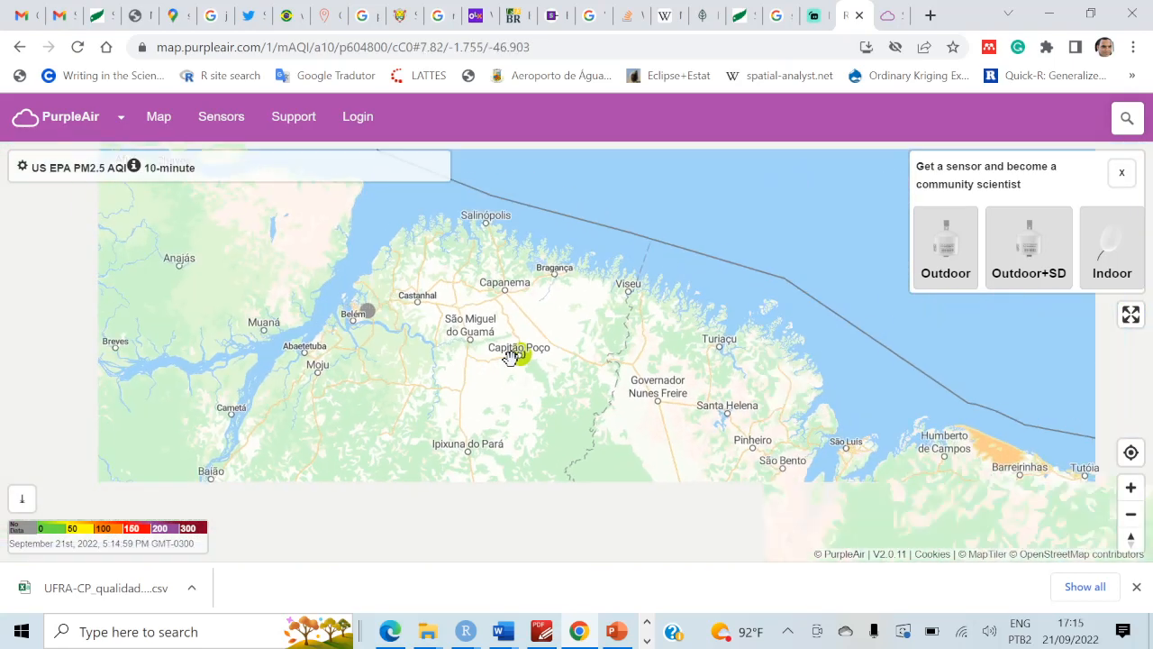
{"action": "scroll", "coordinate": [511, 358], "scroll_direction": "down", "scroll_amount": 2}
{"action": "left_click_drag", "start_coordinate": [445, 430], "coordinate": [540, 265]}
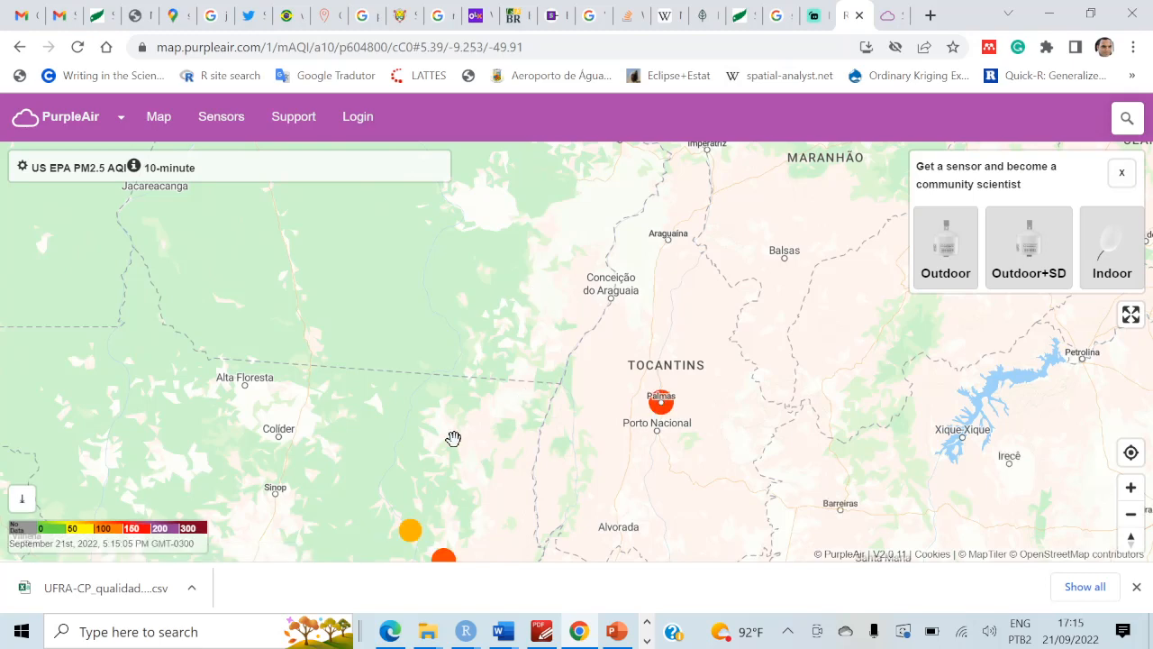
{"action": "left_click_drag", "start_coordinate": [453, 440], "coordinate": [571, 283]}
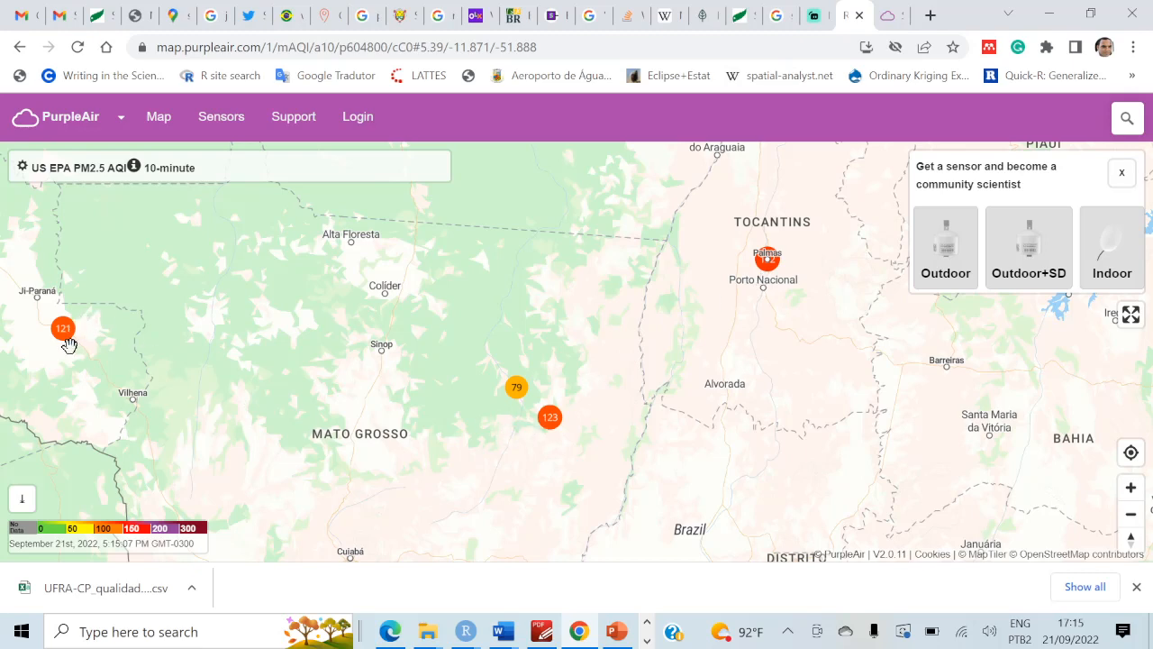
{"action": "left_click_drag", "start_coordinate": [345, 477], "coordinate": [515, 432]}
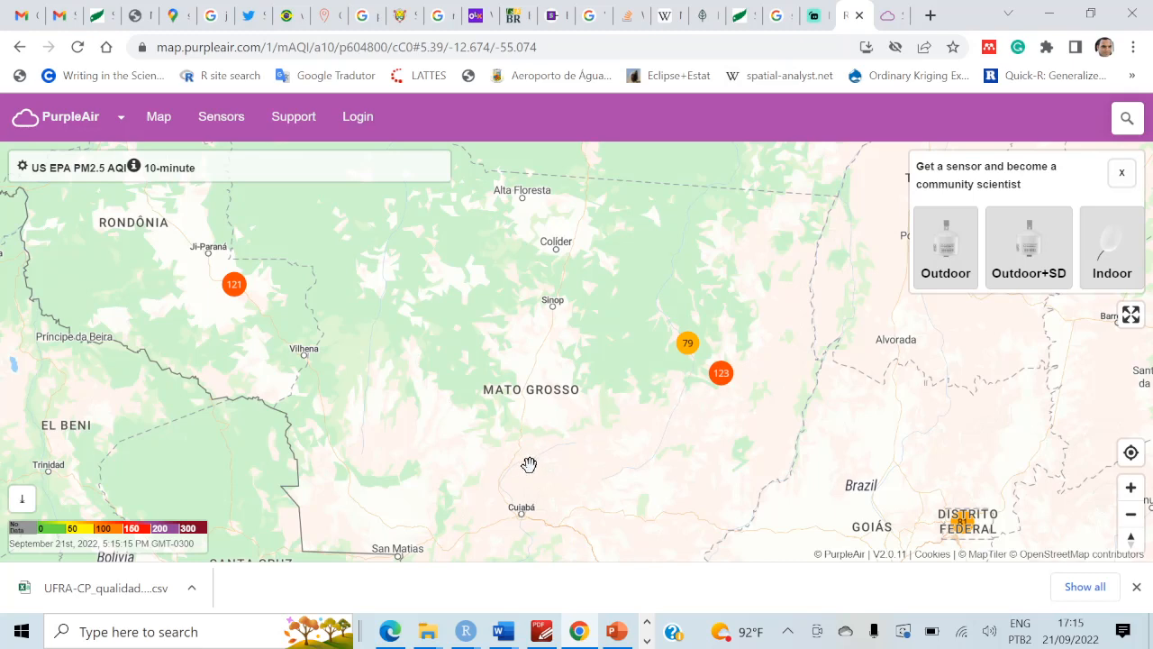
{"action": "mouse_move", "coordinate": [529, 466]}
{"action": "left_mouse_down"}
{"action": "mouse_move", "coordinate": [585, 442]}
{"action": "mouse_move", "coordinate": [513, 465]}
{"action": "left_mouse_up"}
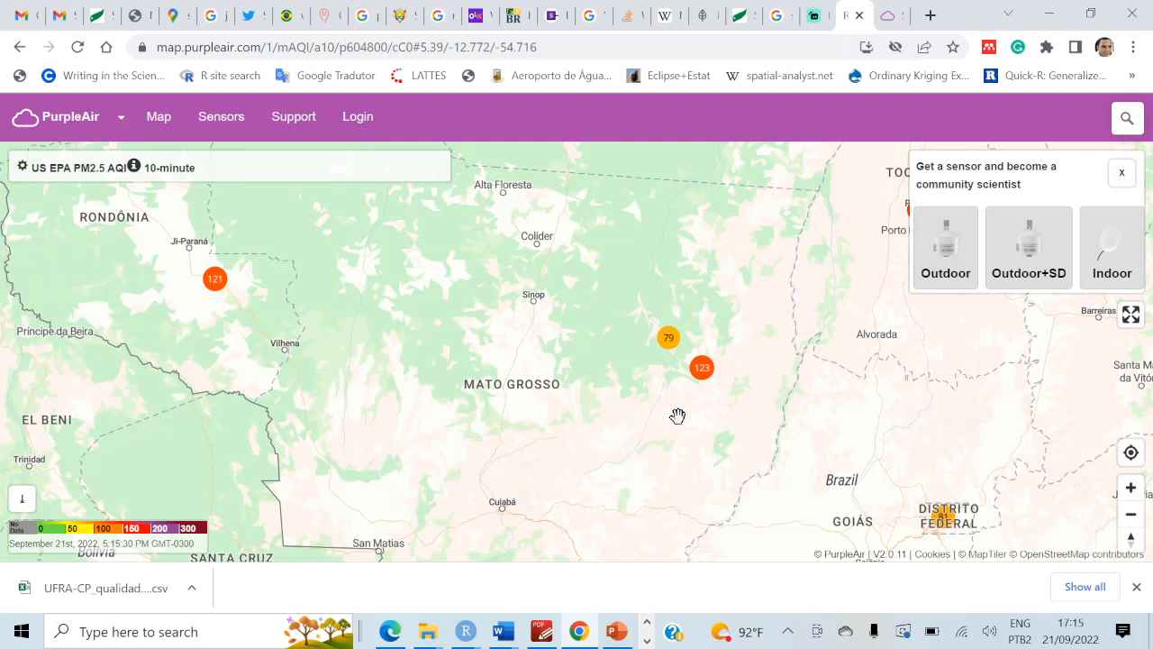
{"action": "left_click", "coordinate": [702, 370]}
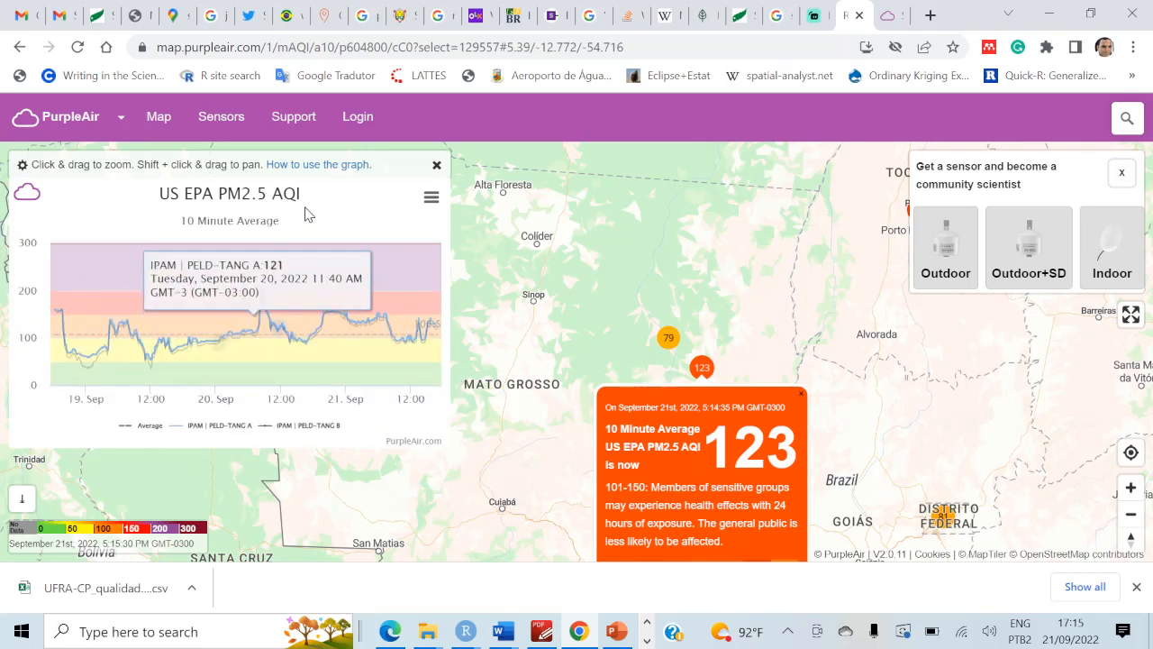
{"action": "left_click", "coordinate": [668, 338]}
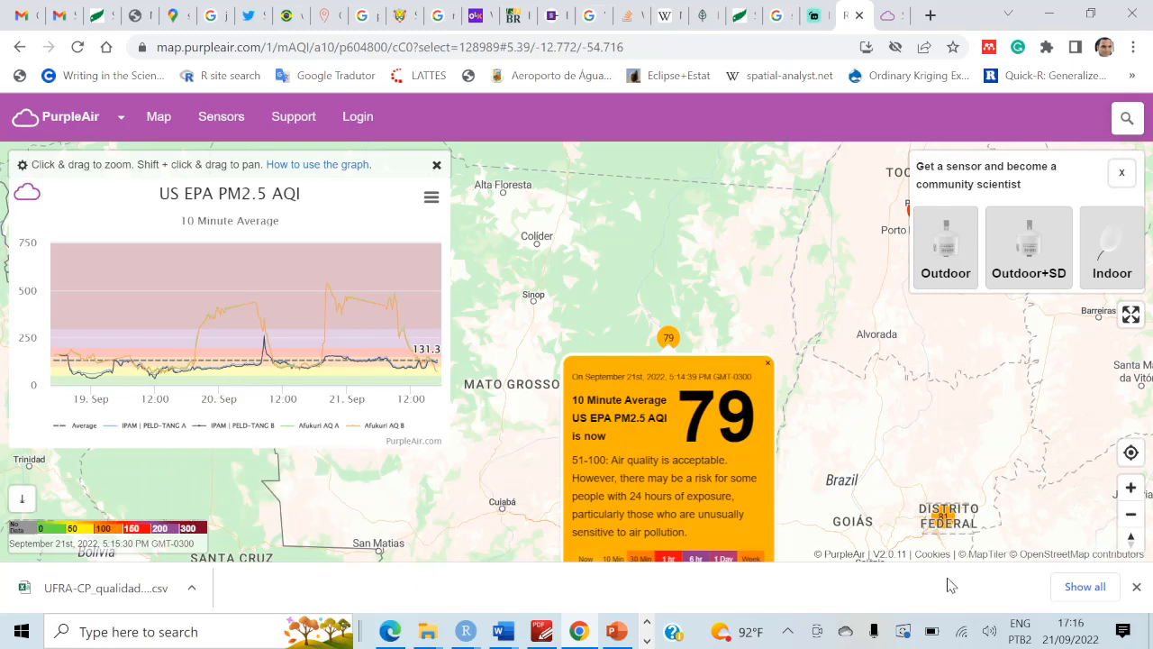
- Close the open sensor popup and graph, and show the PurpleAir sensors across all of South America
{"action": "left_click", "coordinate": [1132, 515]}
{"action": "left_click", "coordinate": [1131, 516]}
{"action": "left_click", "coordinate": [1132, 515]}
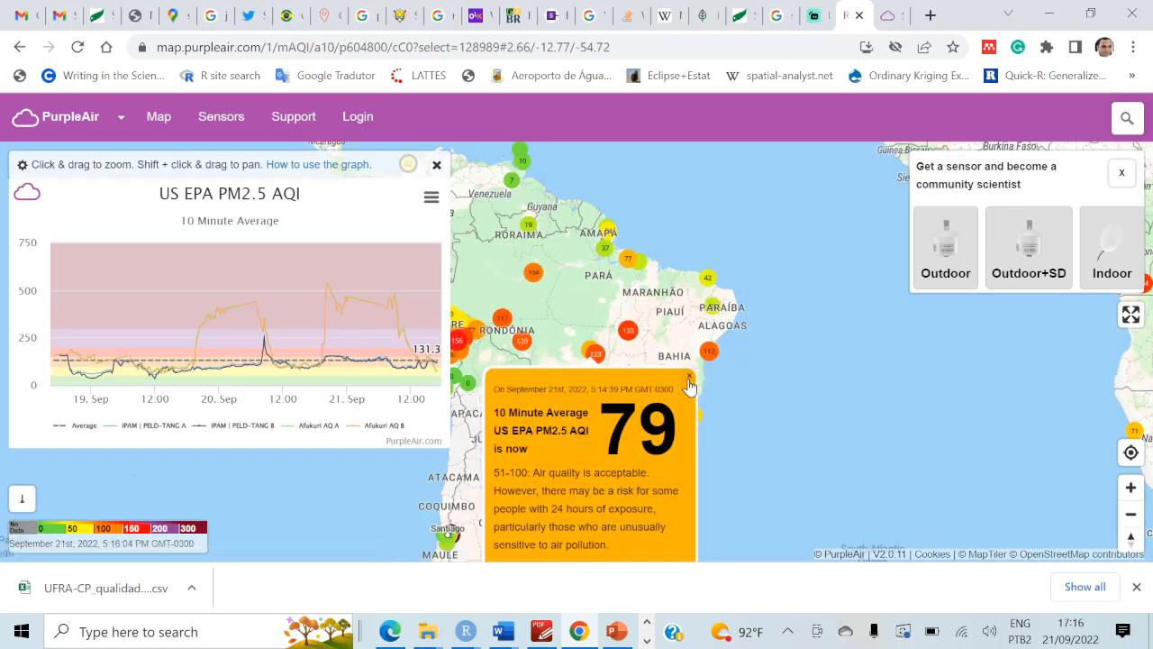
{"action": "left_click", "coordinate": [436, 166]}
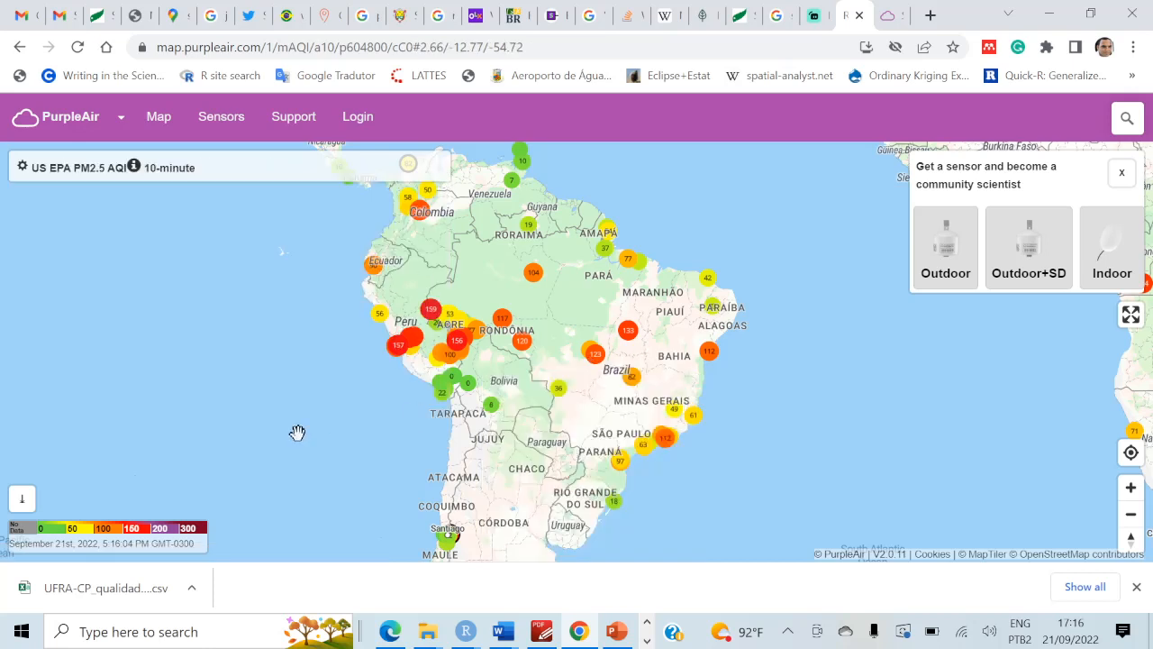
{"action": "left_click_drag", "start_coordinate": [297, 433], "coordinate": [475, 458]}
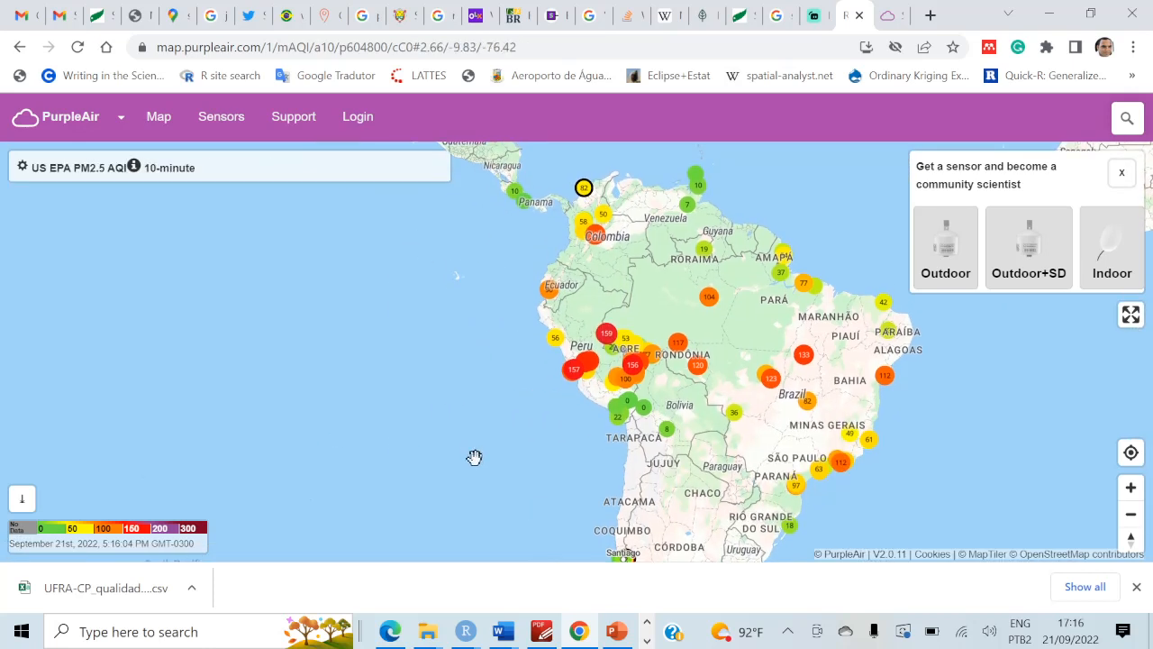
- View the PM2.5 AQI graph of the sensor west of Pará and south of Roraima, and close its graph and popup
{"action": "left_click", "coordinate": [709, 297]}
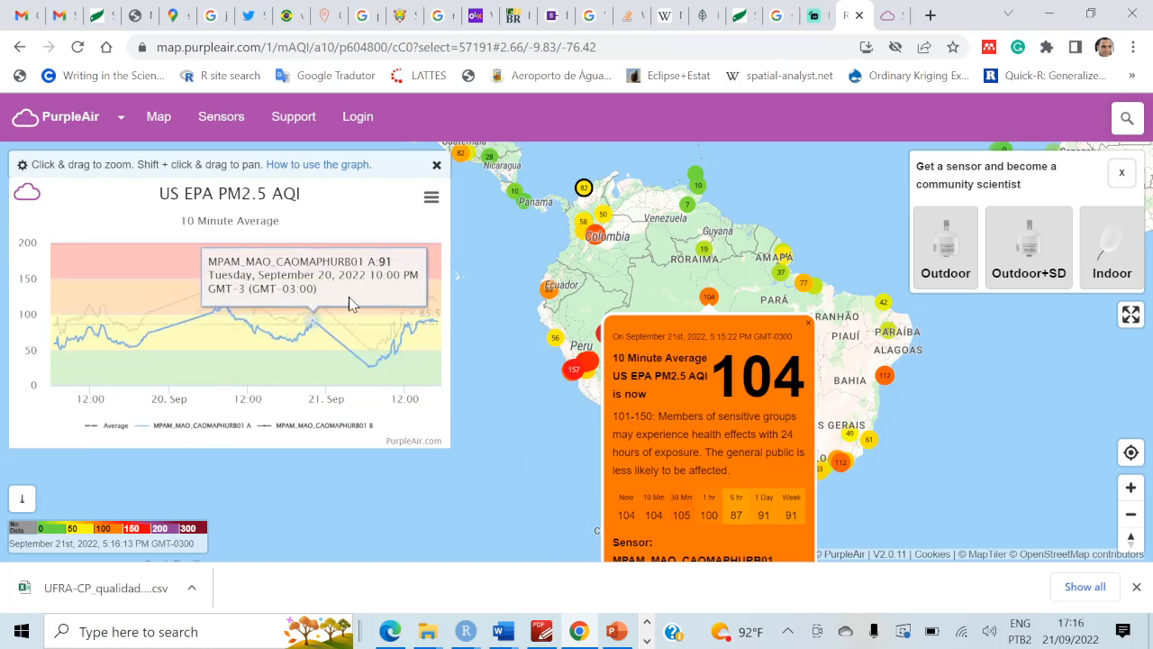
{"action": "left_click", "coordinate": [436, 166]}
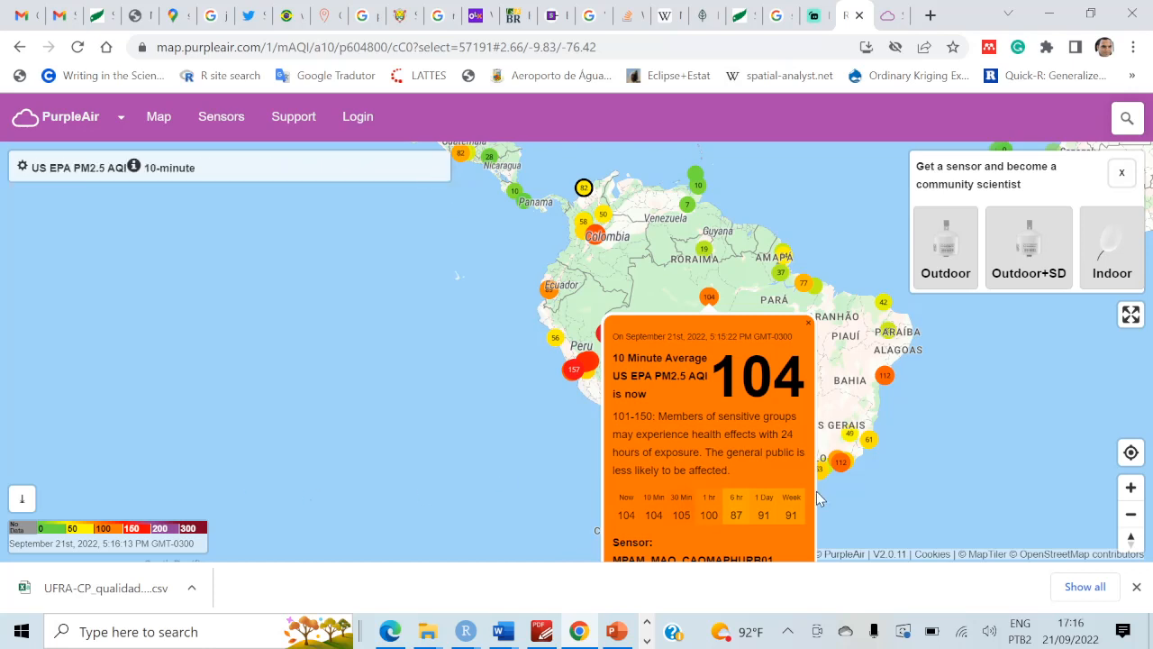
{"action": "left_click", "coordinate": [808, 324]}
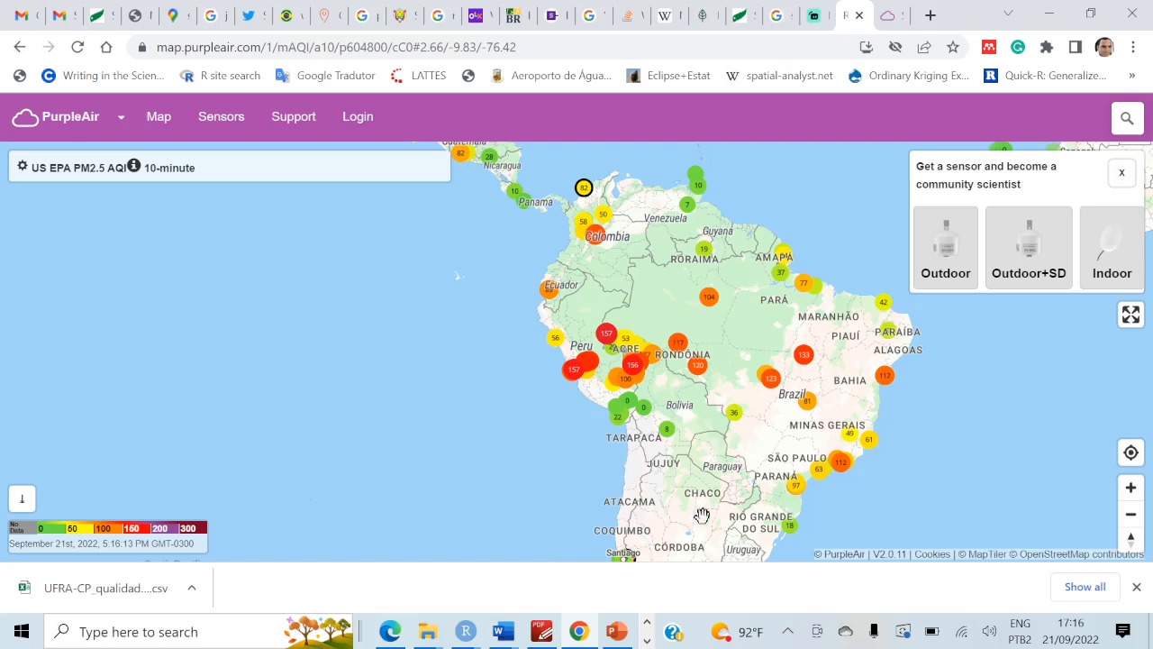
{"action": "left_click", "coordinate": [647, 642]}
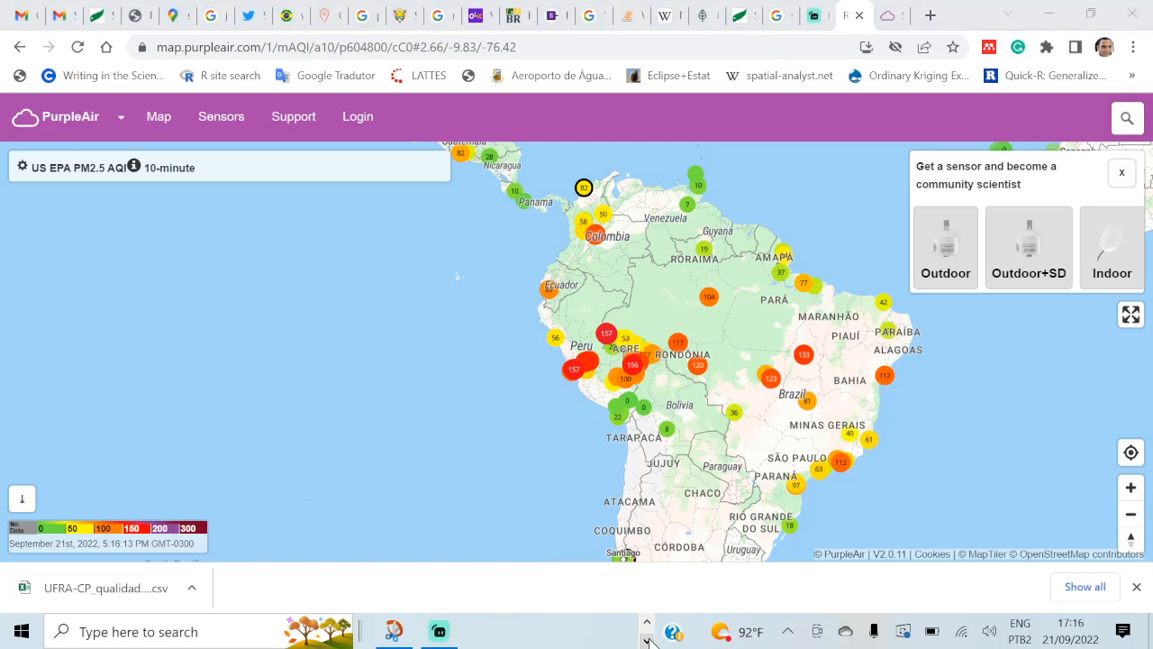
{"action": "left_click", "coordinate": [438, 633]}
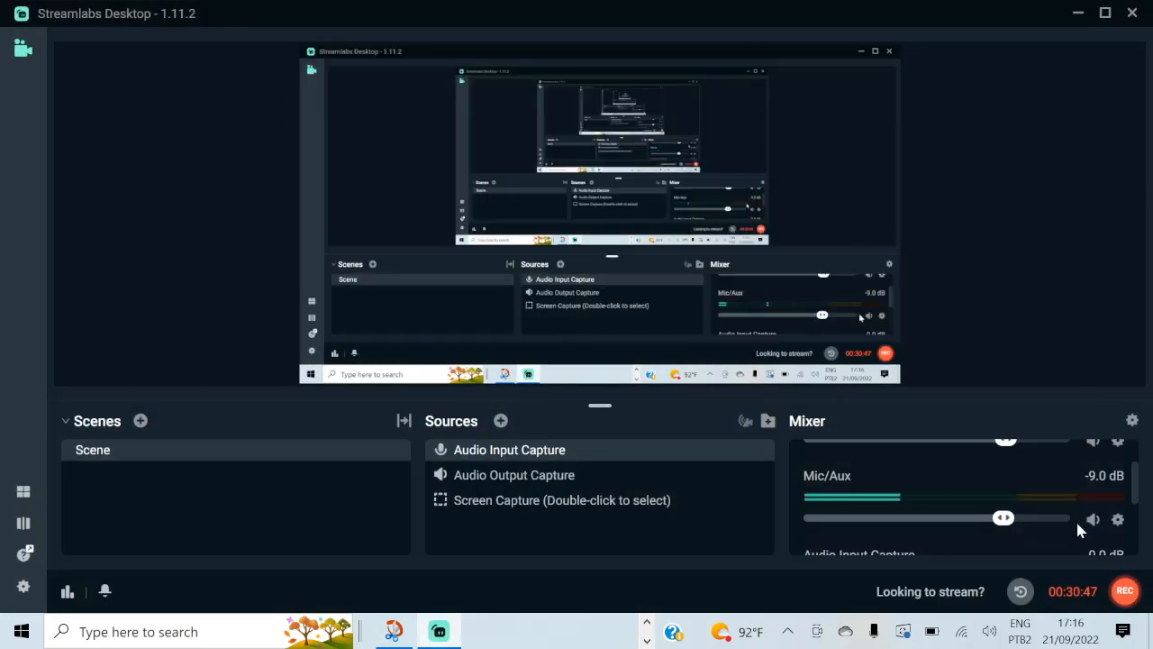